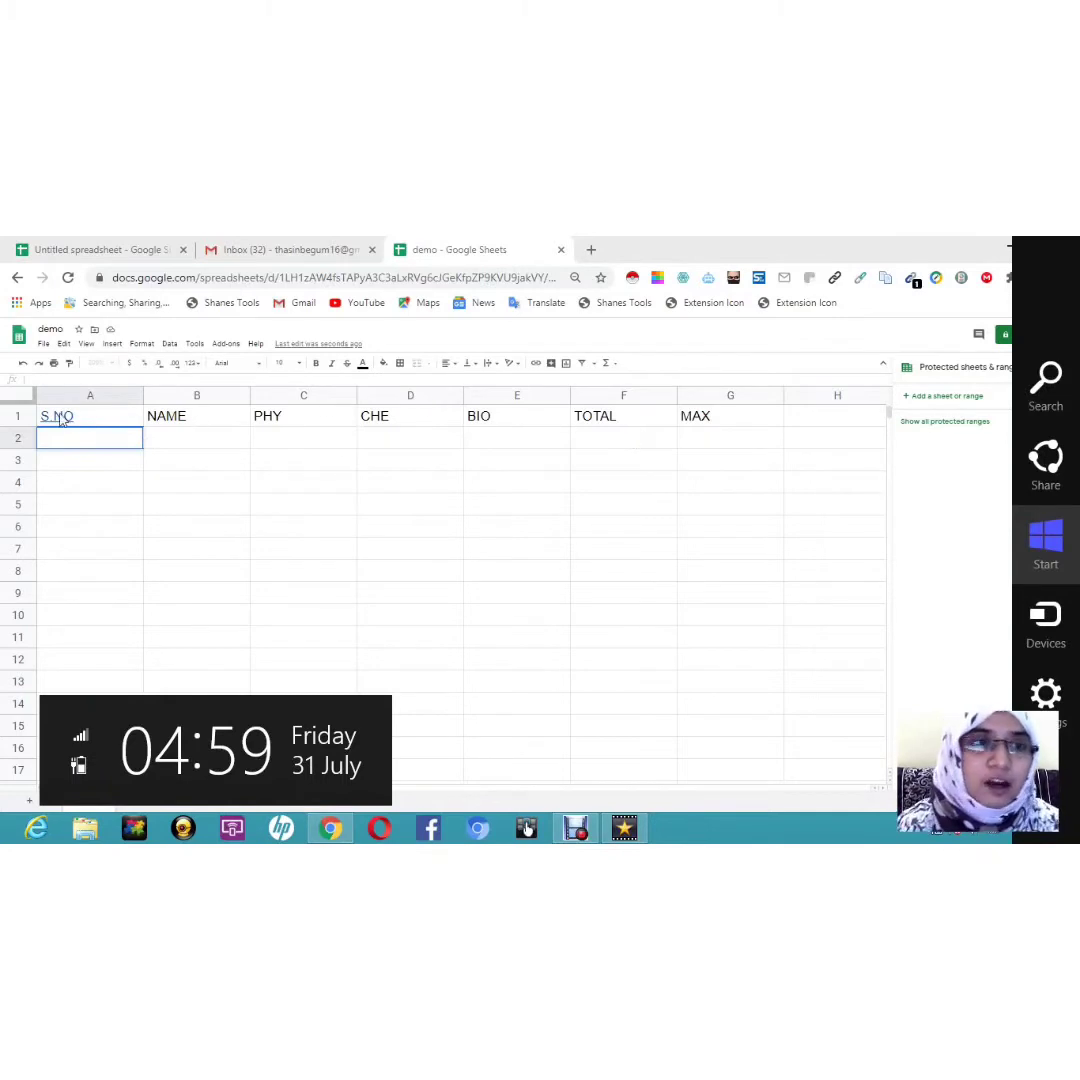
Step: Fill the S.NO column with serial numbers 1 to 5 in cells A2:A6
left_click(85, 437)
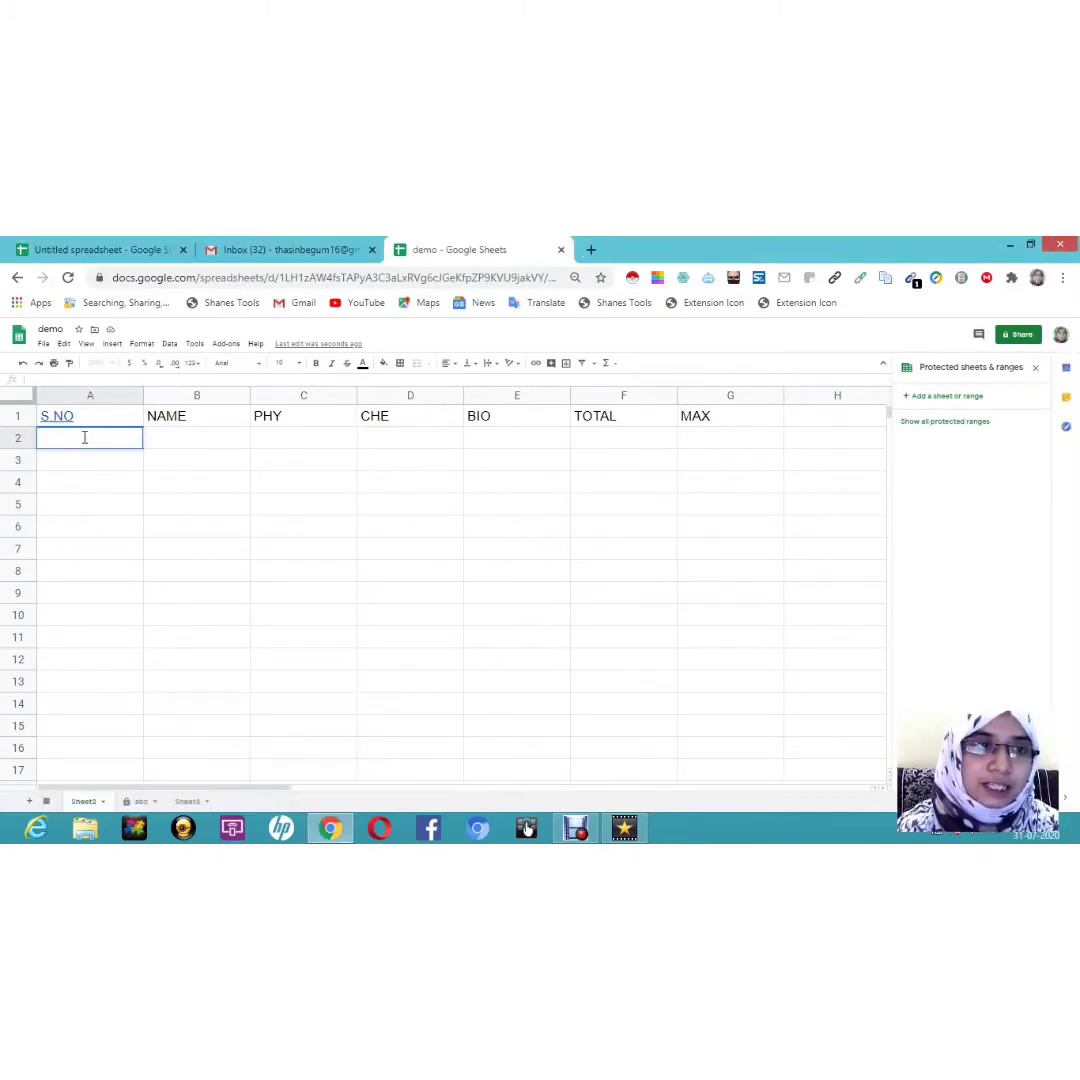
double_click(85, 437)
type("1")
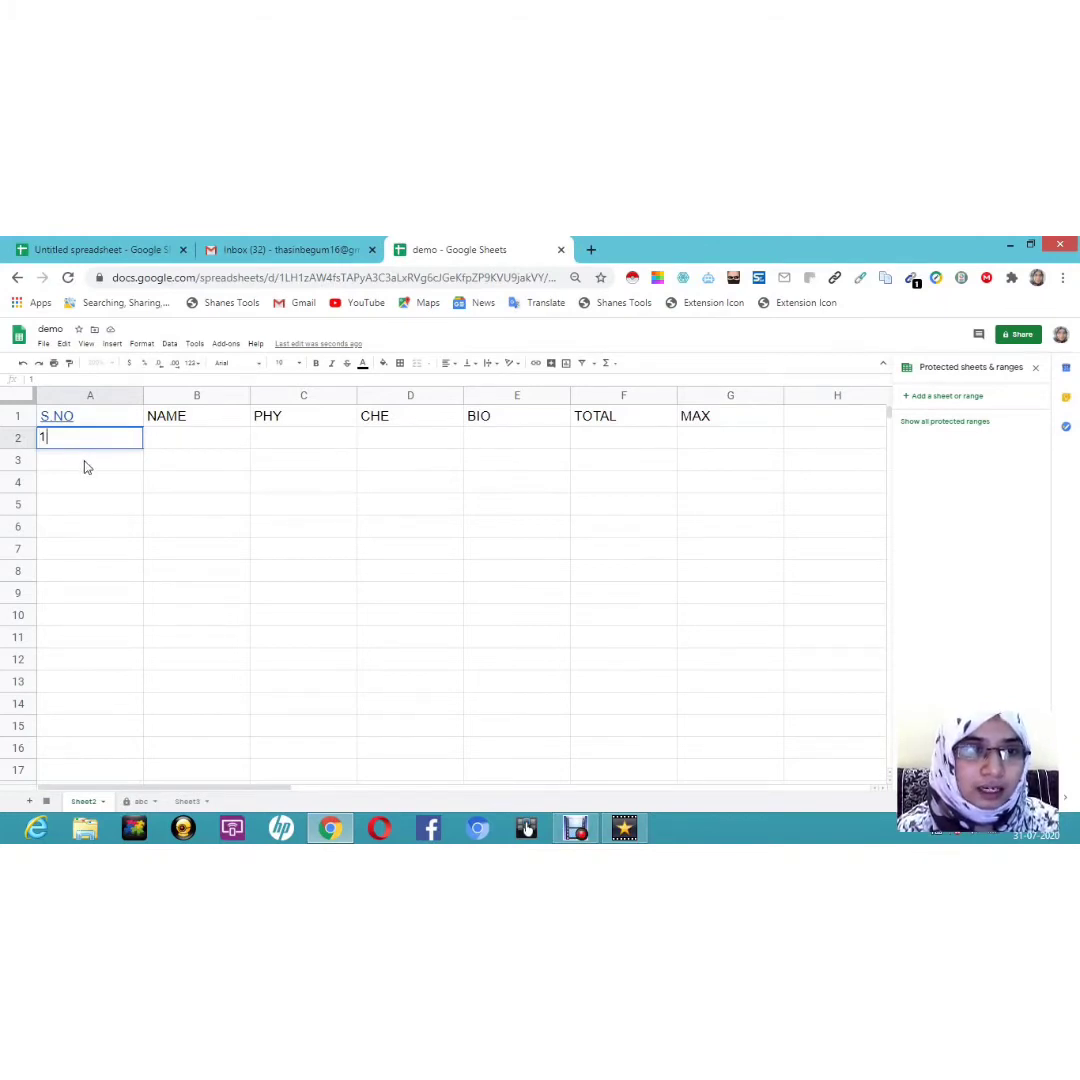
left_click(85, 460)
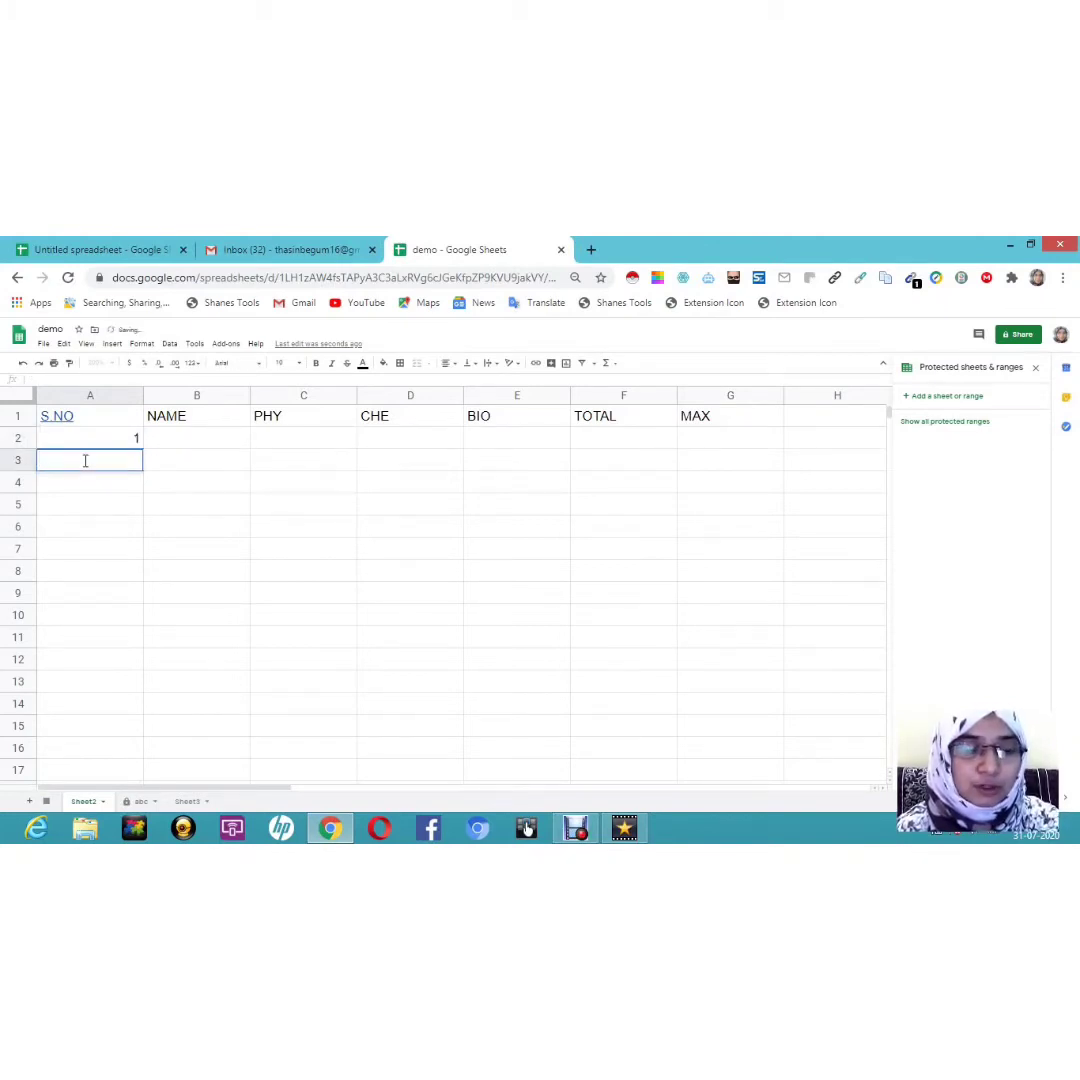
type("2")
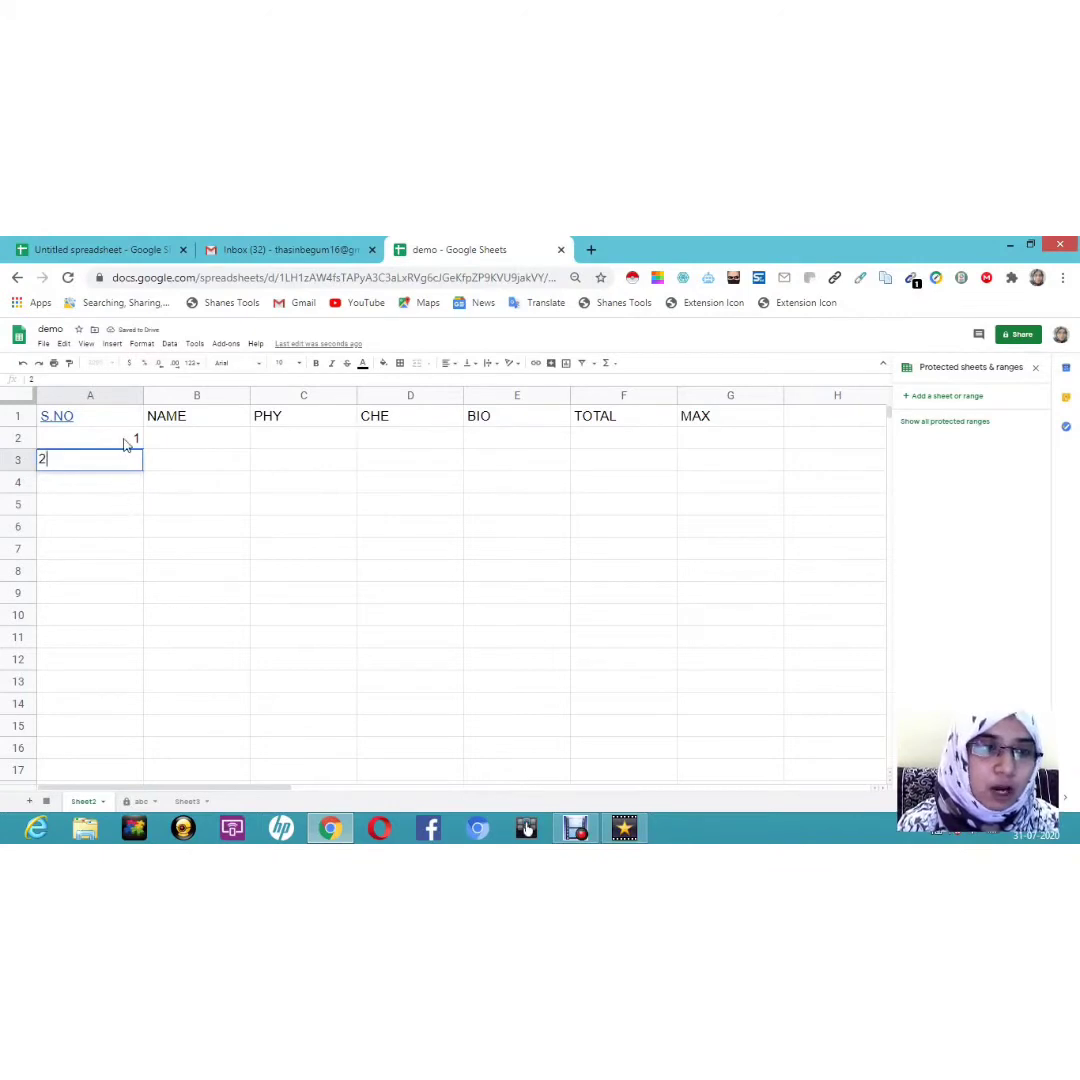
left_click(133, 443)
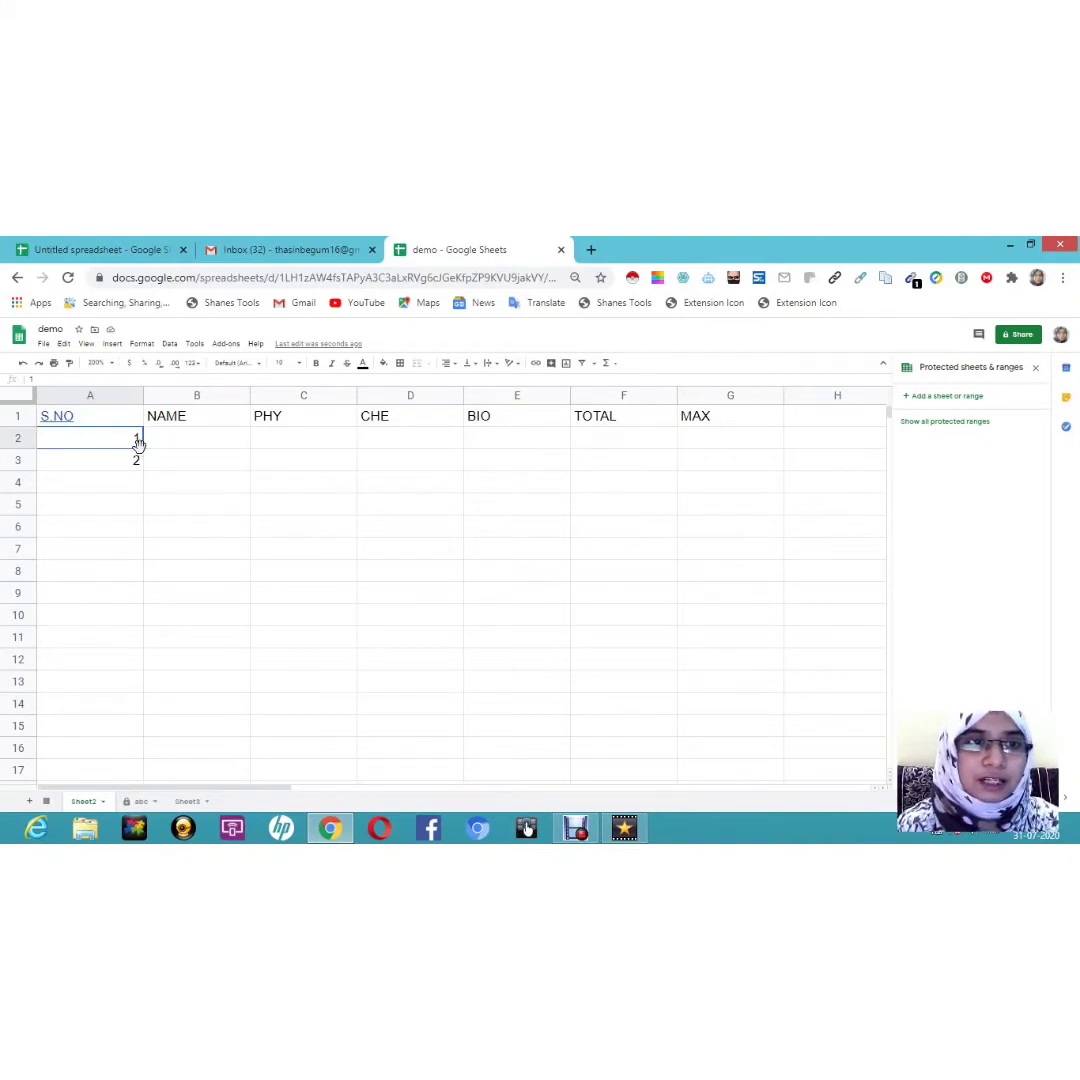
left_click_drag(141, 449, 141, 505)
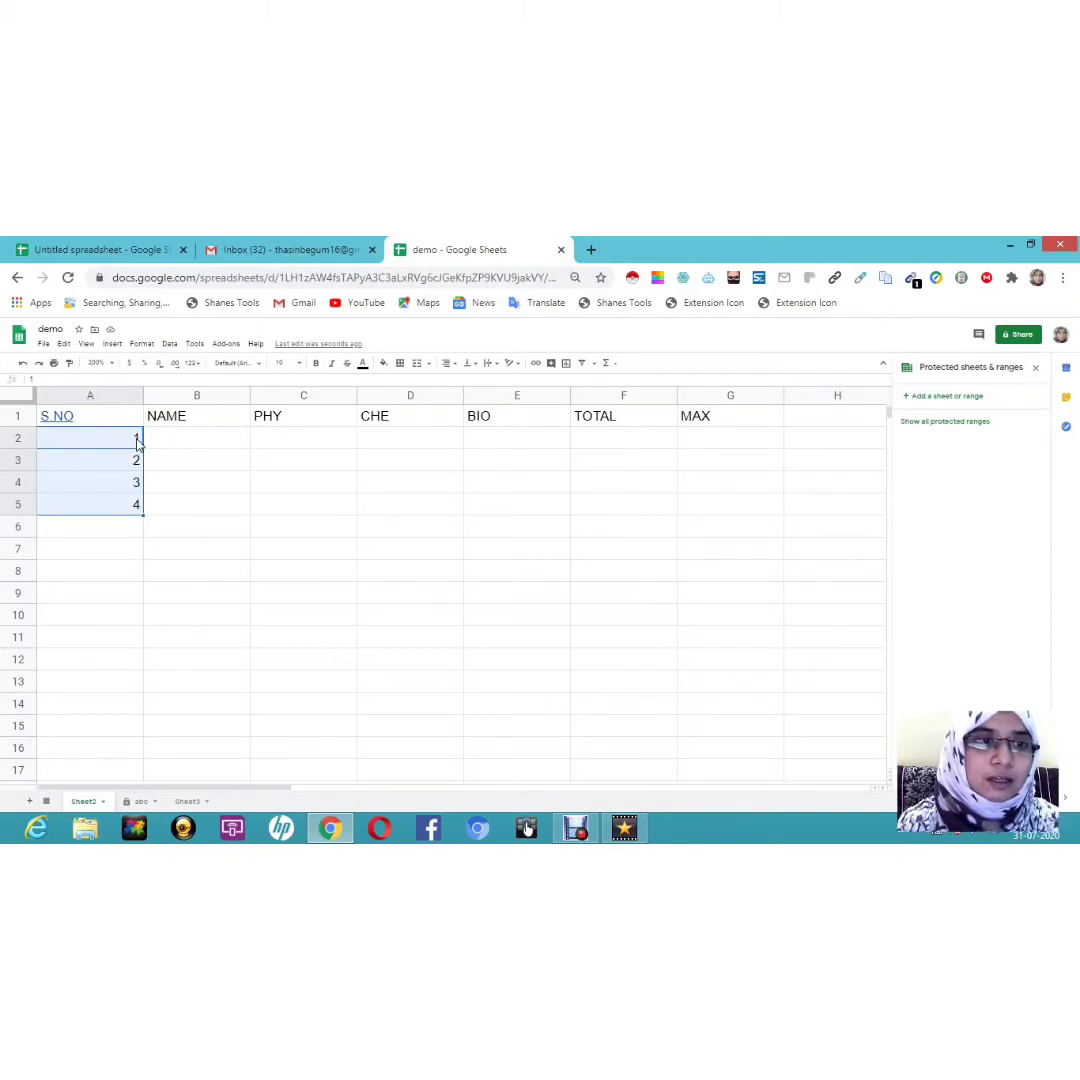
double_click(137, 440)
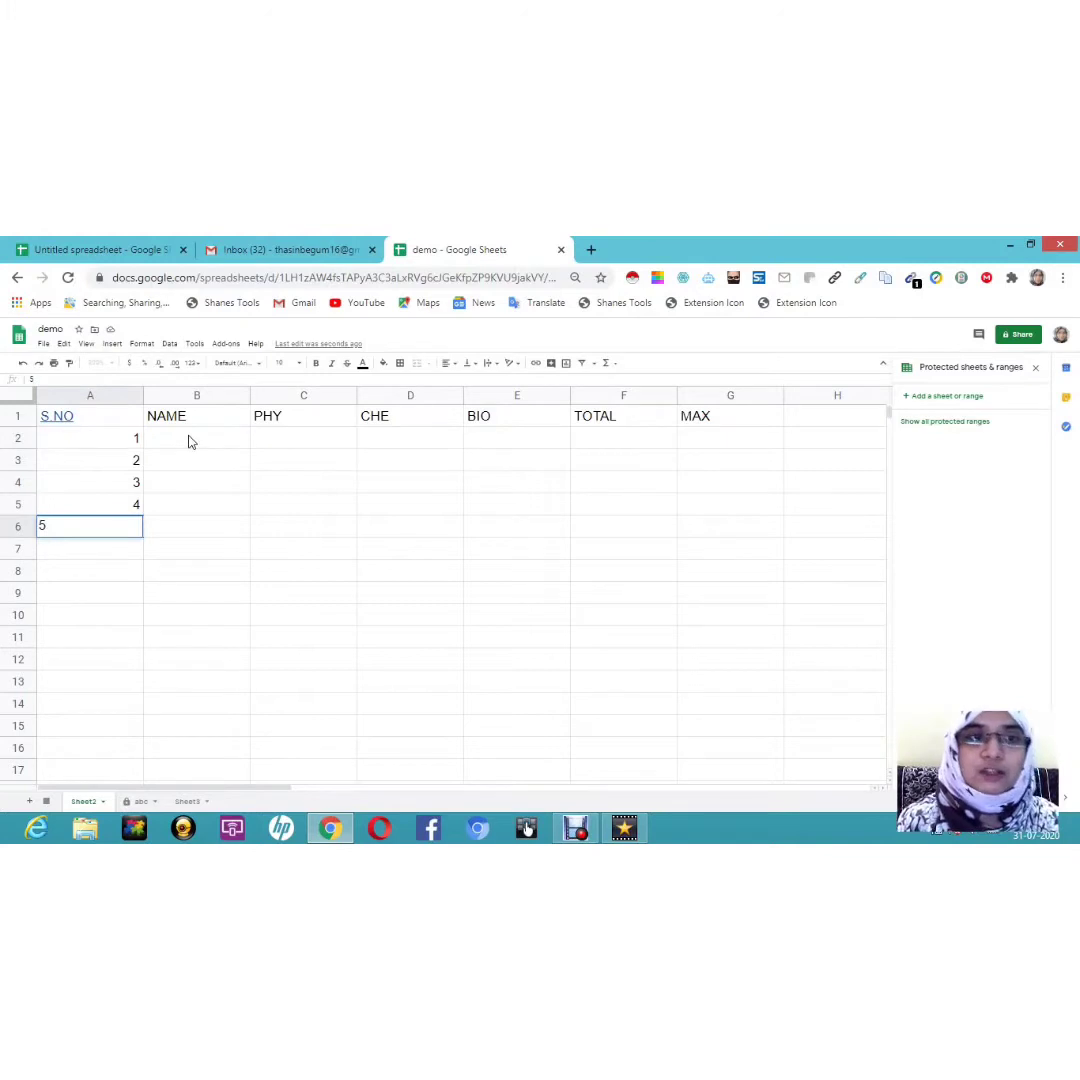
left_click(190, 441)
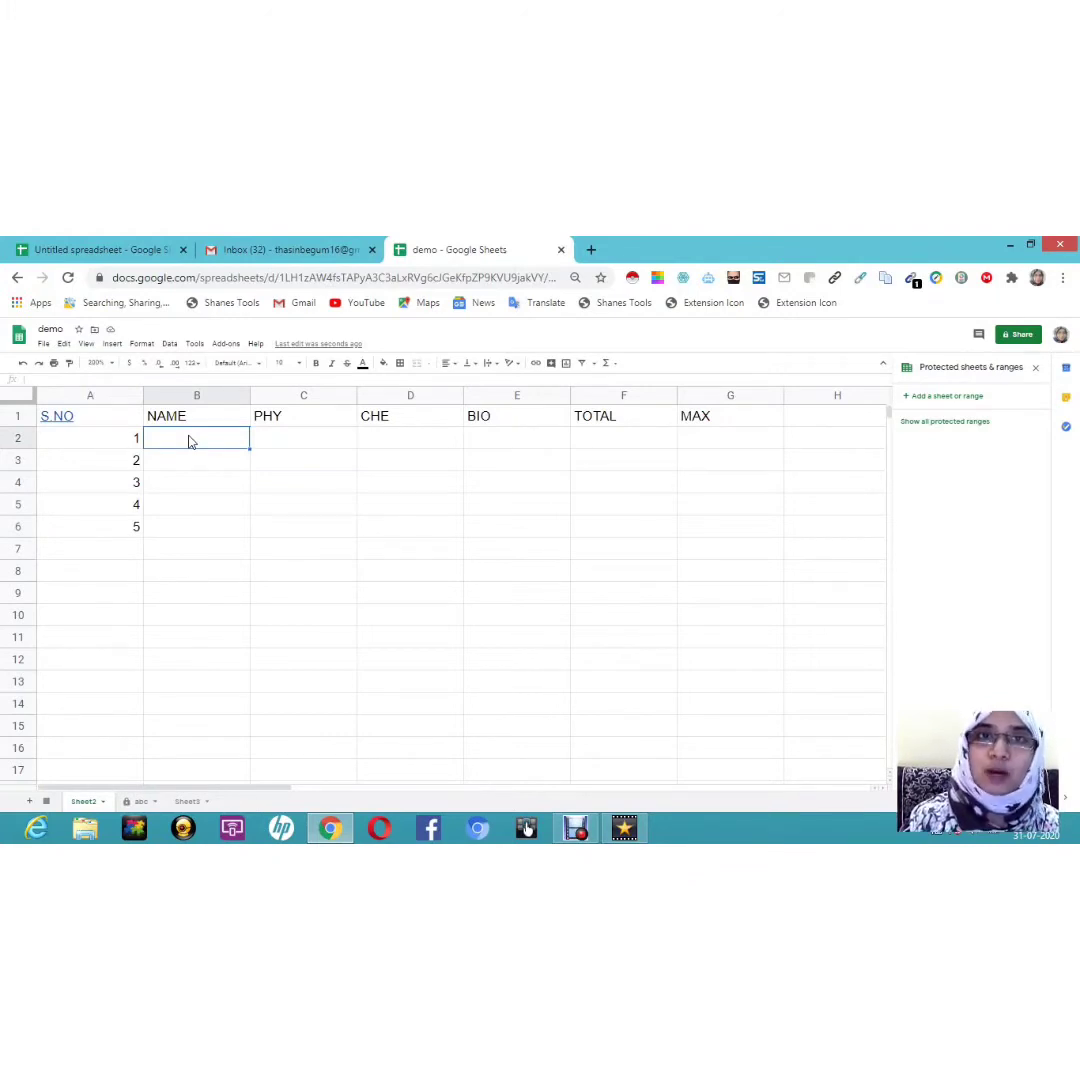
Step: Enter the student names A, B, C and D down the NAME column from B2
double_click(191, 442)
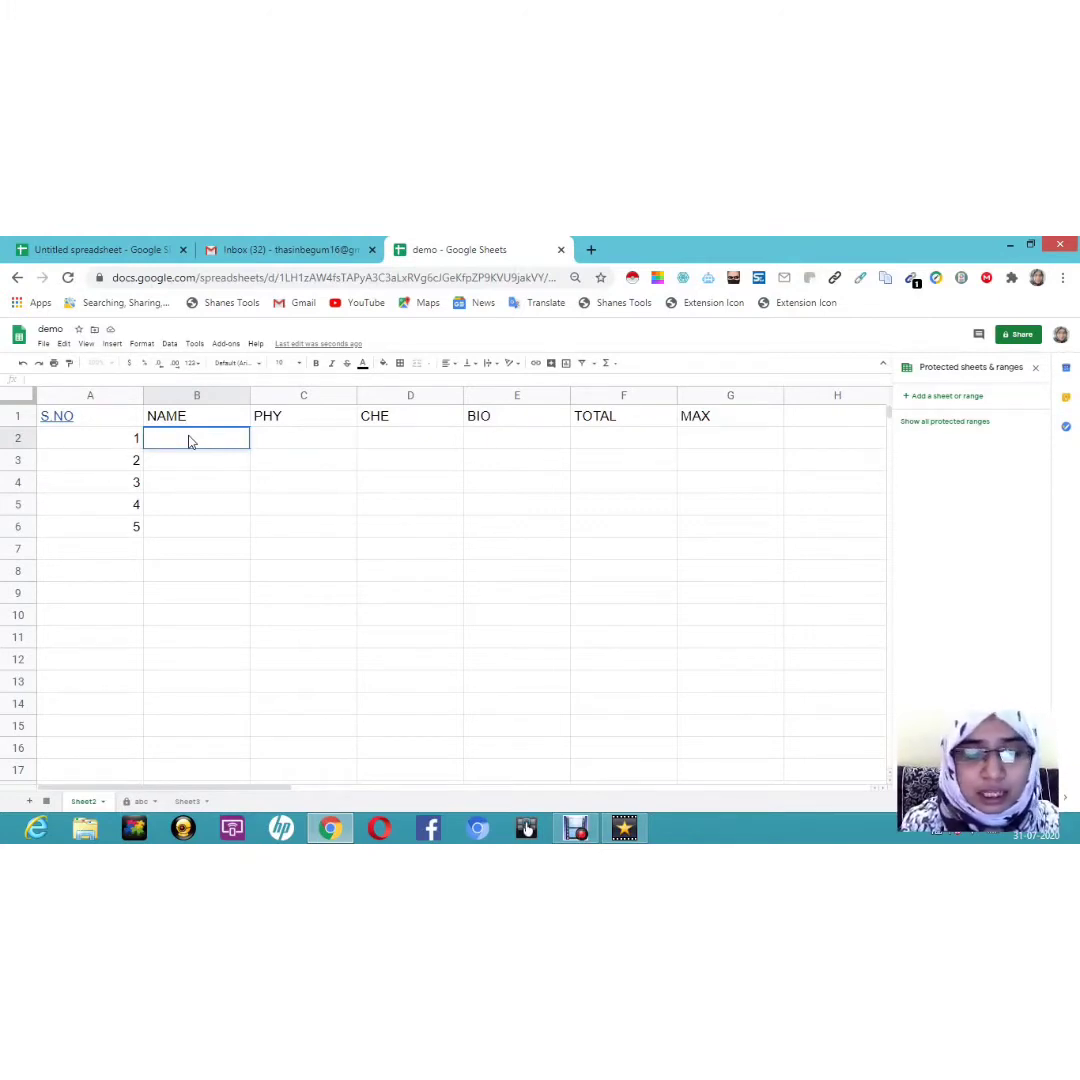
type("A")
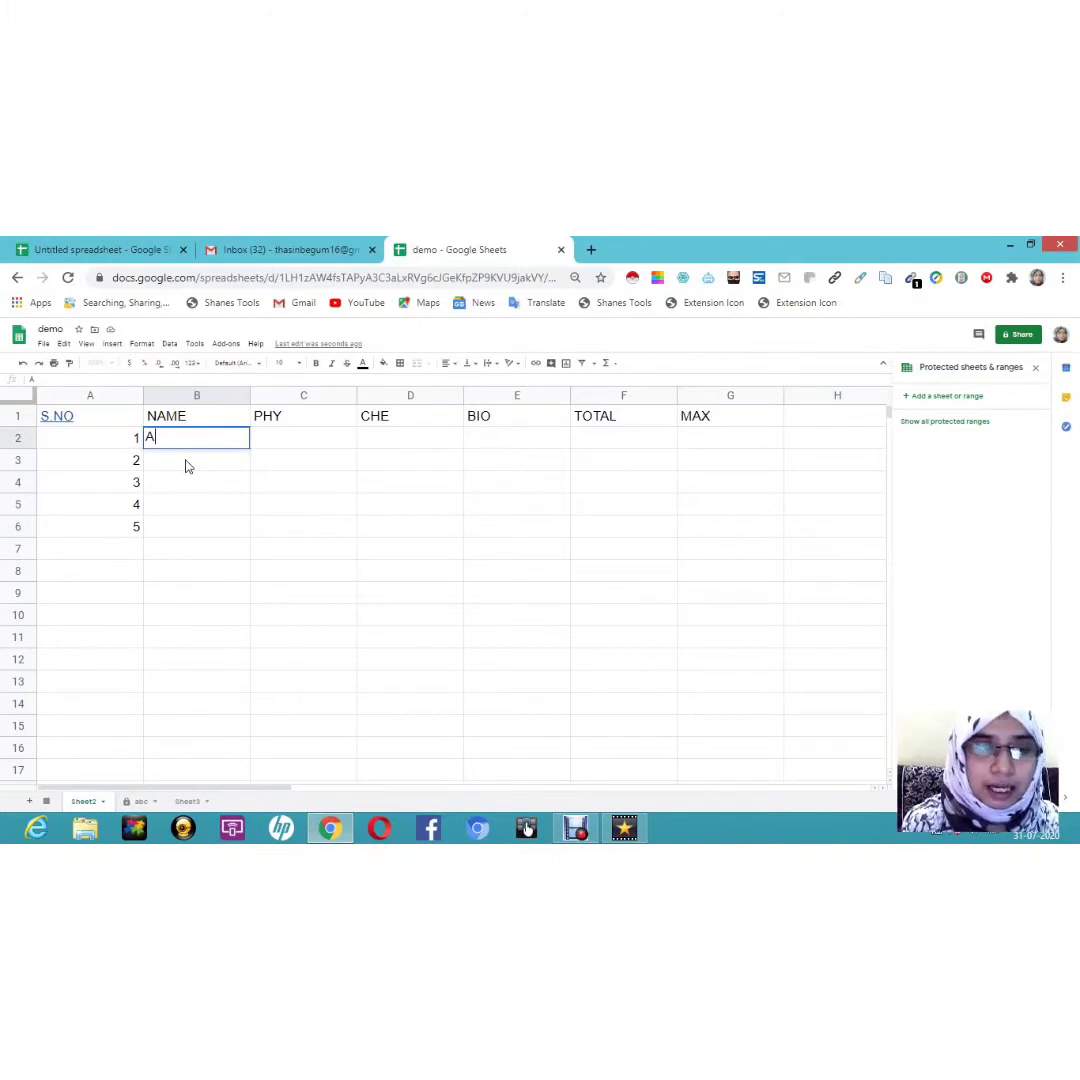
left_click(185, 466)
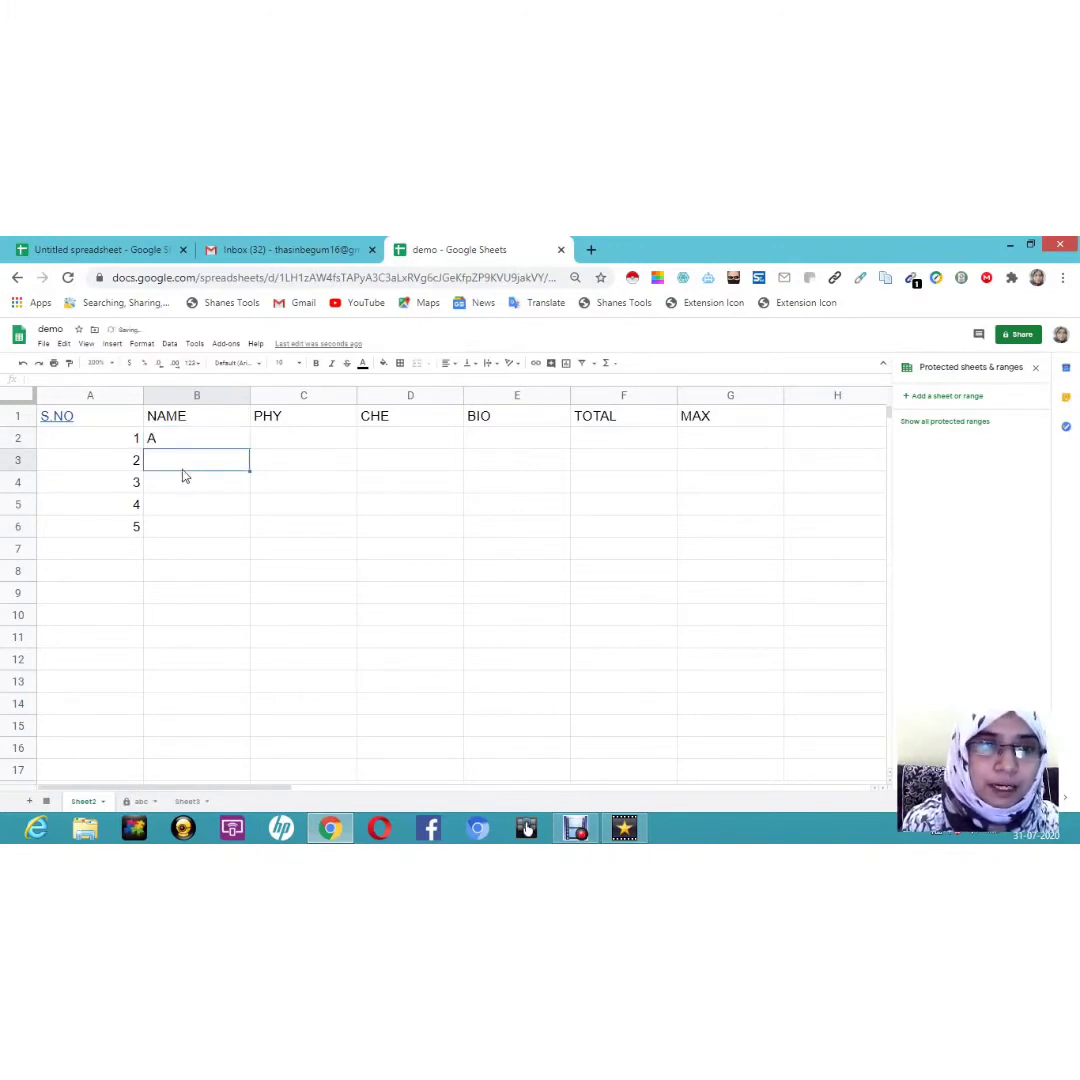
type("B")
left_click(173, 490)
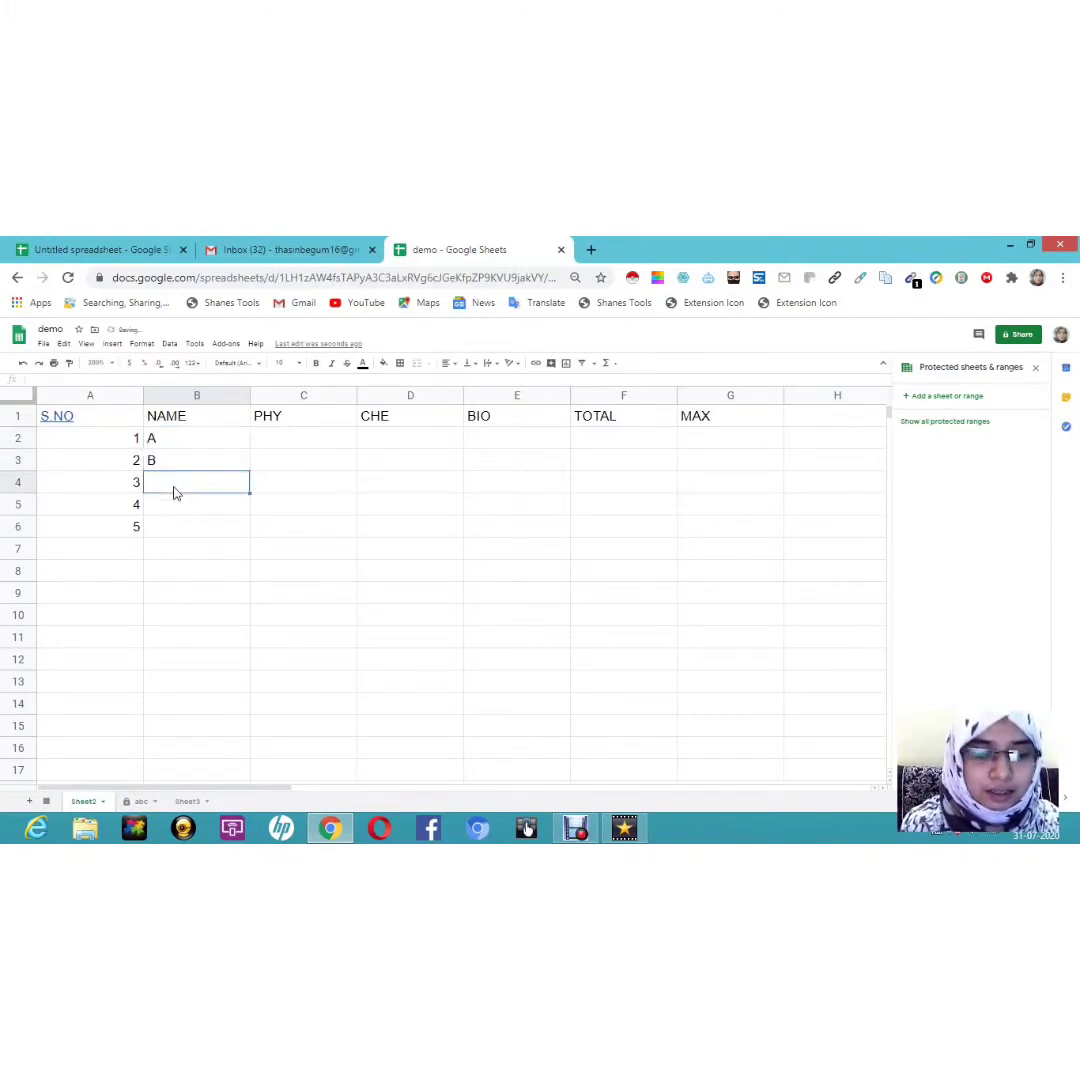
type("C")
left_click(166, 509)
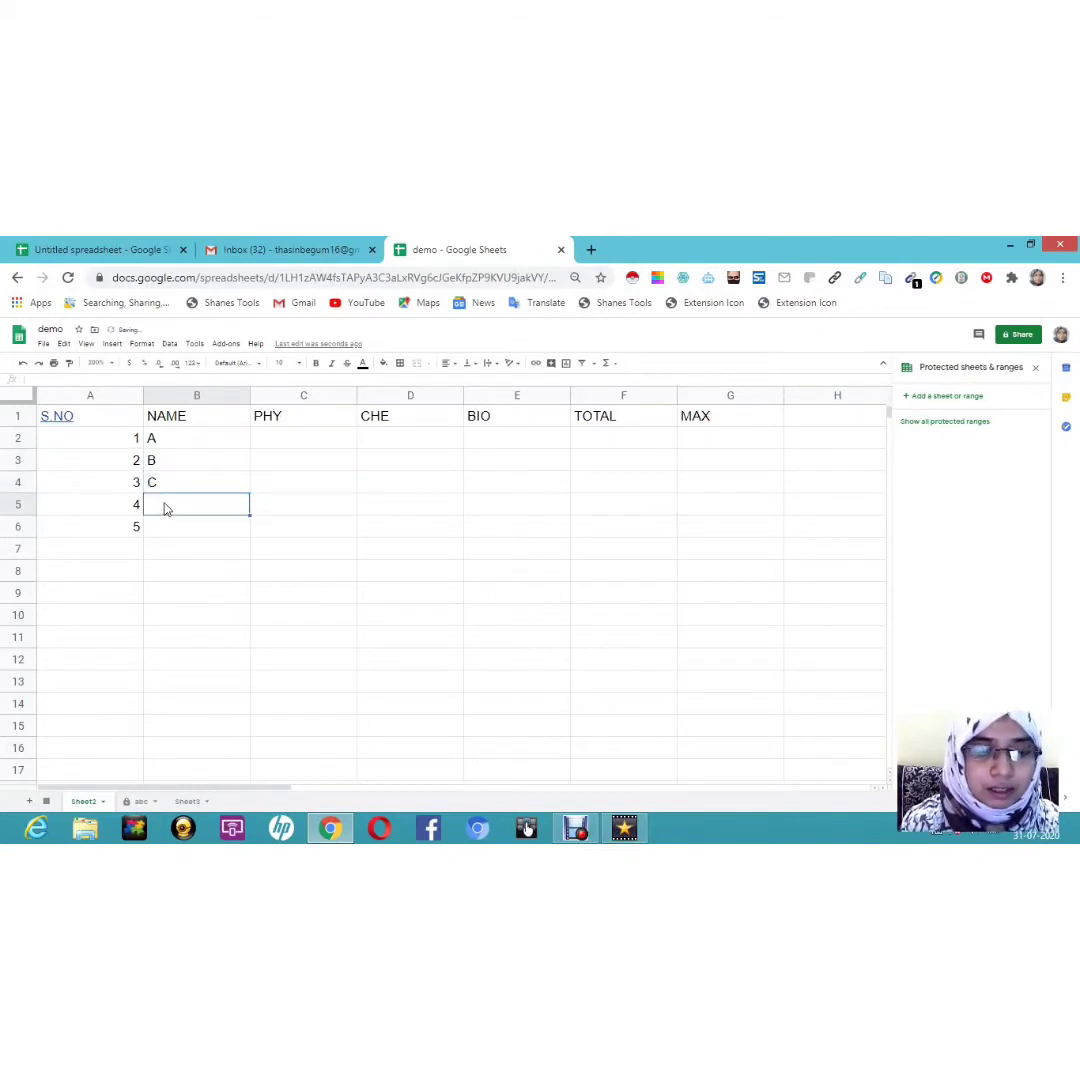
type("D")
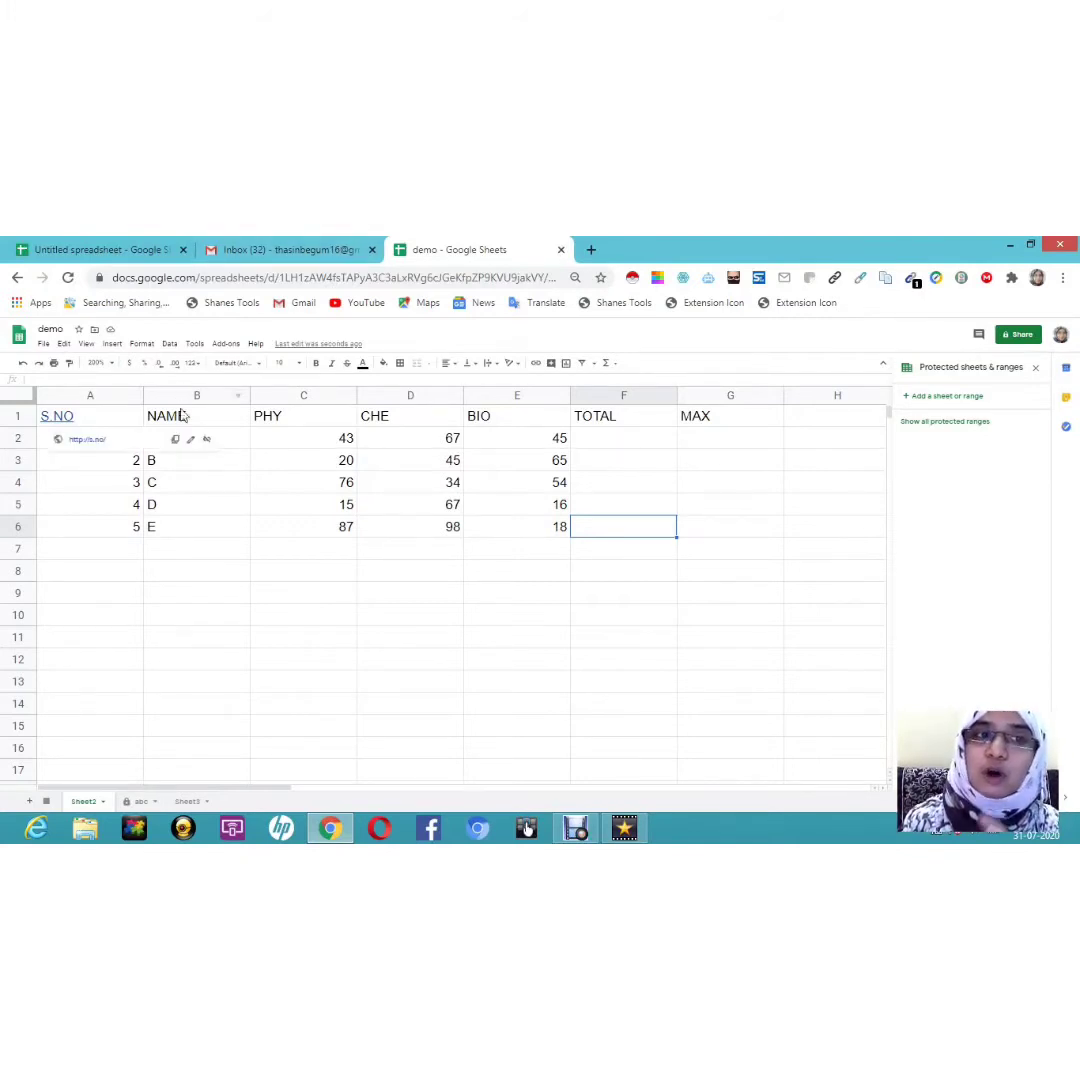
left_click(192, 616)
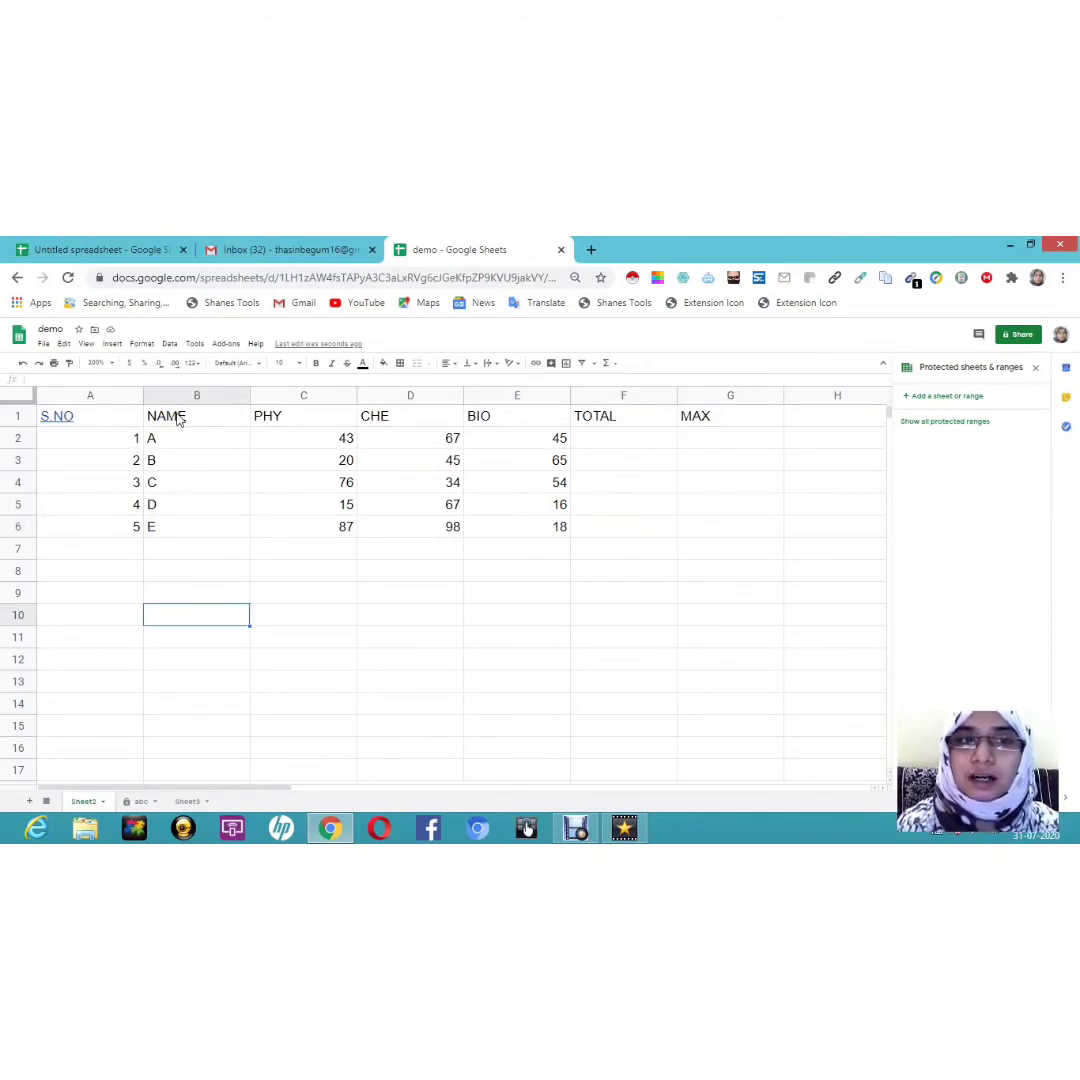
Step: Insert an empty row above the header row
left_click(178, 420)
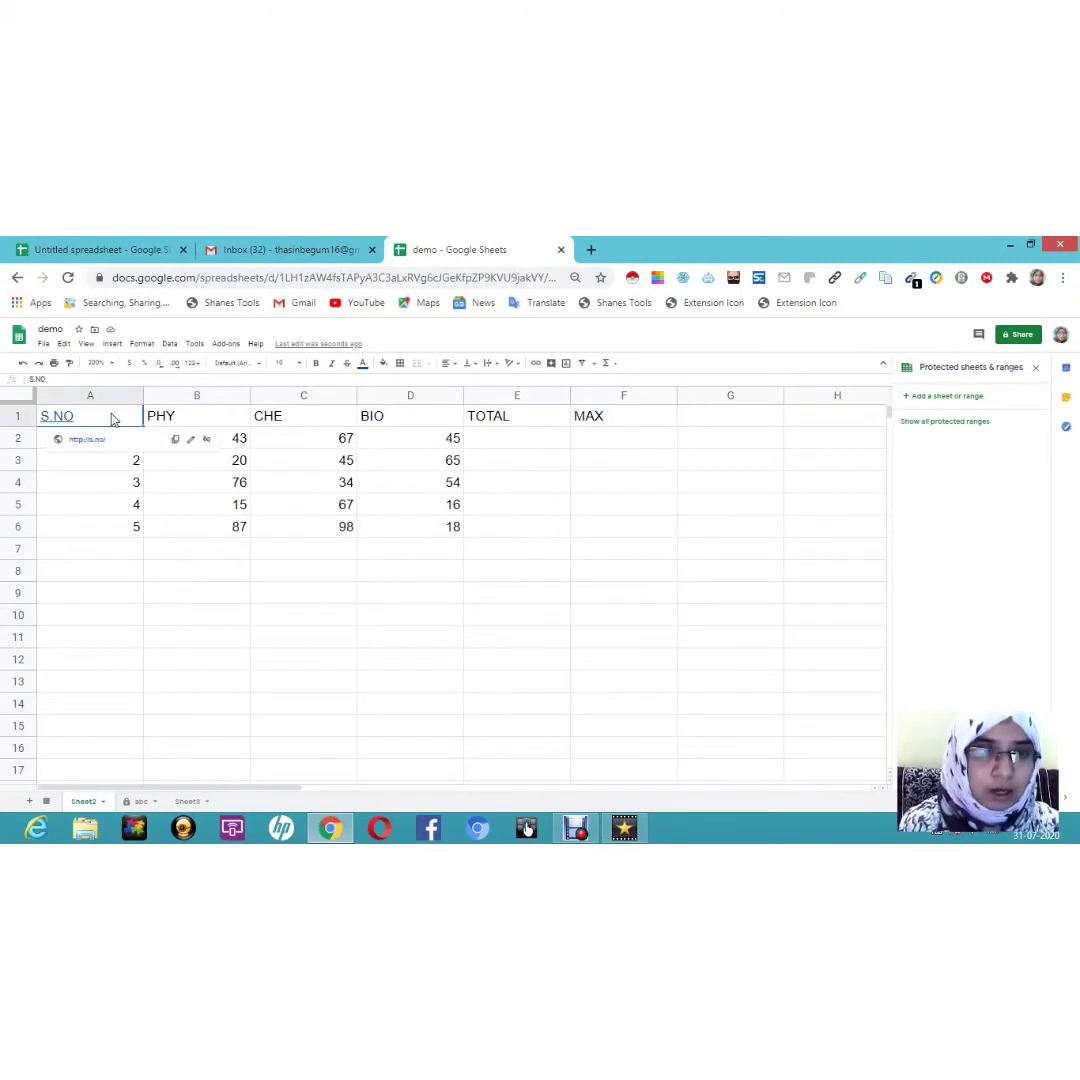
right_click(112, 418)
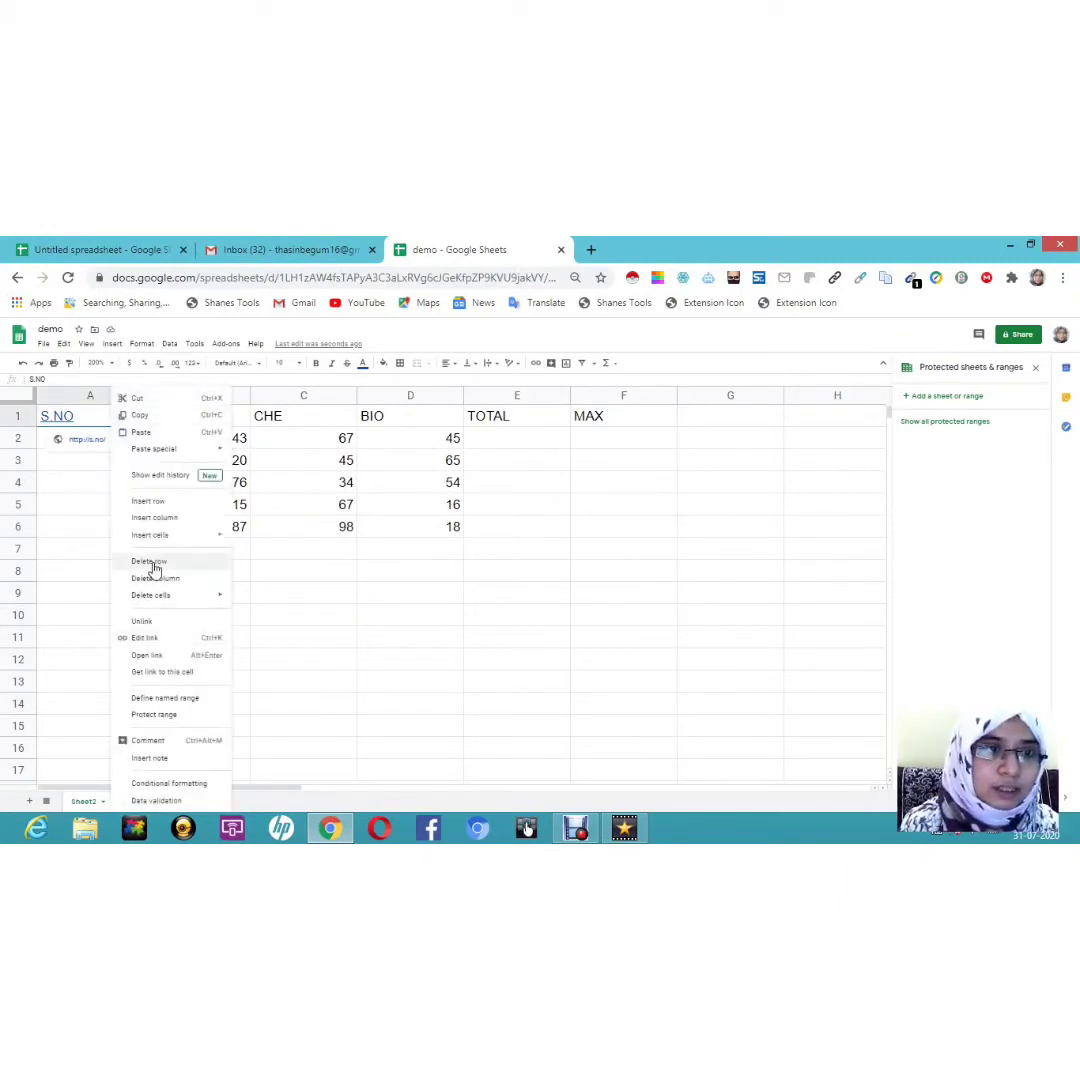
left_click(172, 505)
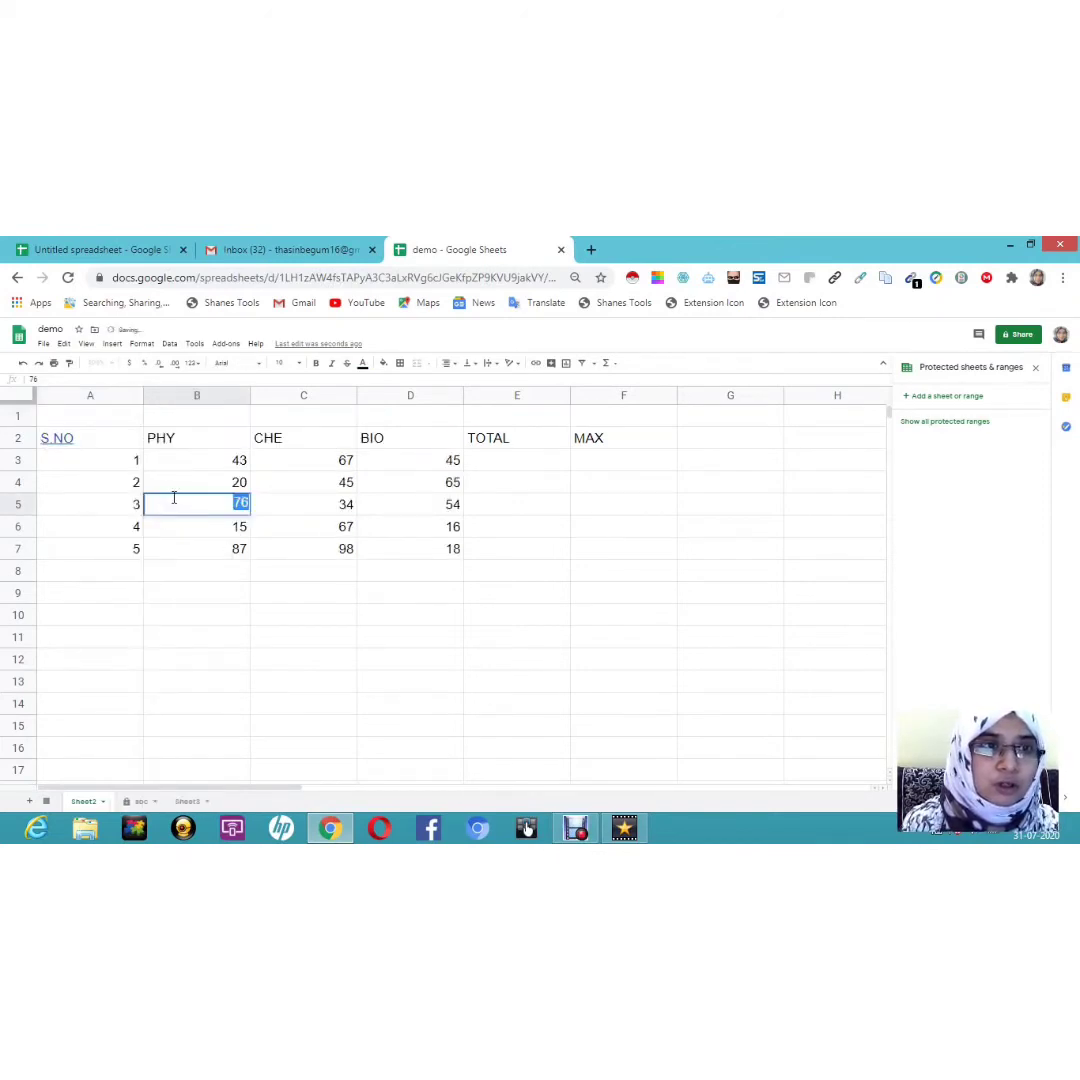
Step: Type the title MARK -PA1 into cell C1
double_click(336, 416)
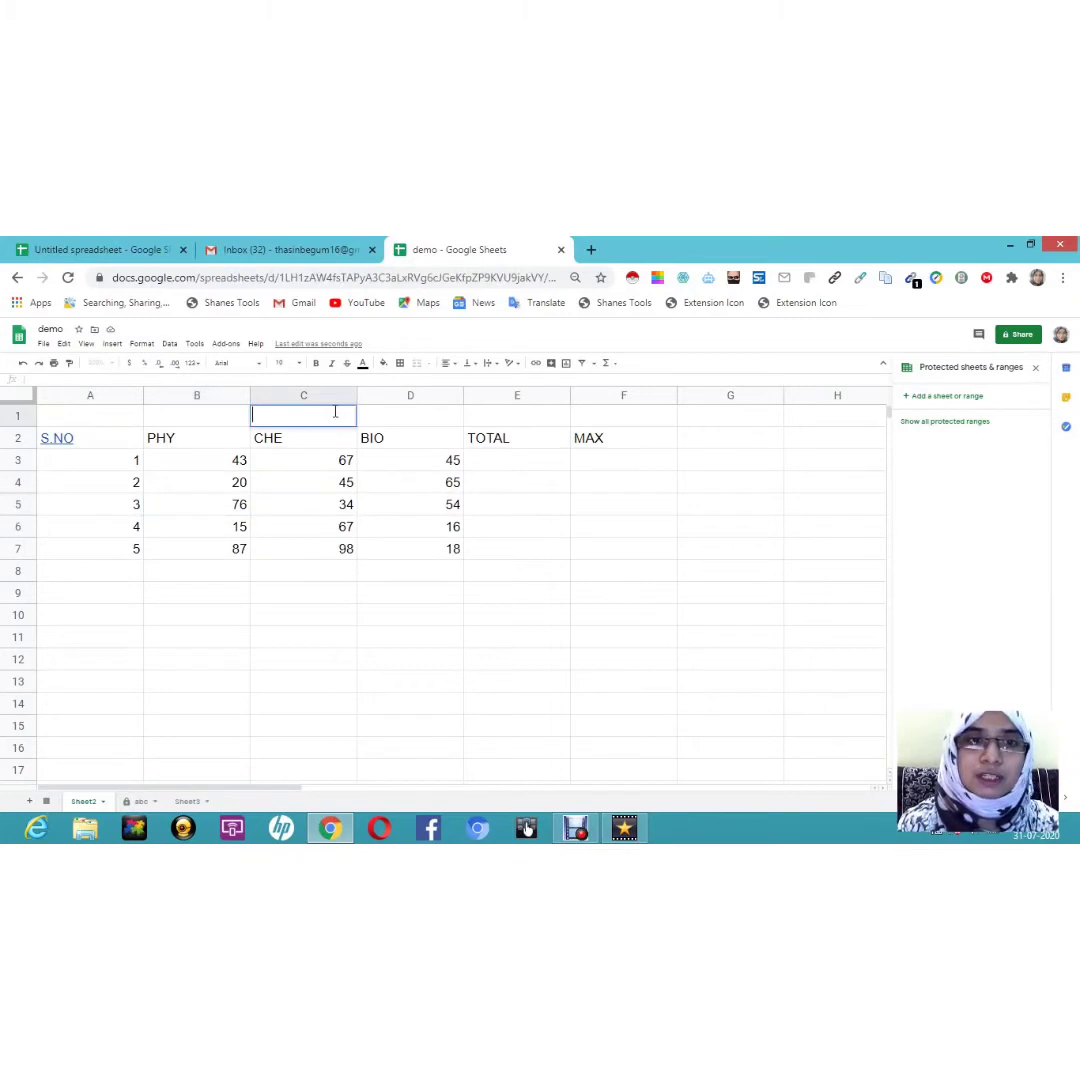
type("MARK -PA1")
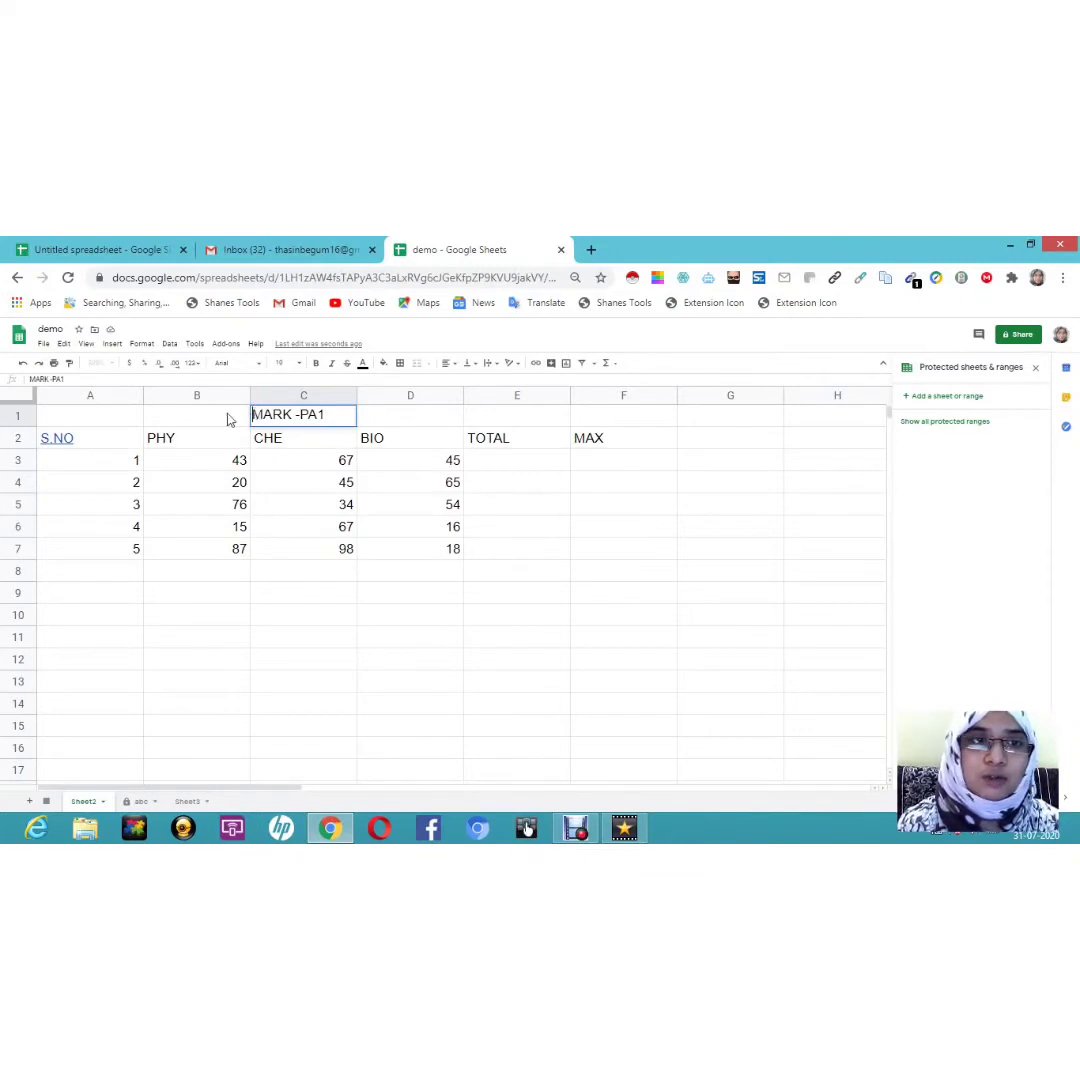
left_click(126, 416)
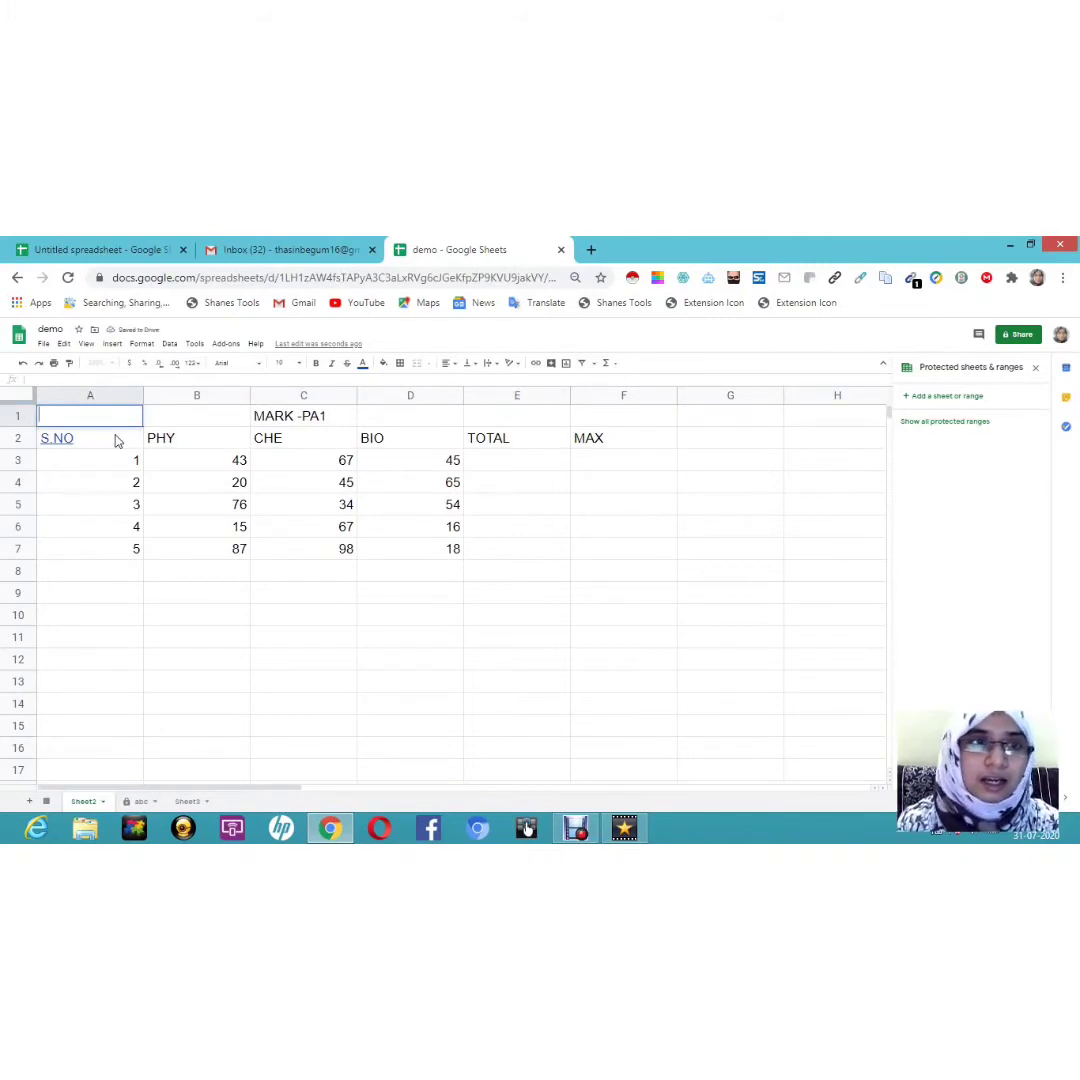
Step: Merge cells A1:E1 into a single title cell
left_click_drag(100, 418, 516, 416)
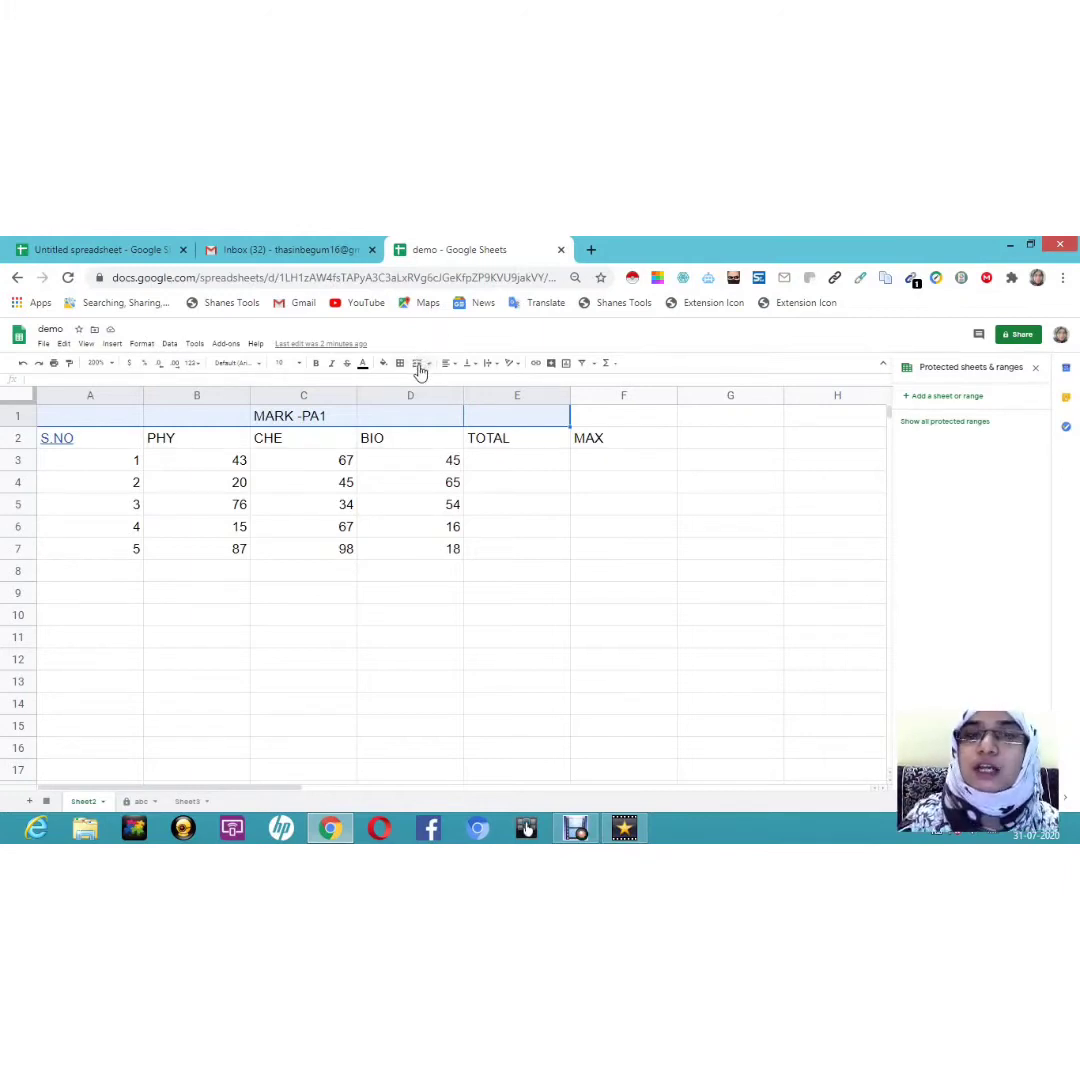
left_click(419, 367)
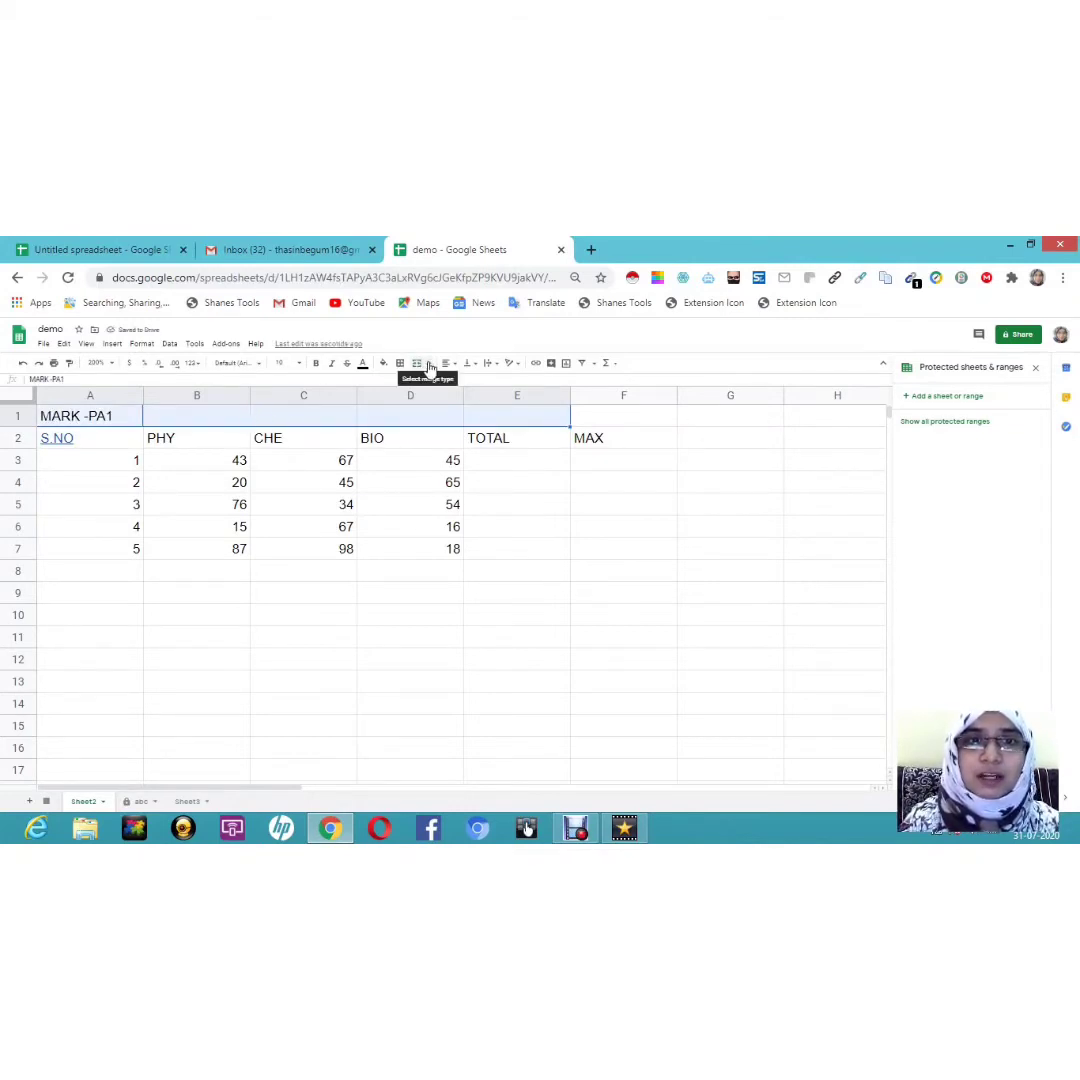
left_click(419, 367)
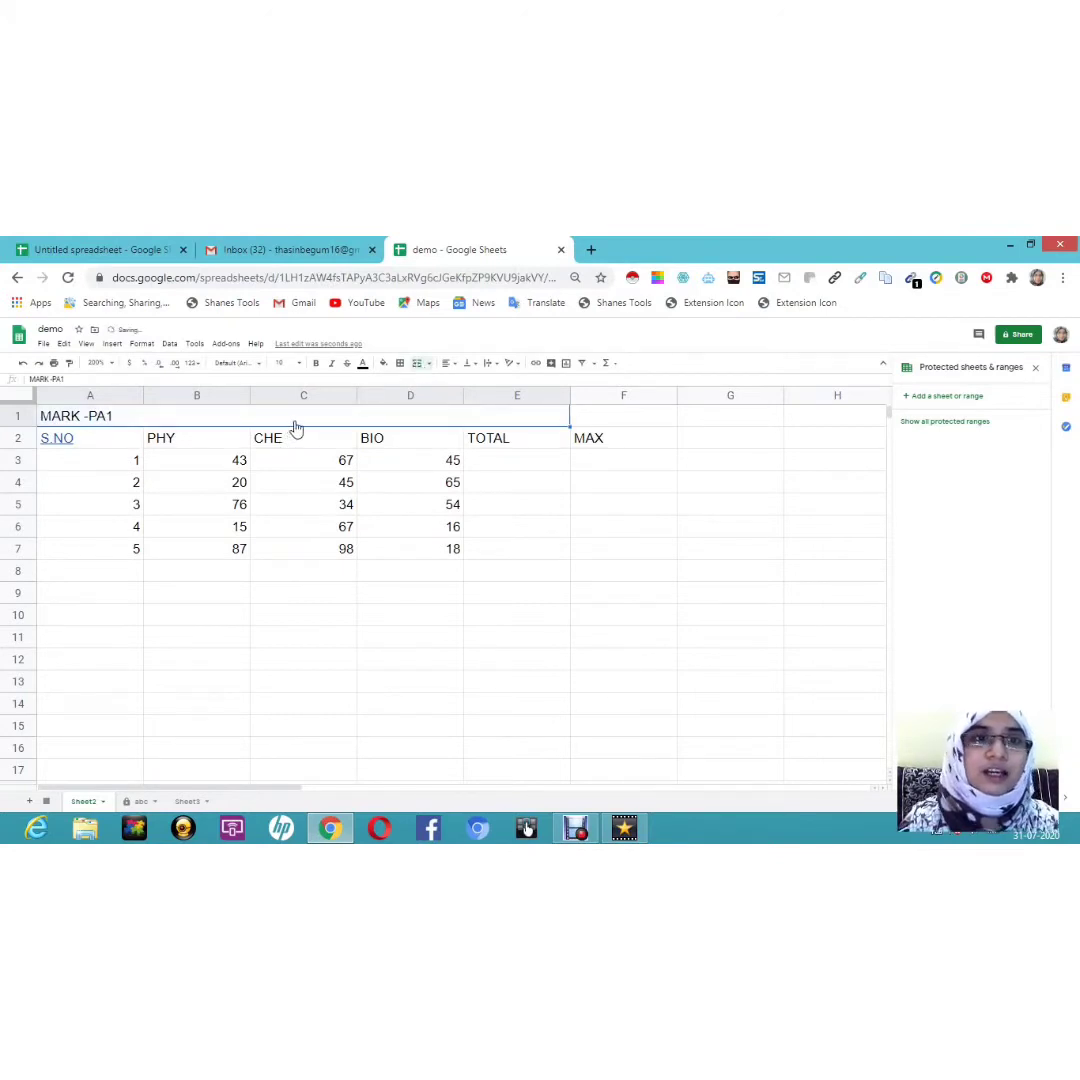
key("ctrl+z")
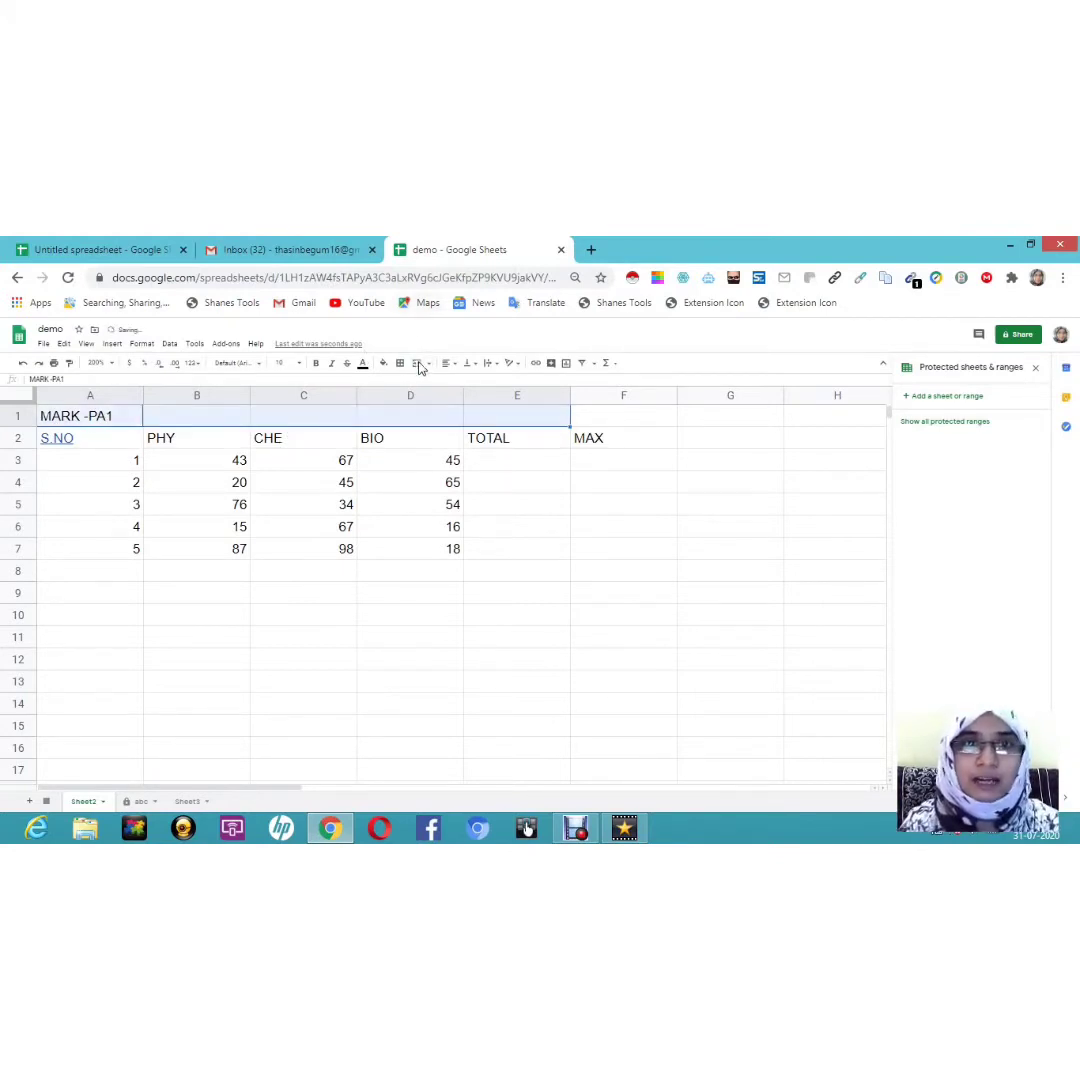
left_click(417, 364)
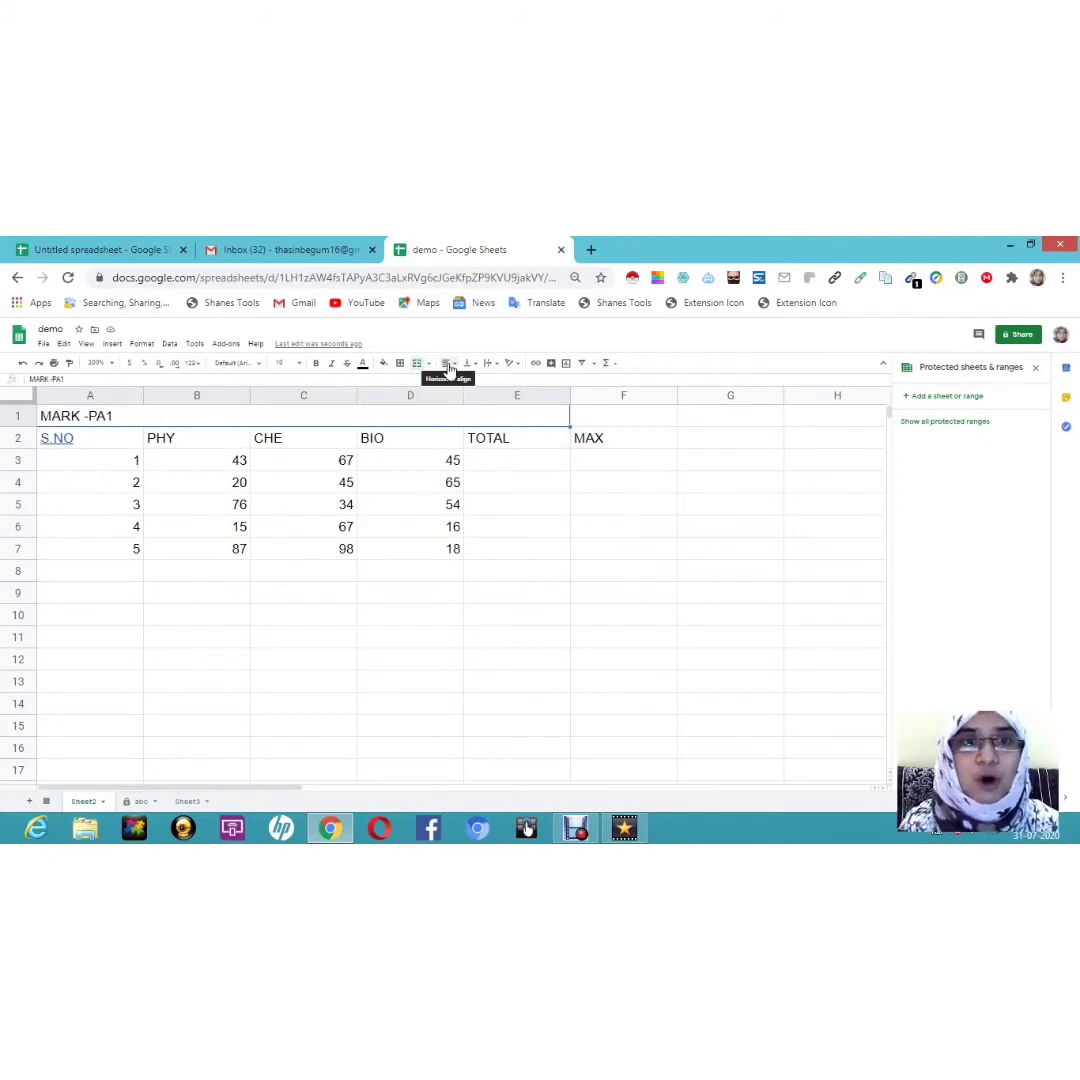
Step: Re-merge the title across columns A to E and centre MARK -PA1 horizontally
left_click(449, 366)
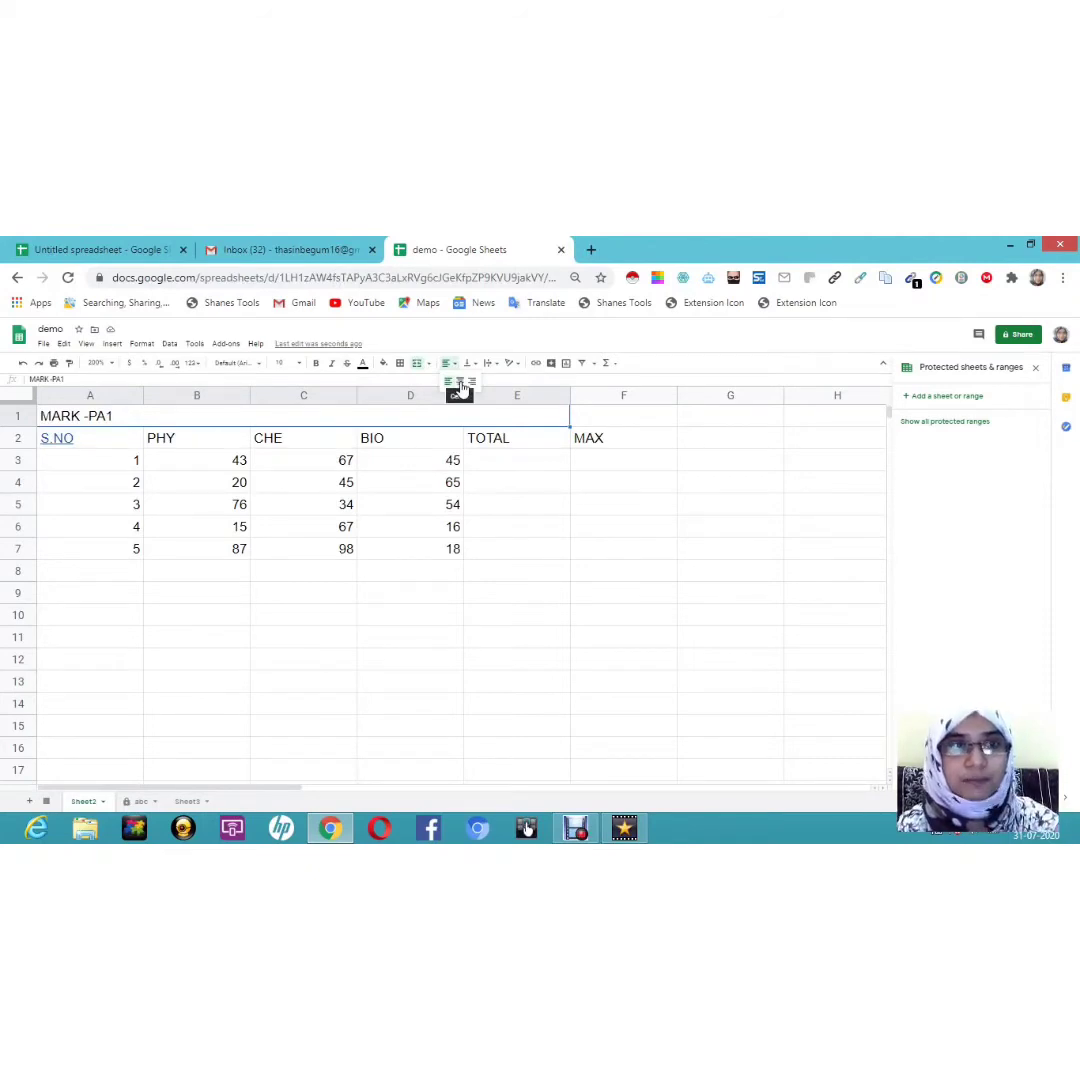
left_click(460, 386)
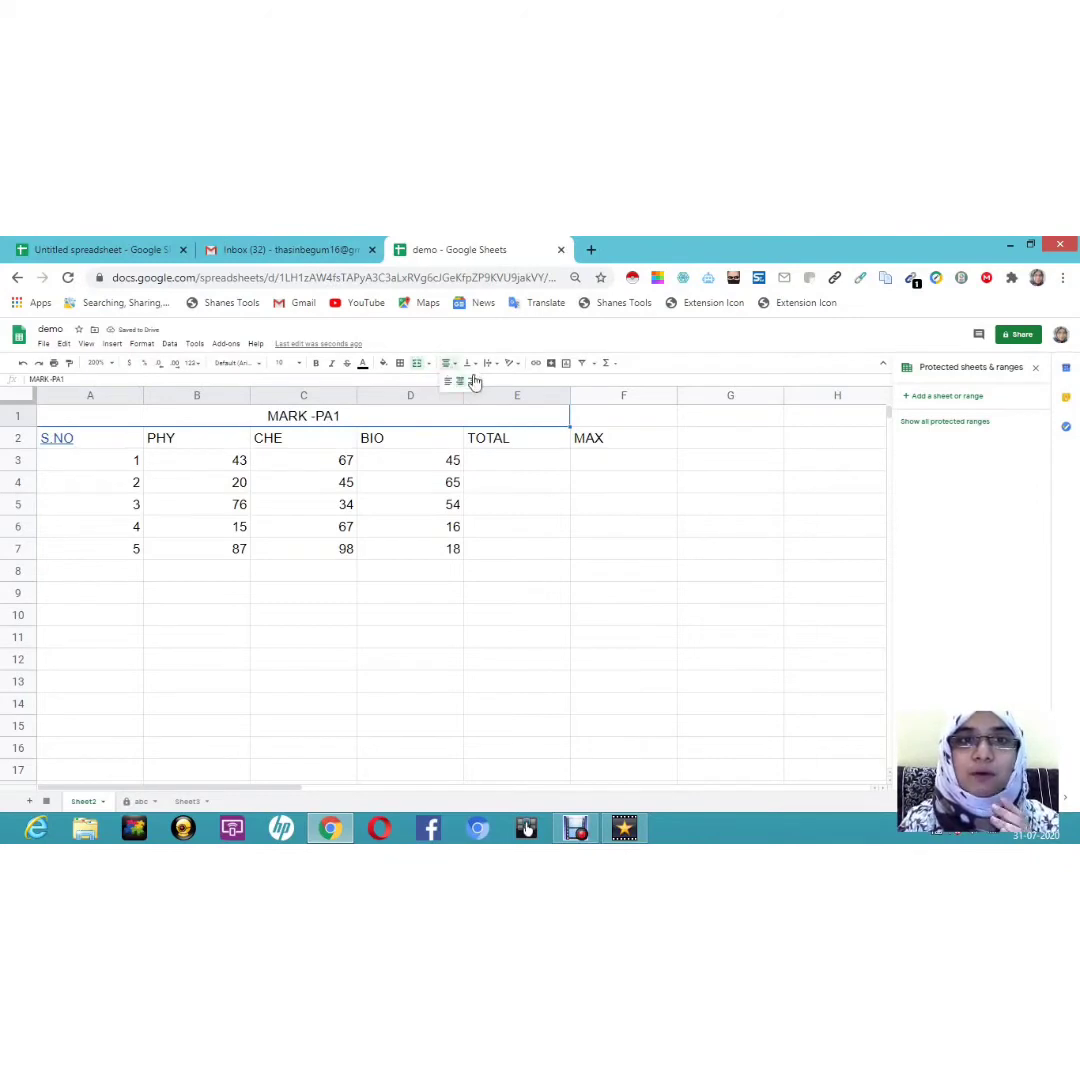
left_click(474, 384)
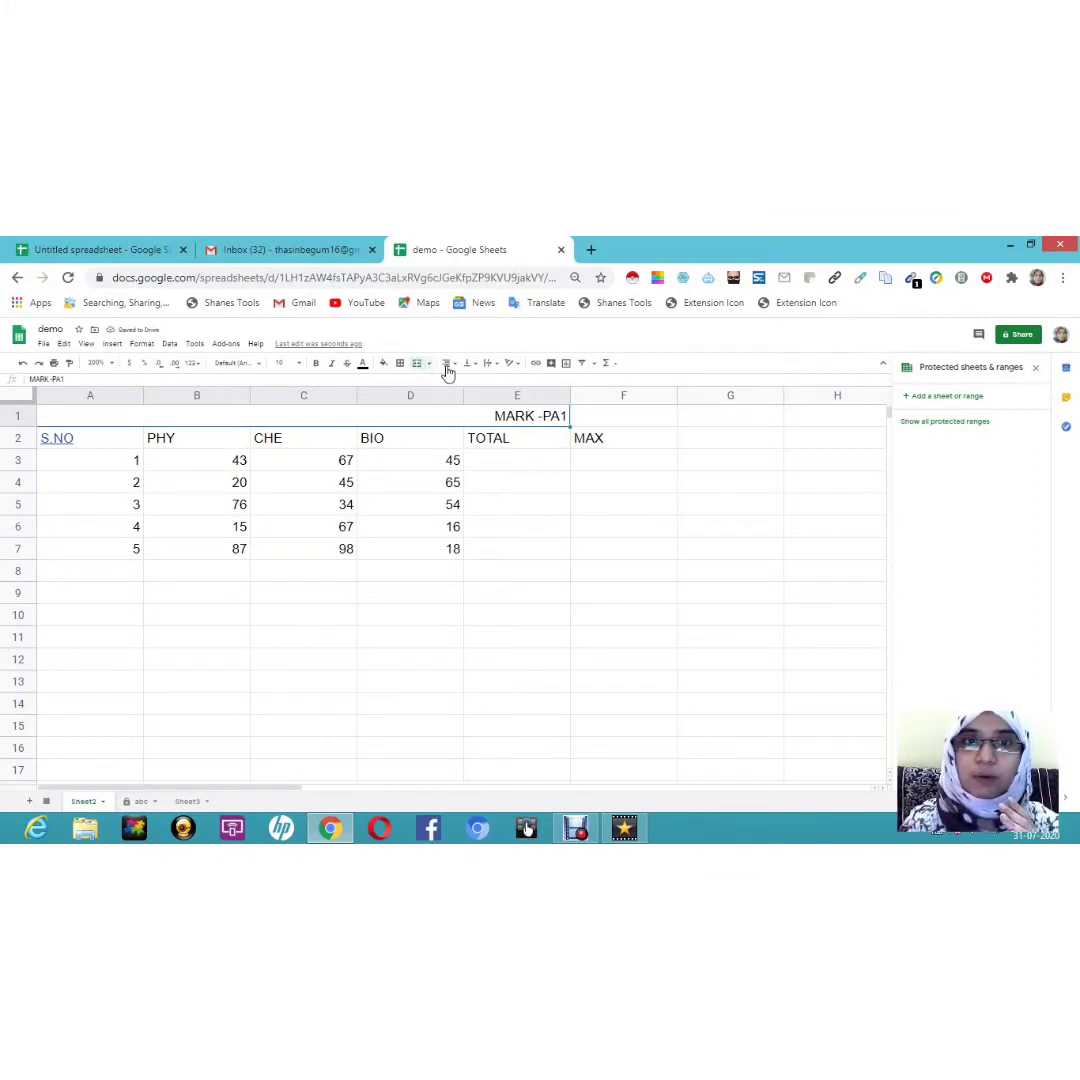
left_click(448, 371)
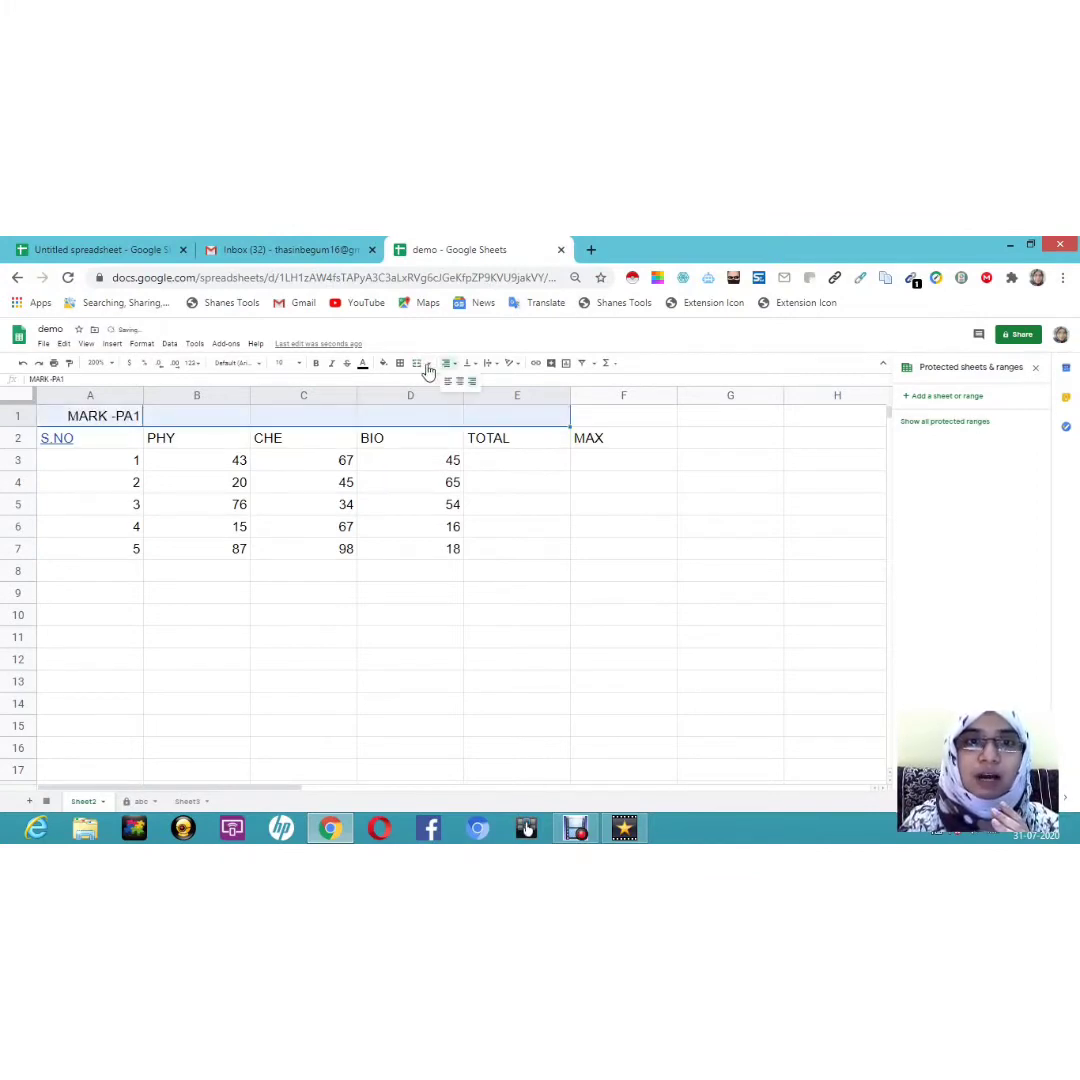
left_click(427, 364)
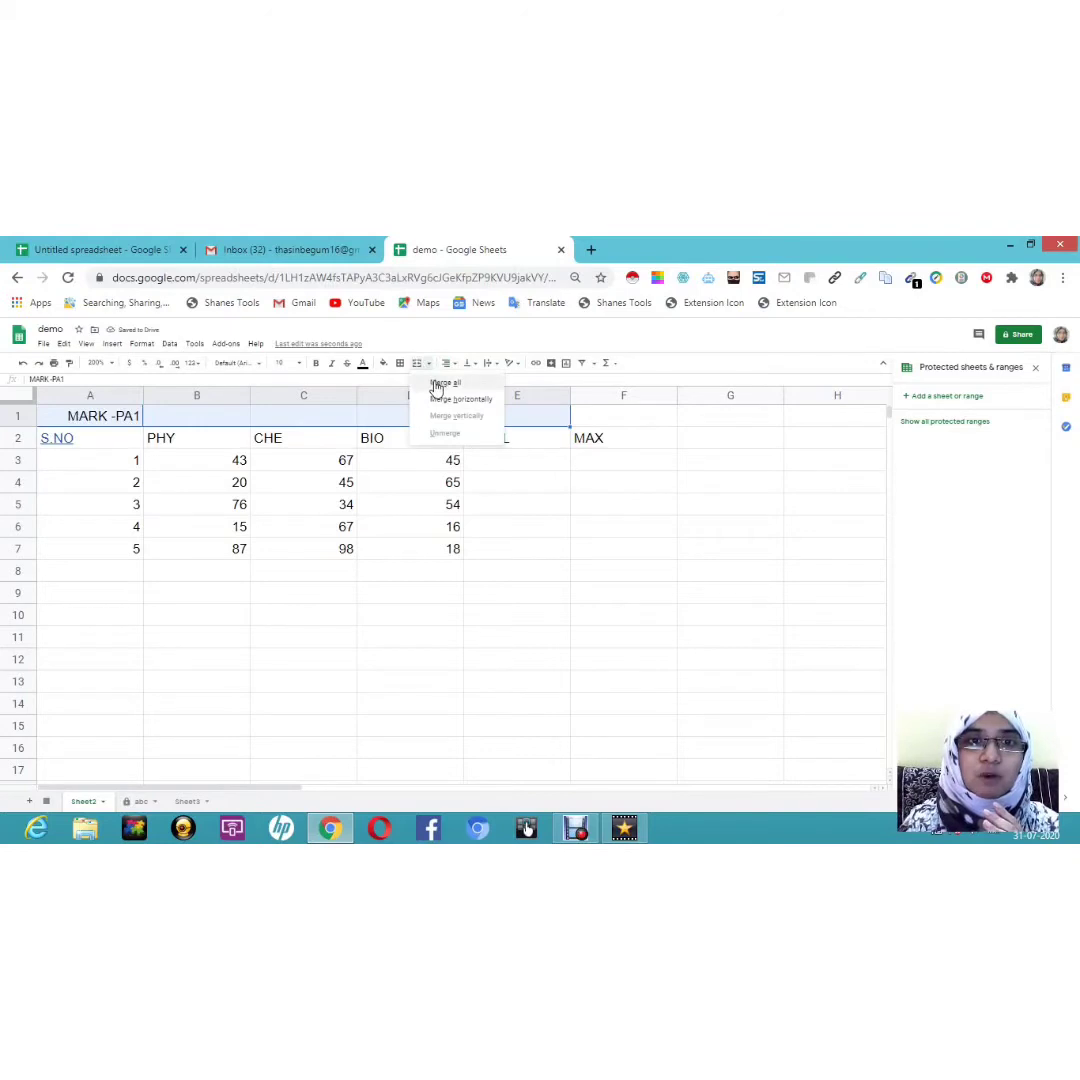
left_click(437, 385)
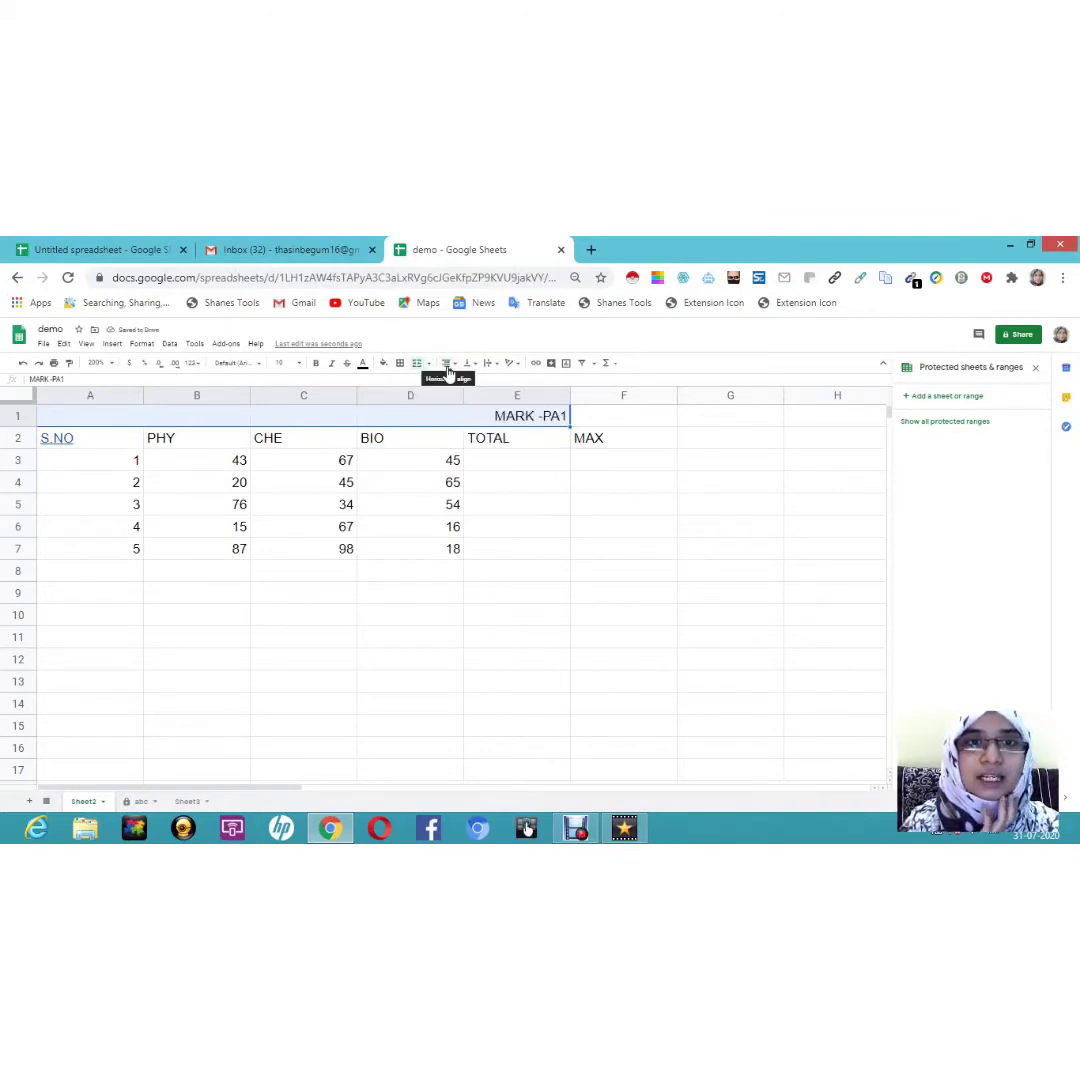
left_click(447, 364)
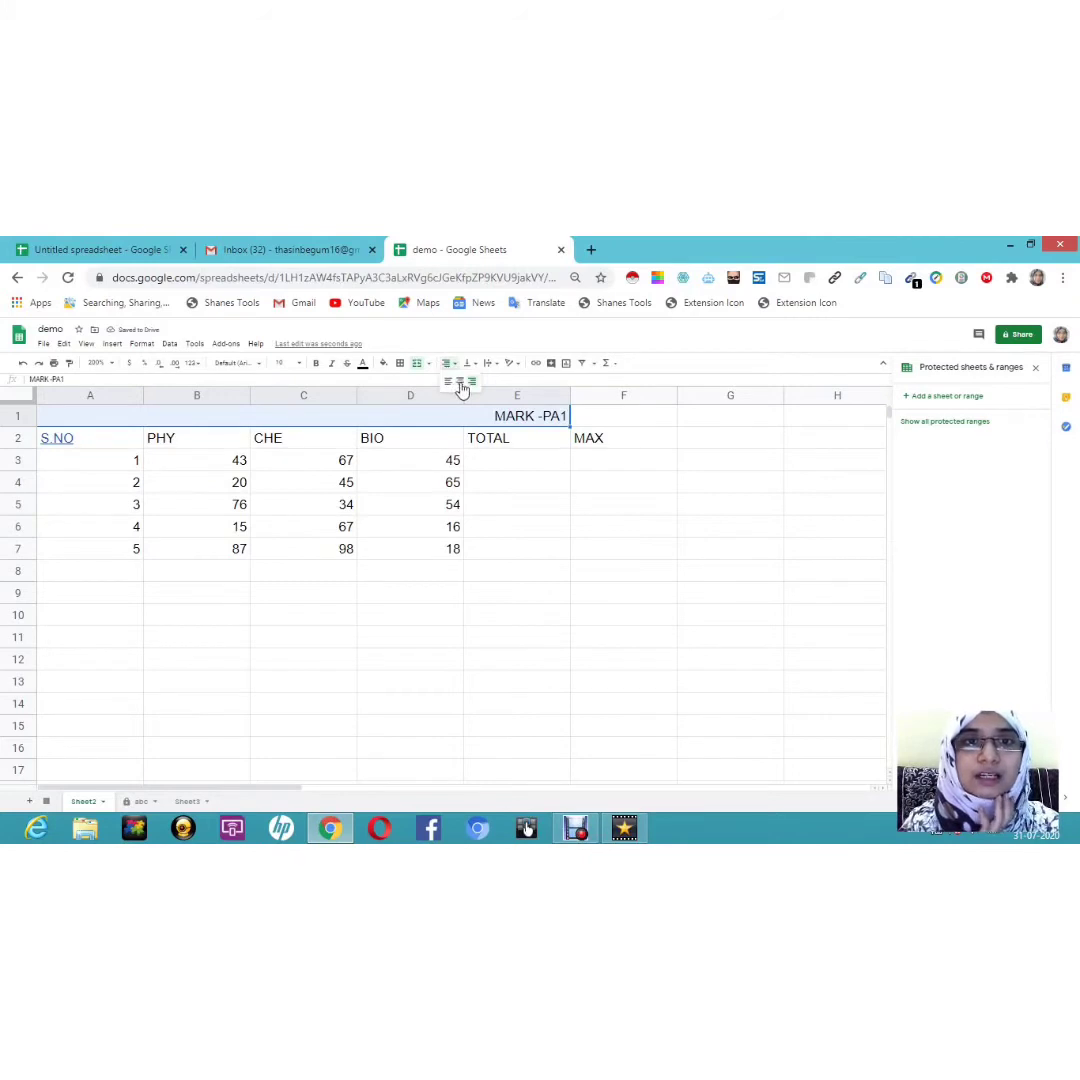
left_click(461, 385)
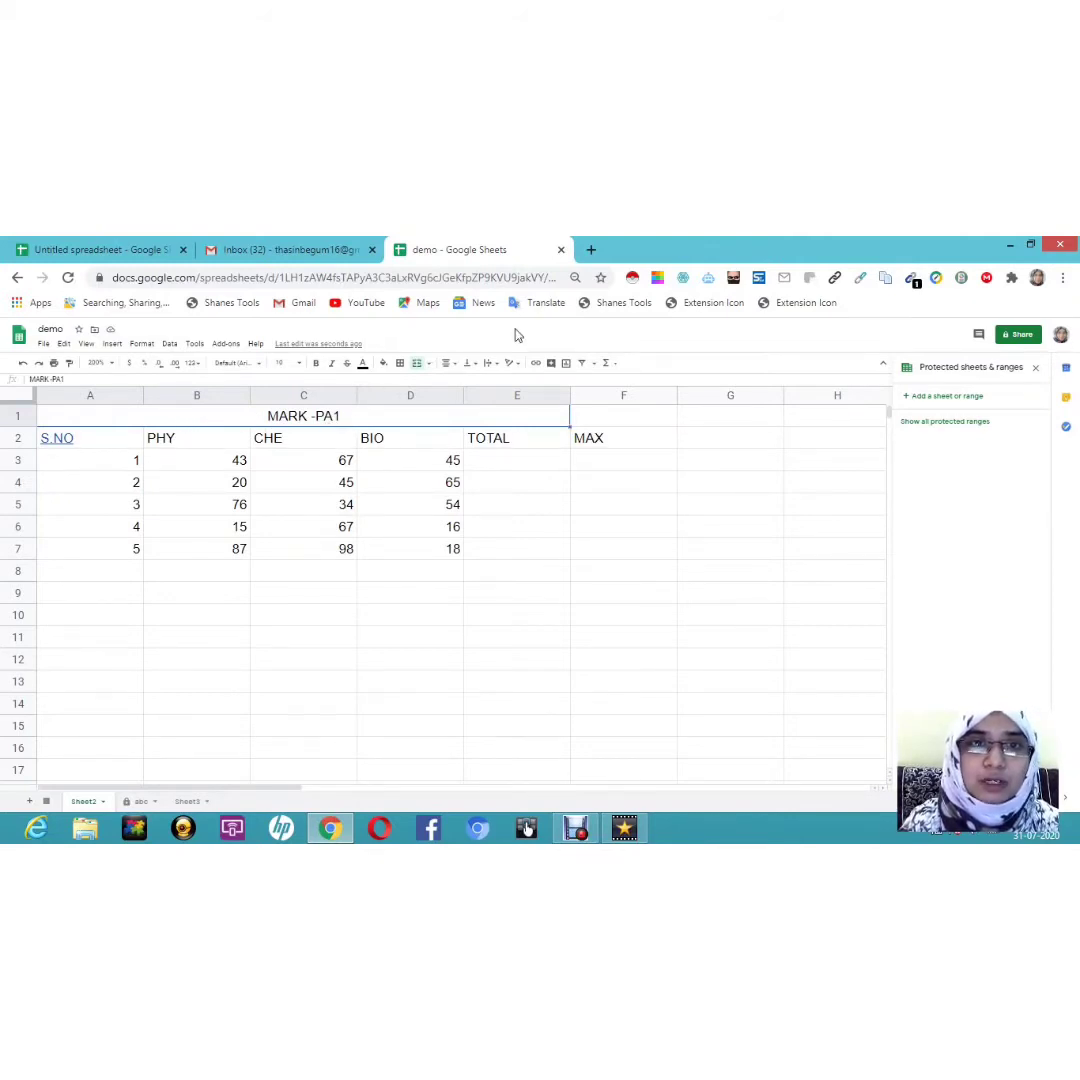
Step: Give the merged title a yellow fill and 18-point font, then select the S.NO–MAX header row
left_click(384, 364)
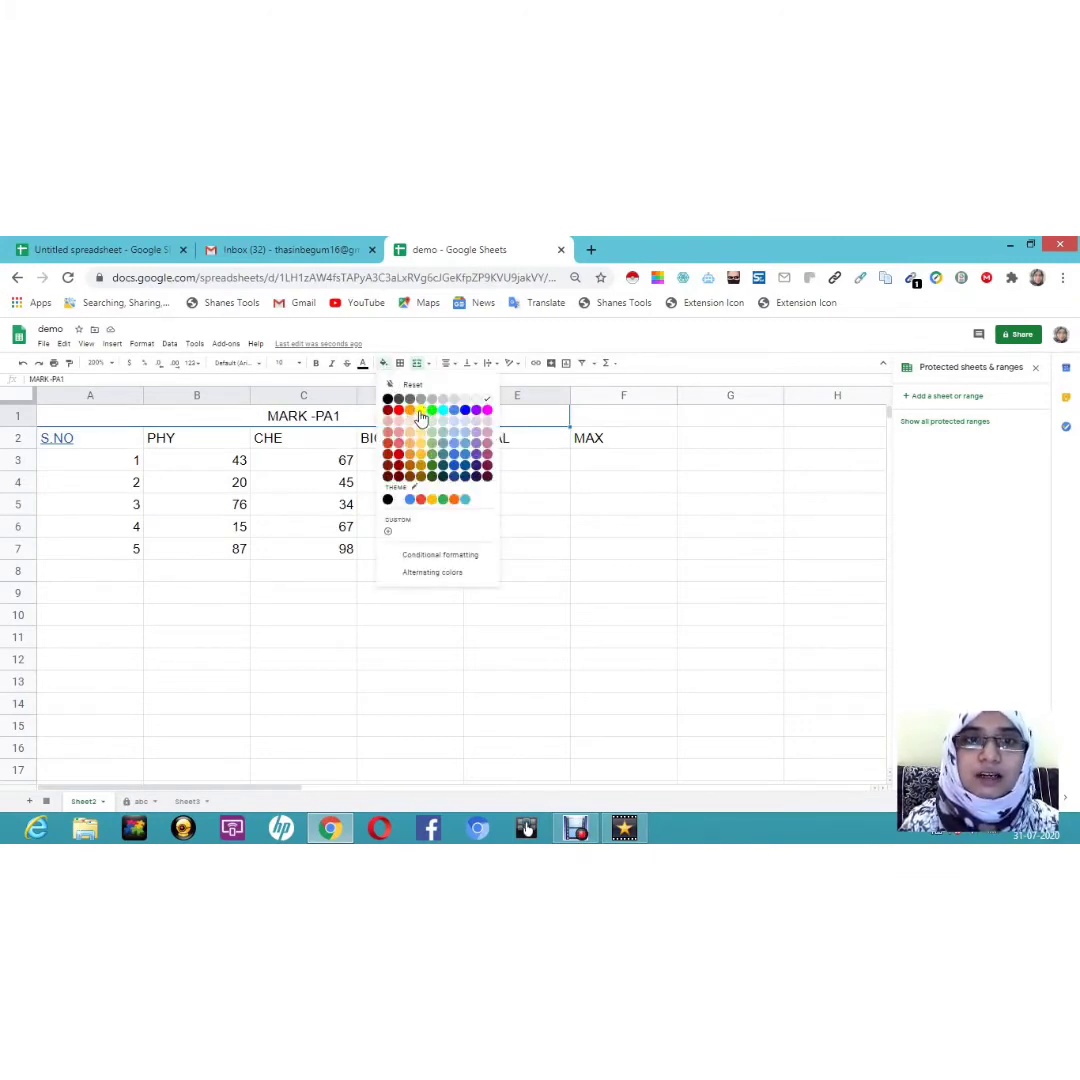
left_click(421, 412)
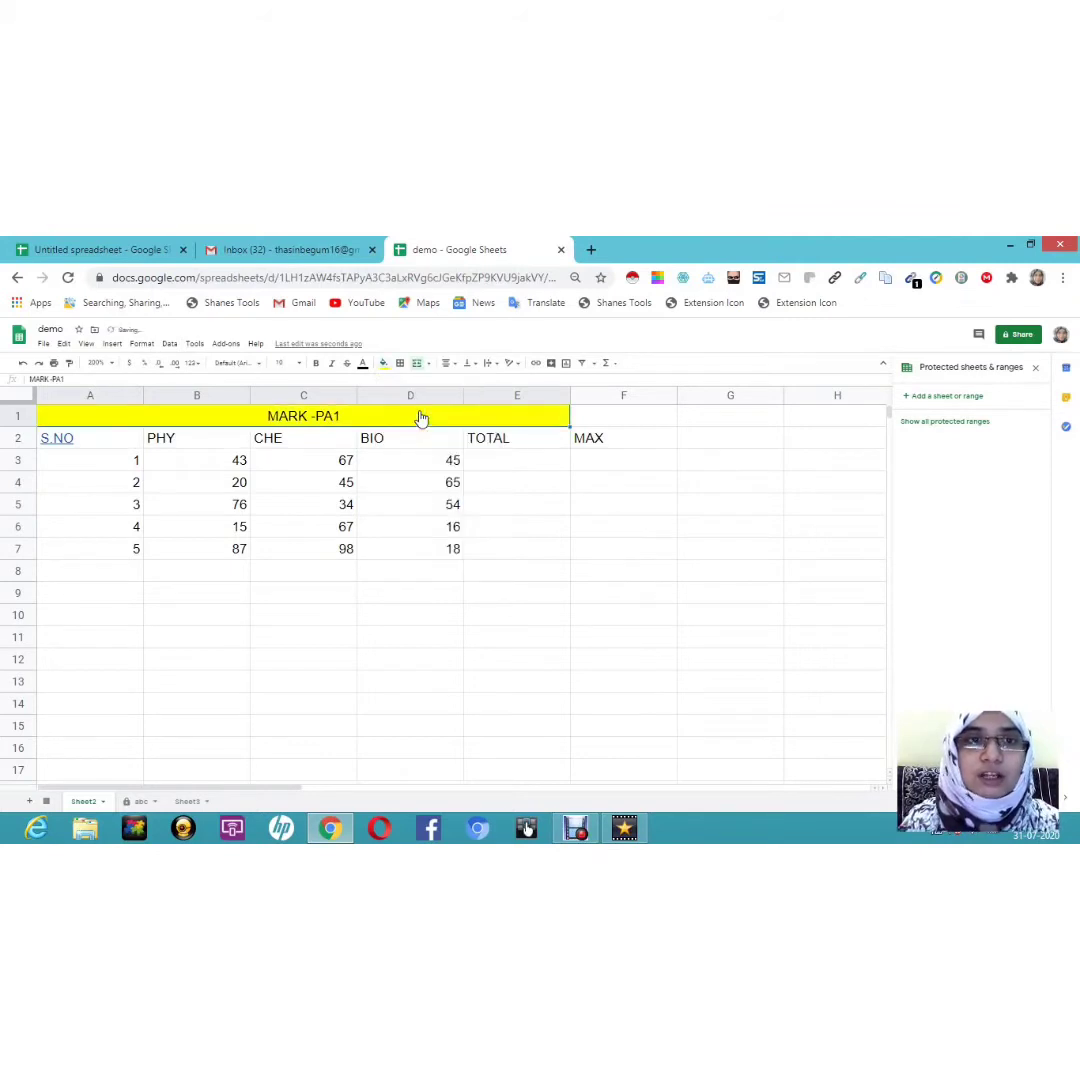
left_click(297, 363)
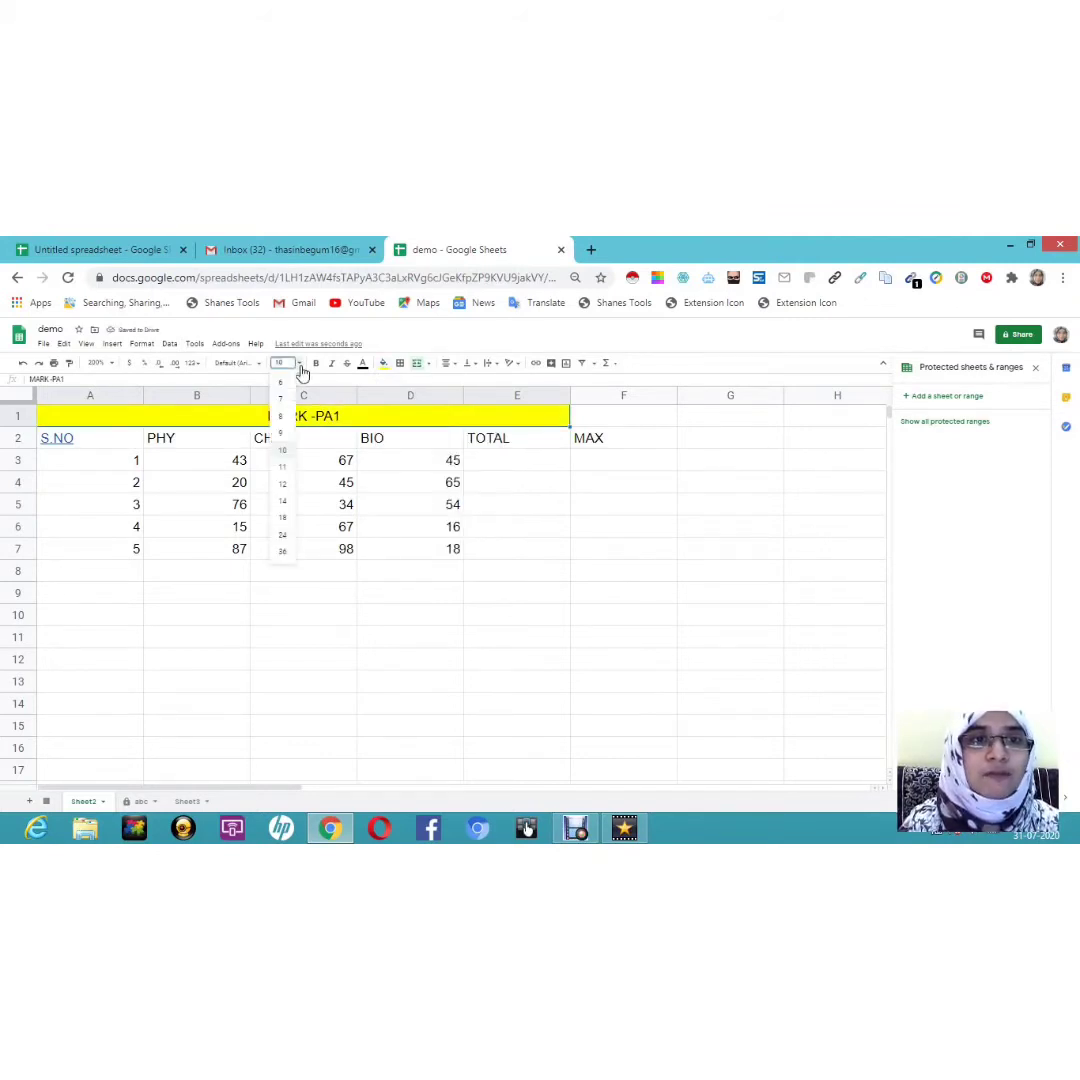
left_click(285, 519)
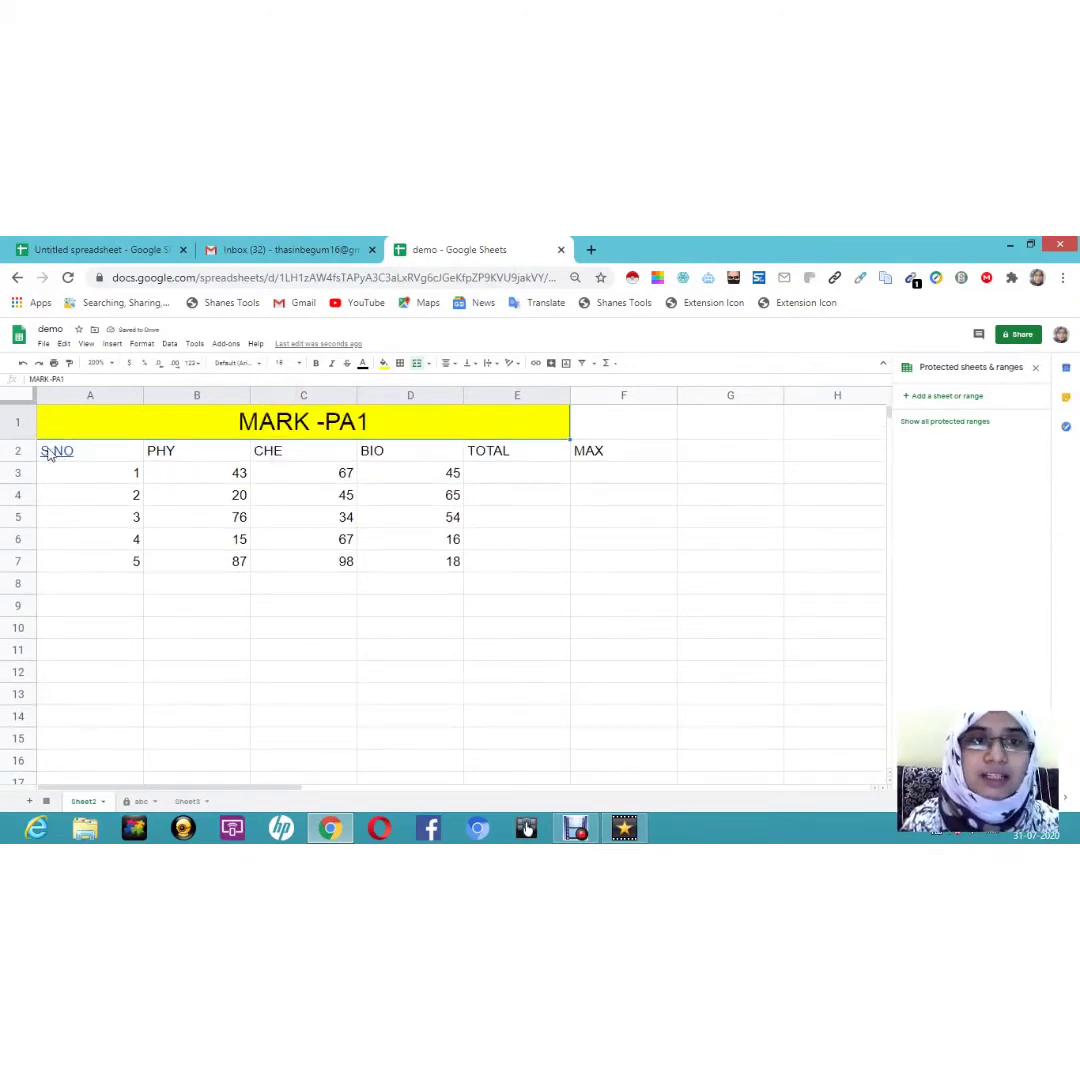
left_click(106, 451)
left_click_drag(448, 455, 612, 457)
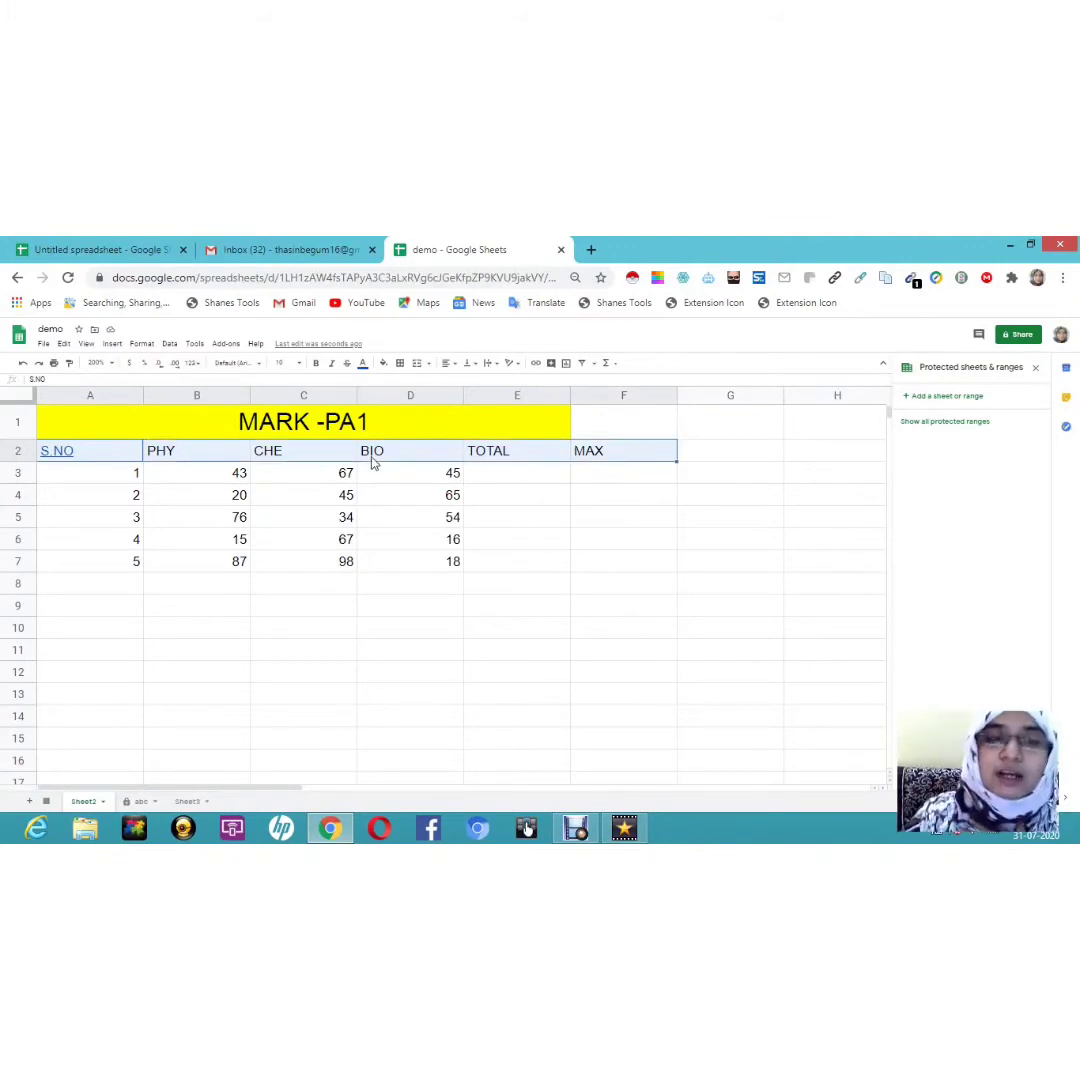
Step: Fill the header row blue, then select the whole table from the title down
left_click(384, 364)
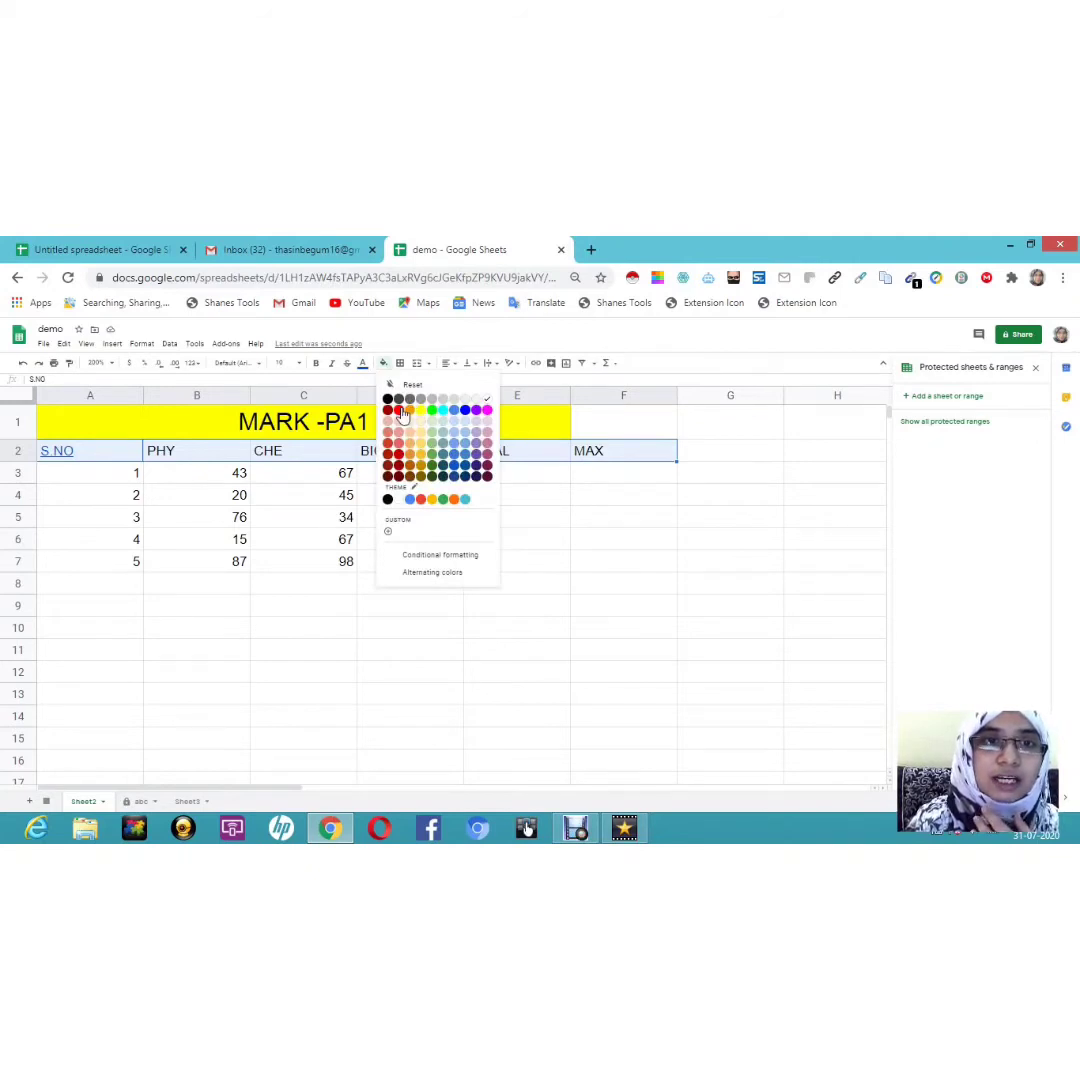
left_click(399, 410)
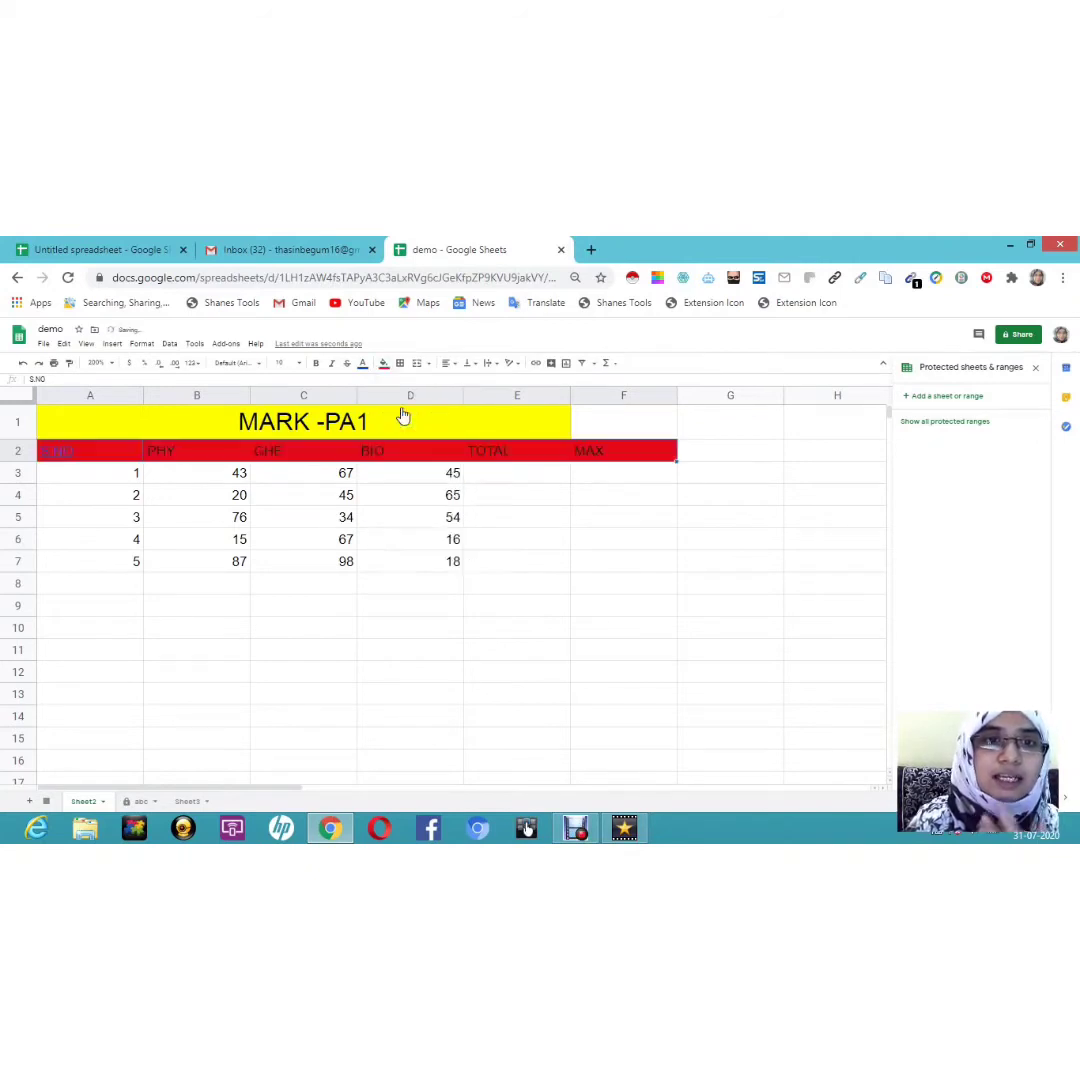
left_click(384, 364)
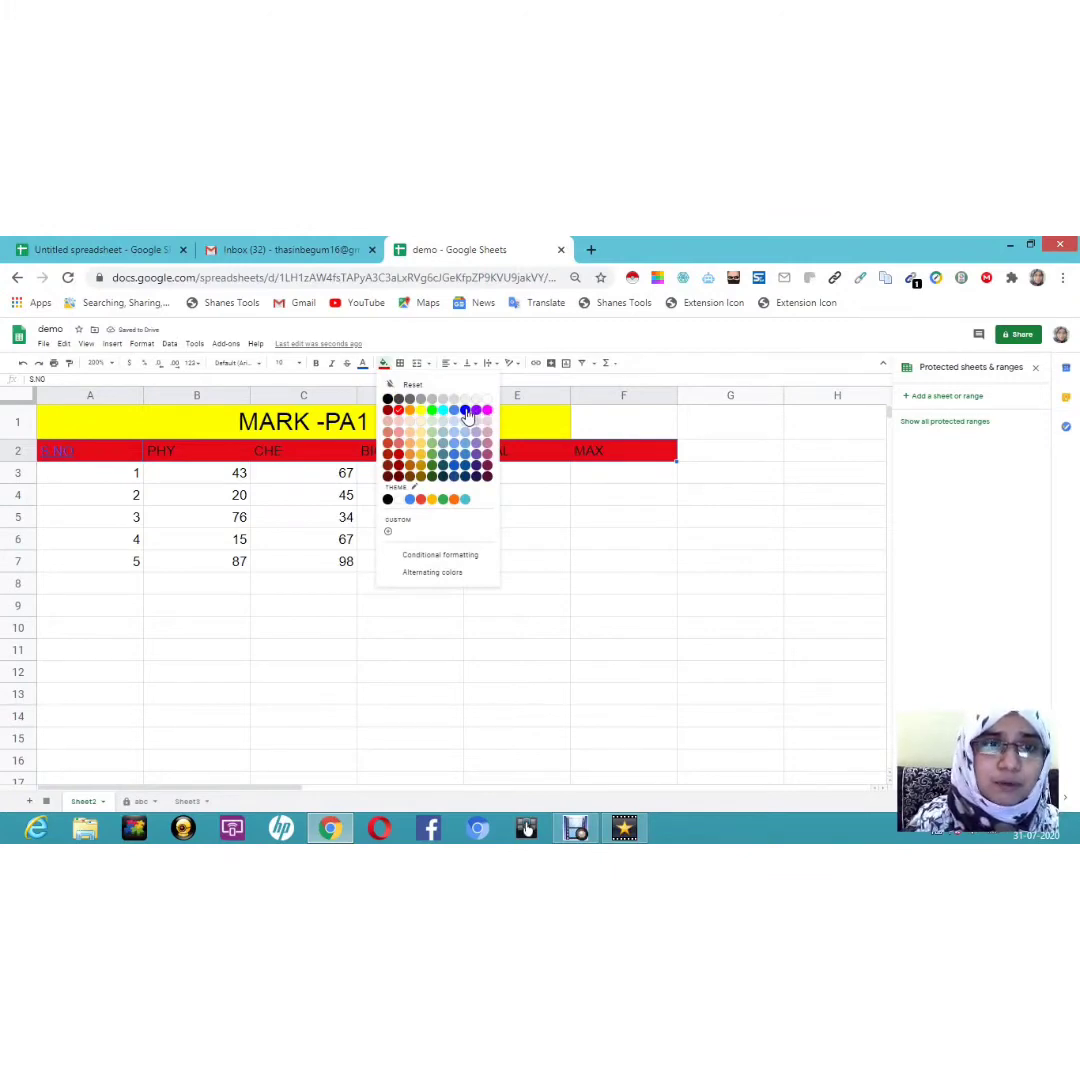
left_click(466, 411)
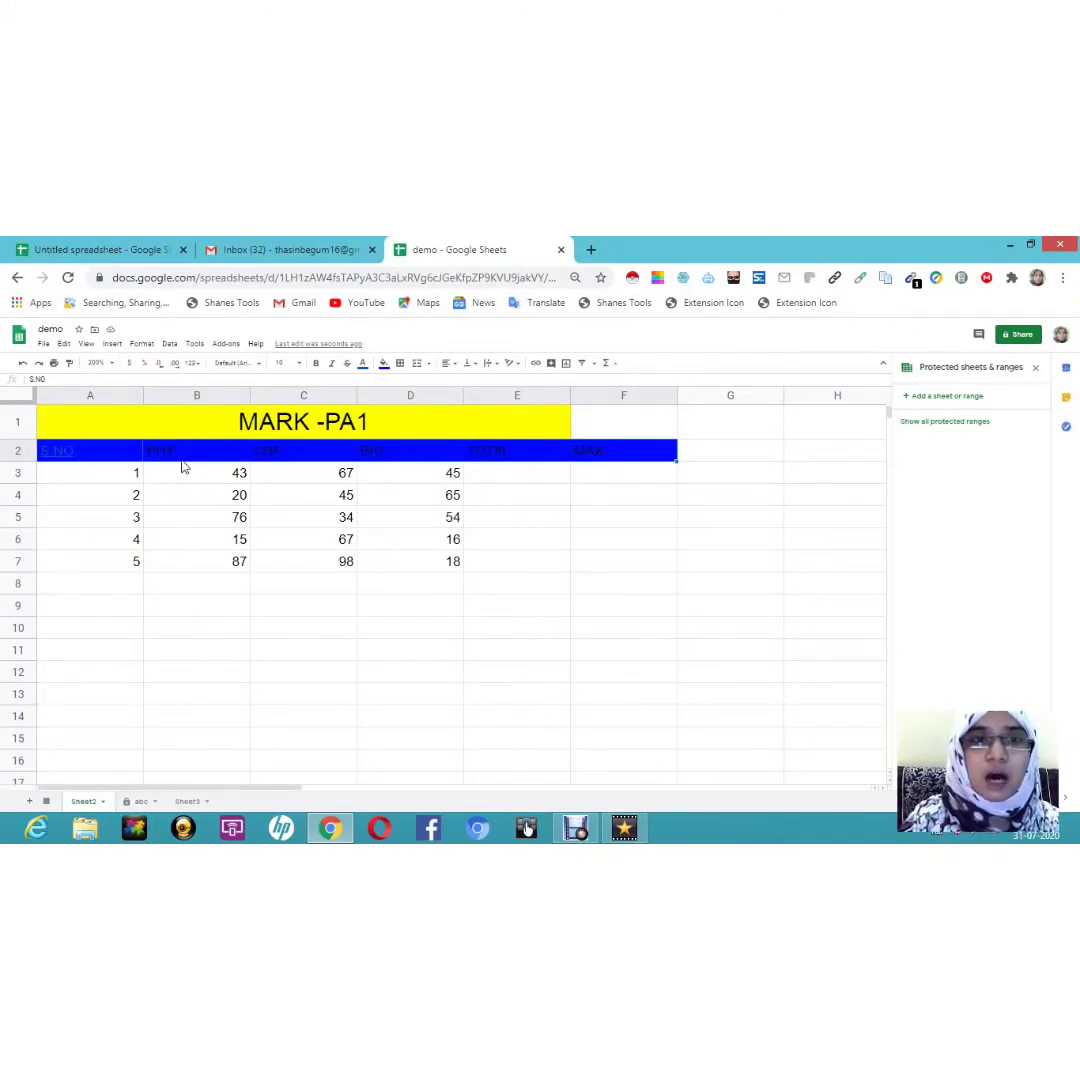
left_click(116, 425)
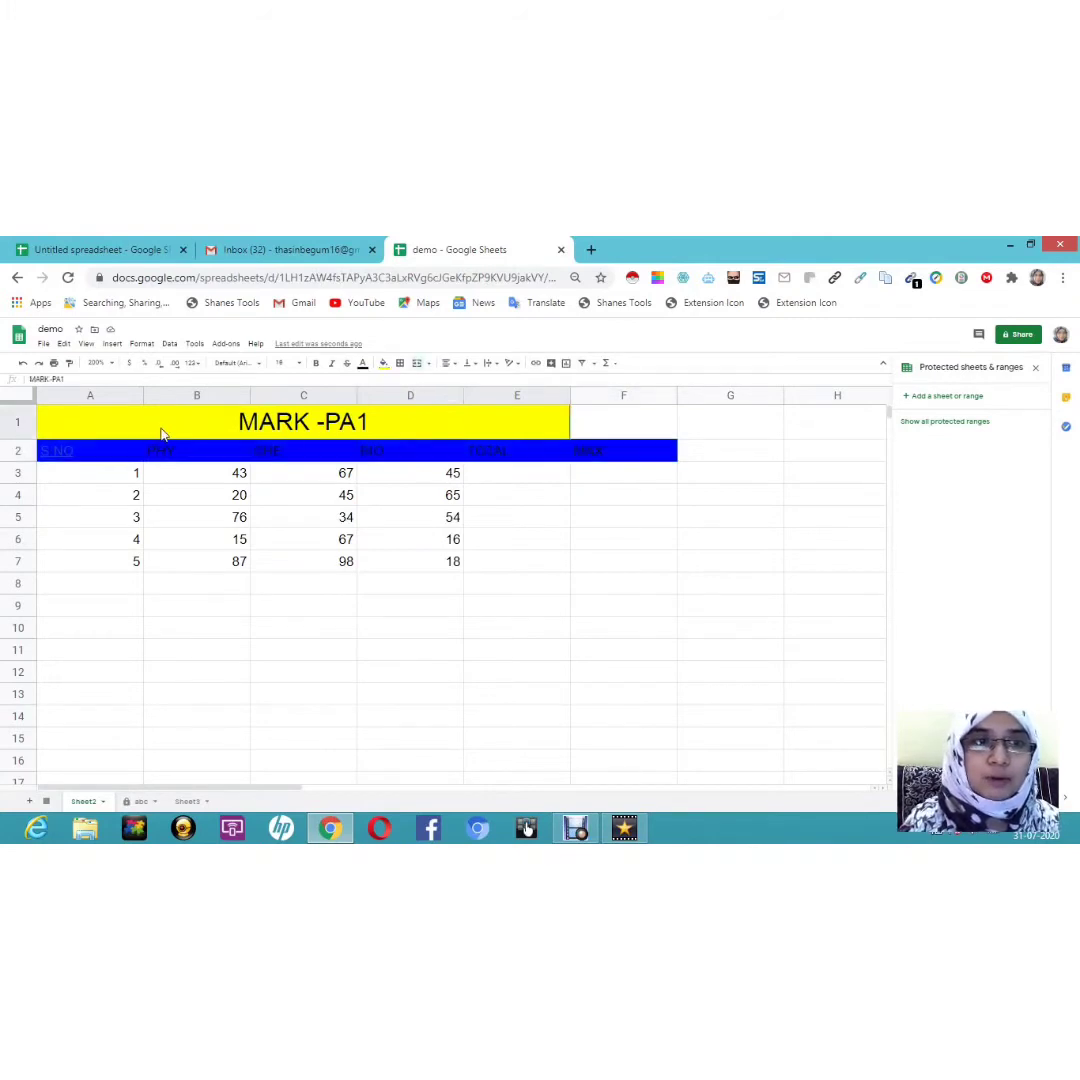
left_click_drag(117, 428, 673, 570)
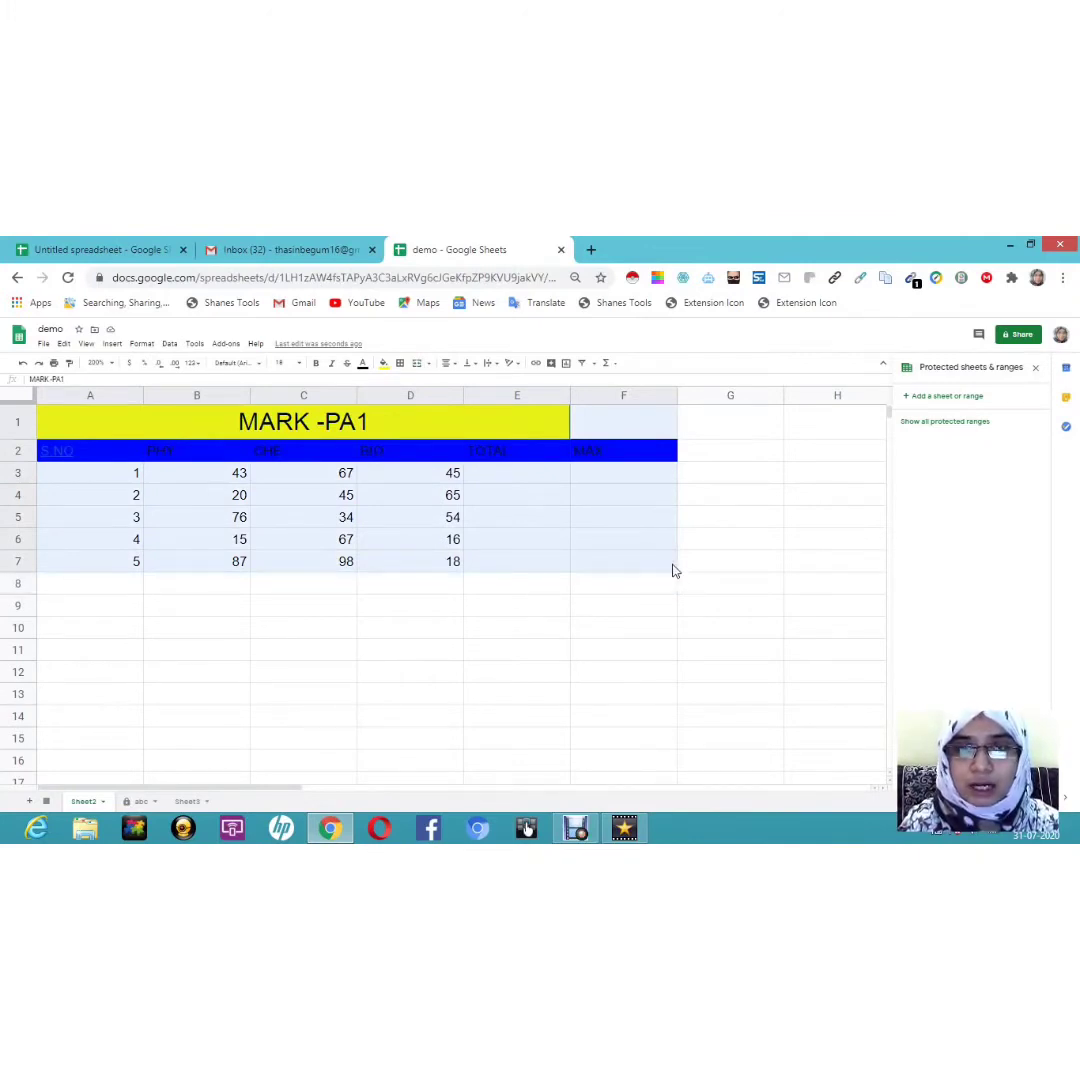
Step: Apply thick red borders to every cell of the table A1:F7
left_click_drag(673, 570, 673, 570)
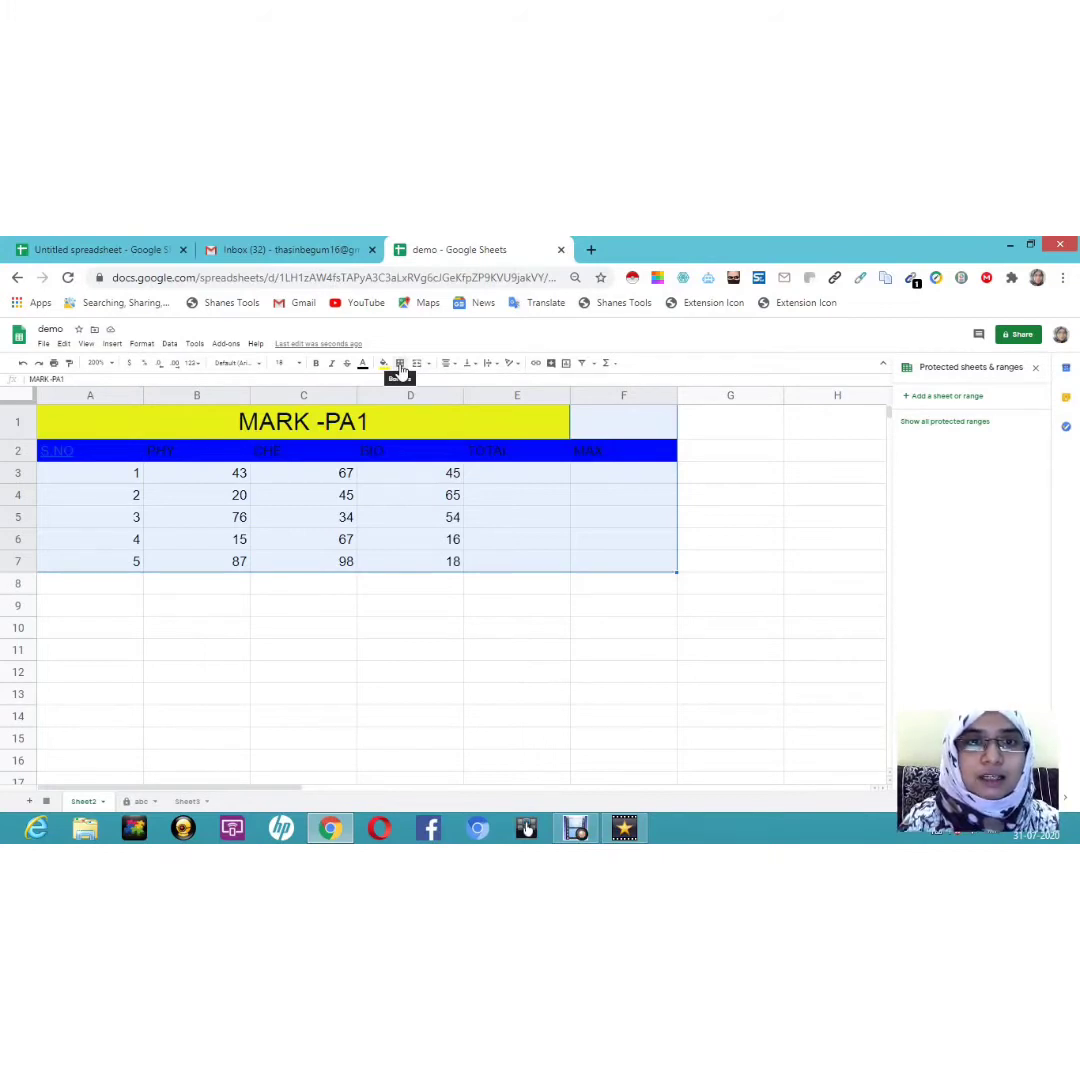
left_click(400, 364)
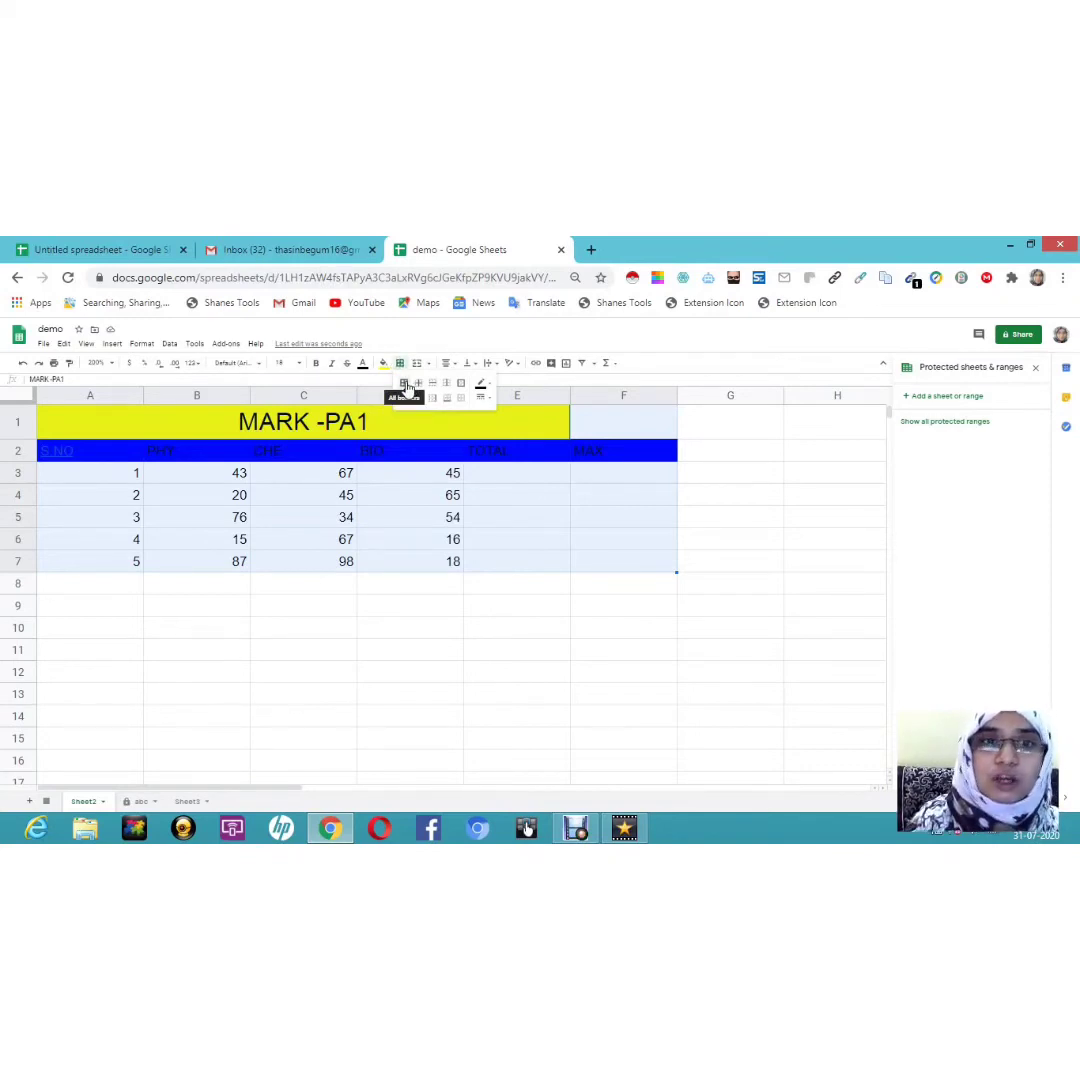
left_click(405, 384)
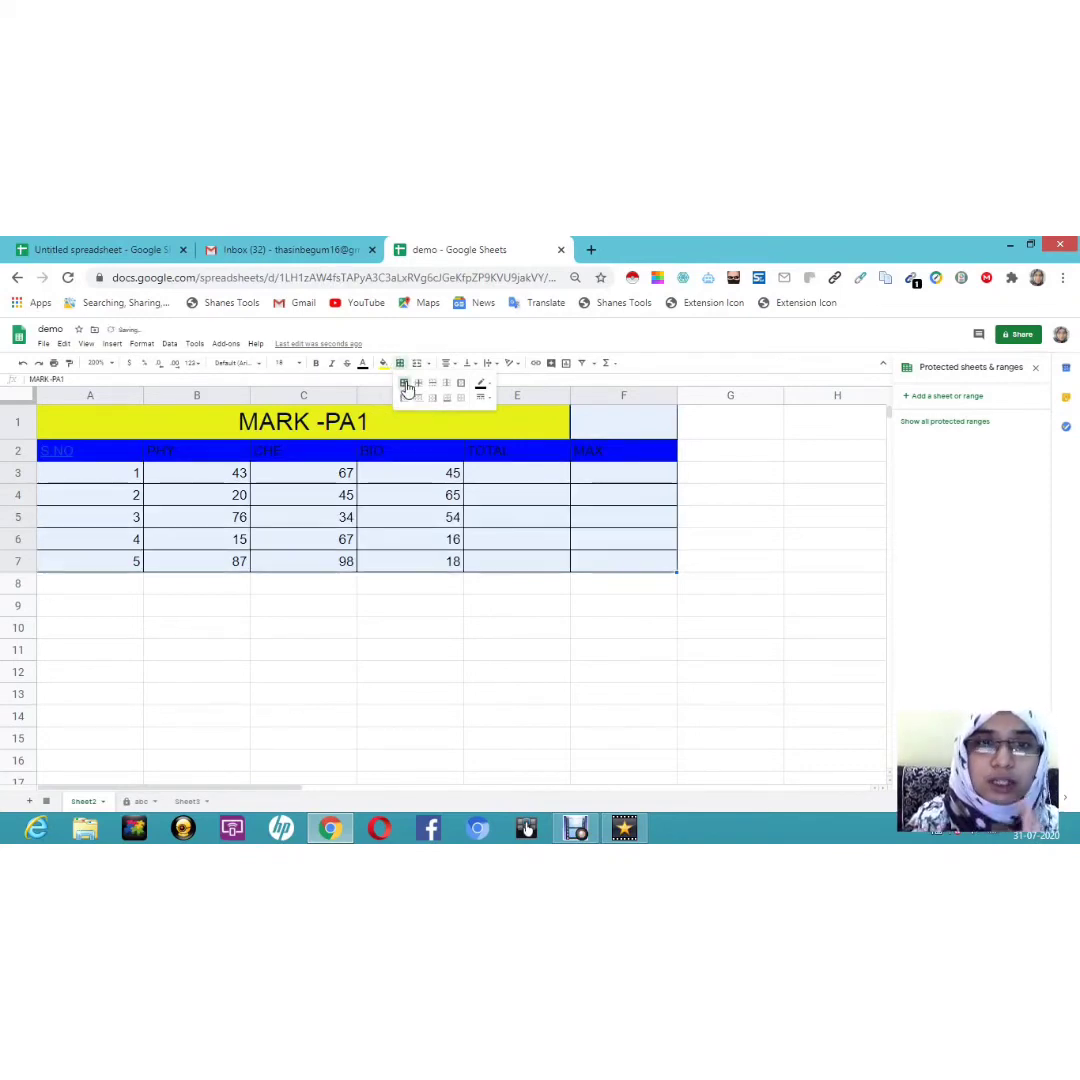
left_click(485, 400)
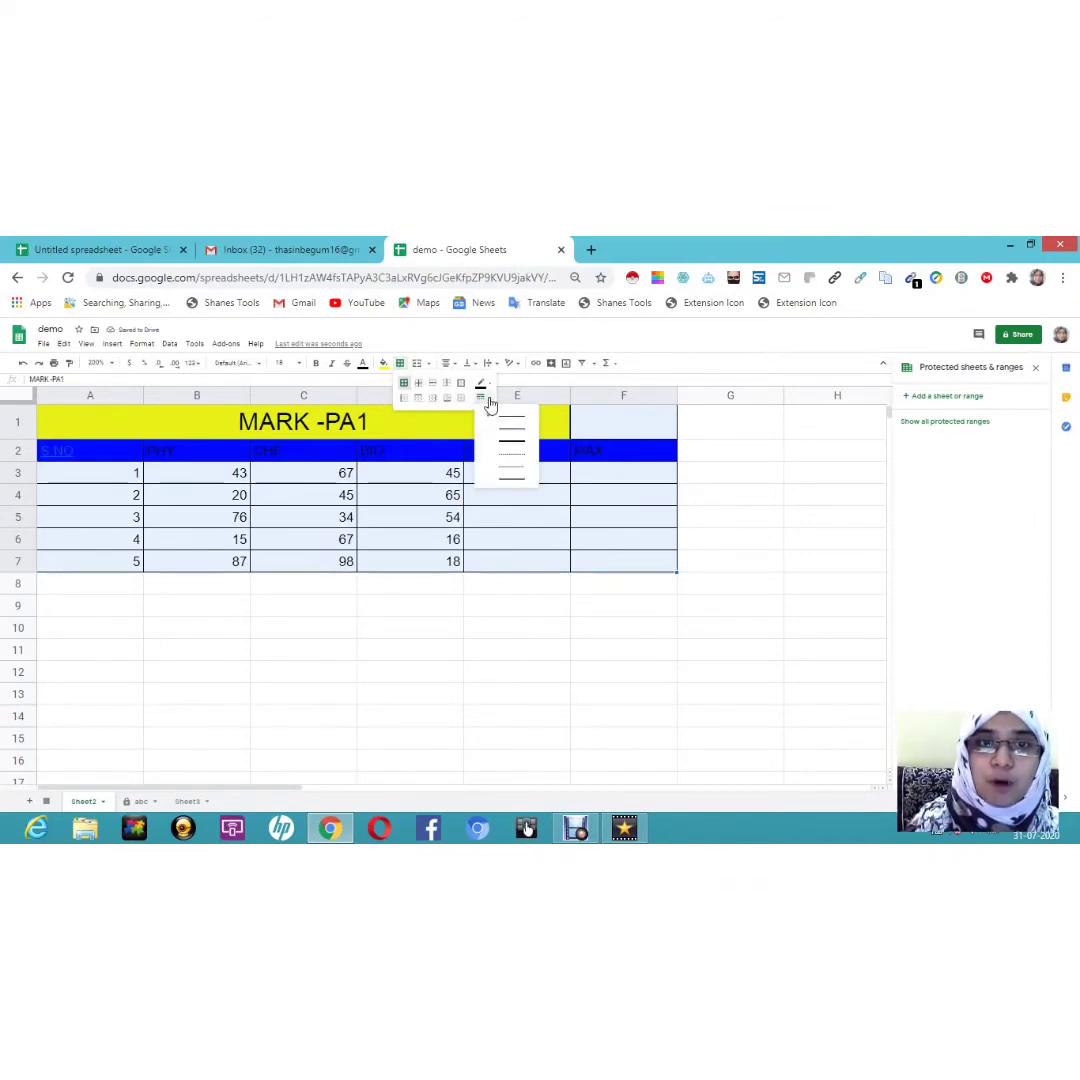
left_click(512, 450)
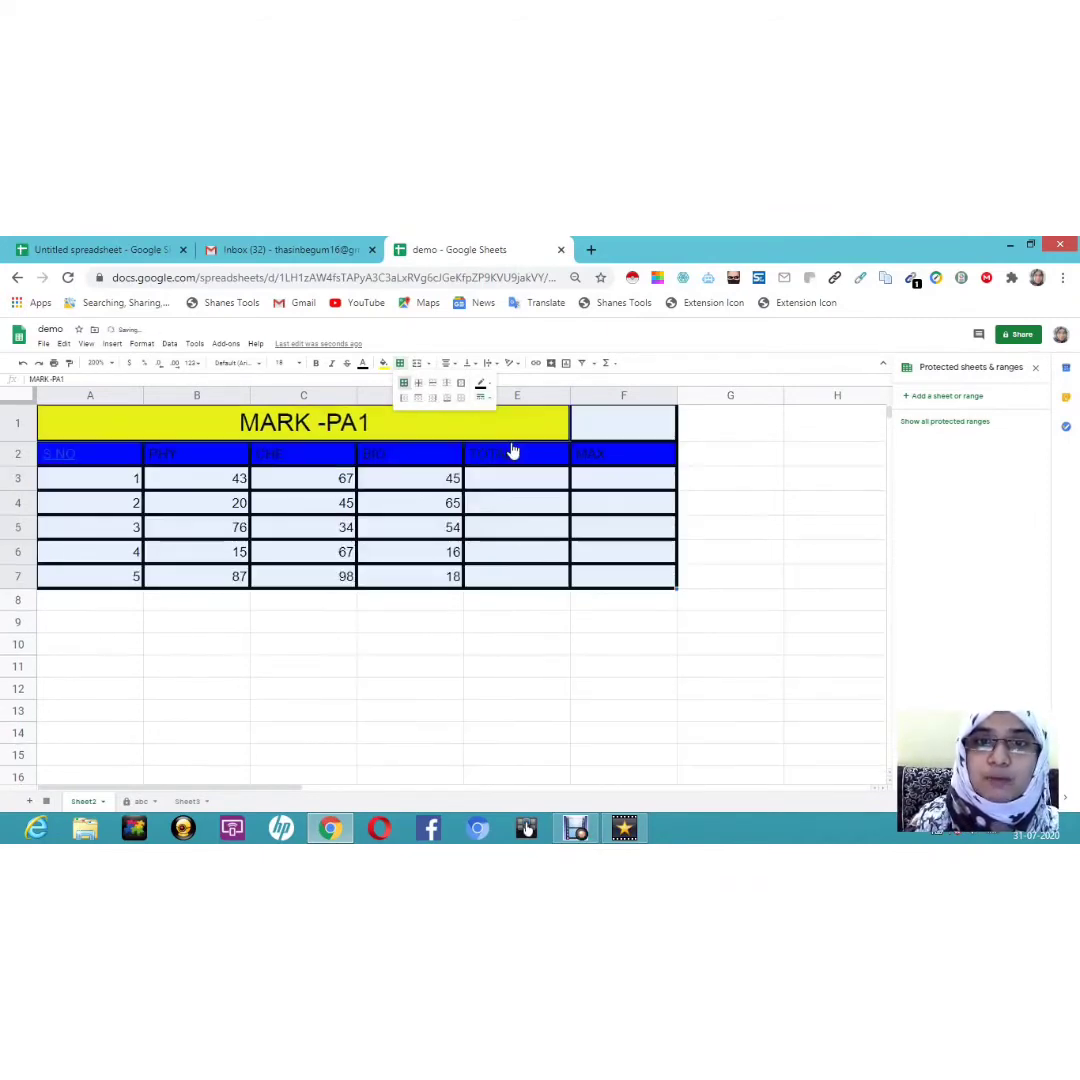
left_click(488, 385)
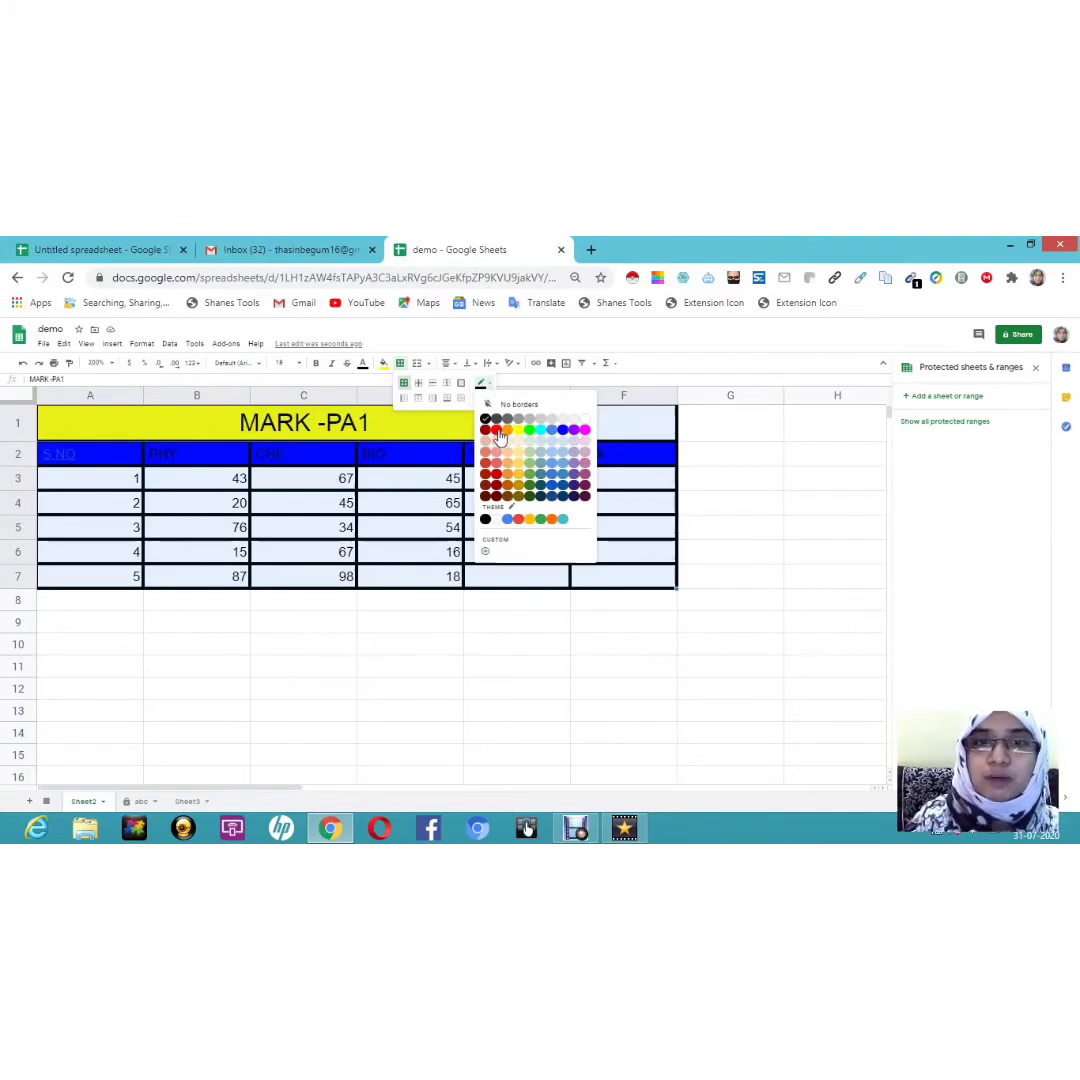
left_click(497, 431)
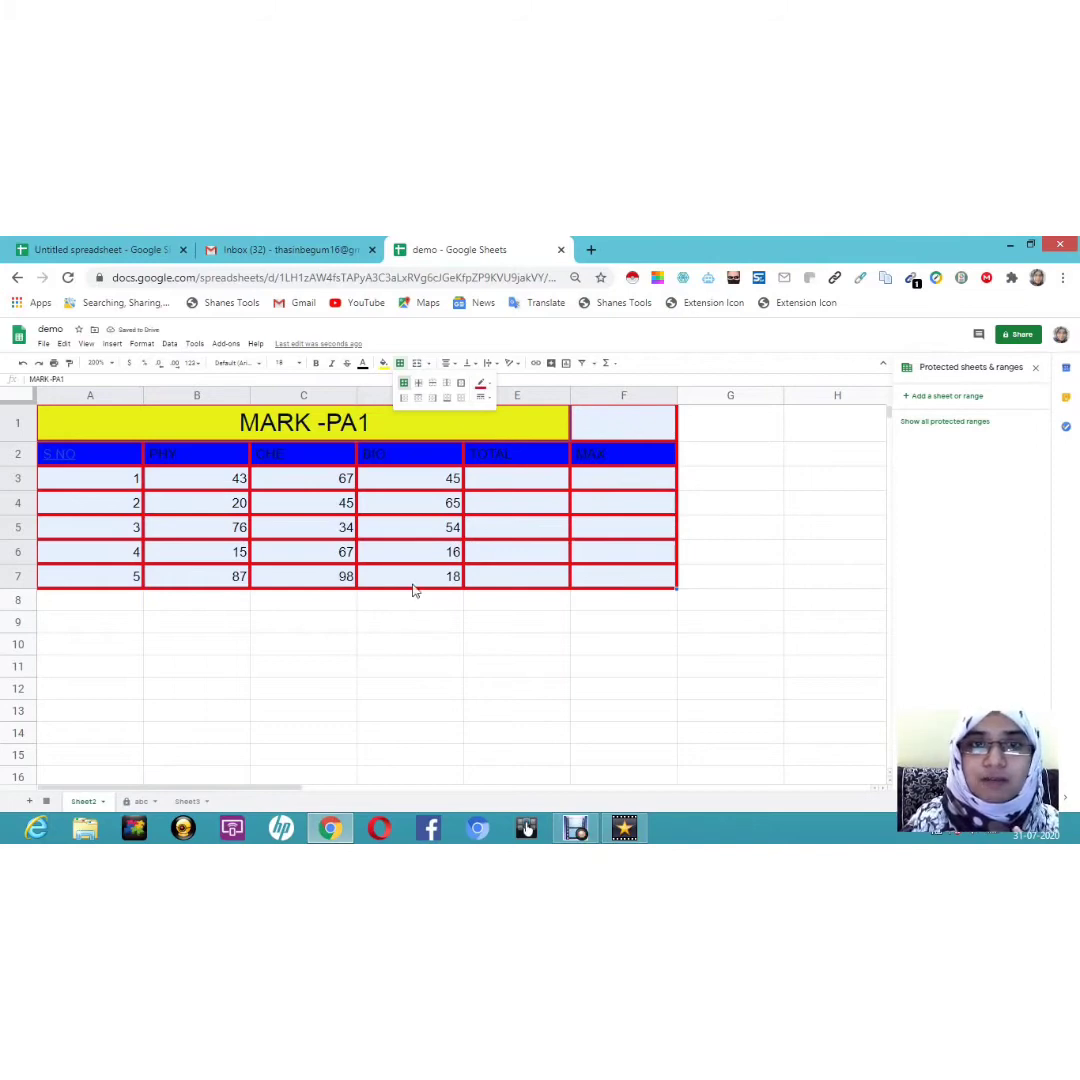
left_click(310, 711)
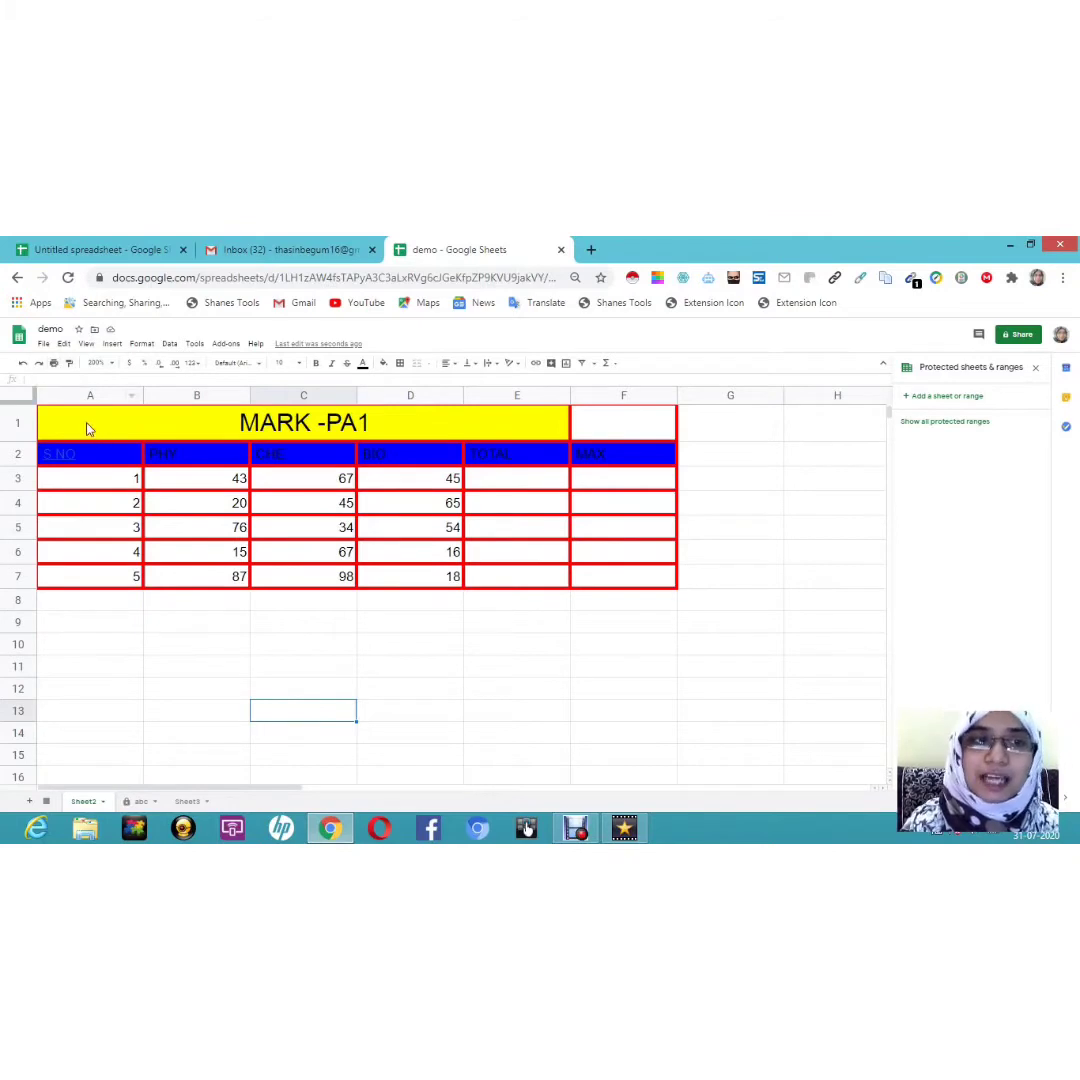
Step: Select the full marks table range A1:F7
left_click_drag(87, 428, 679, 589)
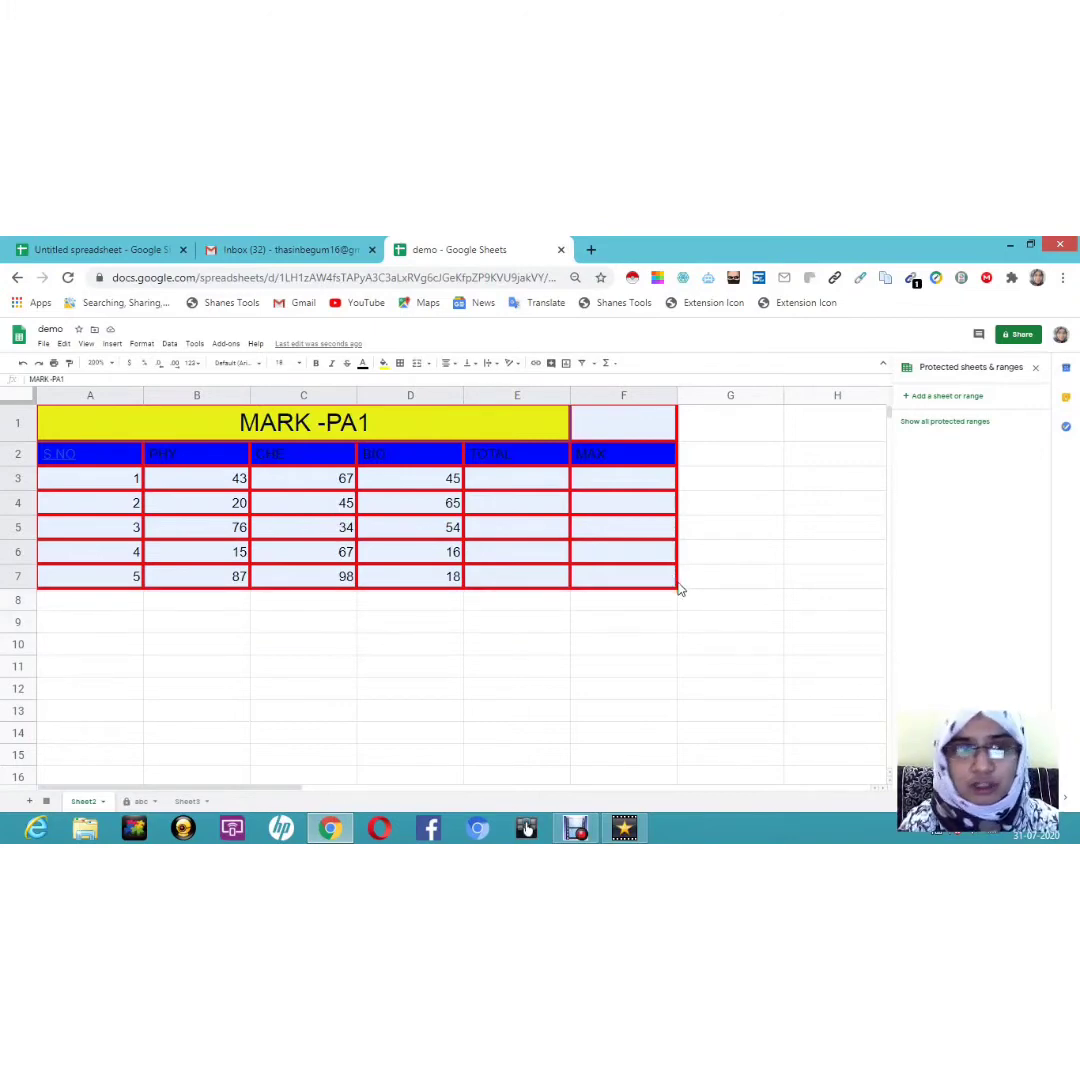
Step: Set printing to the selected cells A1:F7 on A4 paper at Normal (100%) scale
left_click(54, 364)
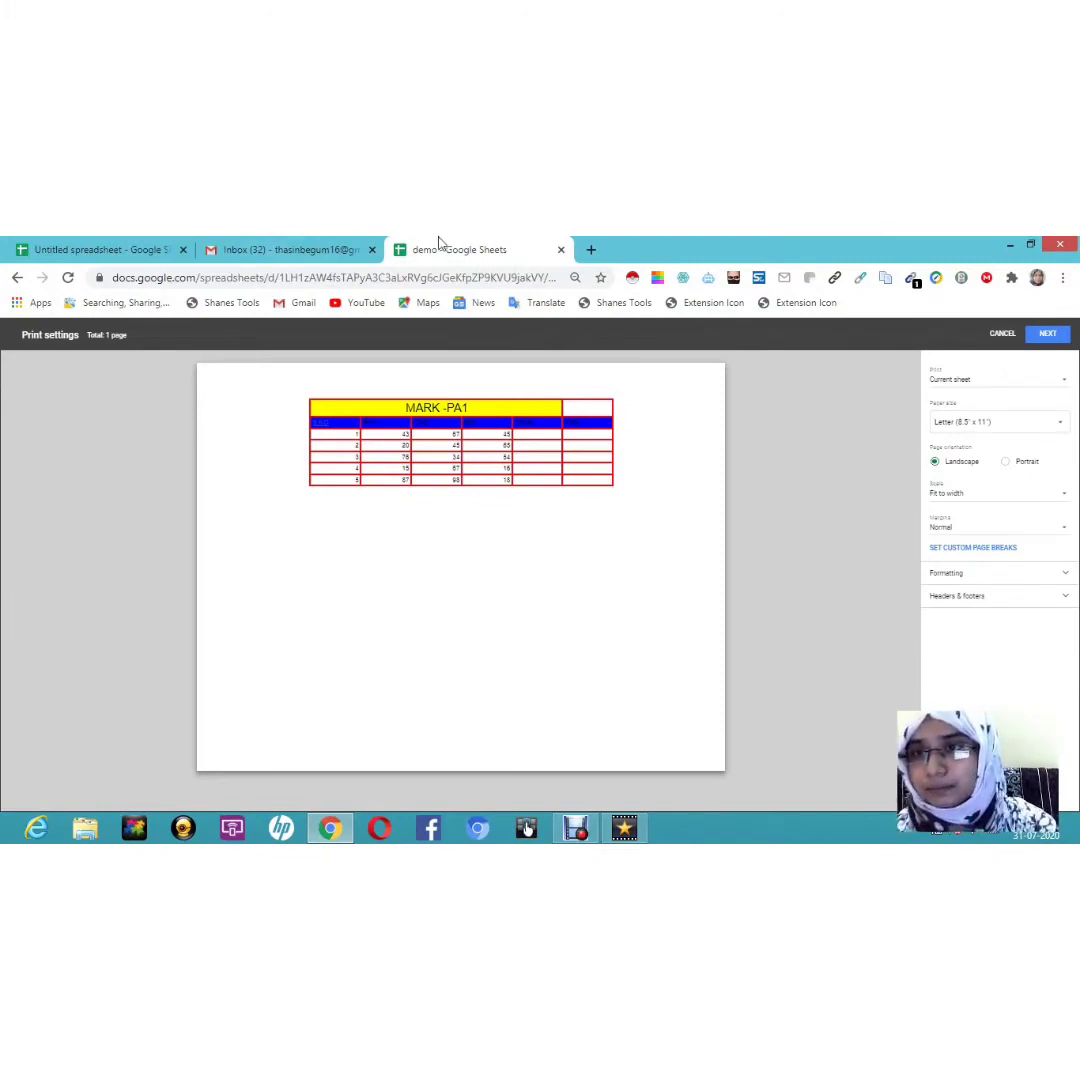
left_click(963, 382)
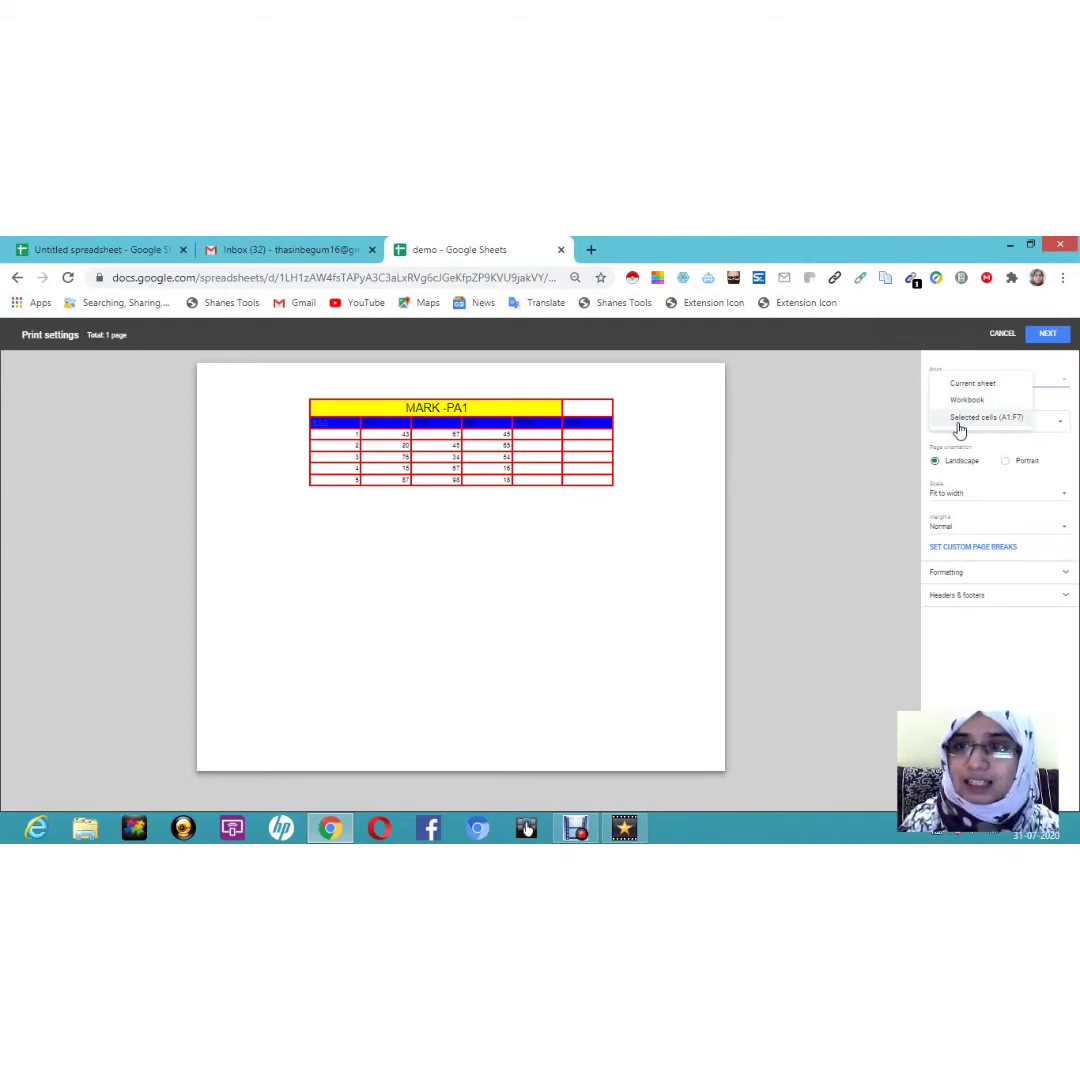
left_click(963, 420)
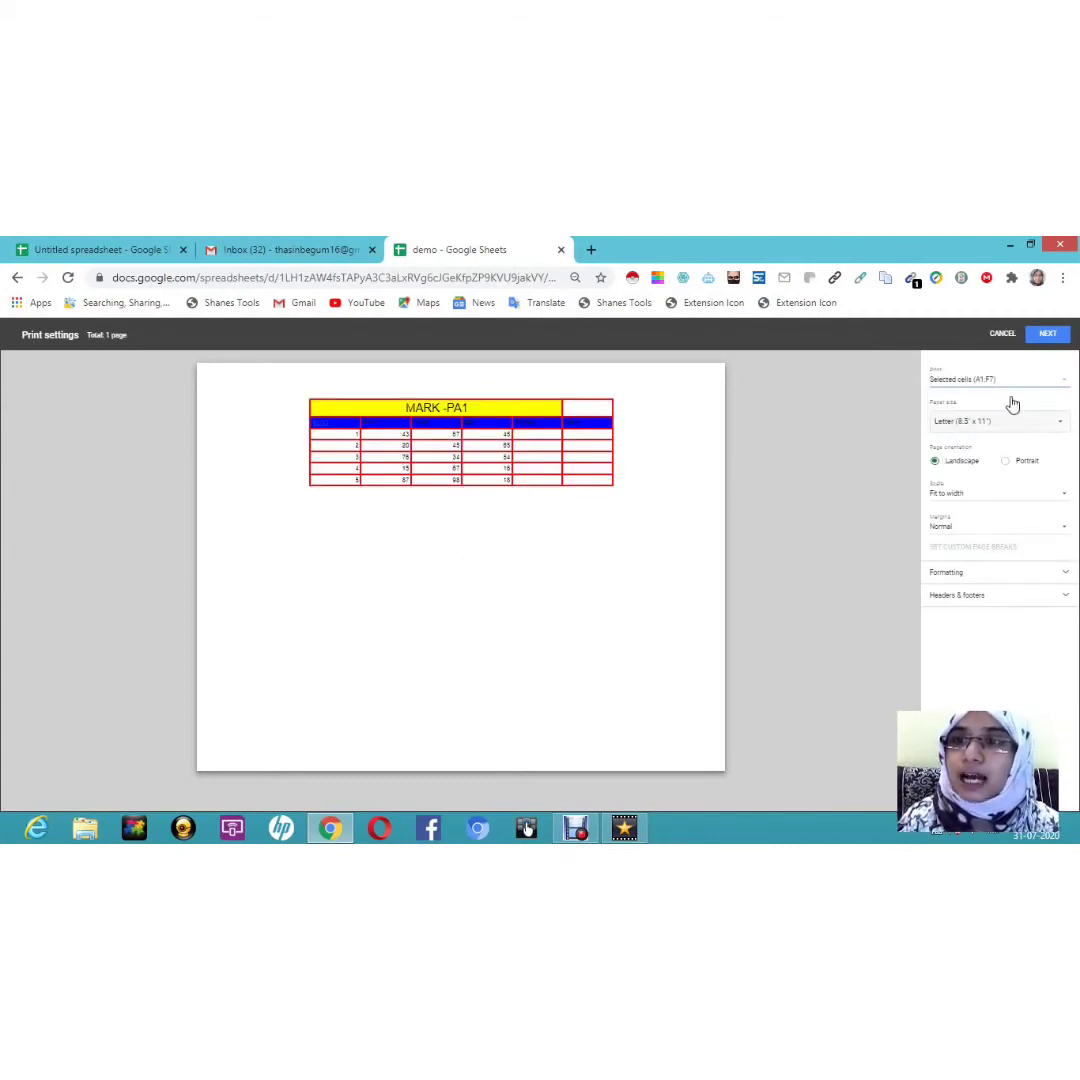
left_click(998, 425)
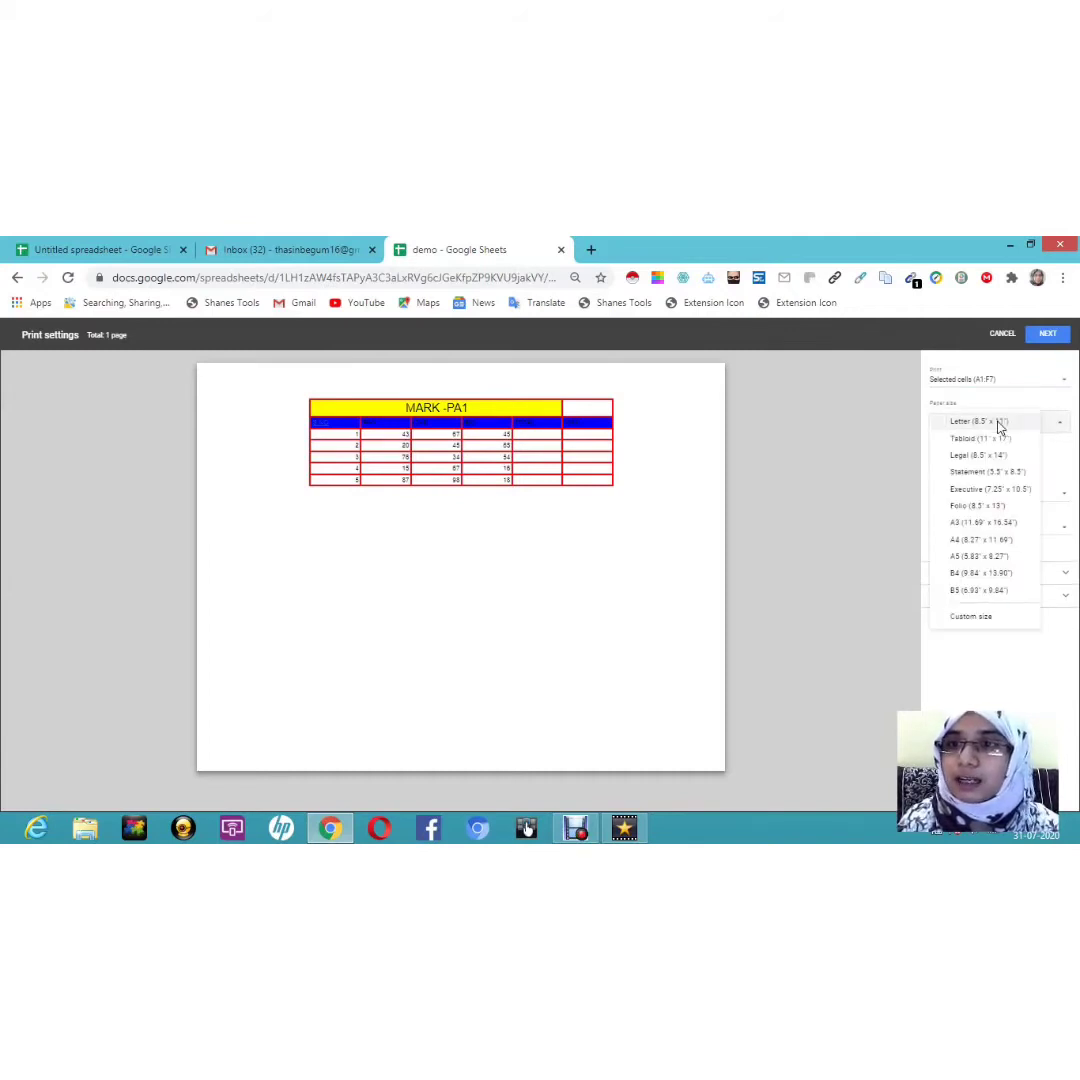
left_click(961, 543)
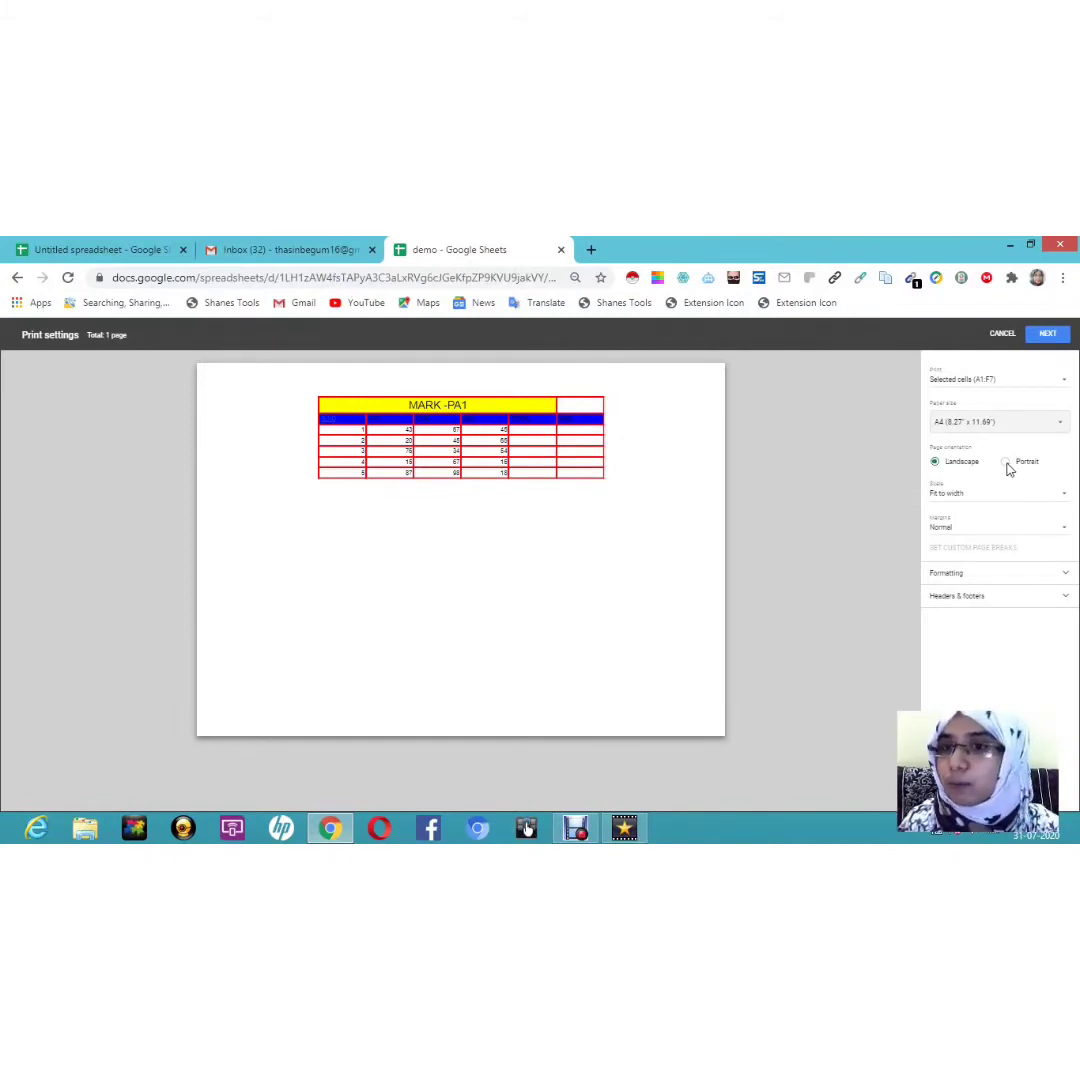
left_click(960, 498)
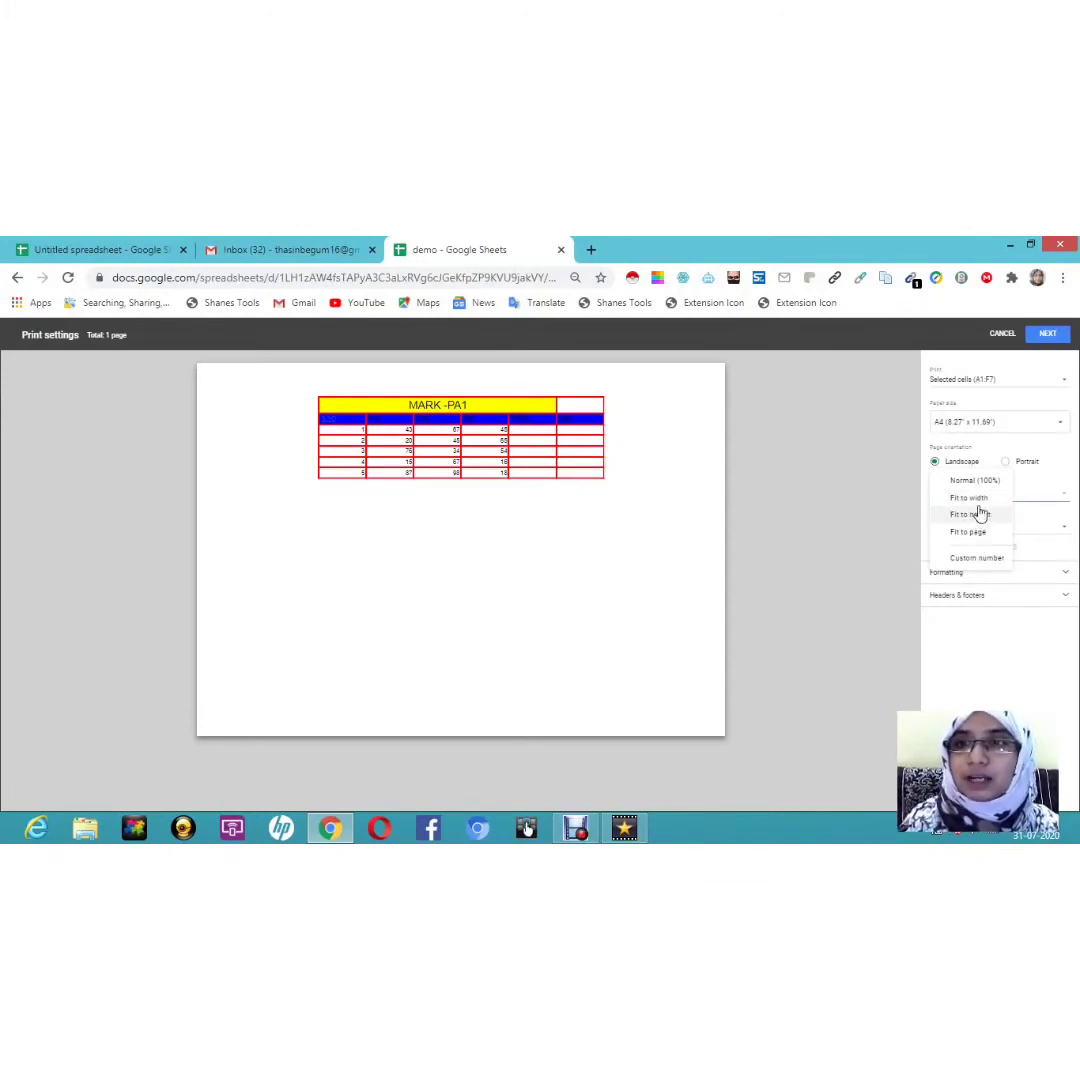
left_click(976, 515)
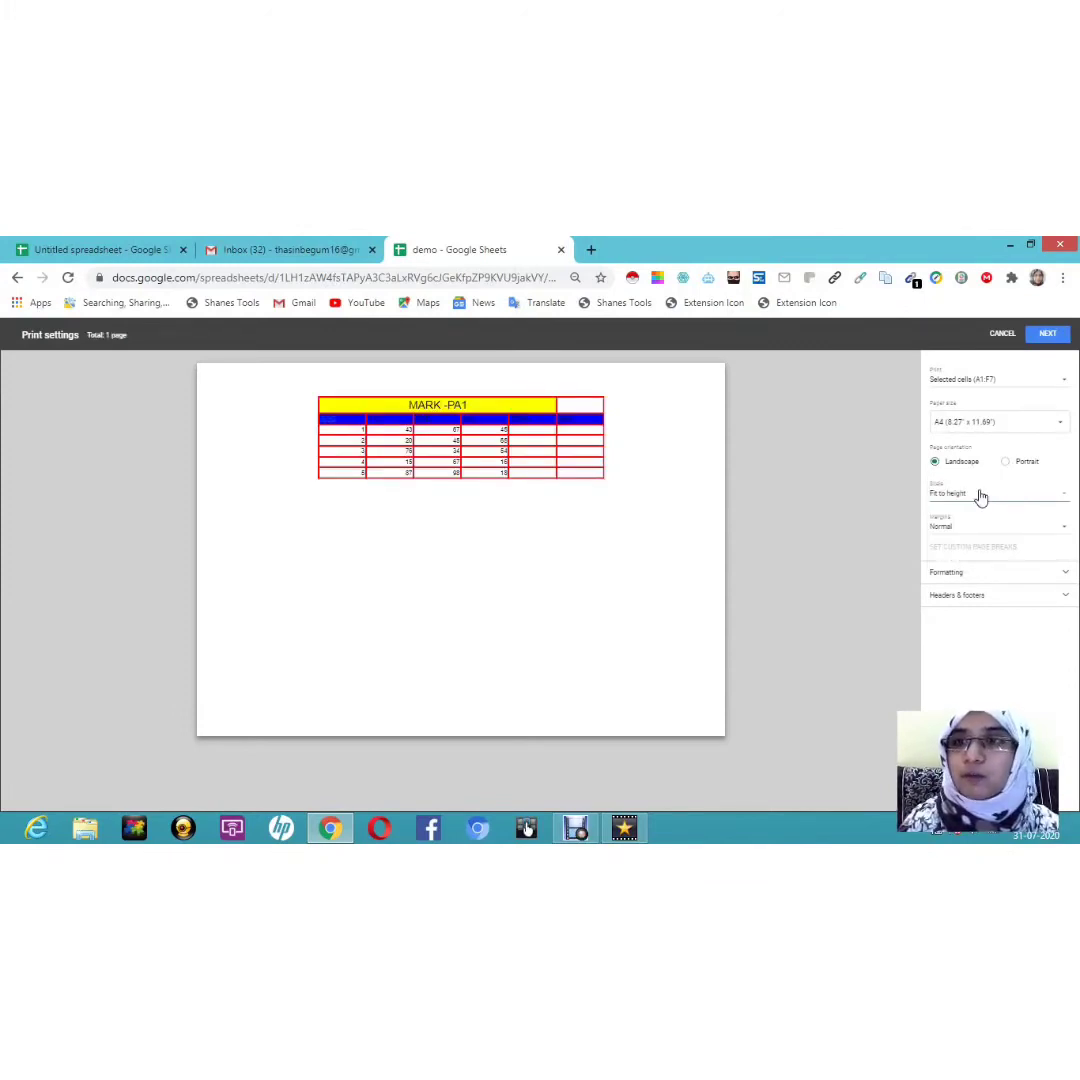
left_click(981, 497)
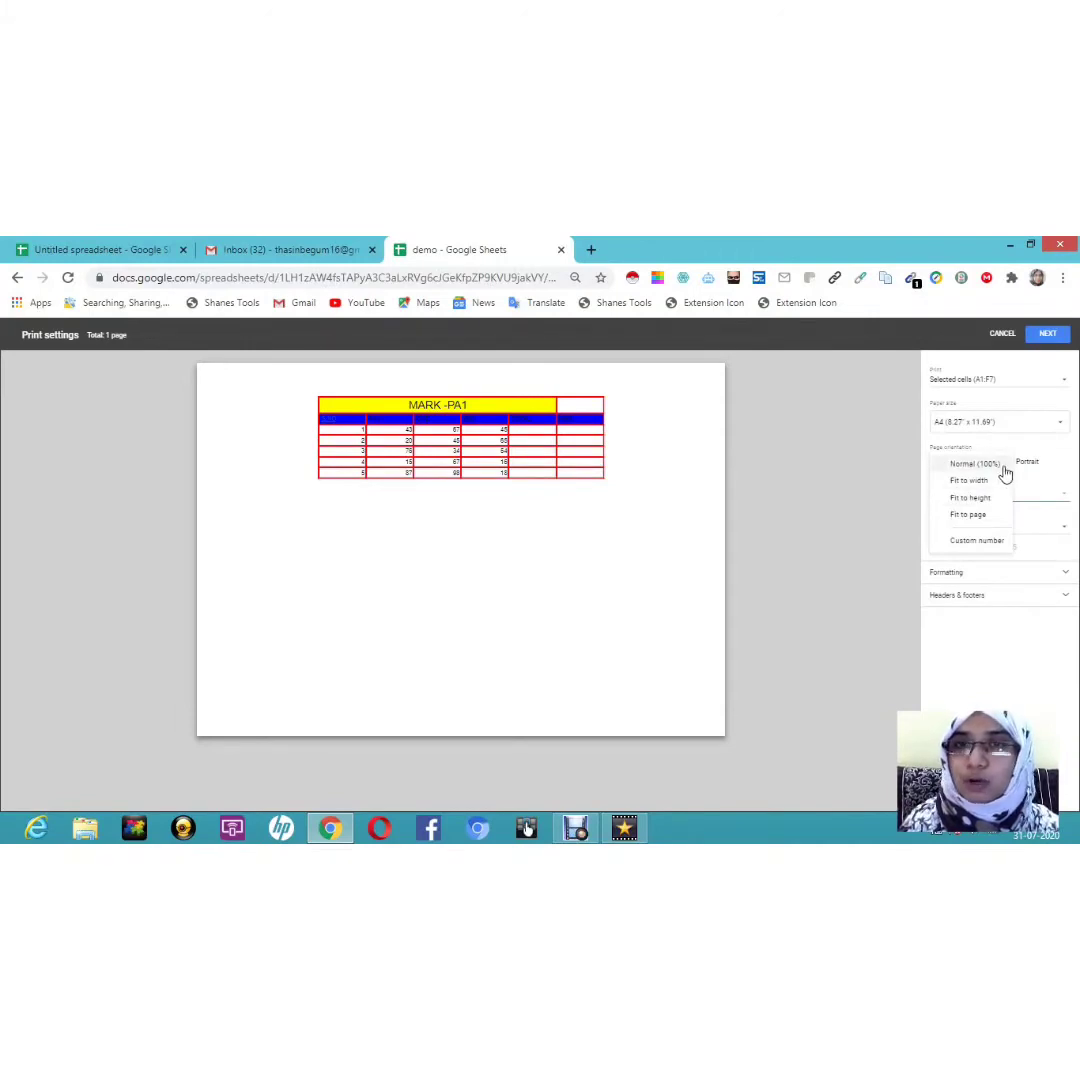
left_click(1004, 467)
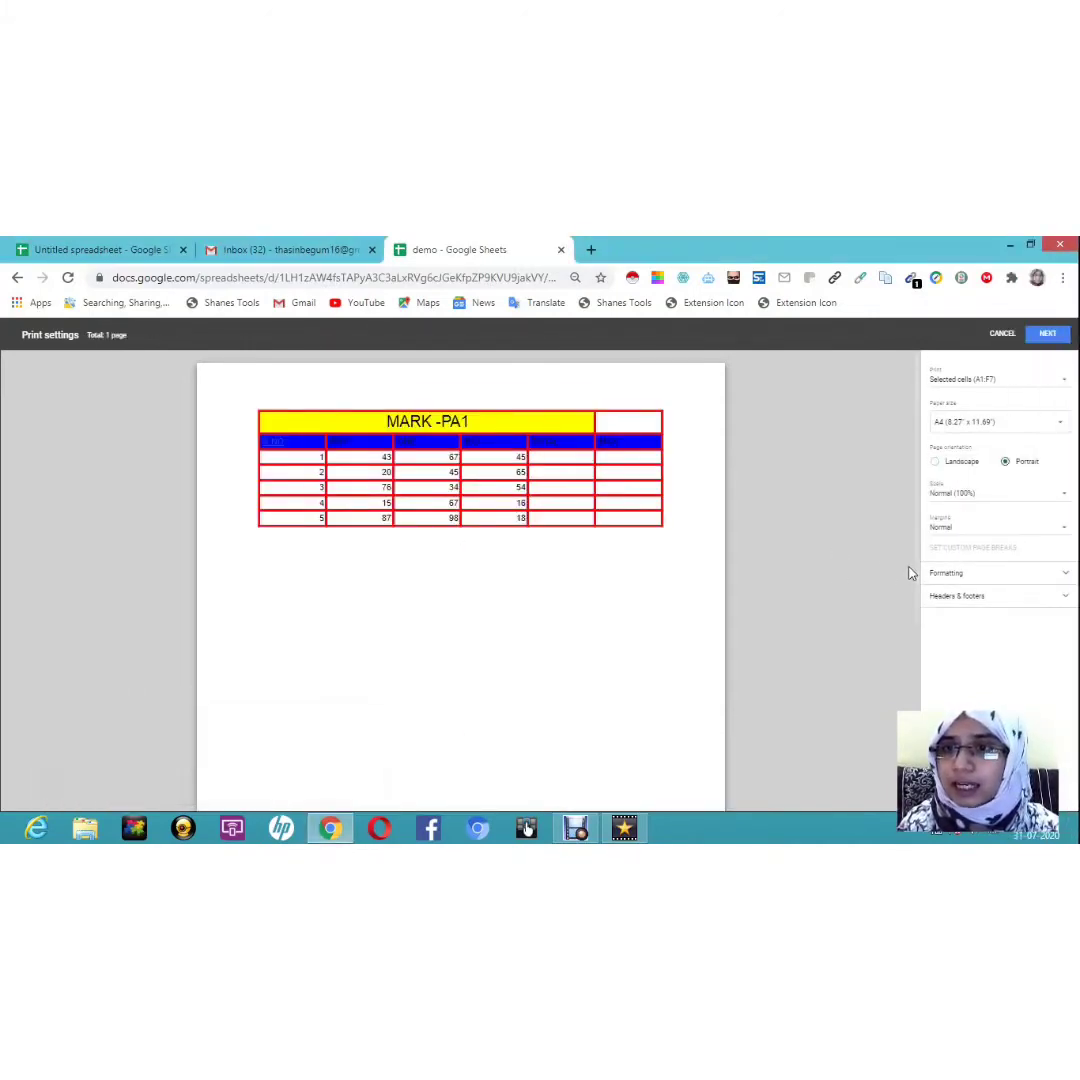
Step: Keep gridlines and notes in the printout and set horizontal alignment to Left
left_click(957, 584)
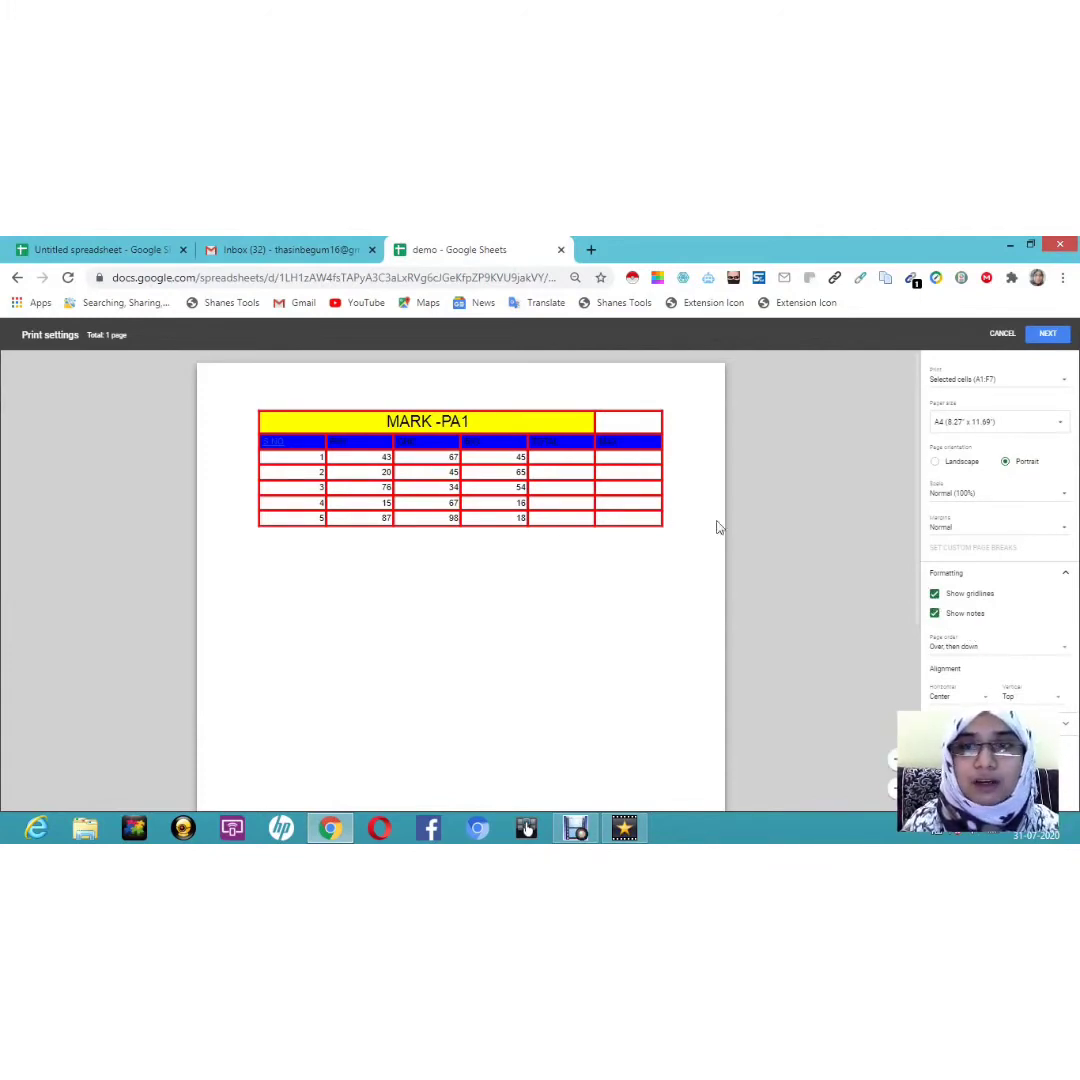
left_click(935, 594)
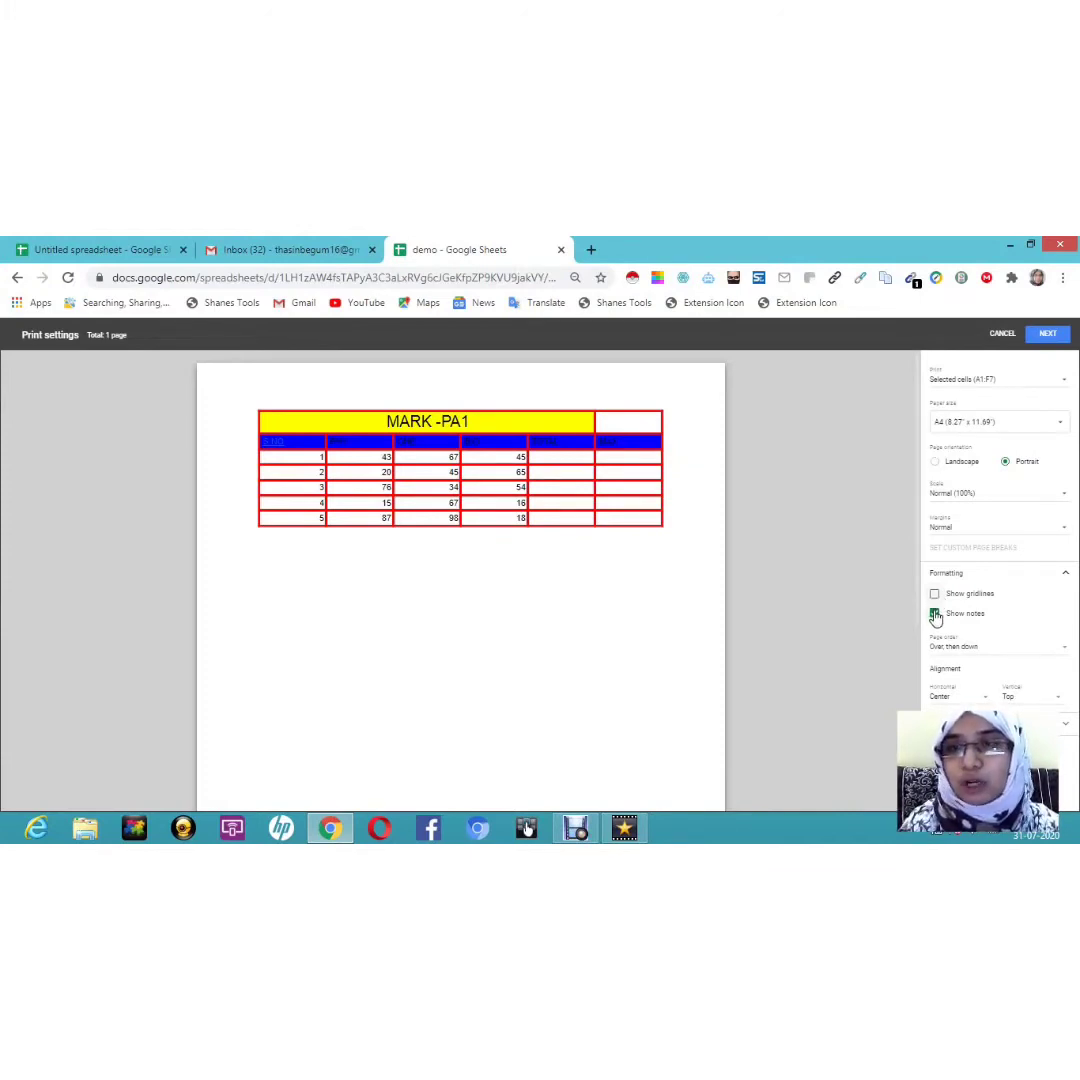
left_click(935, 614)
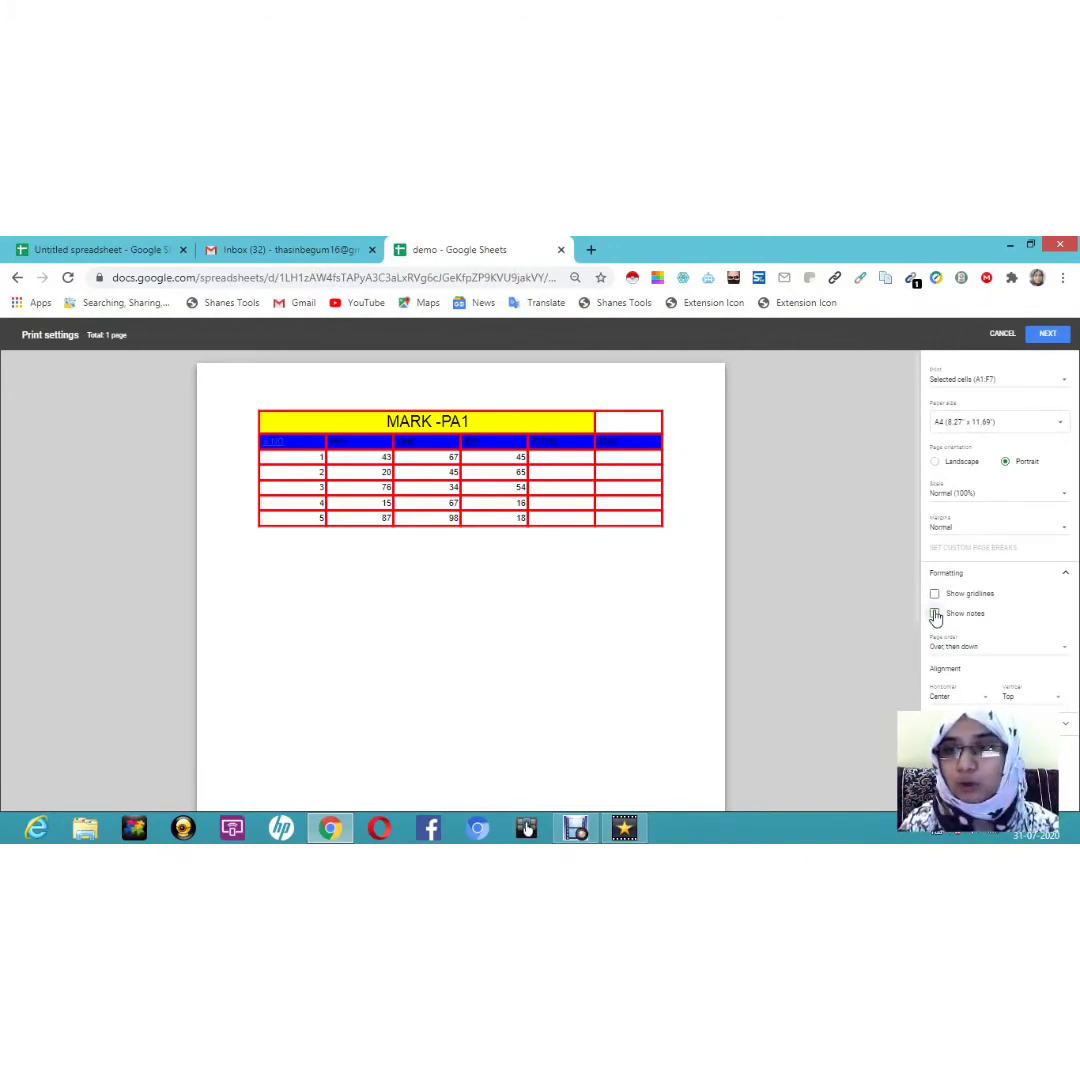
left_click(935, 614)
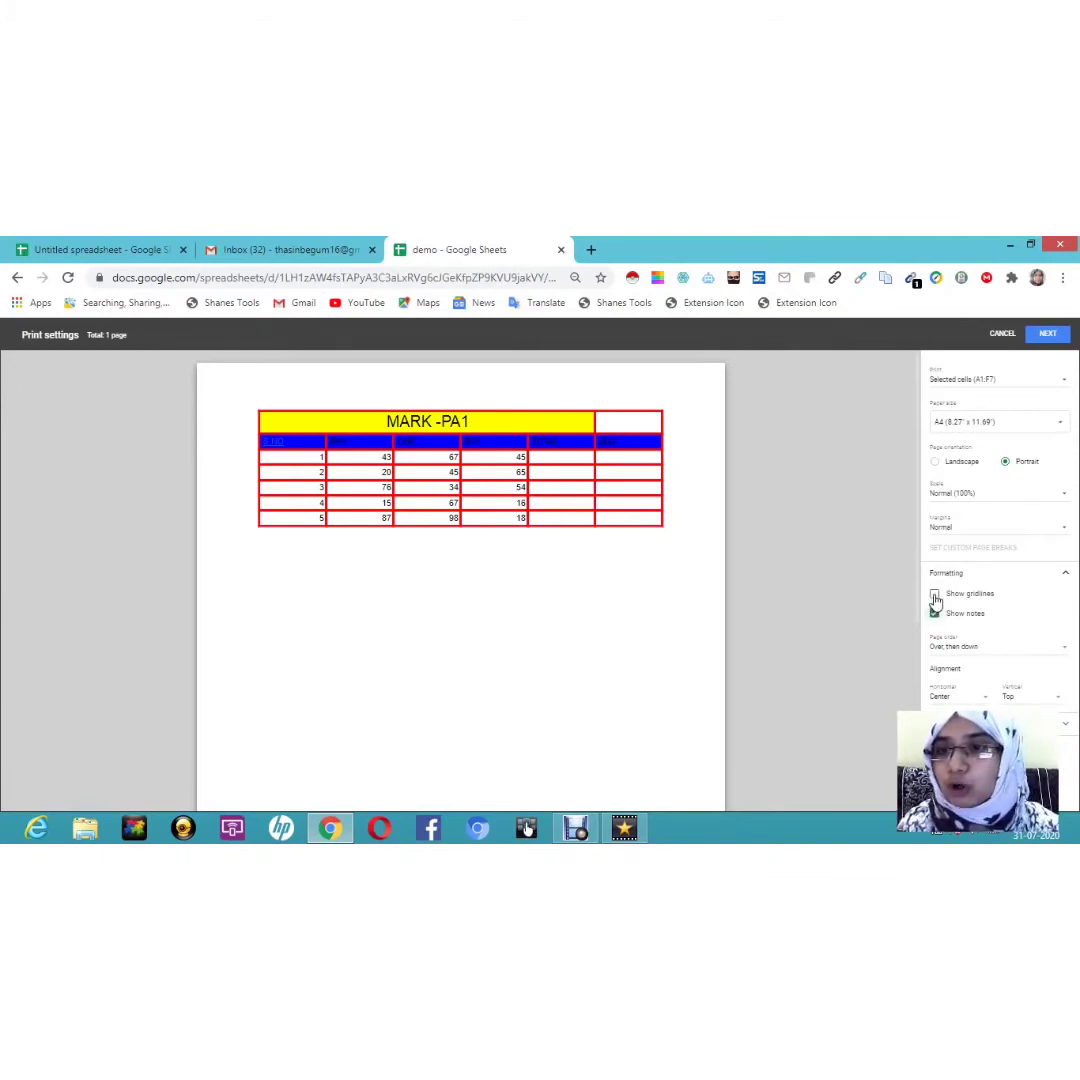
left_click(935, 595)
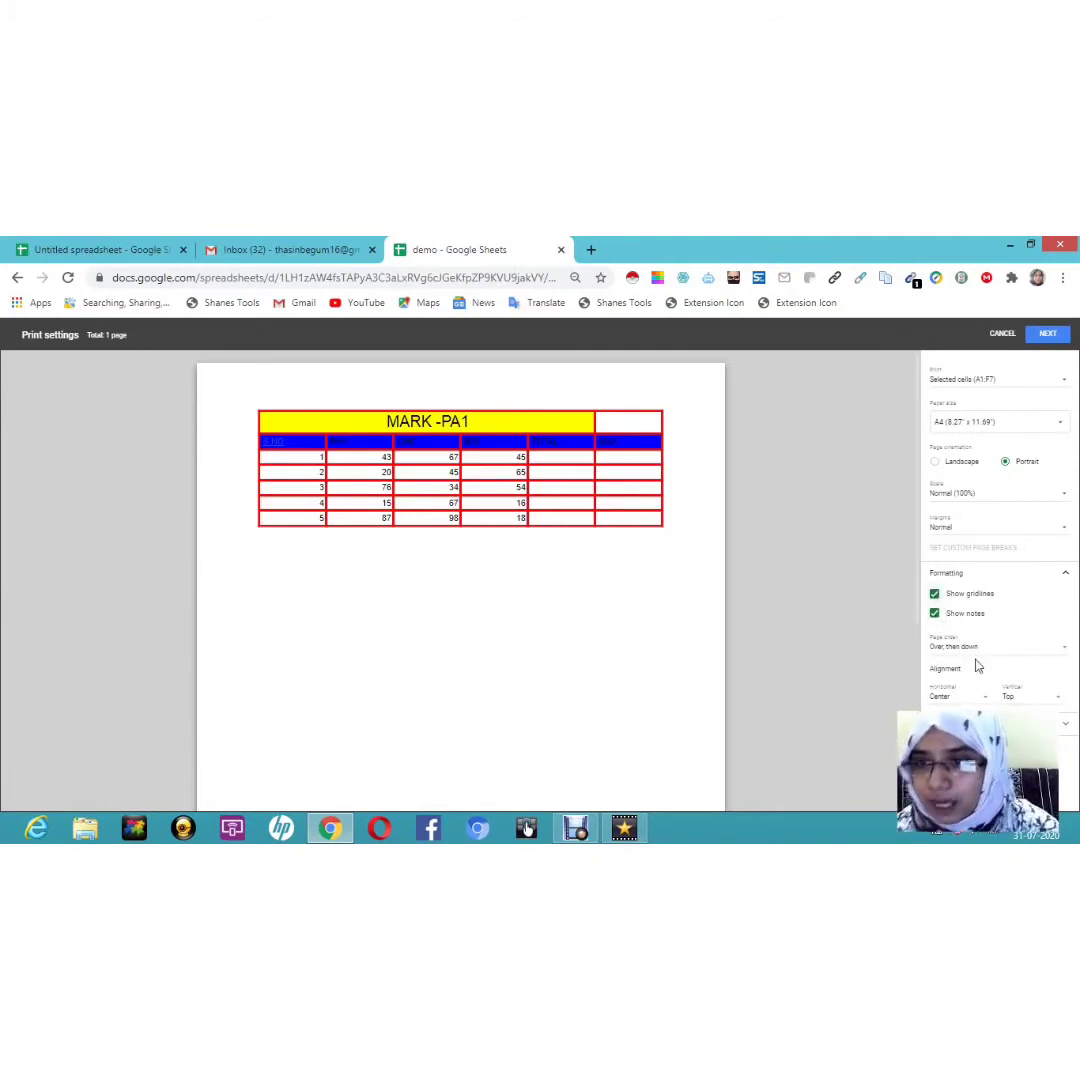
left_click(941, 699)
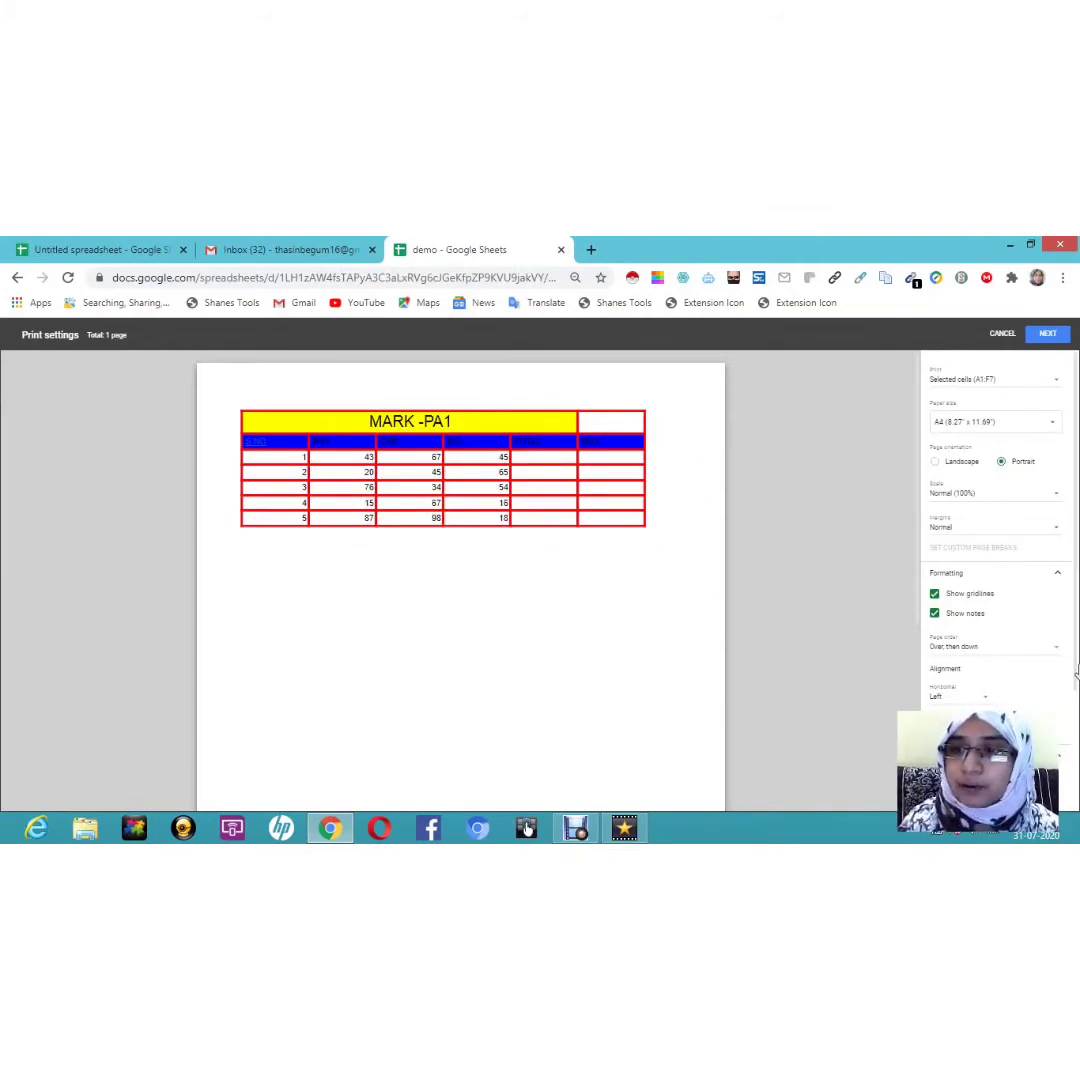
Step: Exclude notes and add workbook title demo, sheet name Sheet2, current date and time to the printout
left_click_drag(1075, 675, 1076, 795)
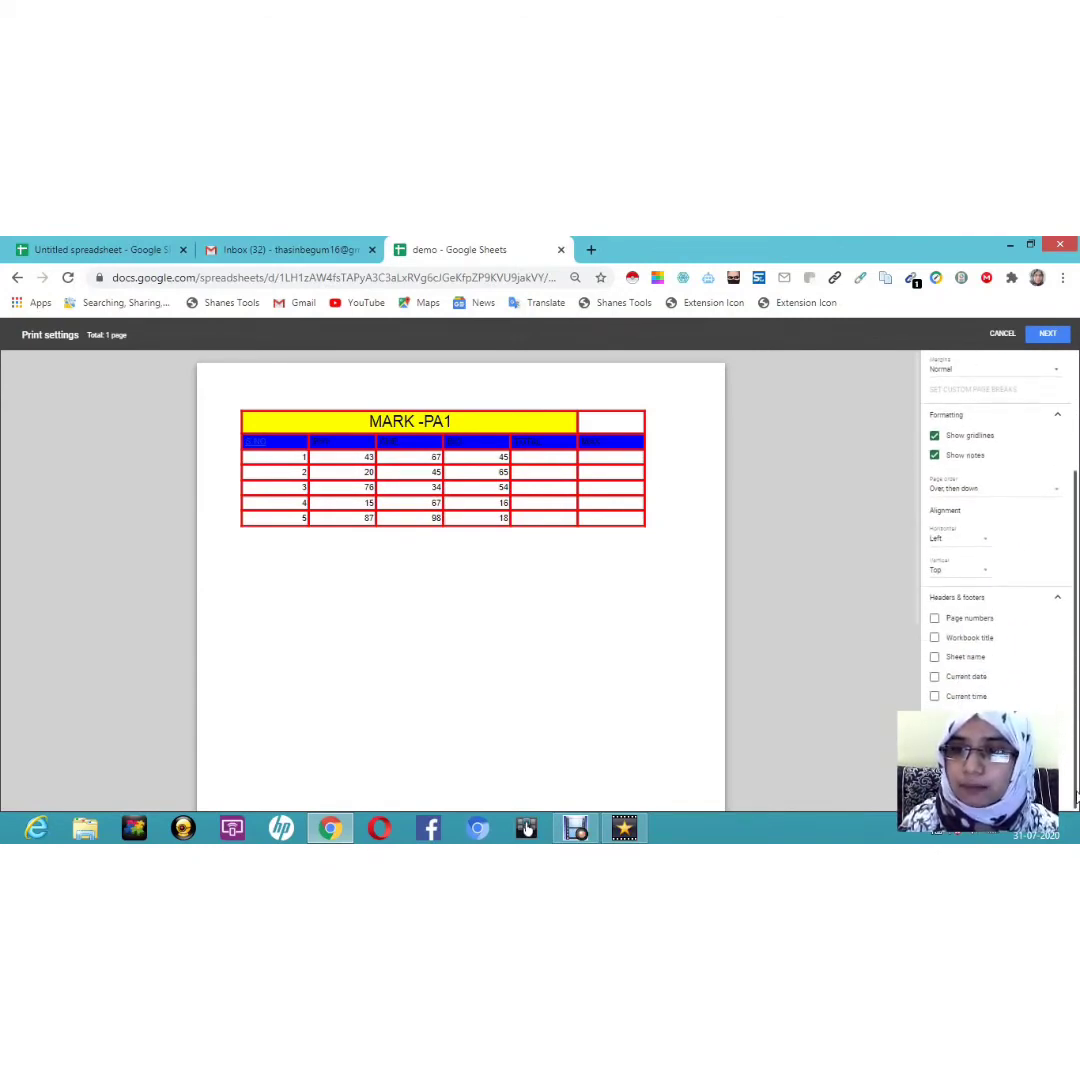
left_click(936, 621)
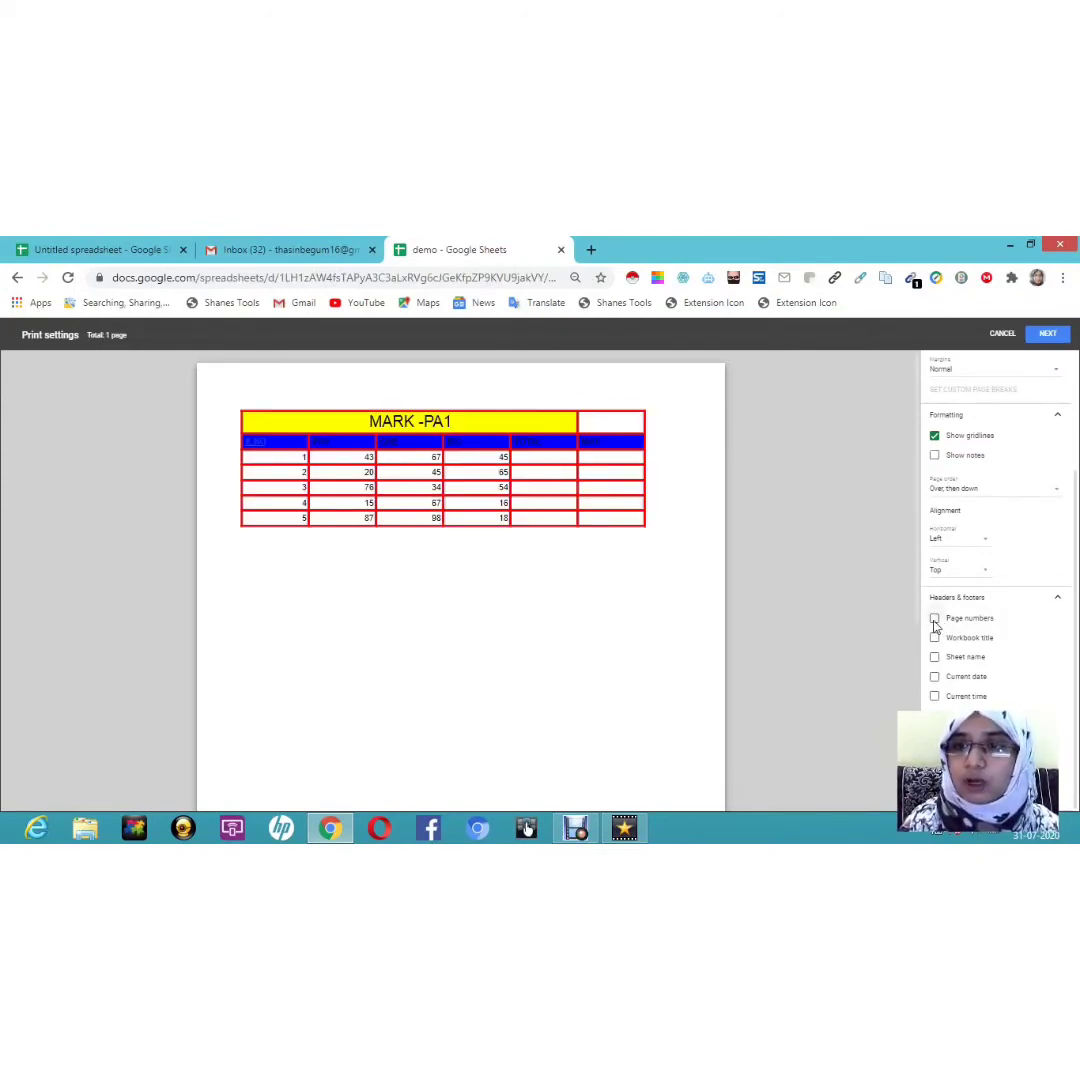
left_click(936, 623)
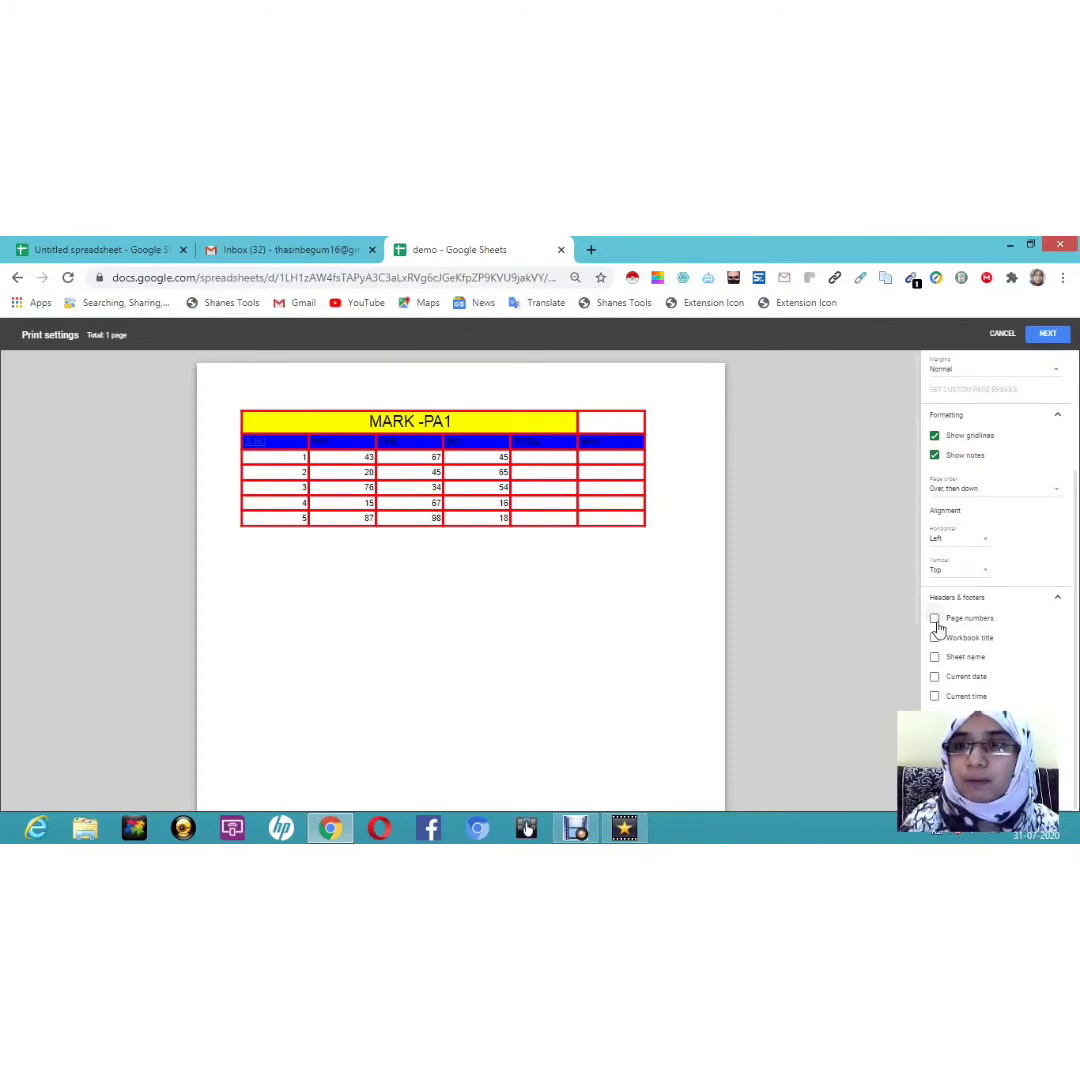
left_click(937, 624)
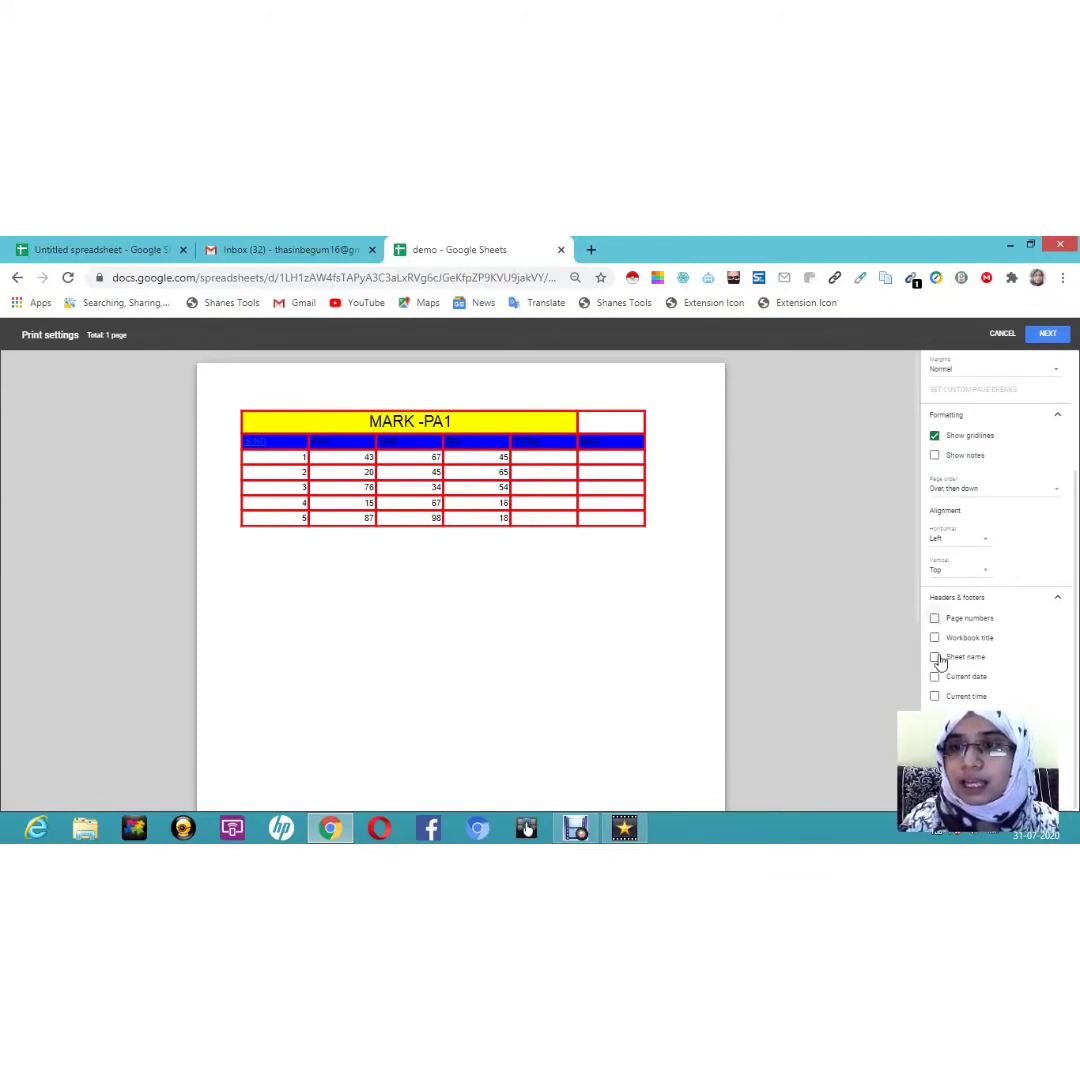
left_click(934, 639)
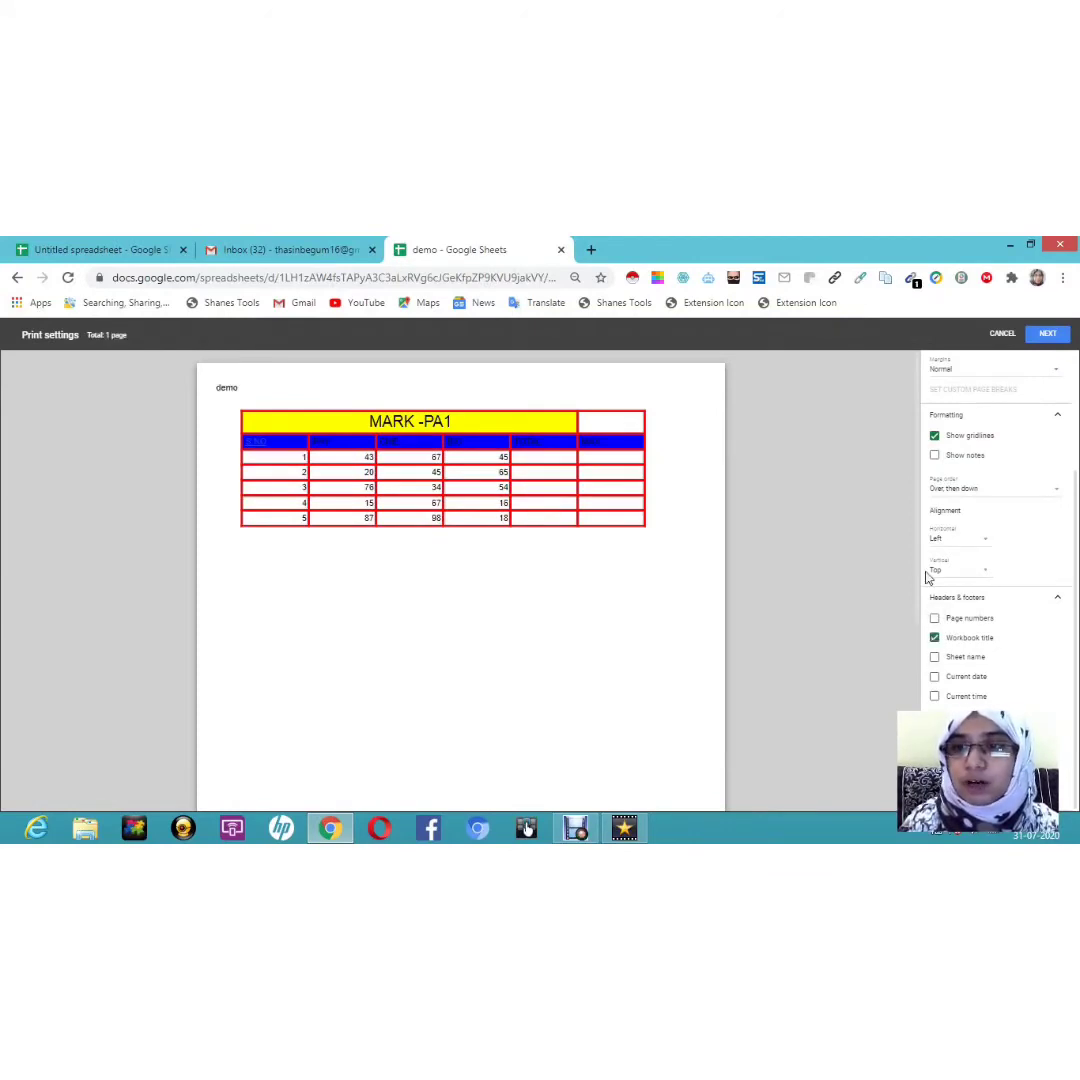
left_click(934, 659)
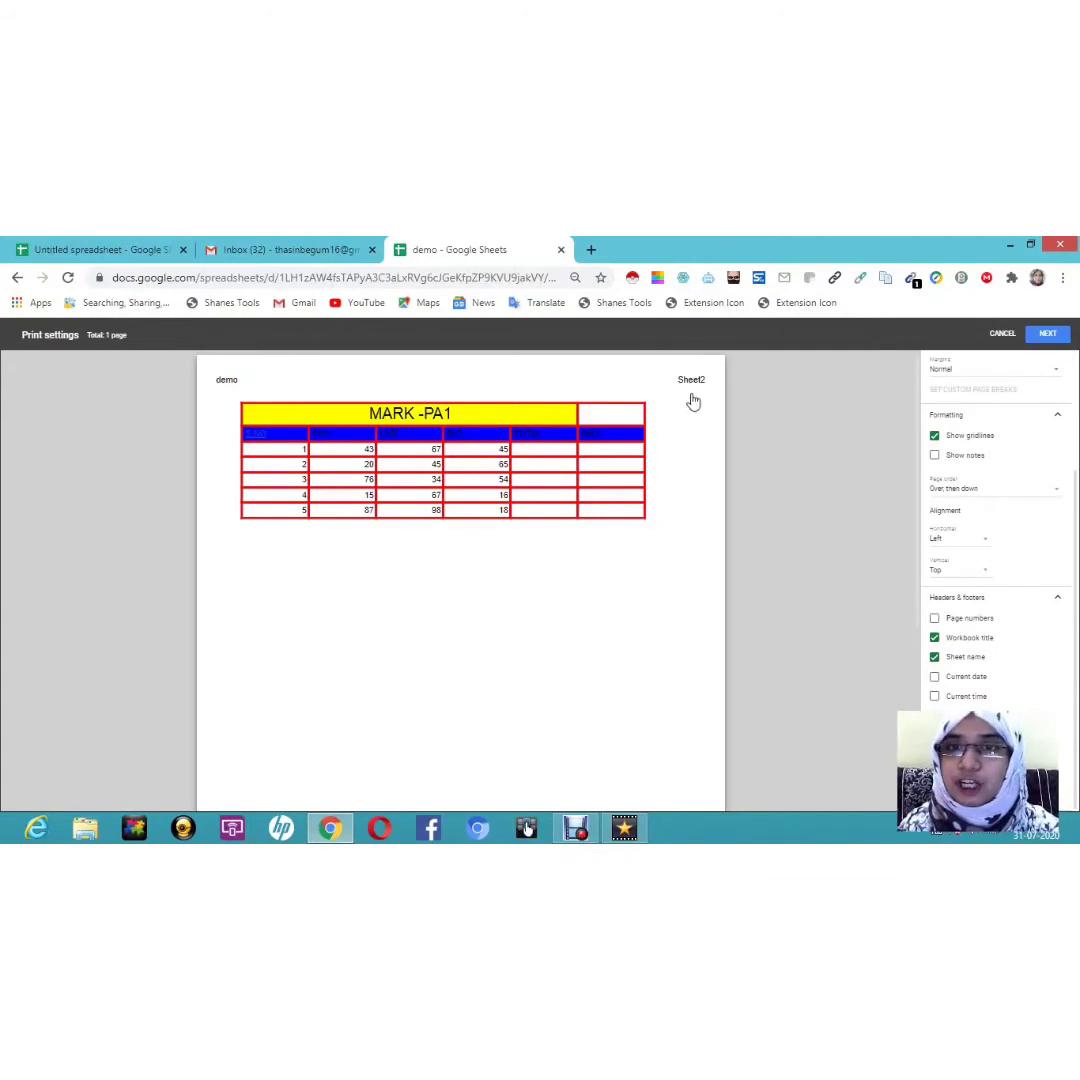
left_click(934, 678)
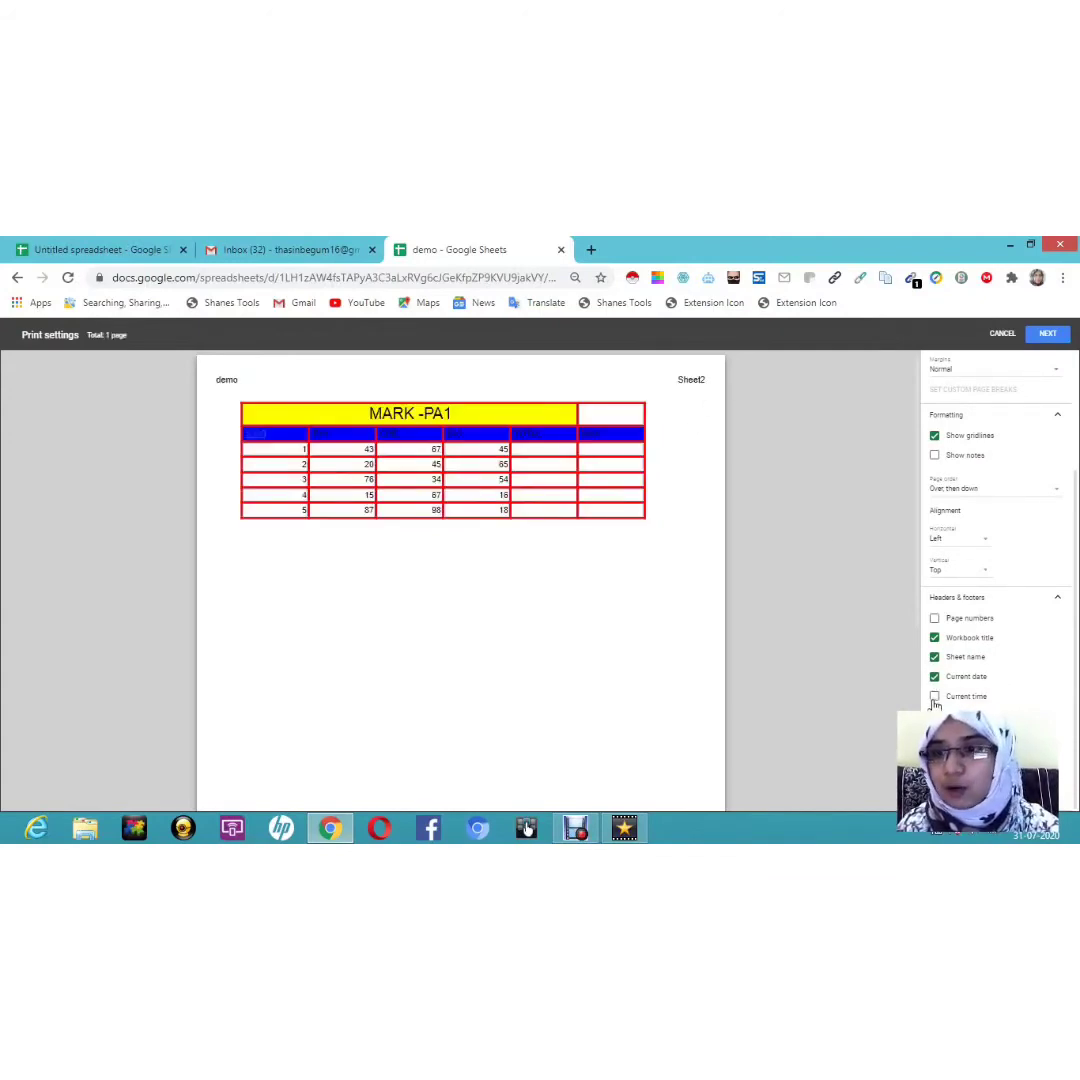
left_click(934, 698)
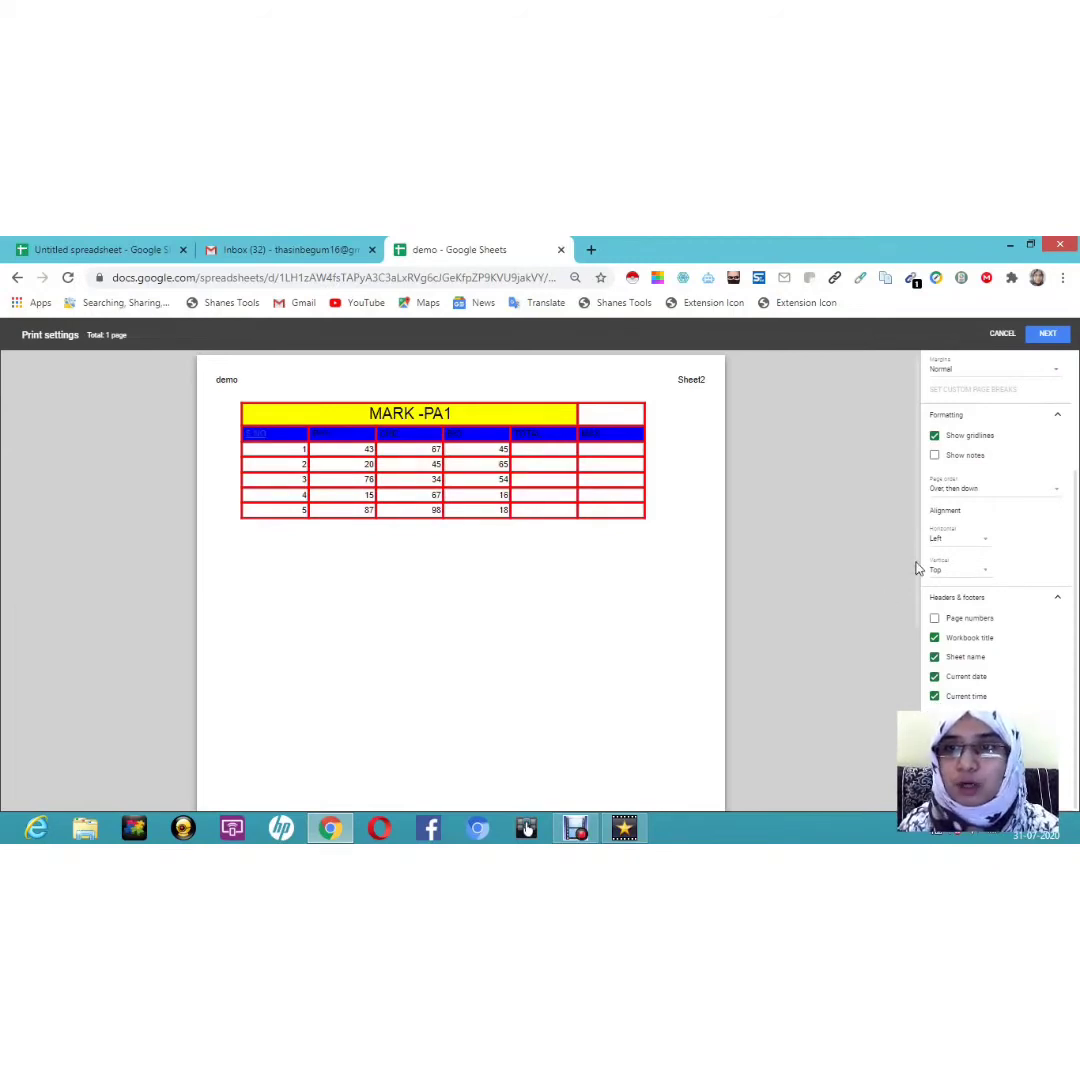
left_click_drag(918, 568, 916, 762)
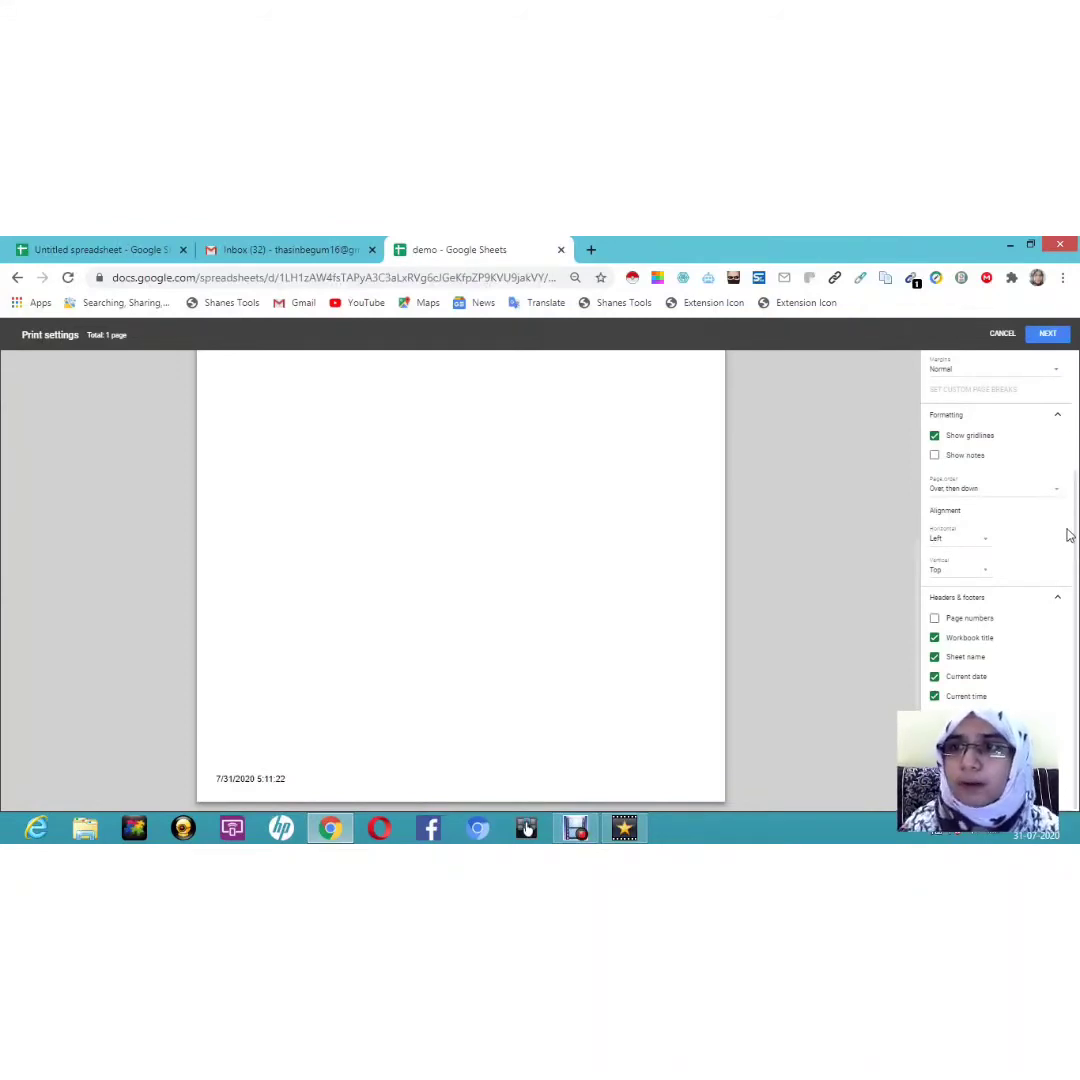
scroll(1068, 535, "up", 1)
scroll(1000, 530, "up", 2)
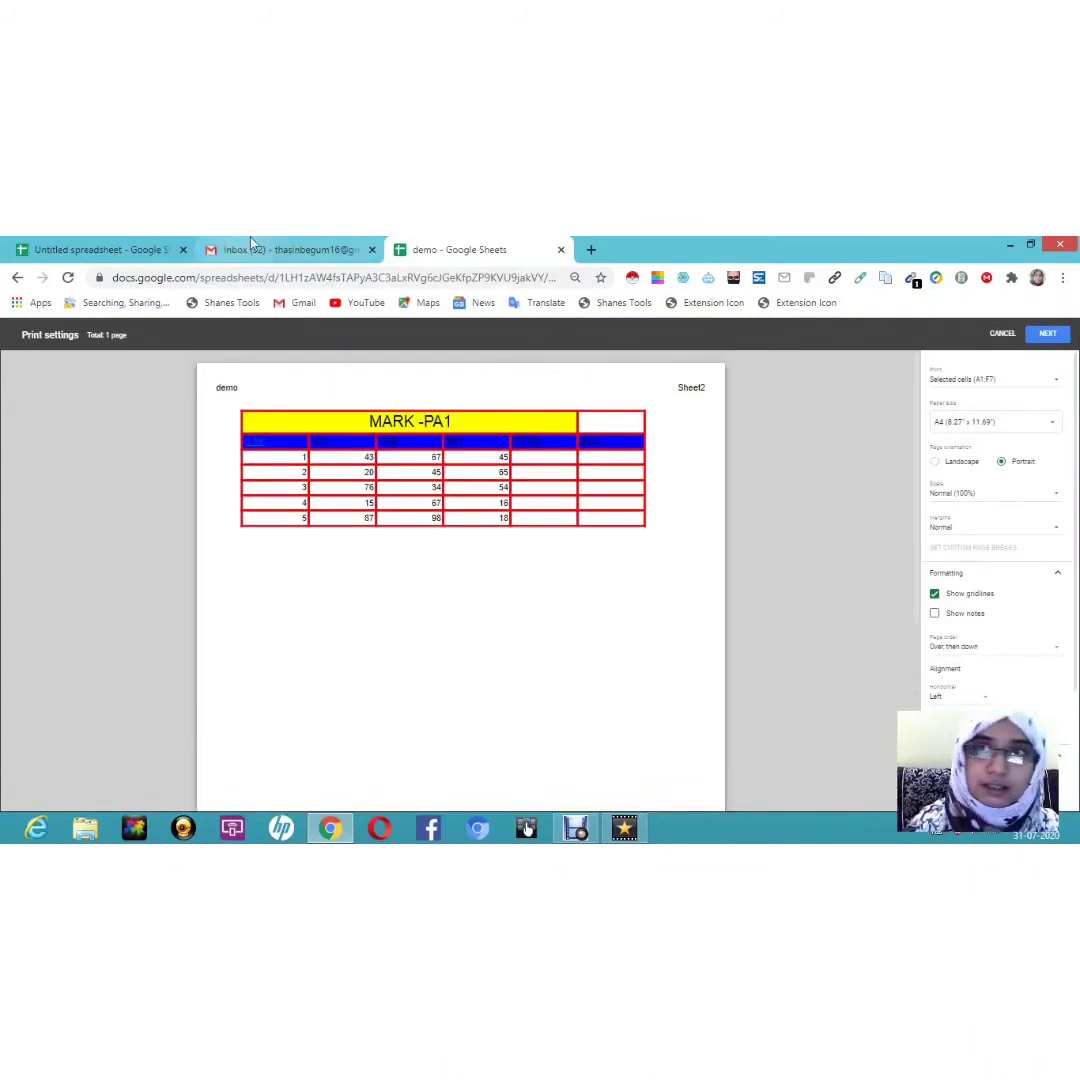
Step: Cancel print settings and enter 567ABC in cell F10
left_click(996, 336)
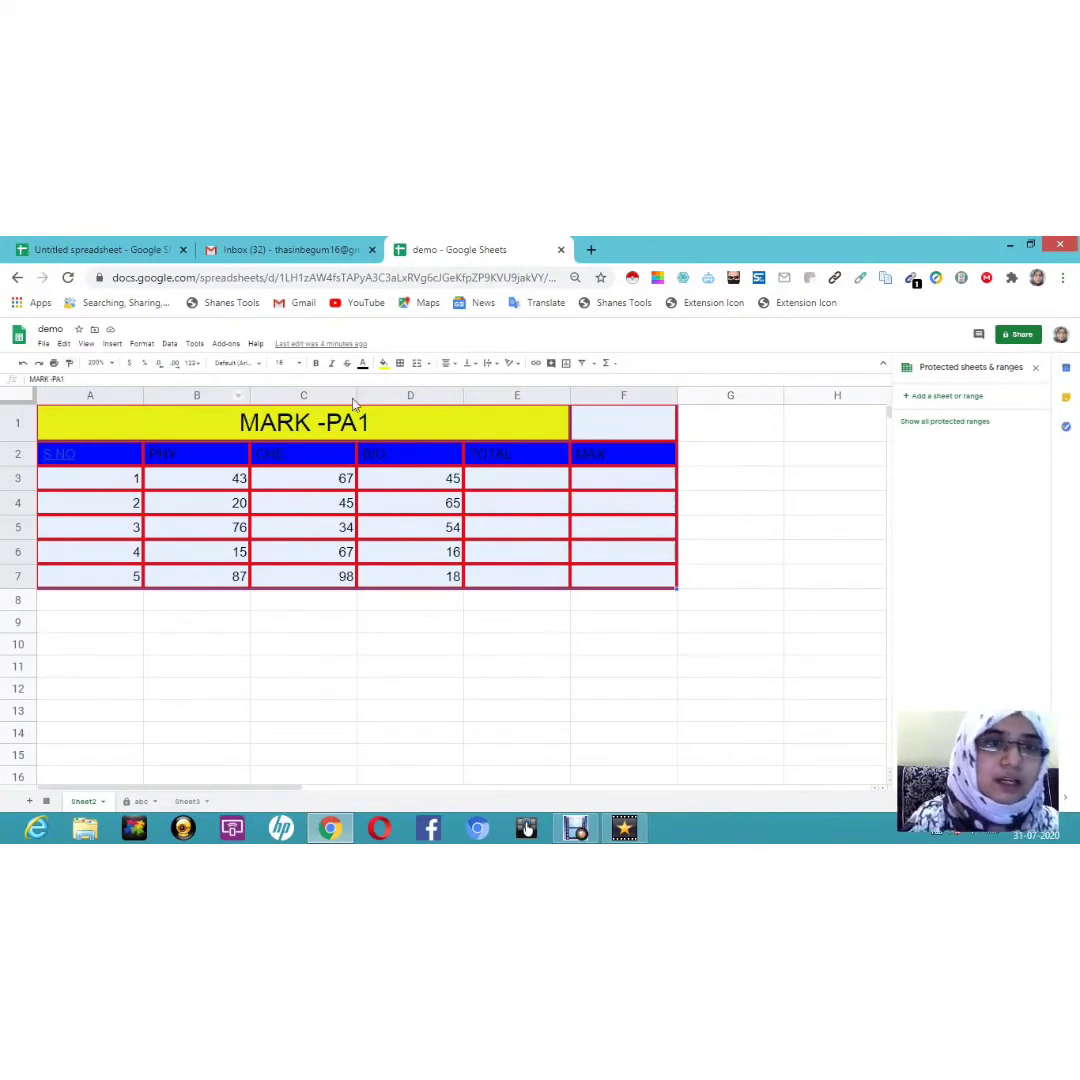
left_click(652, 643)
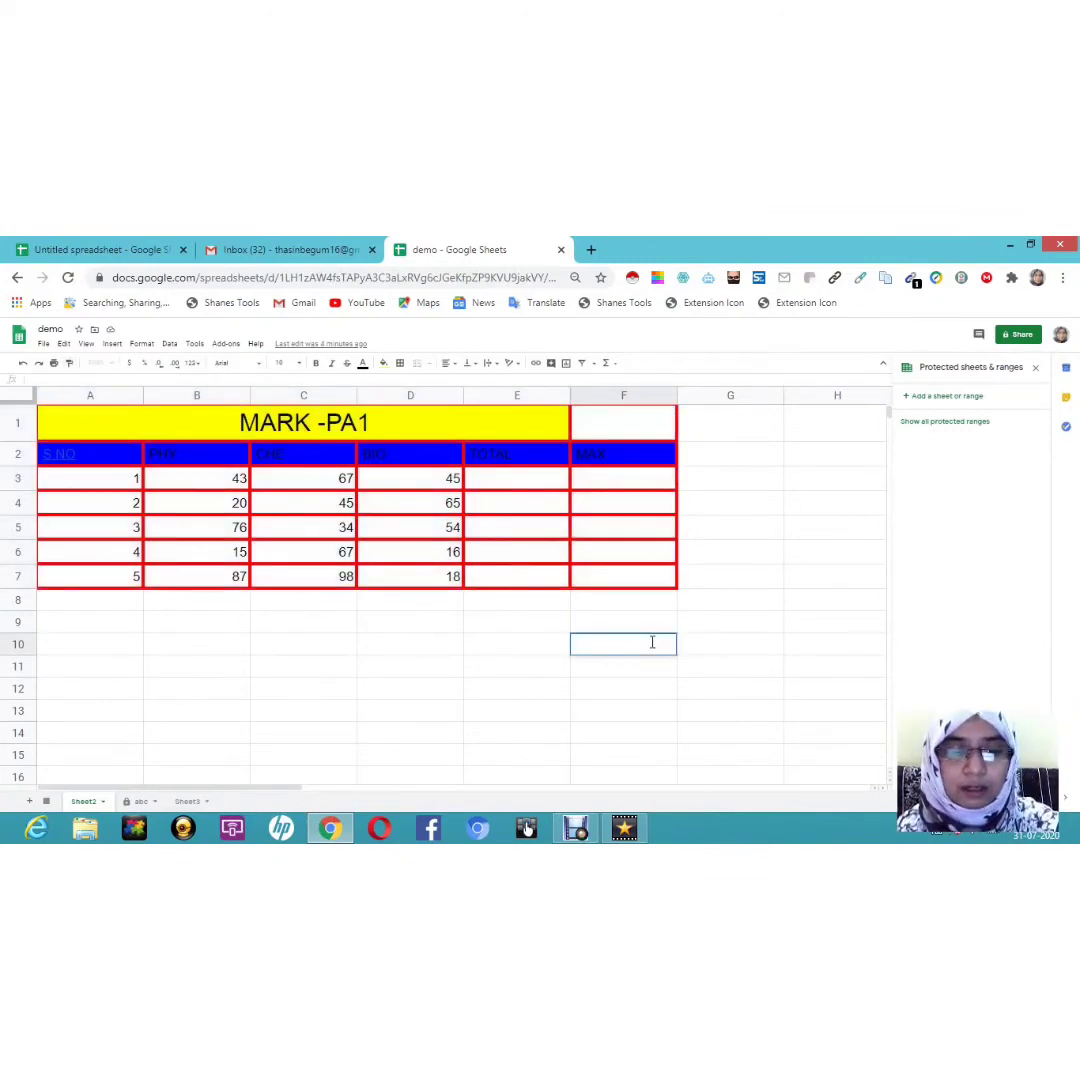
type("567")
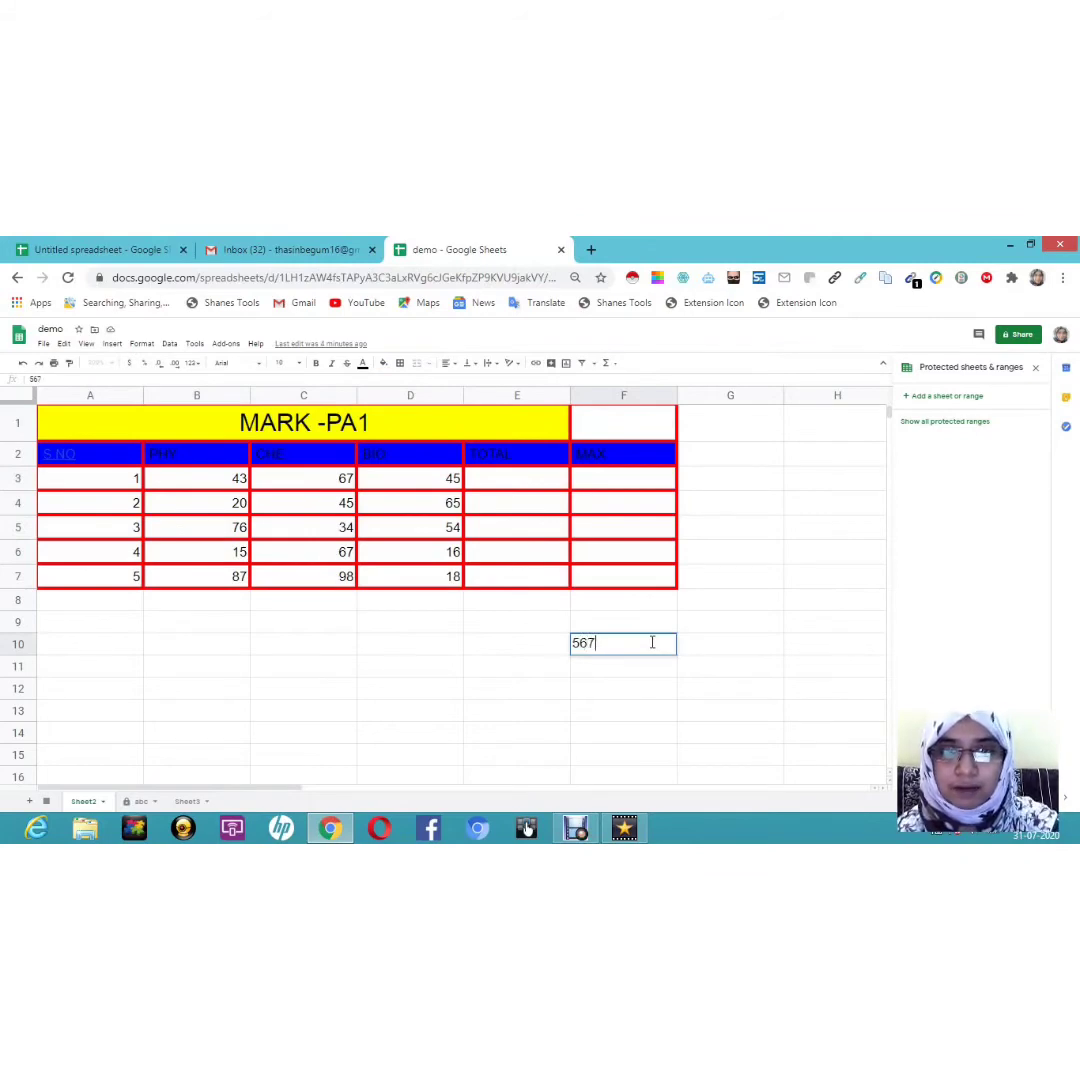
type("ABC")
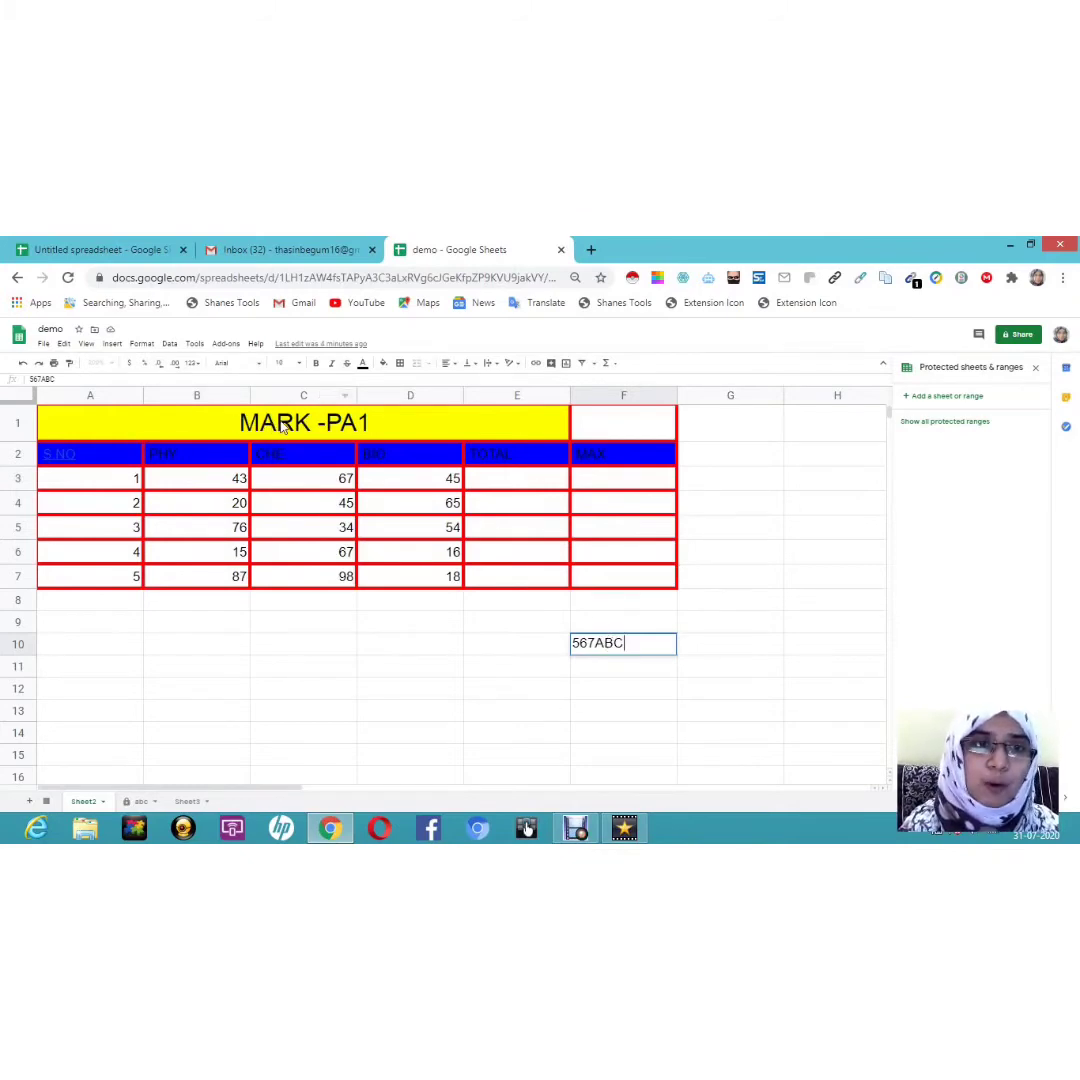
Step: Paint header cell B2's blue fill and red border onto cell F10
left_click(168, 457)
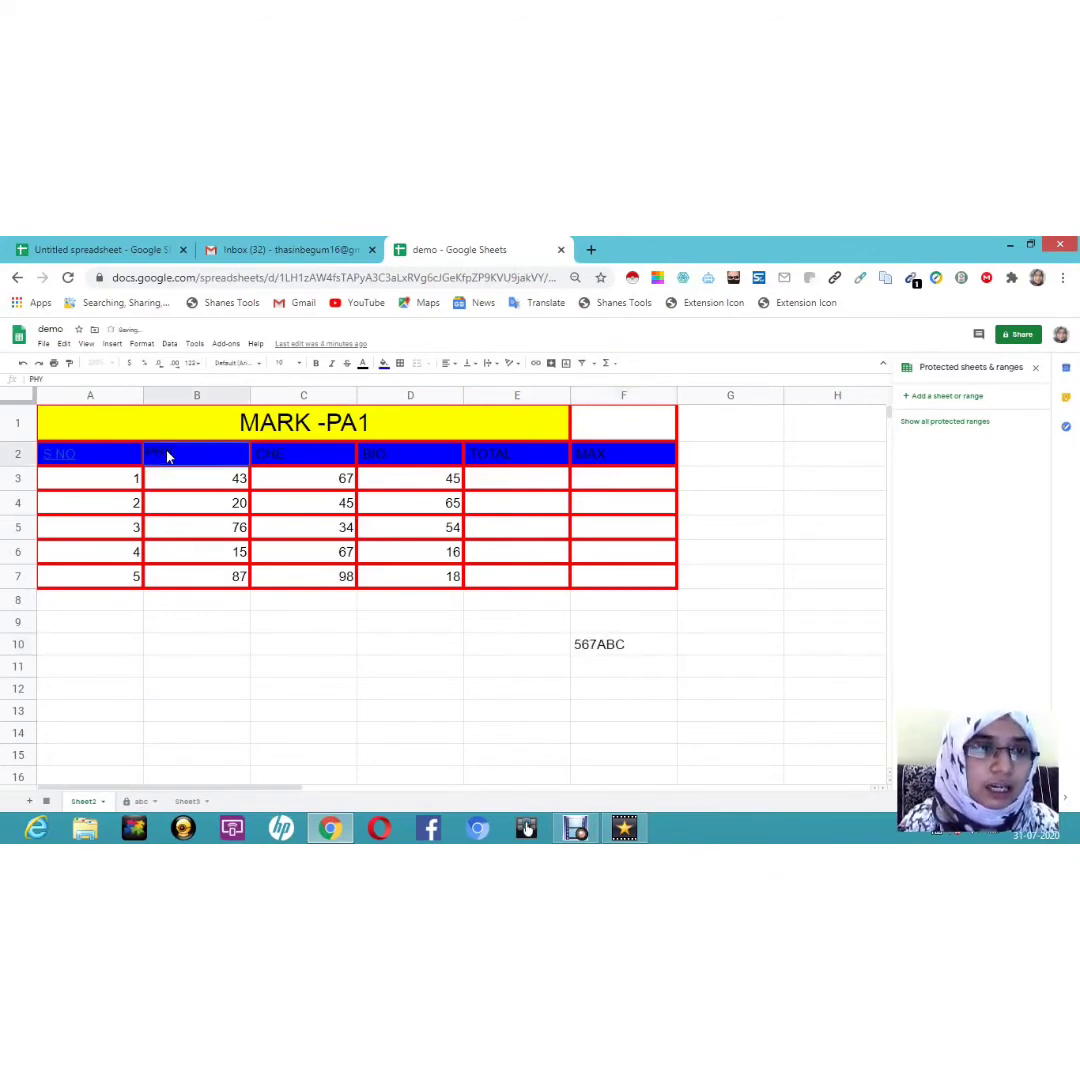
double_click(168, 457)
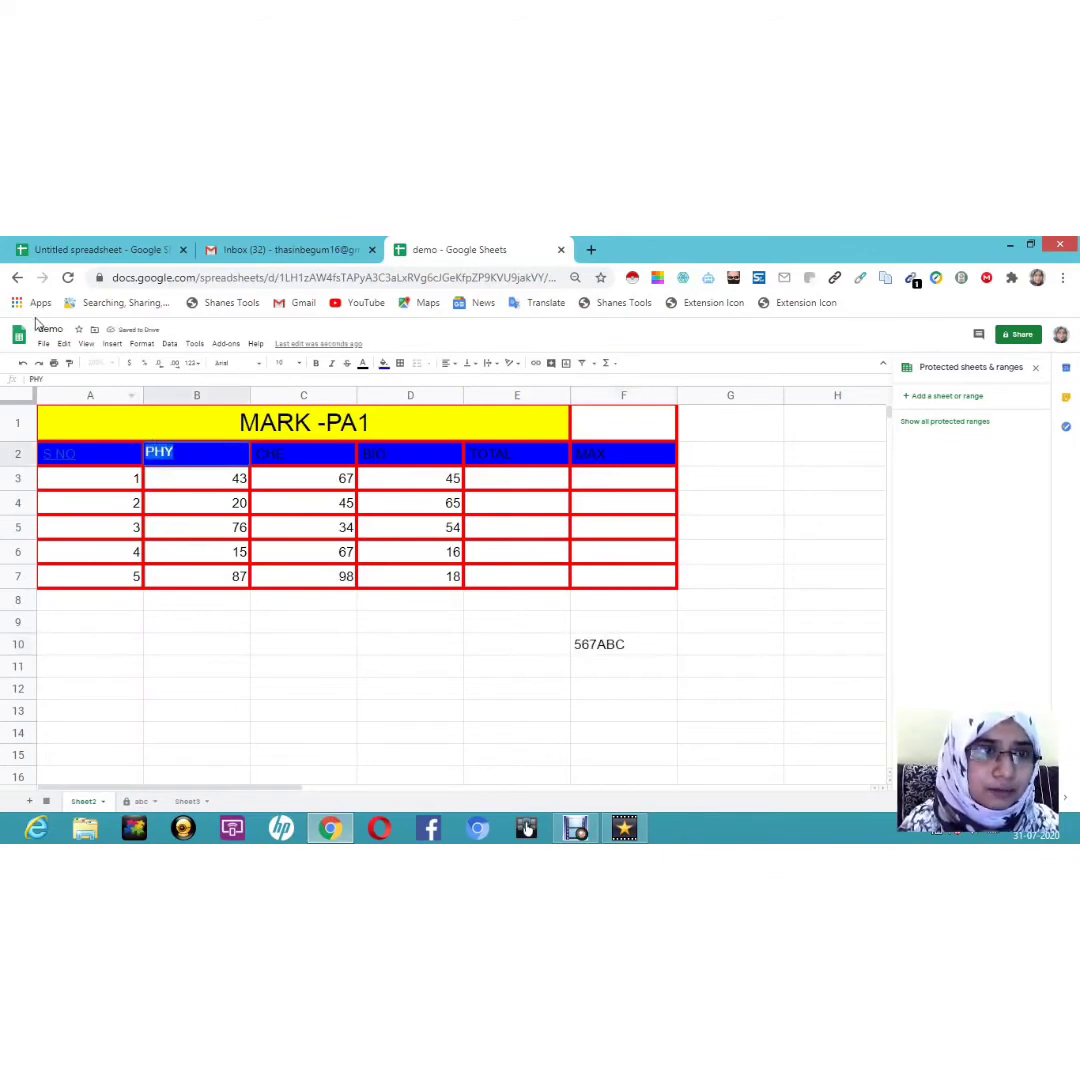
left_click(70, 366)
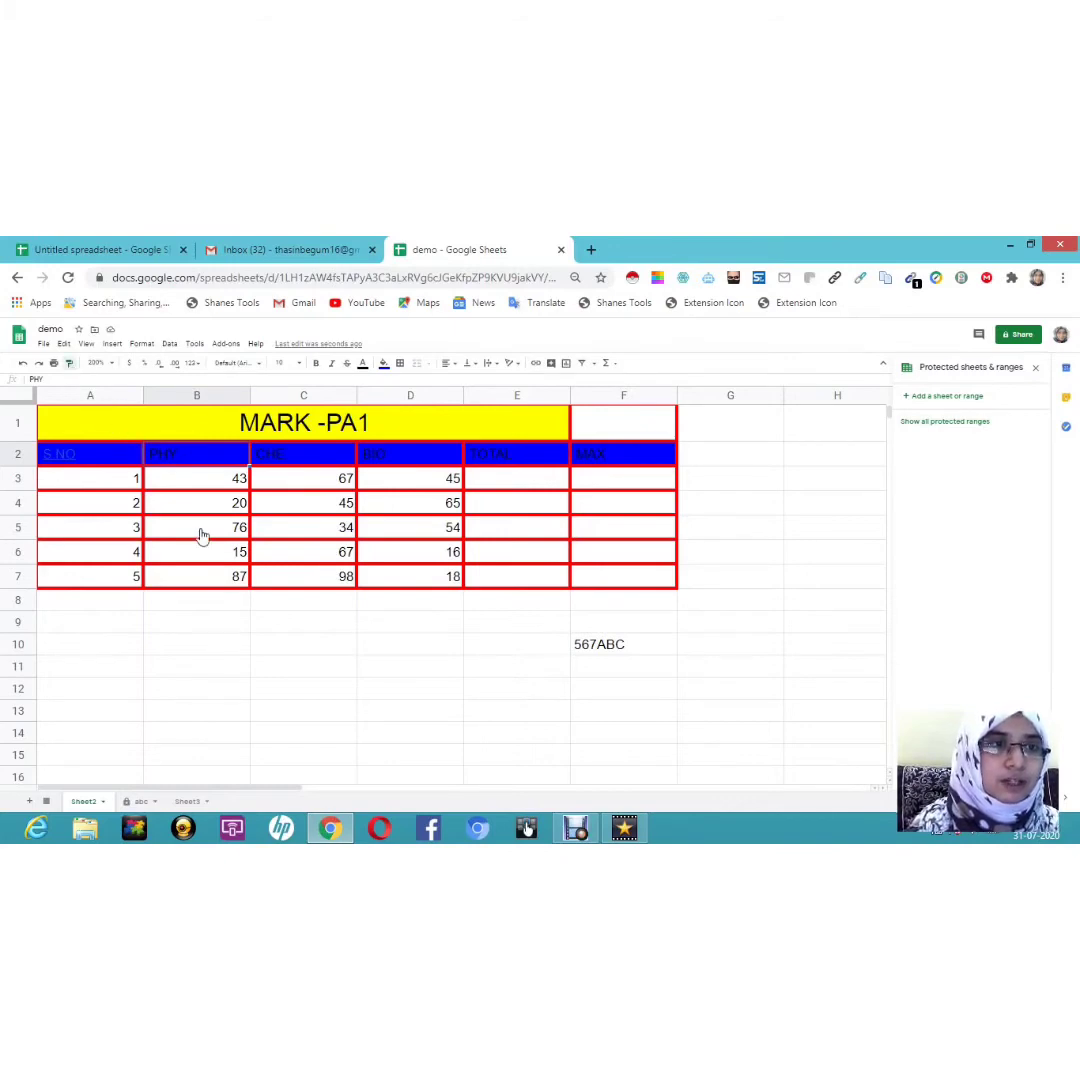
left_click(591, 650)
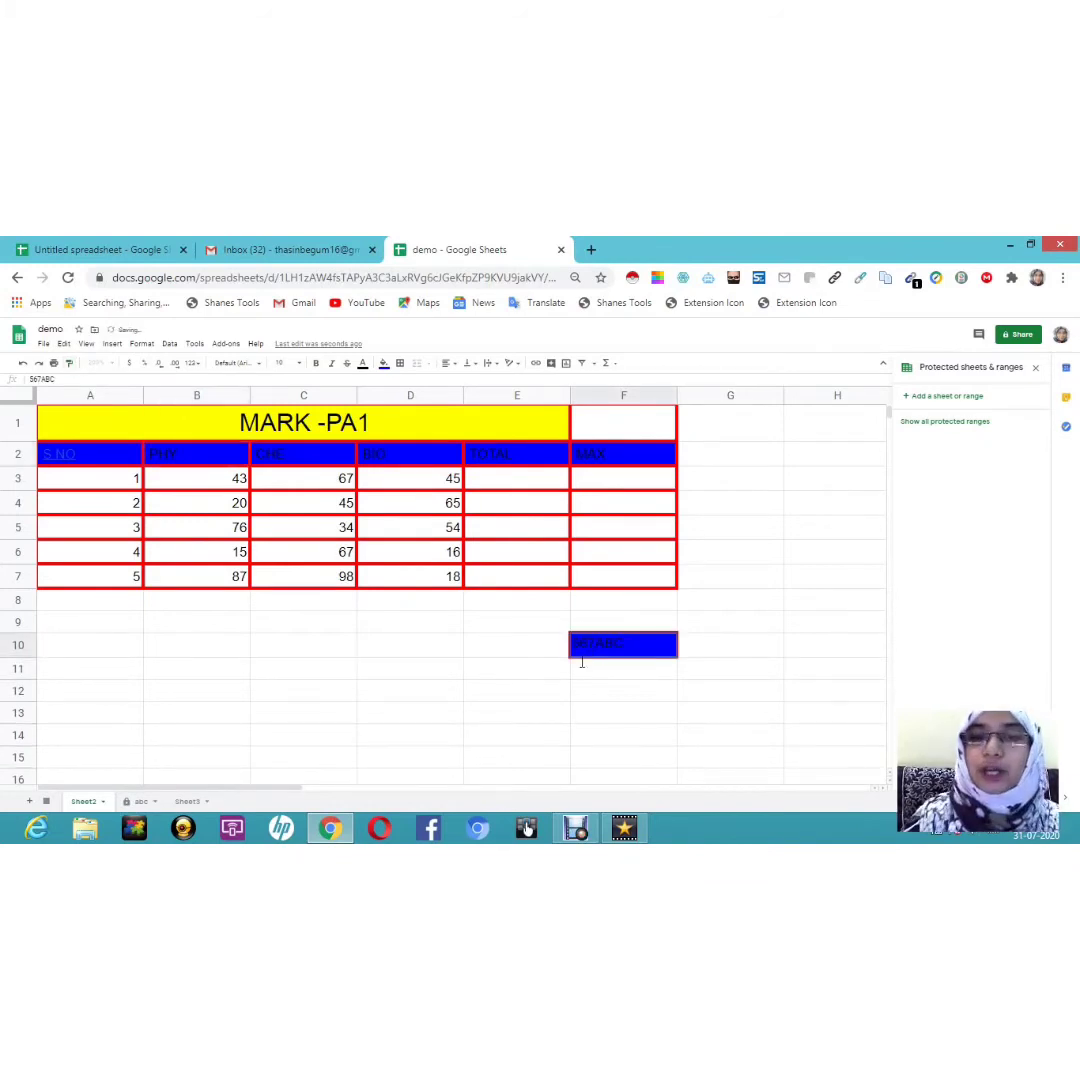
left_click(581, 662)
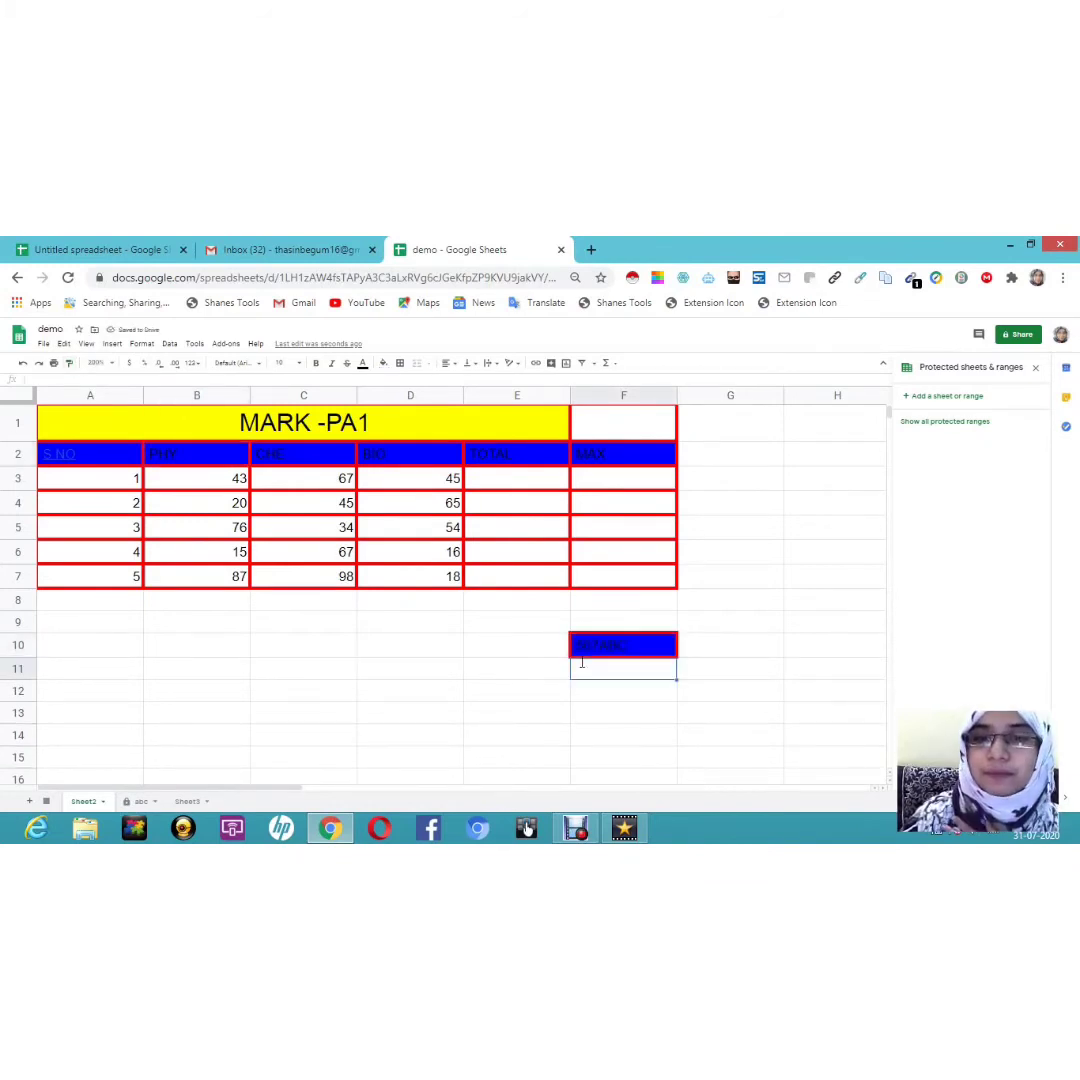
left_click(518, 756)
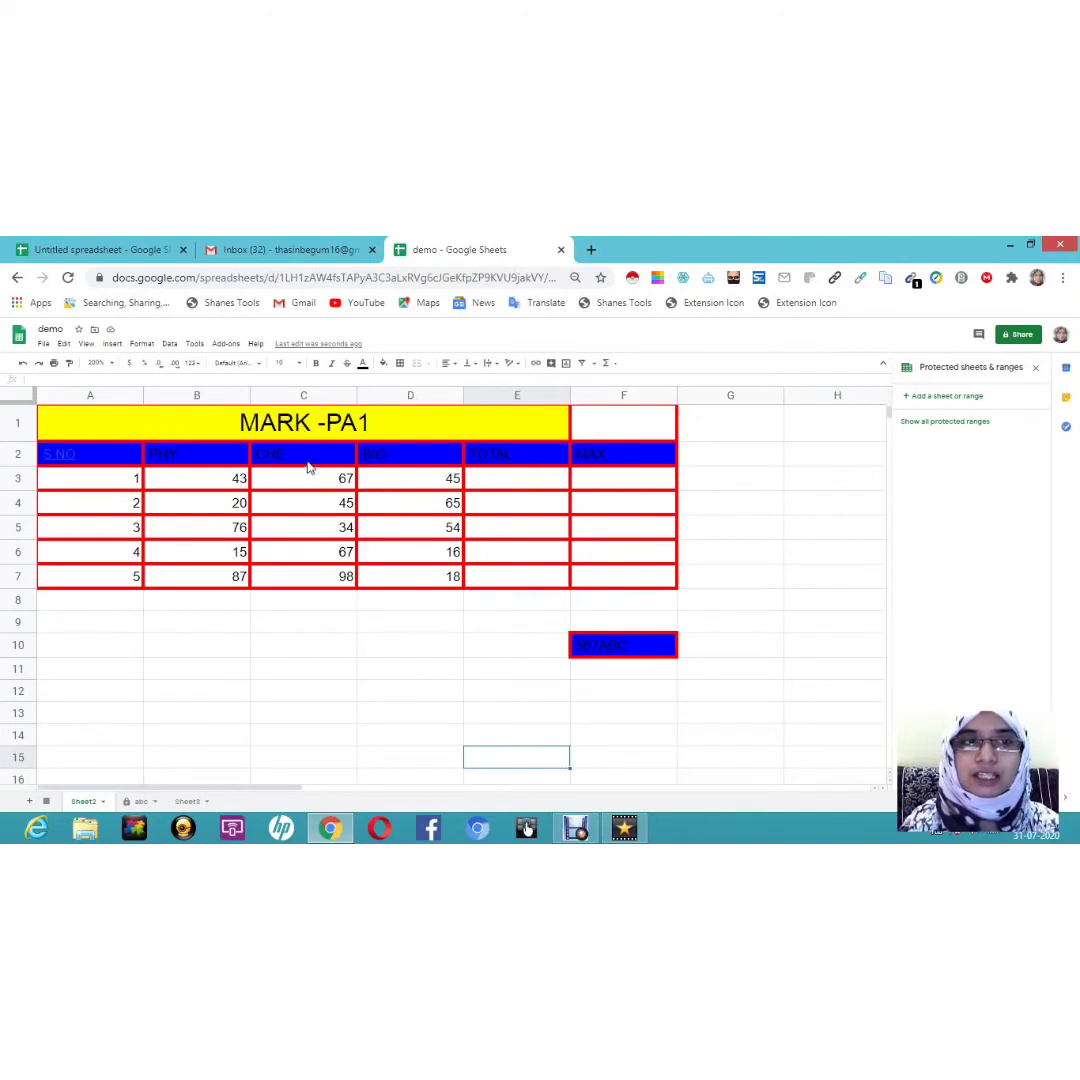
left_click(762, 558)
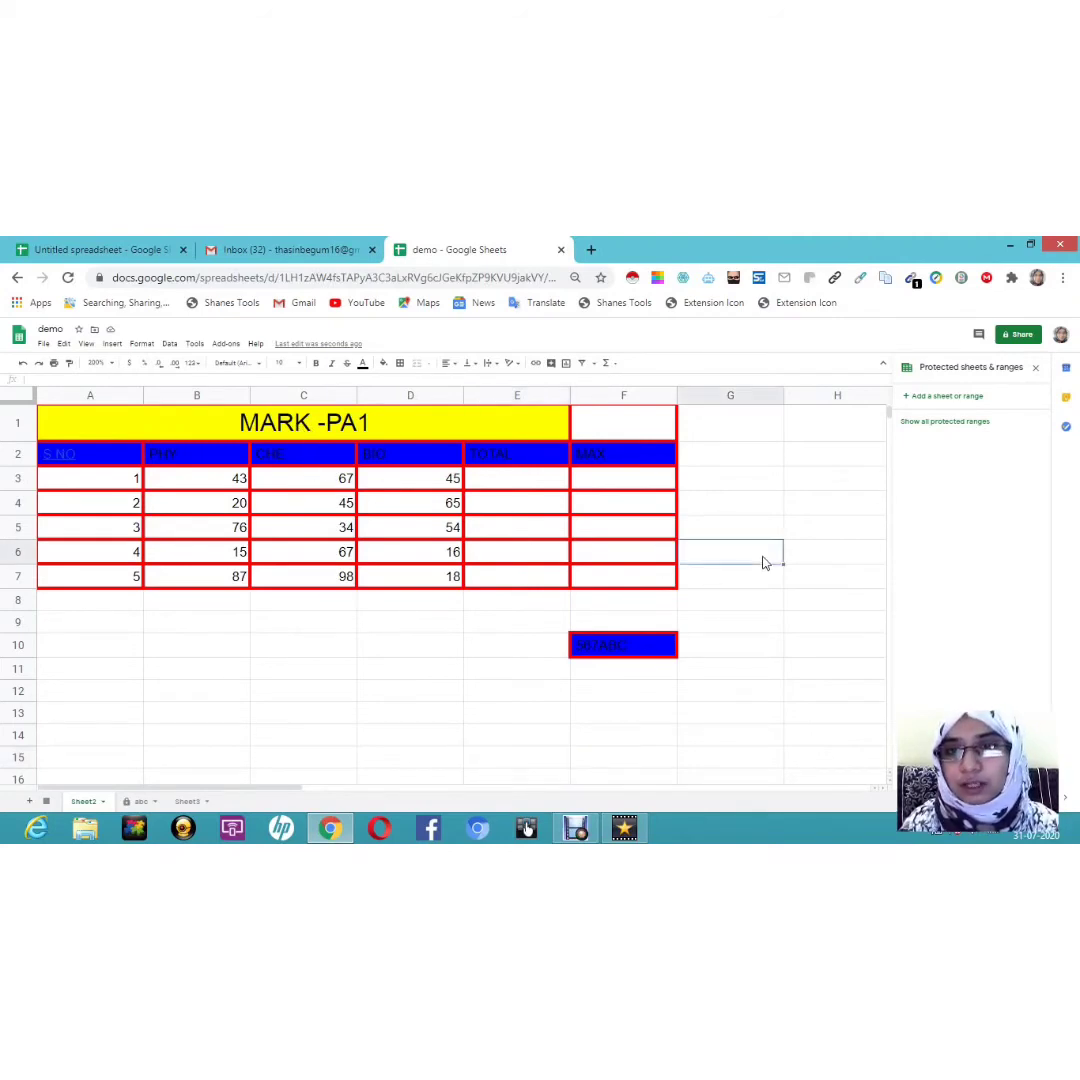
left_click(736, 700)
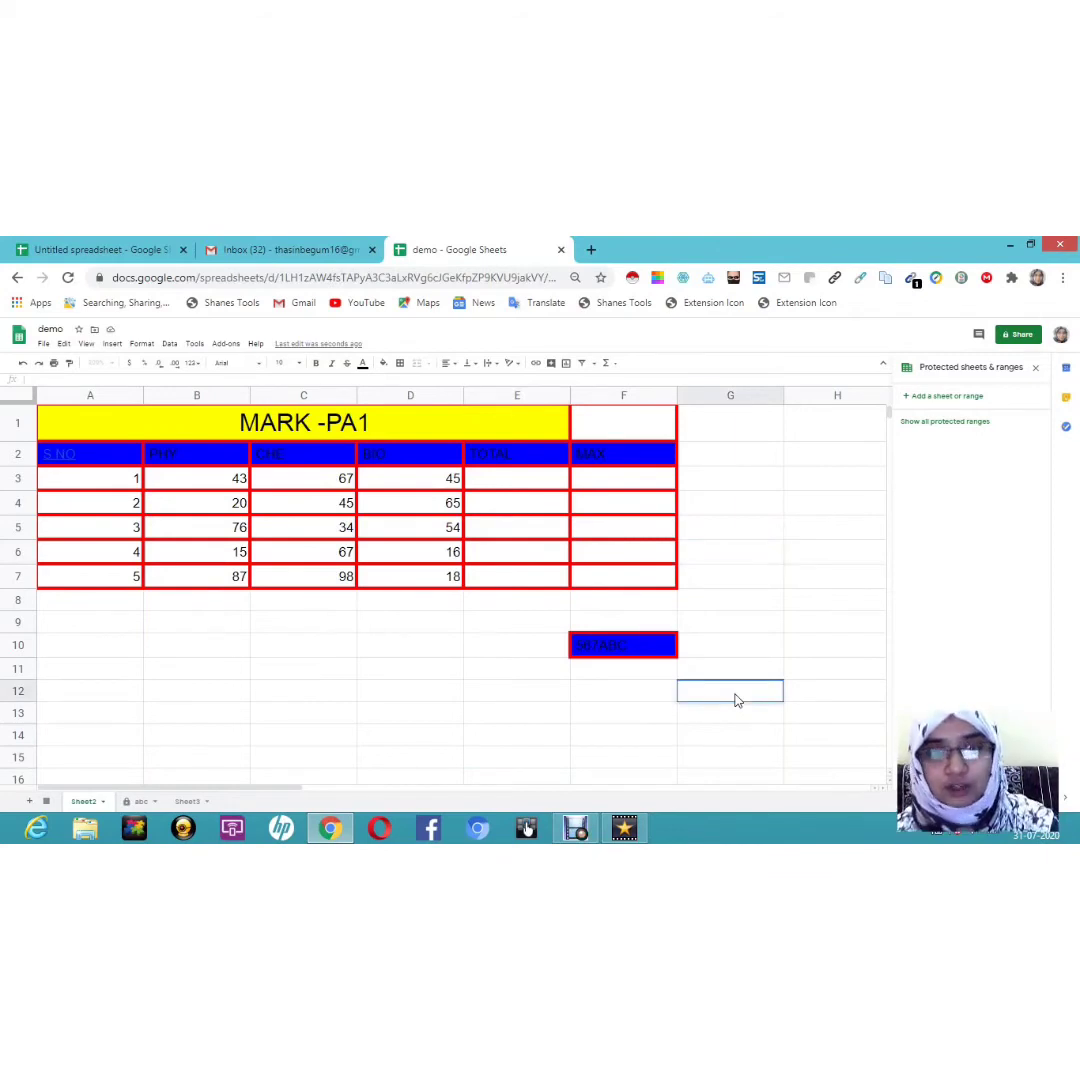
type("123")
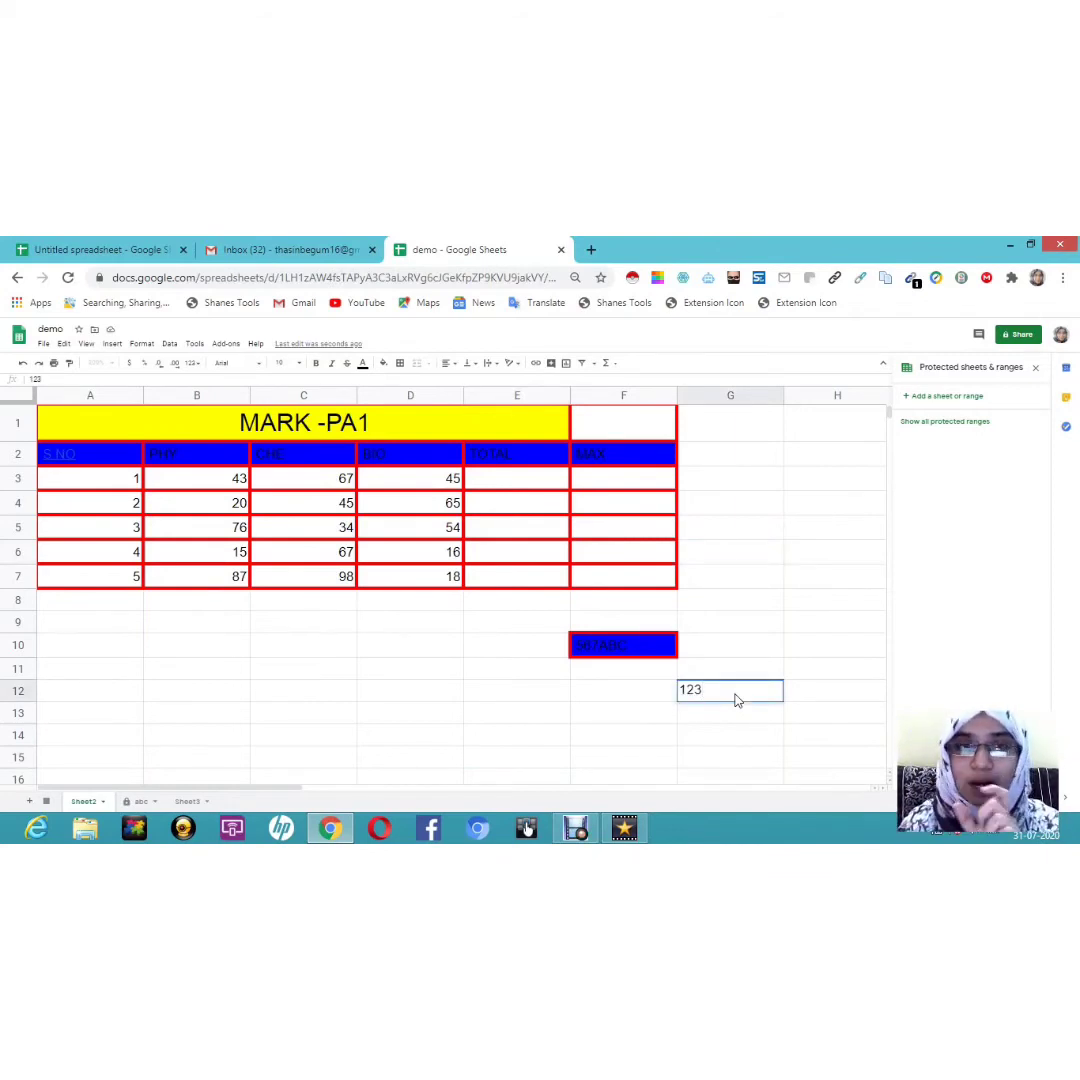
left_click(197, 458)
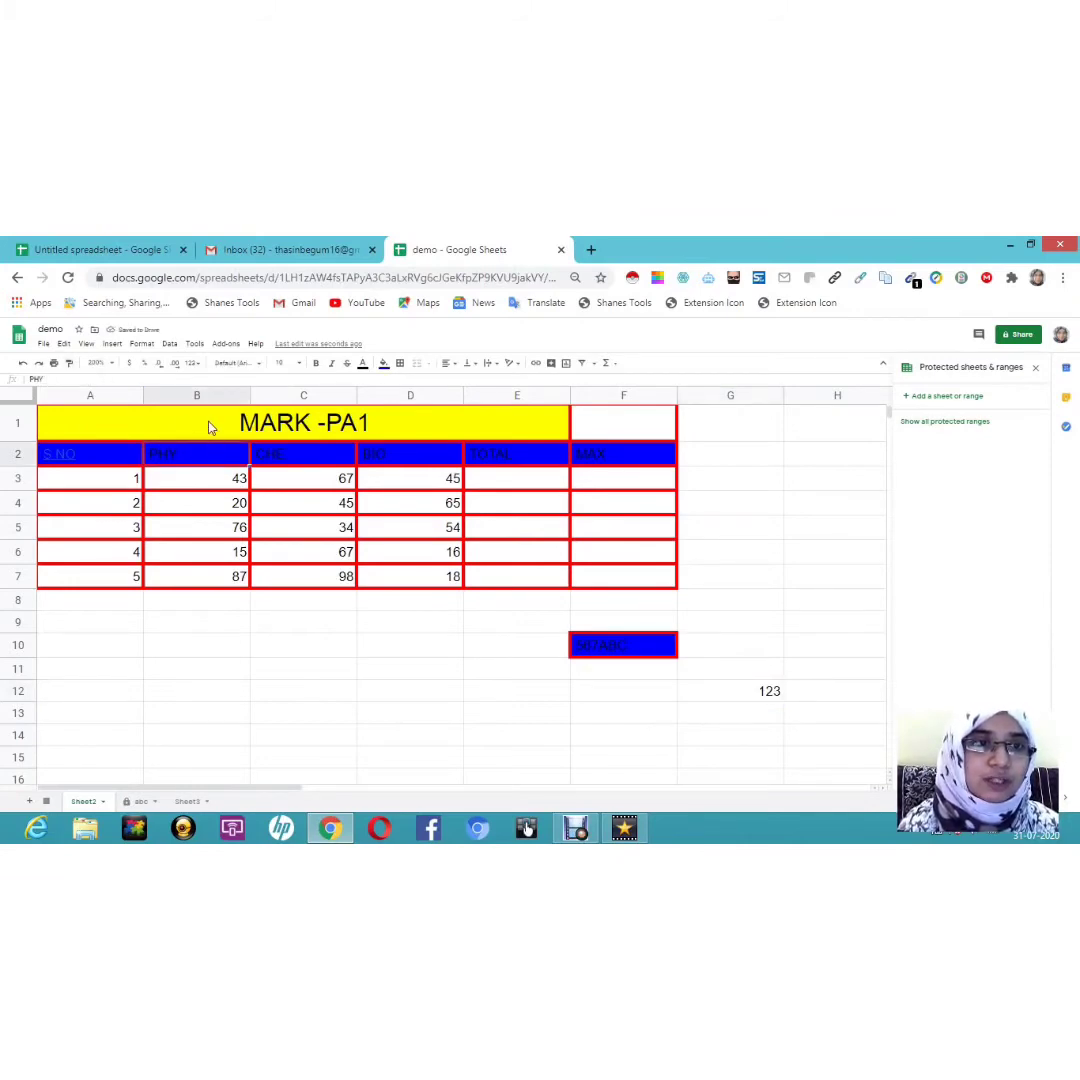
left_click(70, 368)
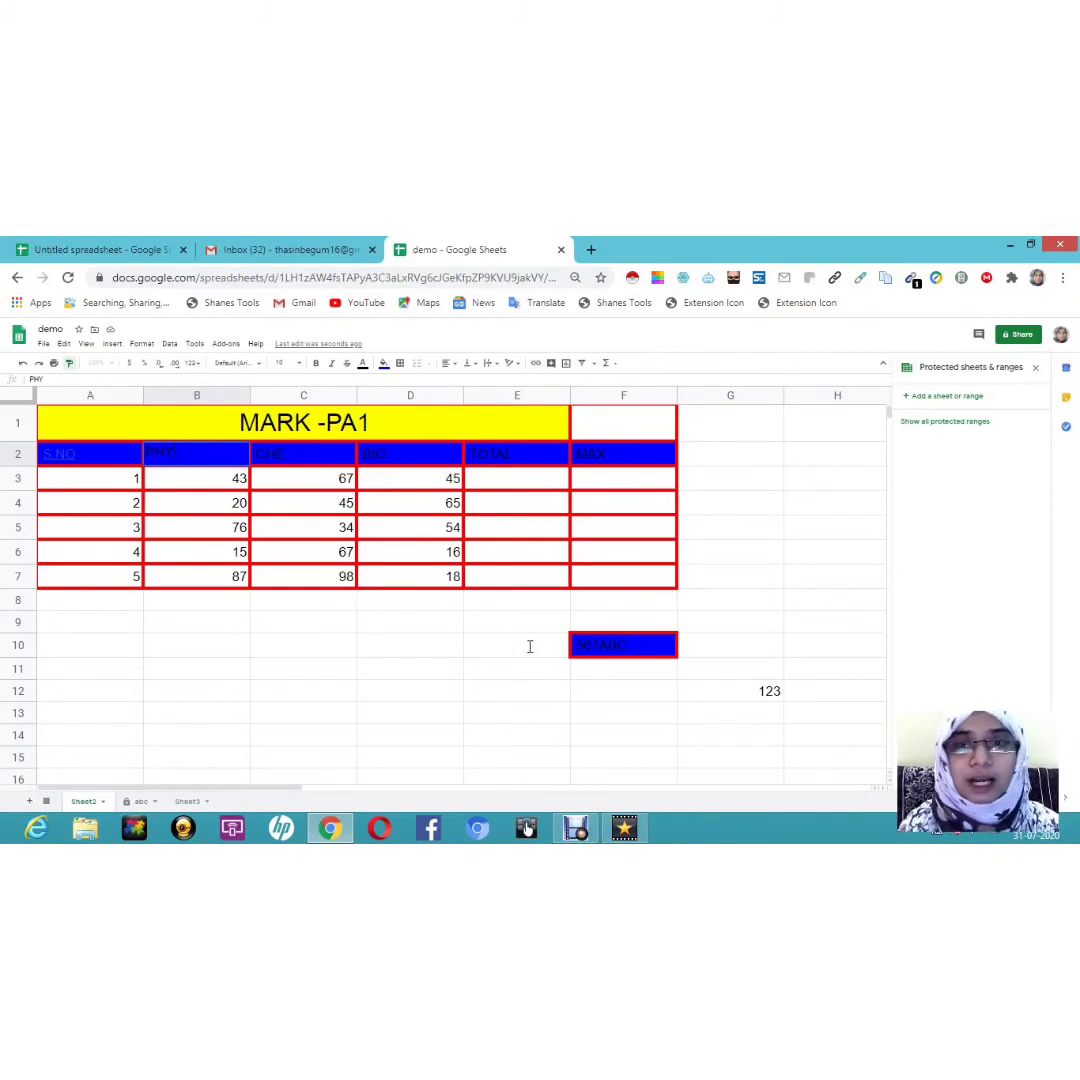
left_click(771, 699)
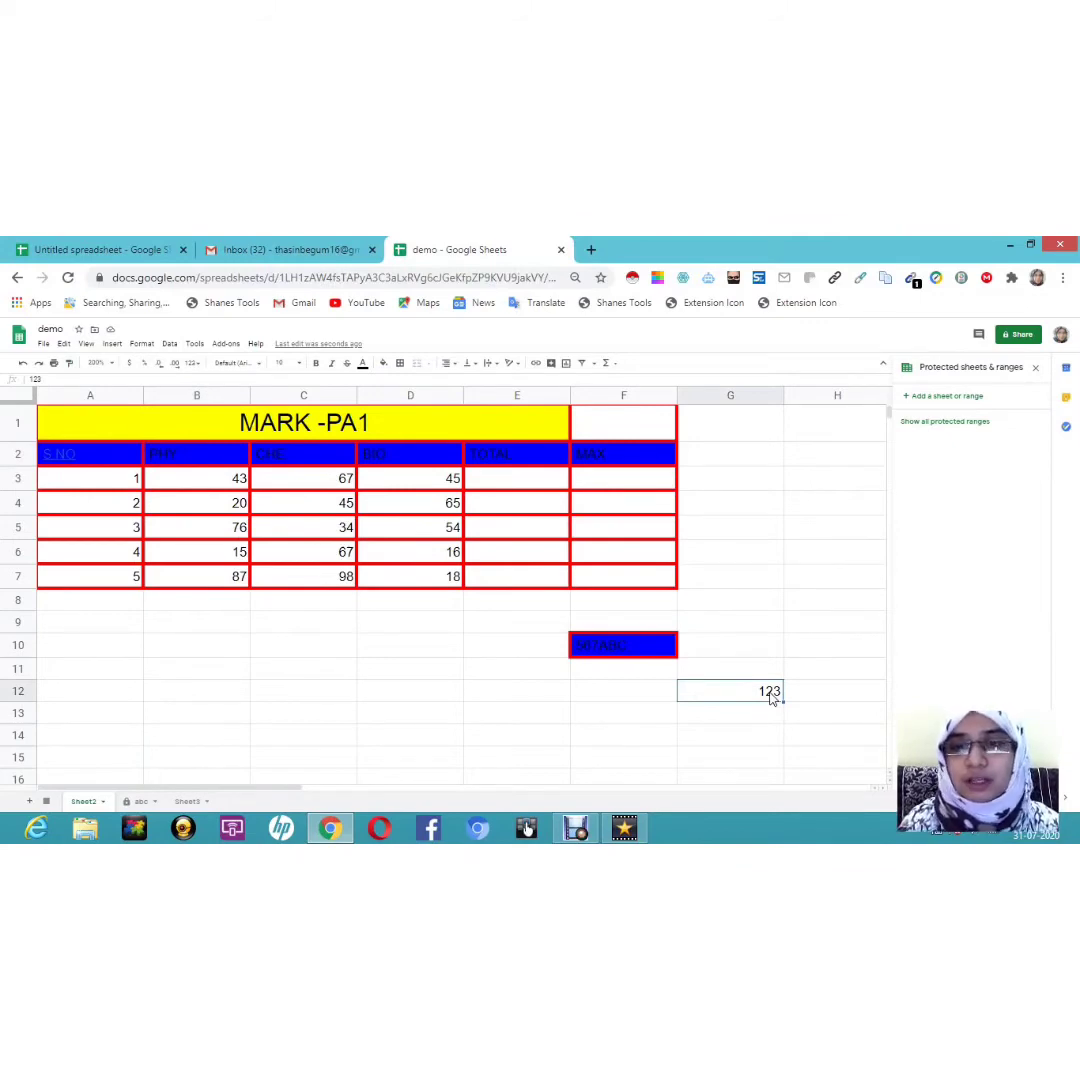
double_click(771, 699)
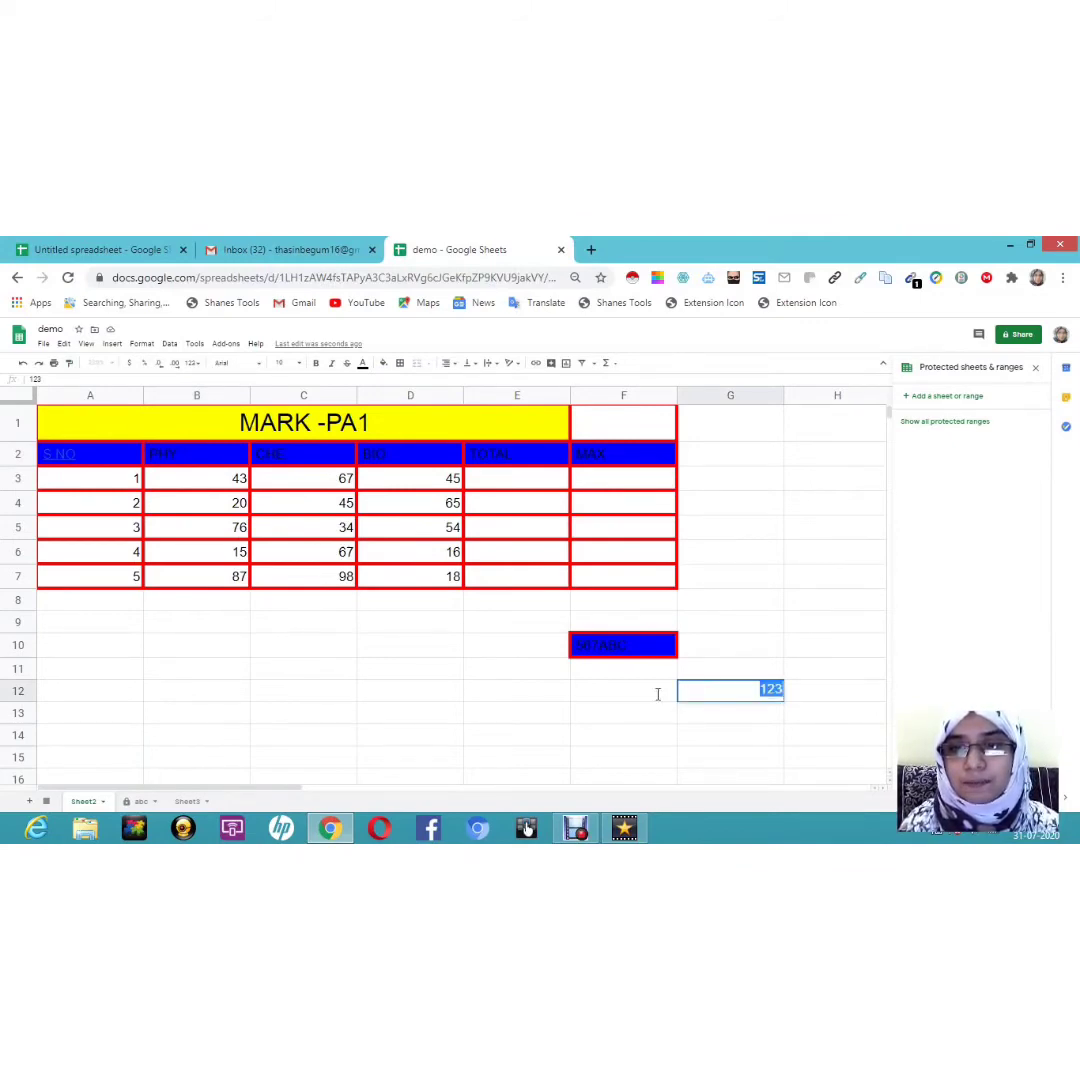
left_click(723, 710)
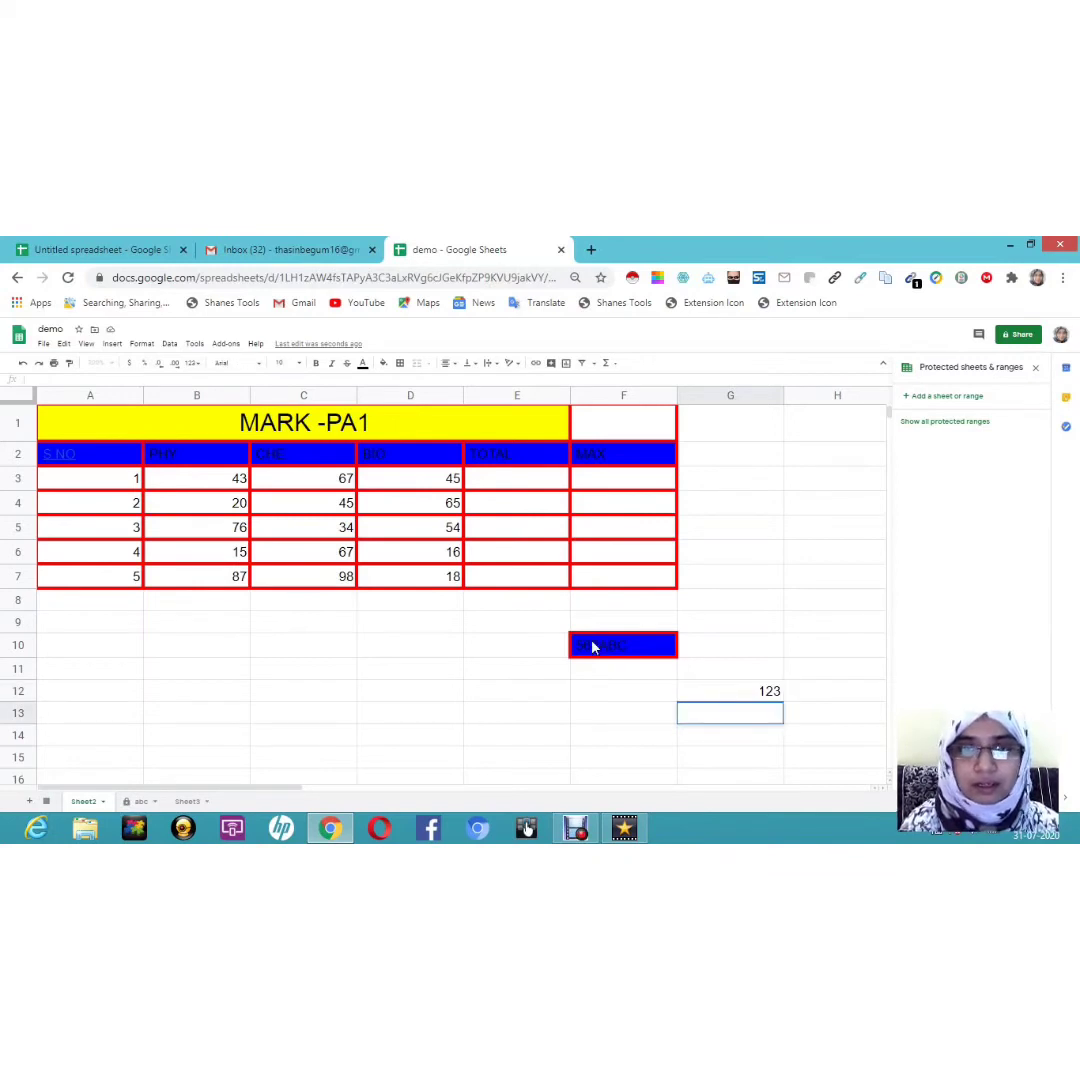
left_click(183, 456)
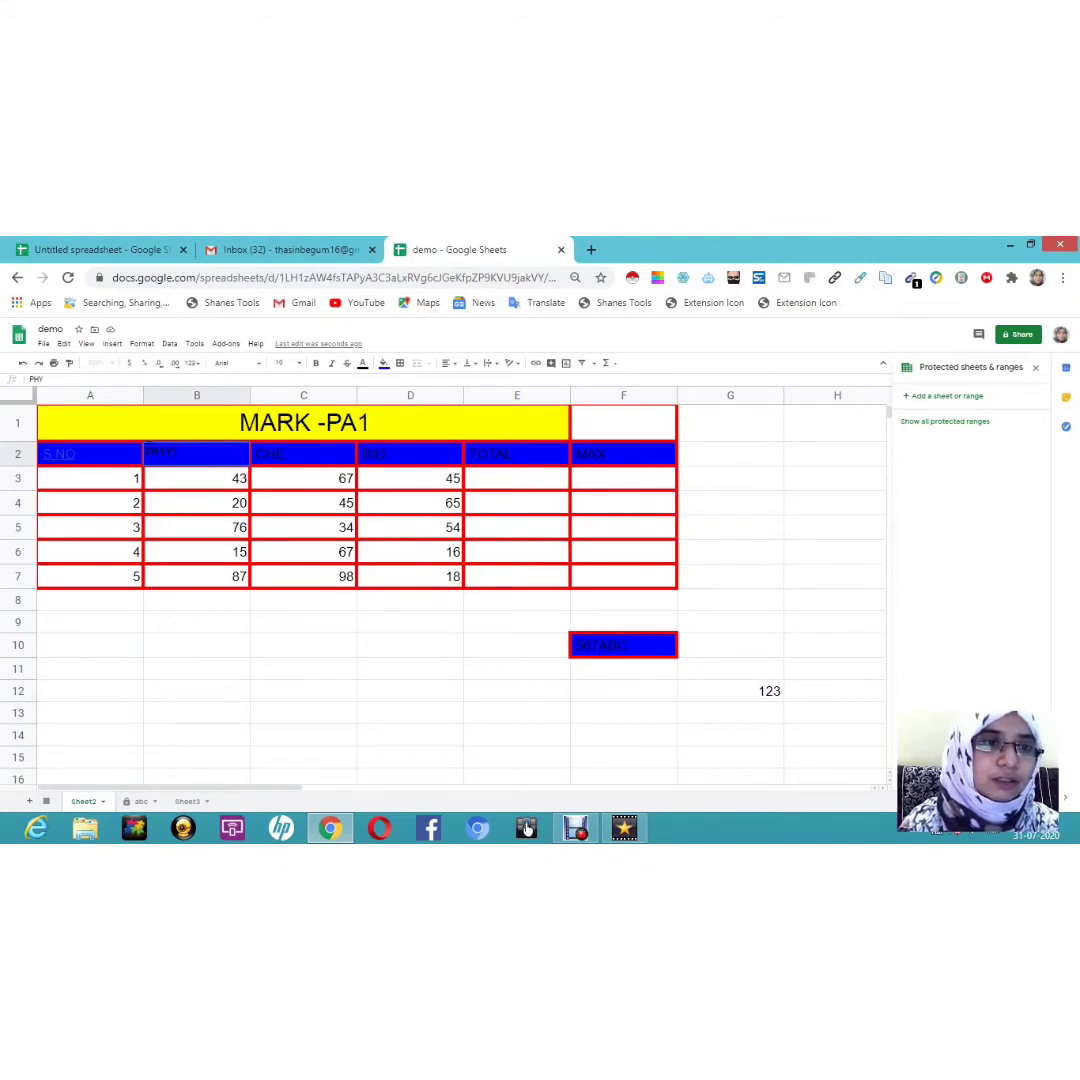
left_click_drag(149, 450, 254, 477)
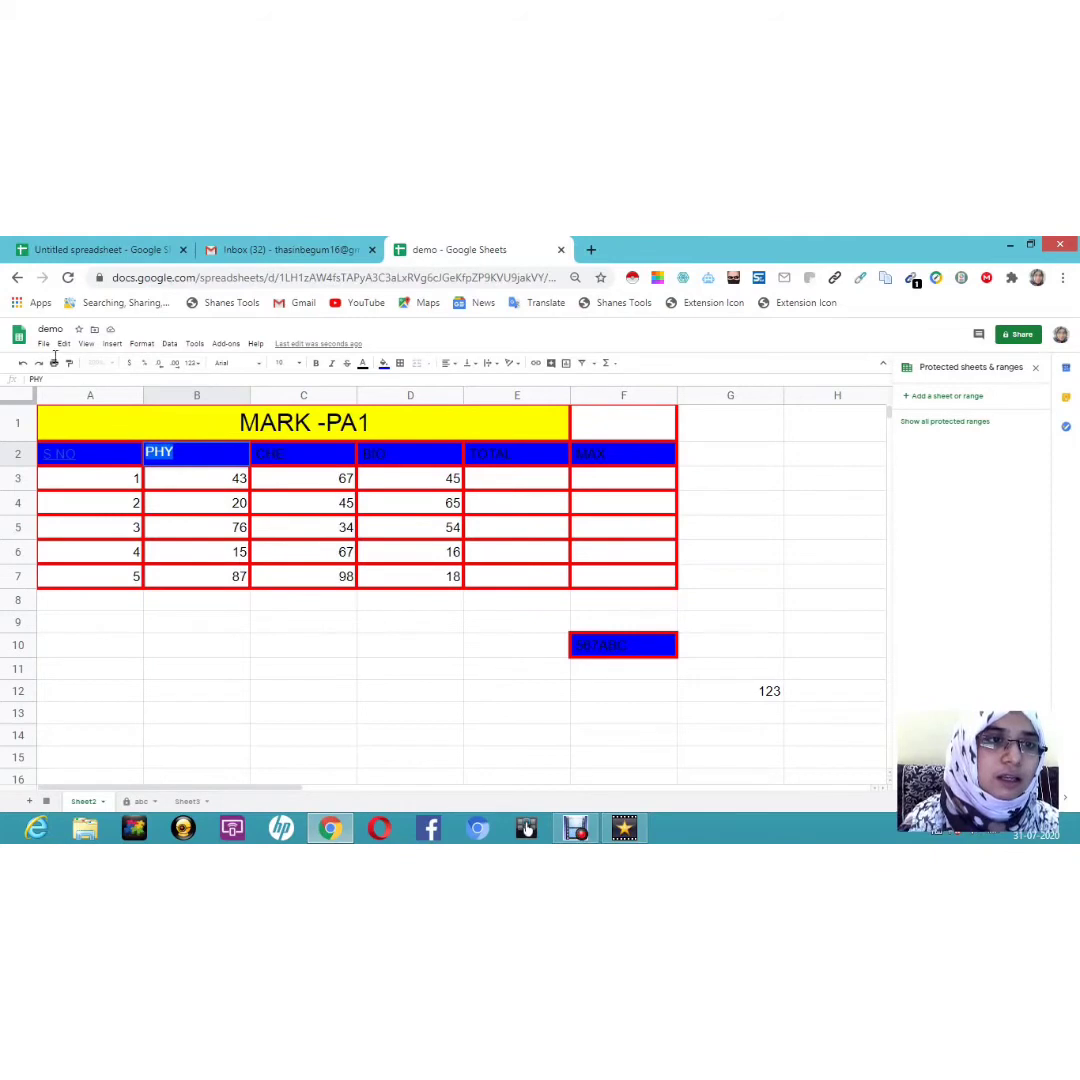
left_click(69, 366)
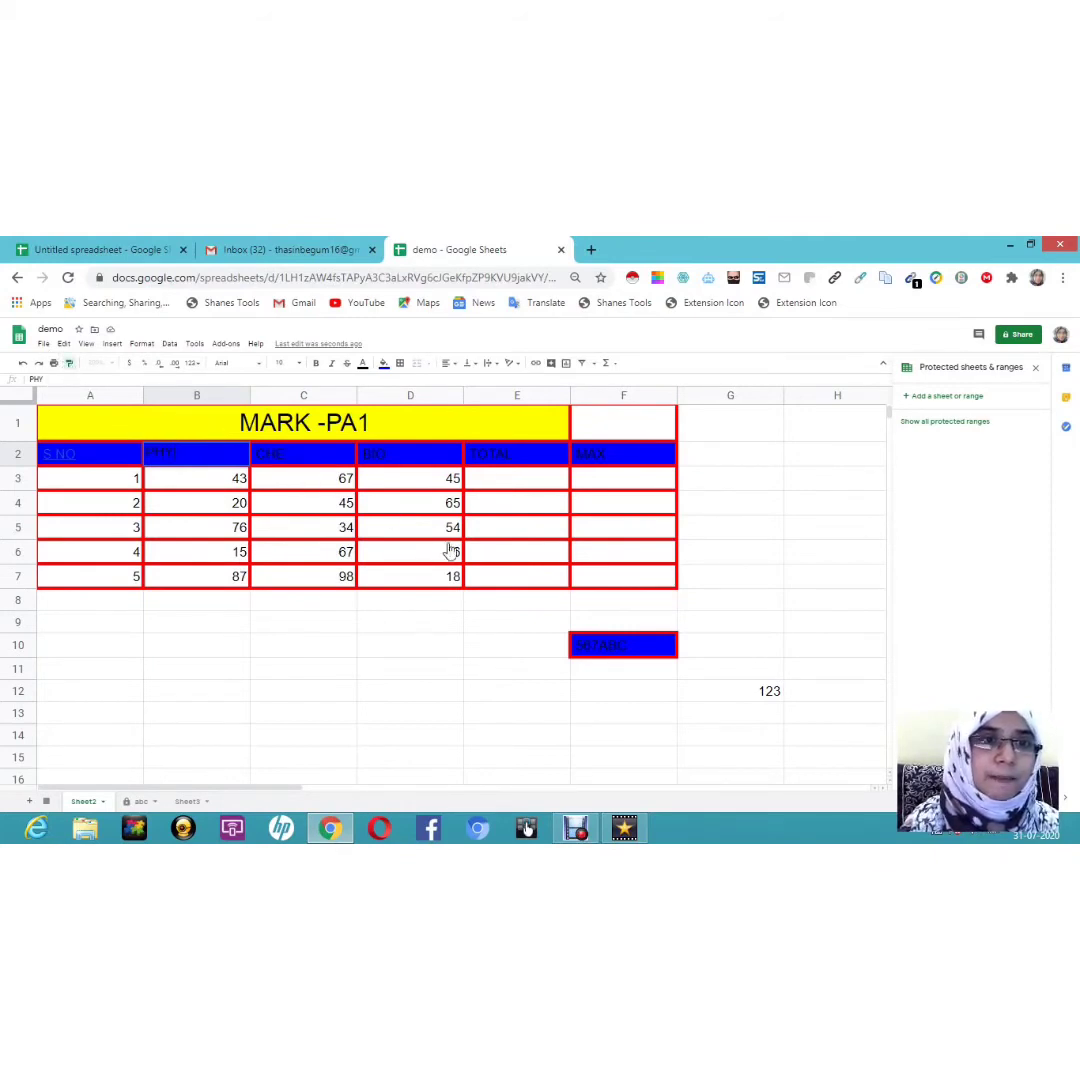
left_click(770, 700)
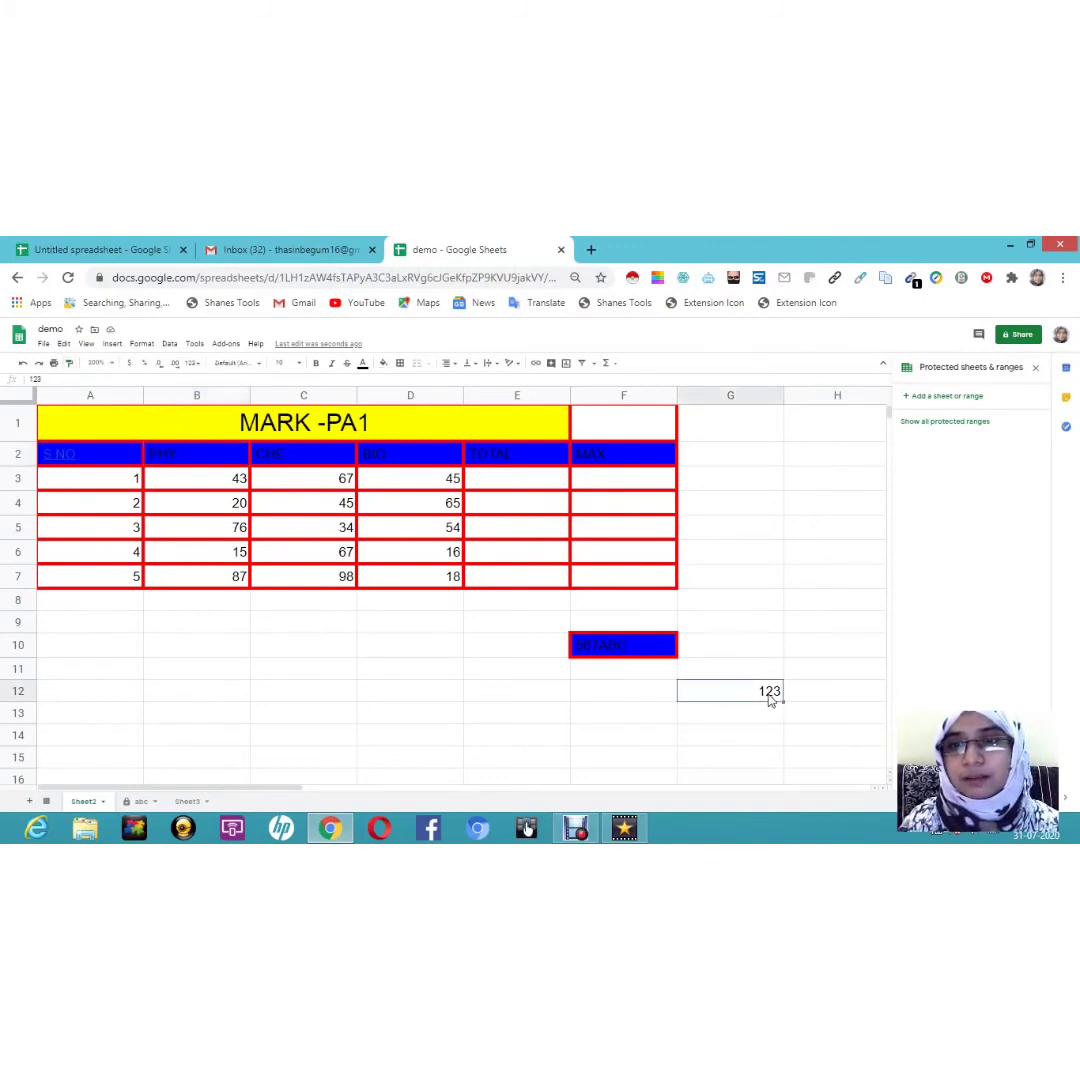
double_click(770, 700)
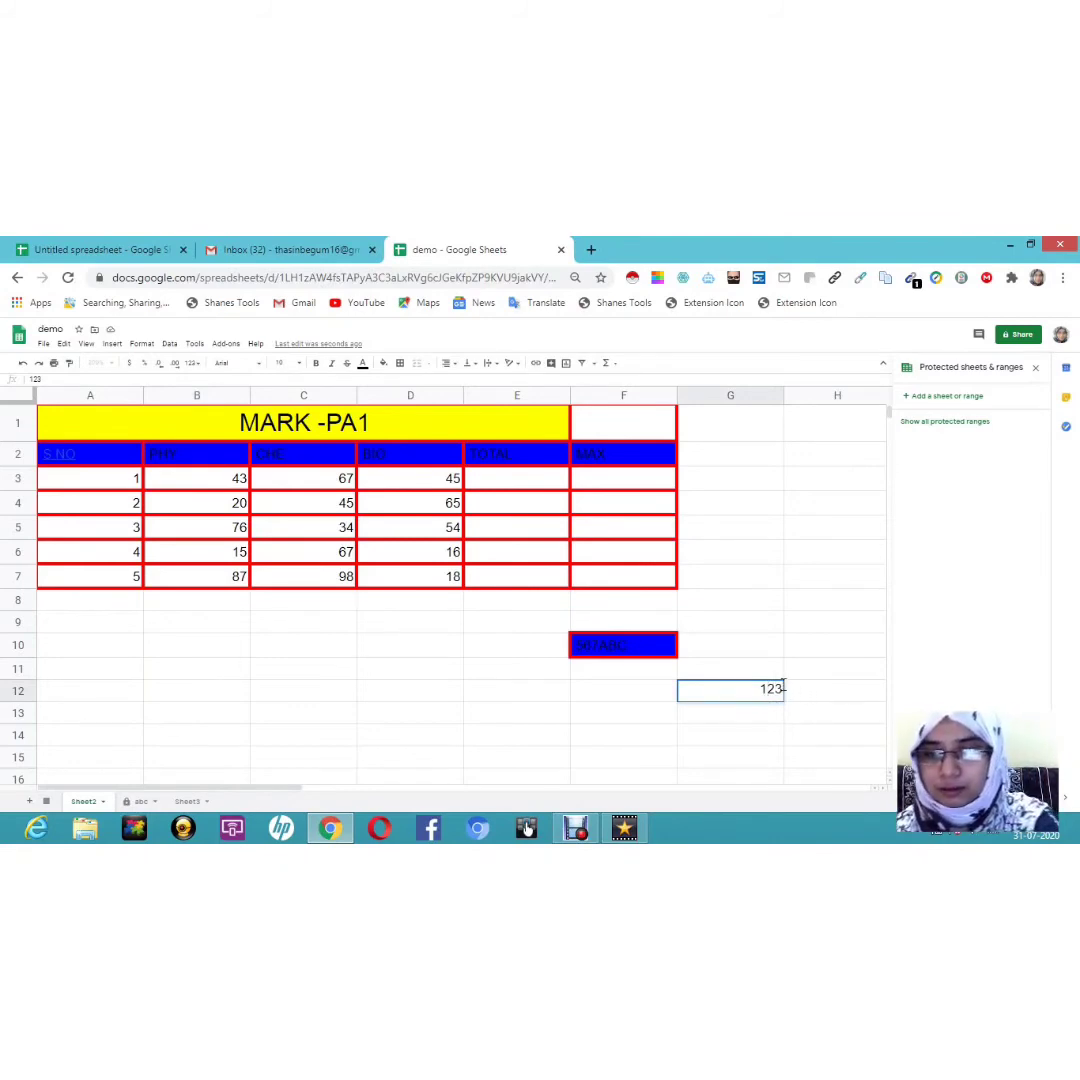
key("Escape")
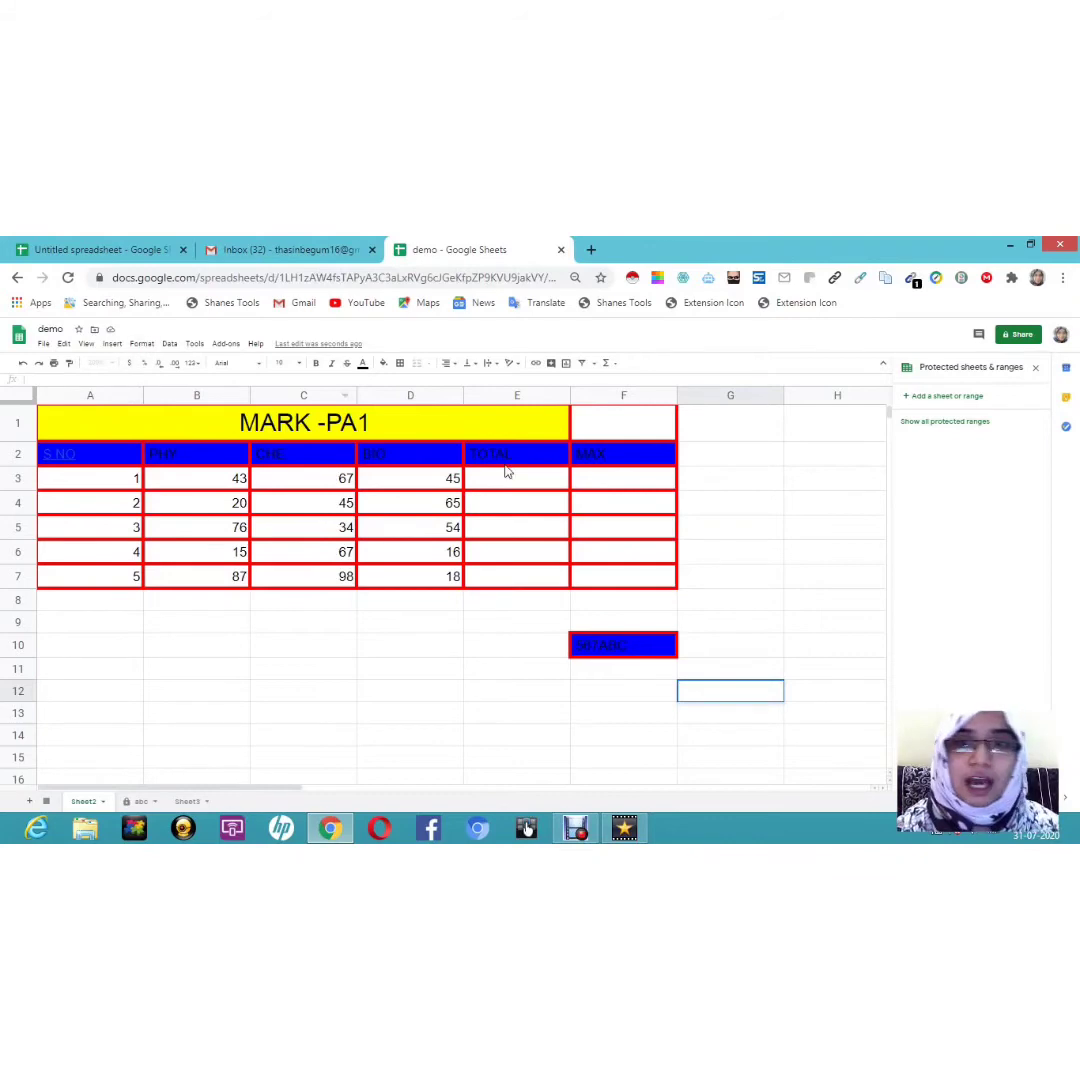
Step: Enter 567 in cell G4
left_click(747, 508)
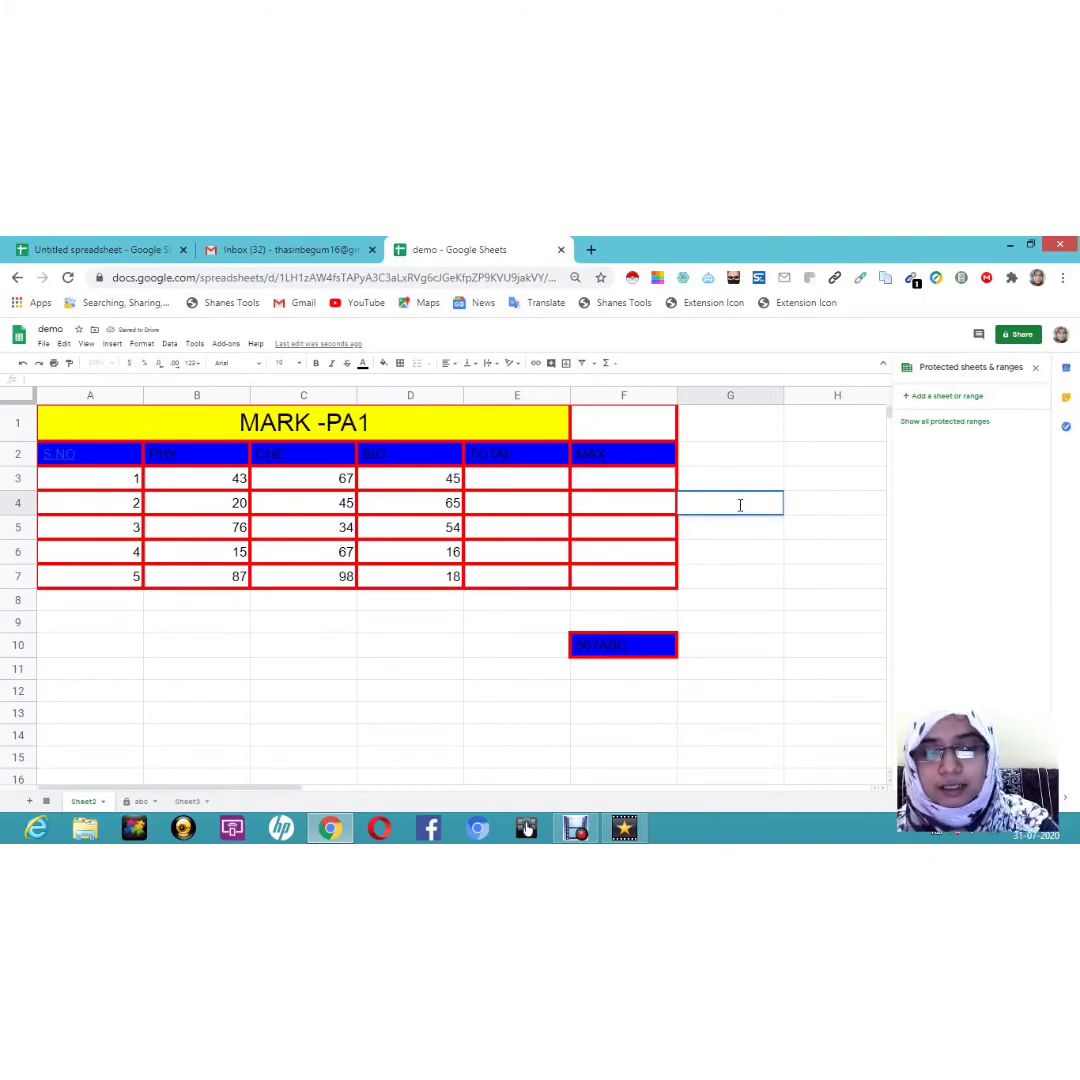
type("567")
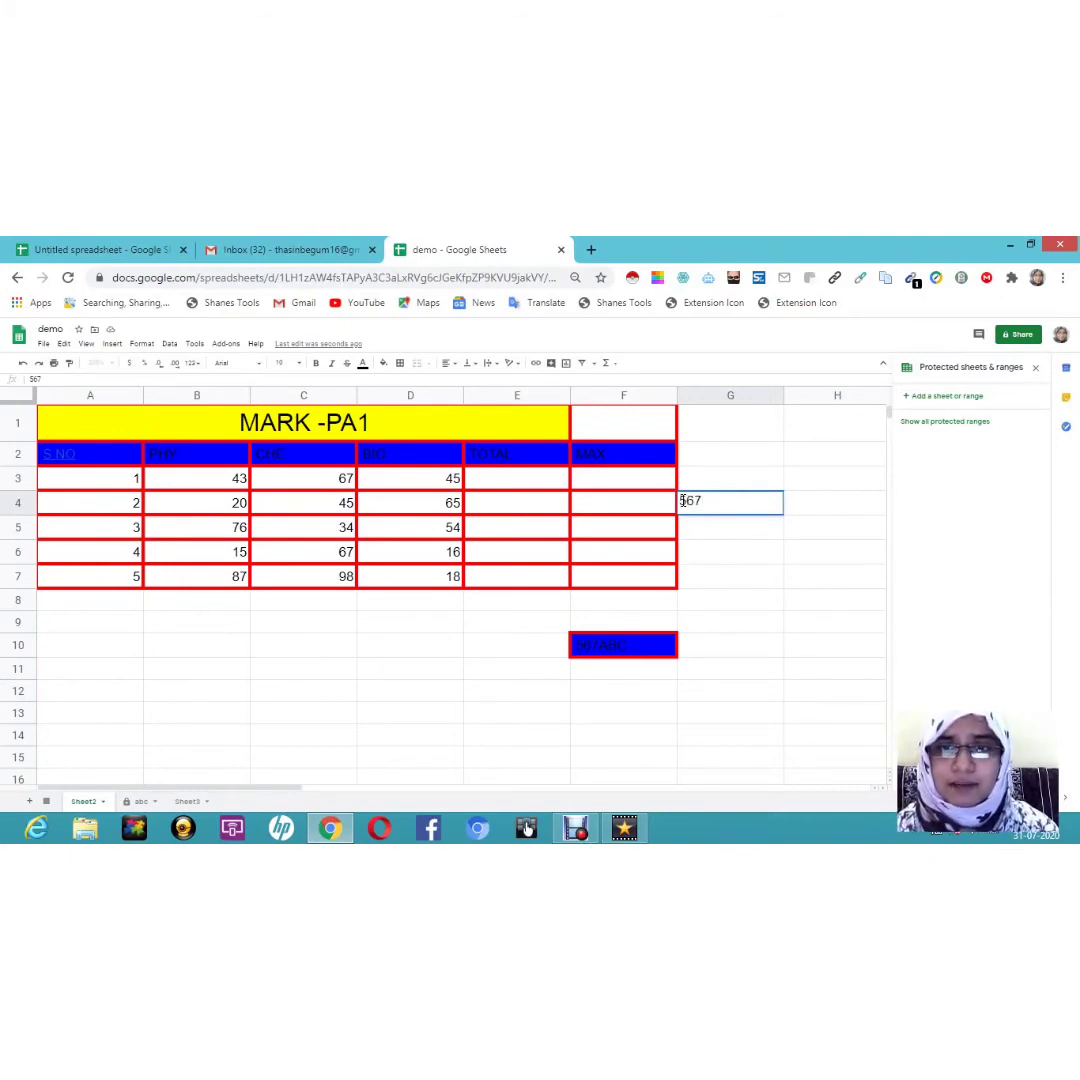
double_click(739, 507)
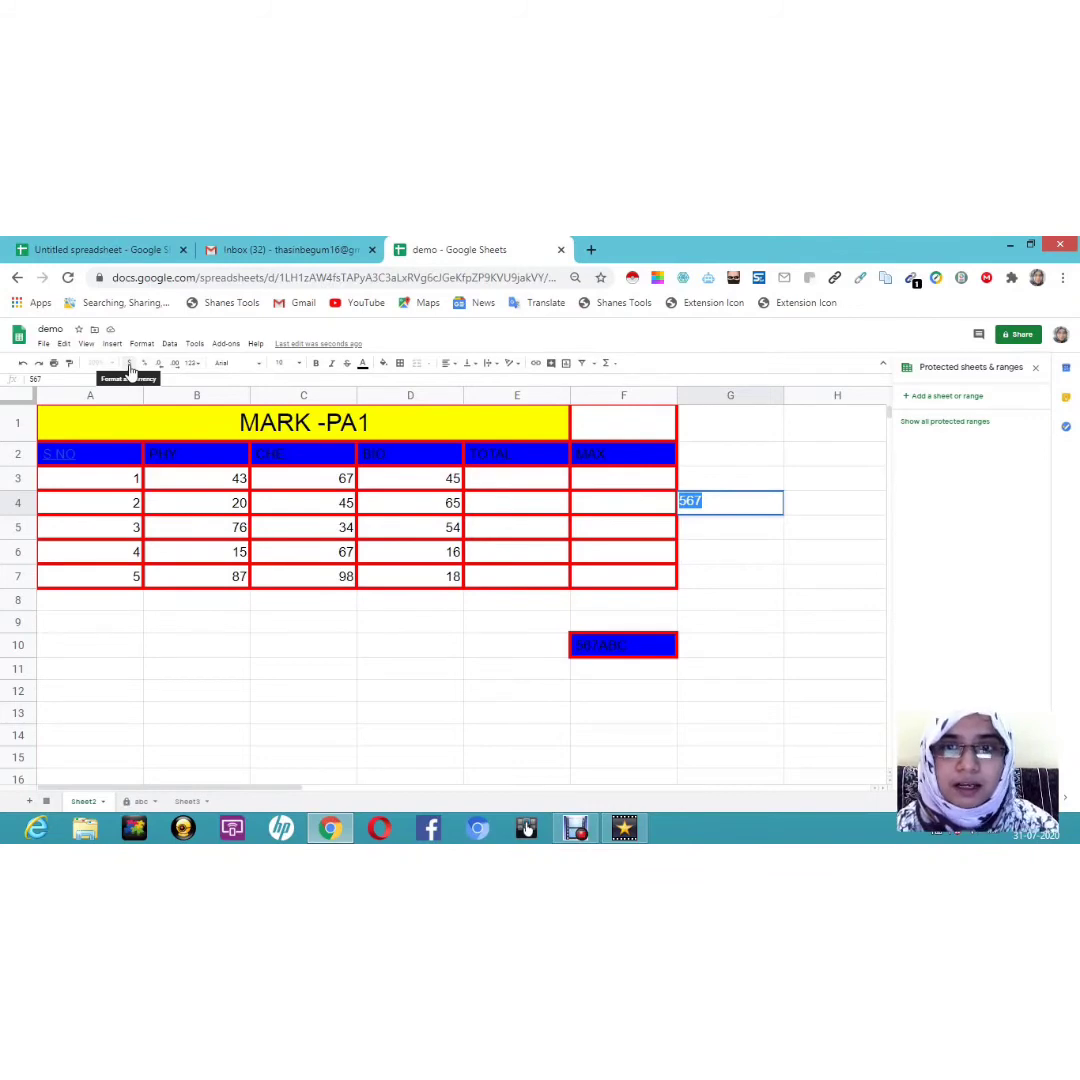
Step: Format G4 as currency, then as percent, decreasing and increasing decimal places
left_click(130, 366)
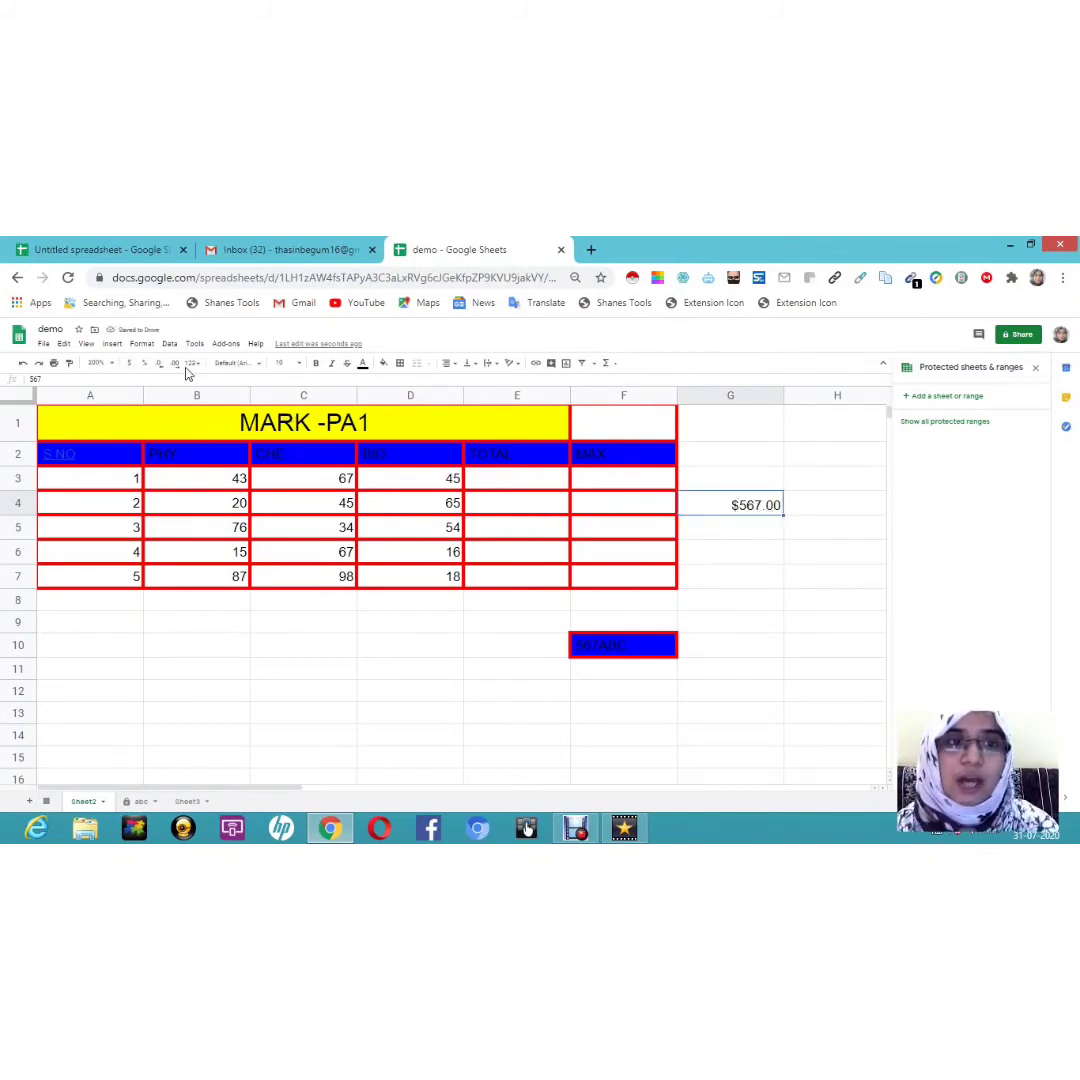
left_click(144, 365)
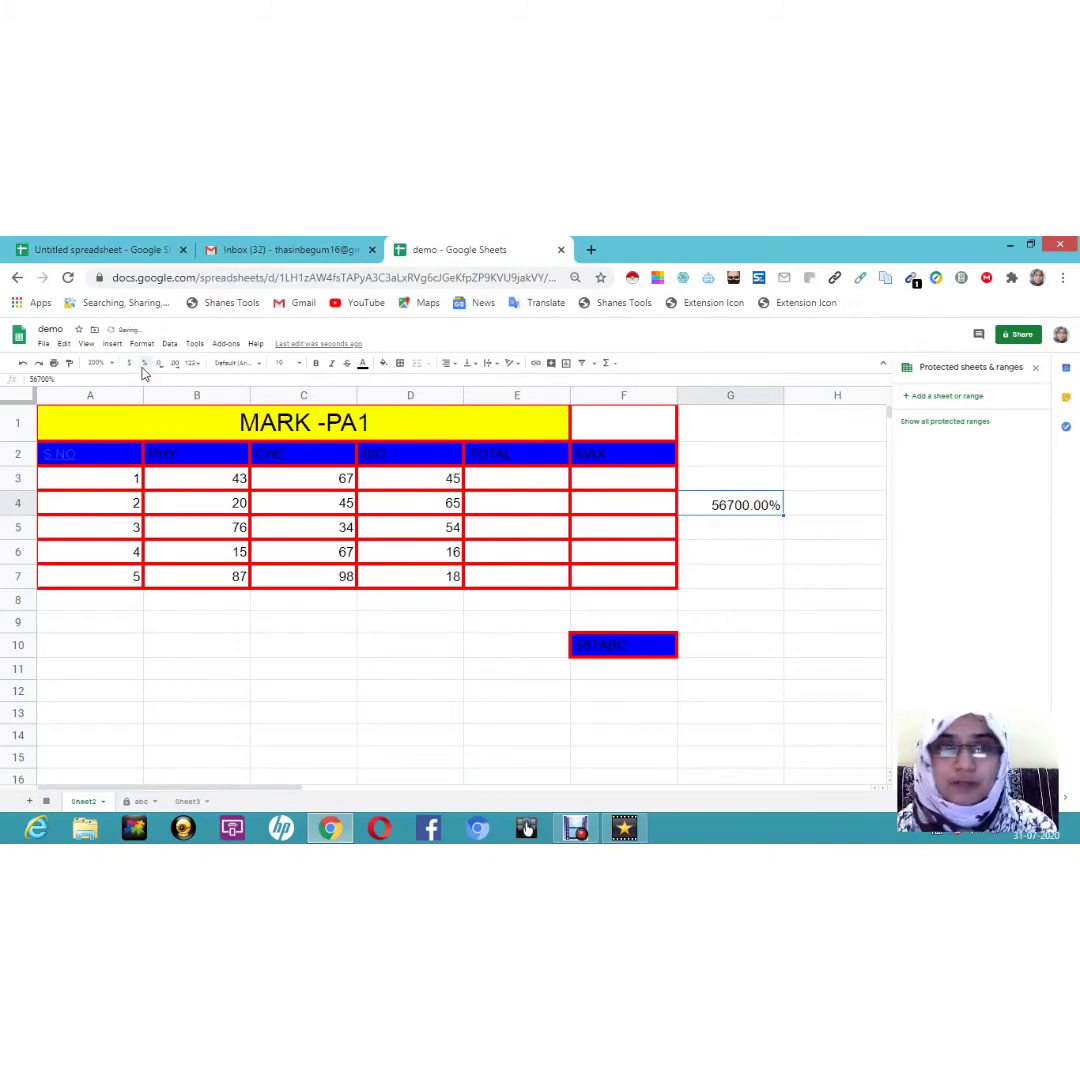
left_click(158, 366)
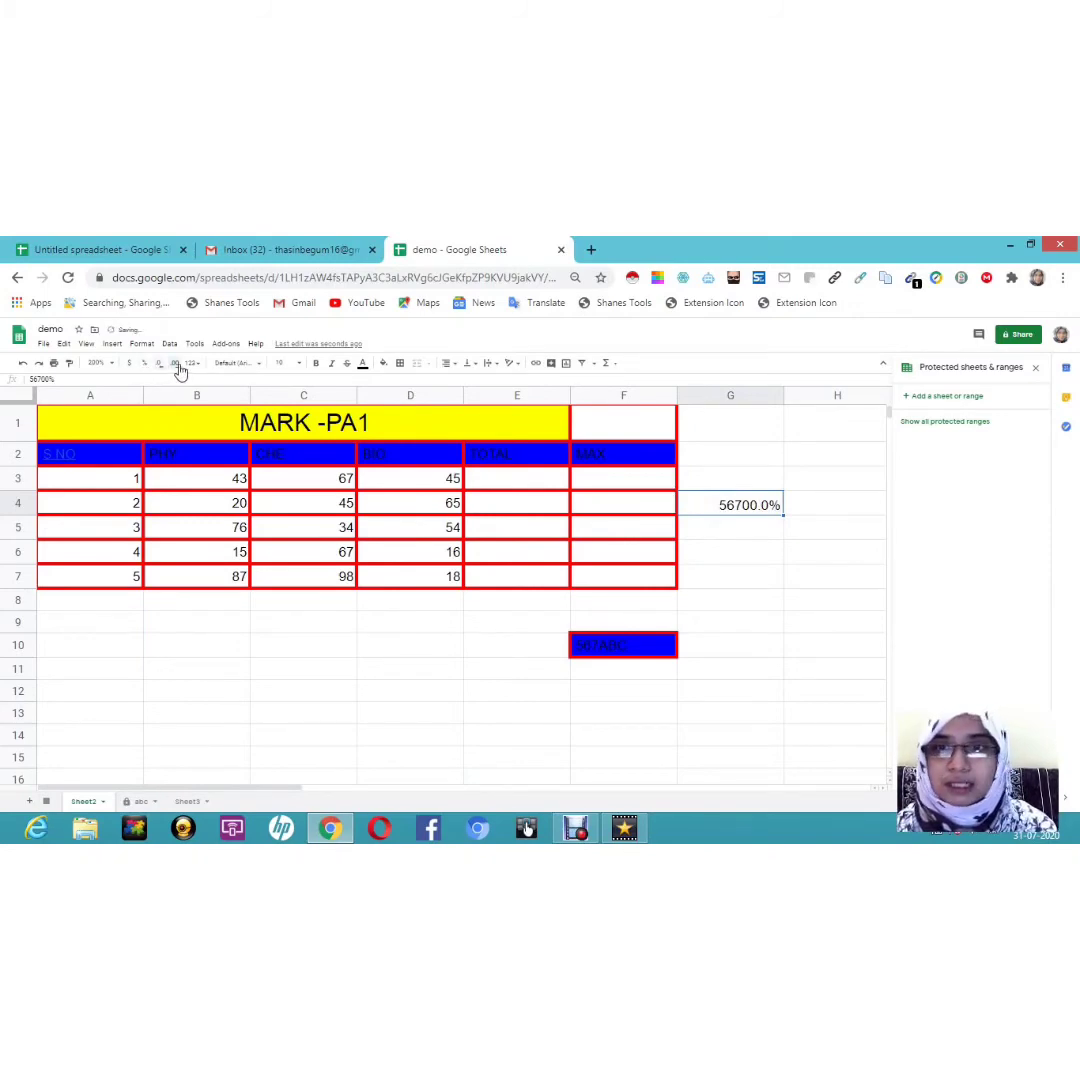
left_click(178, 366)
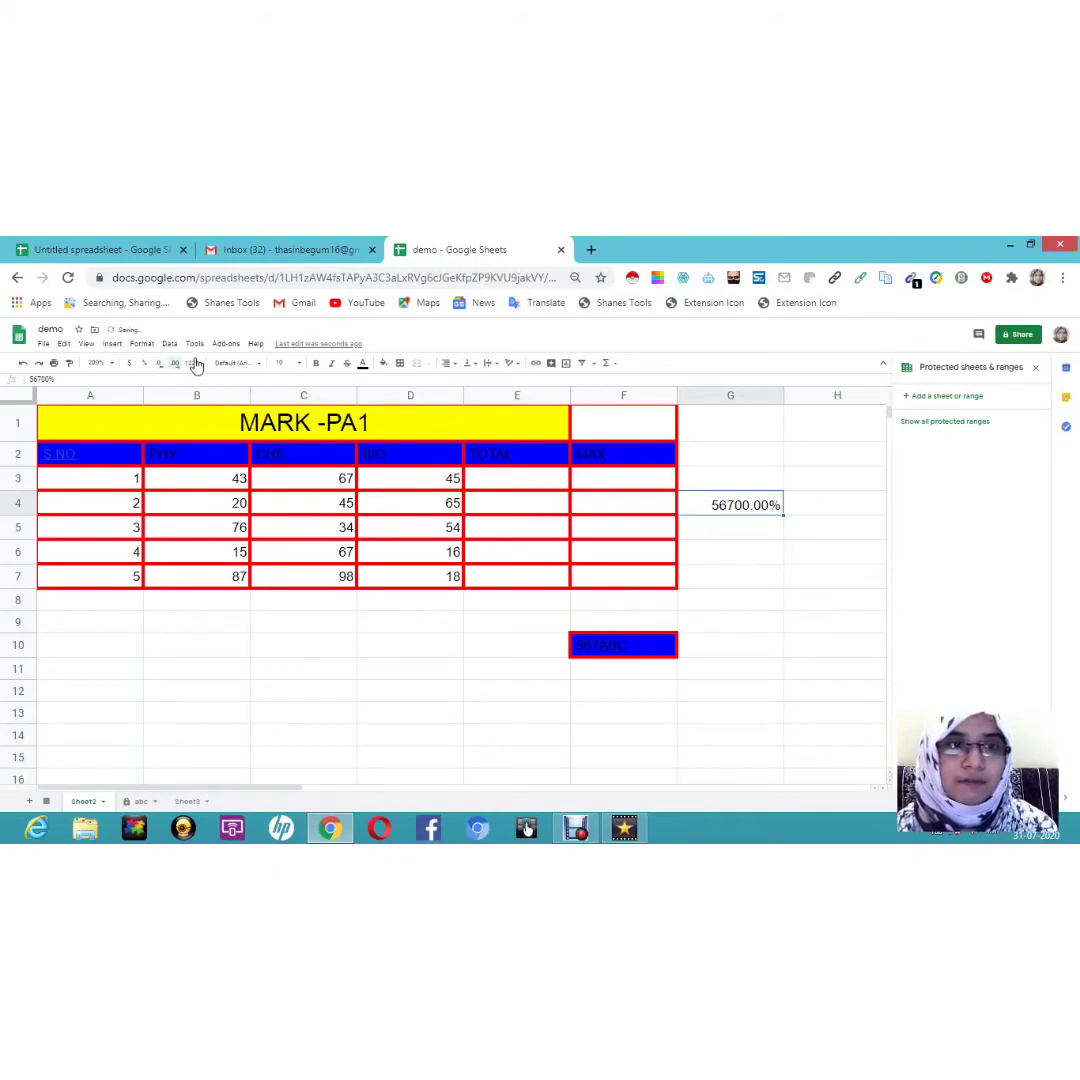
left_click(195, 365)
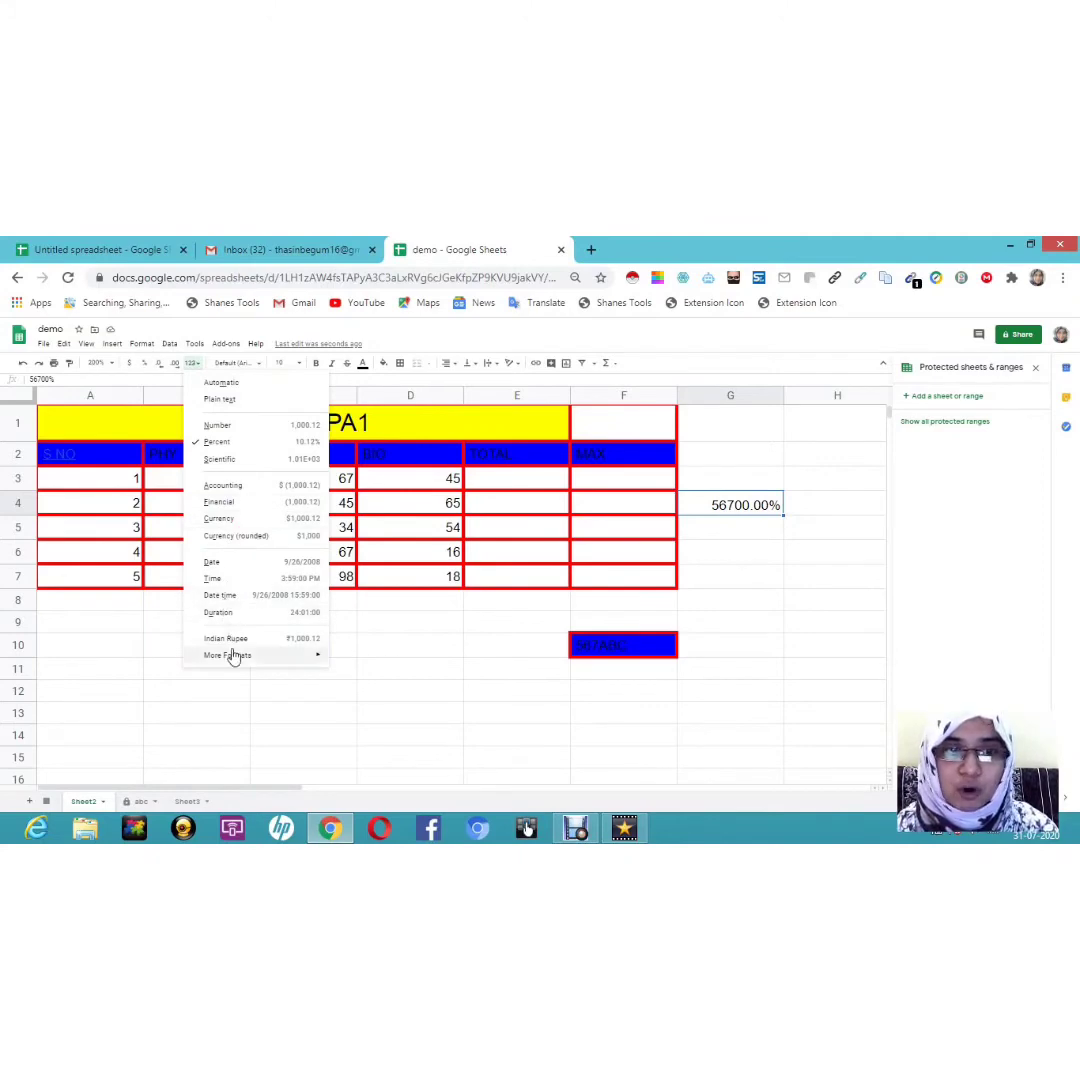
Step: Reset G4 to Automatic, then format it as Indian Rupee to show ₹567.00
left_click(237, 386)
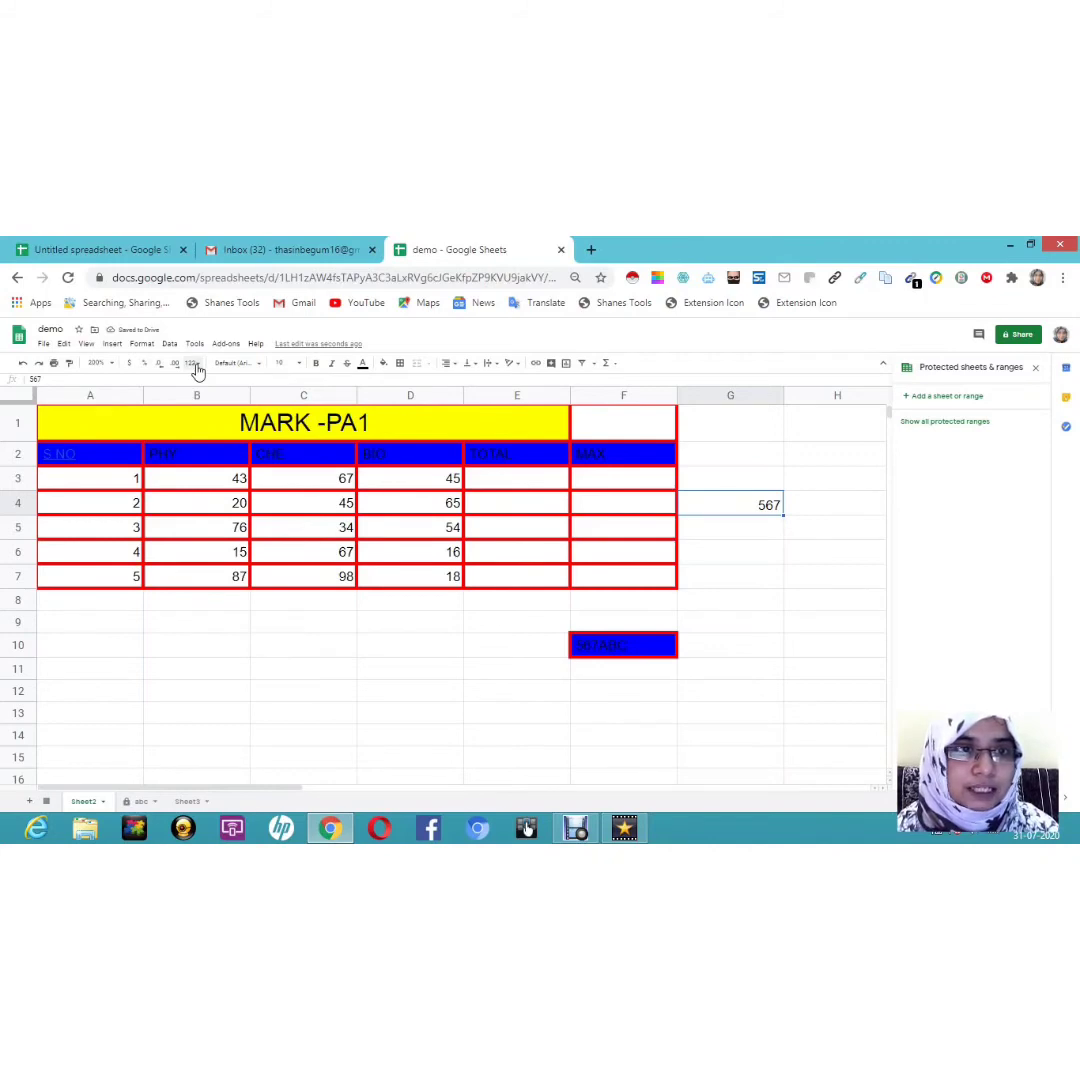
left_click(196, 364)
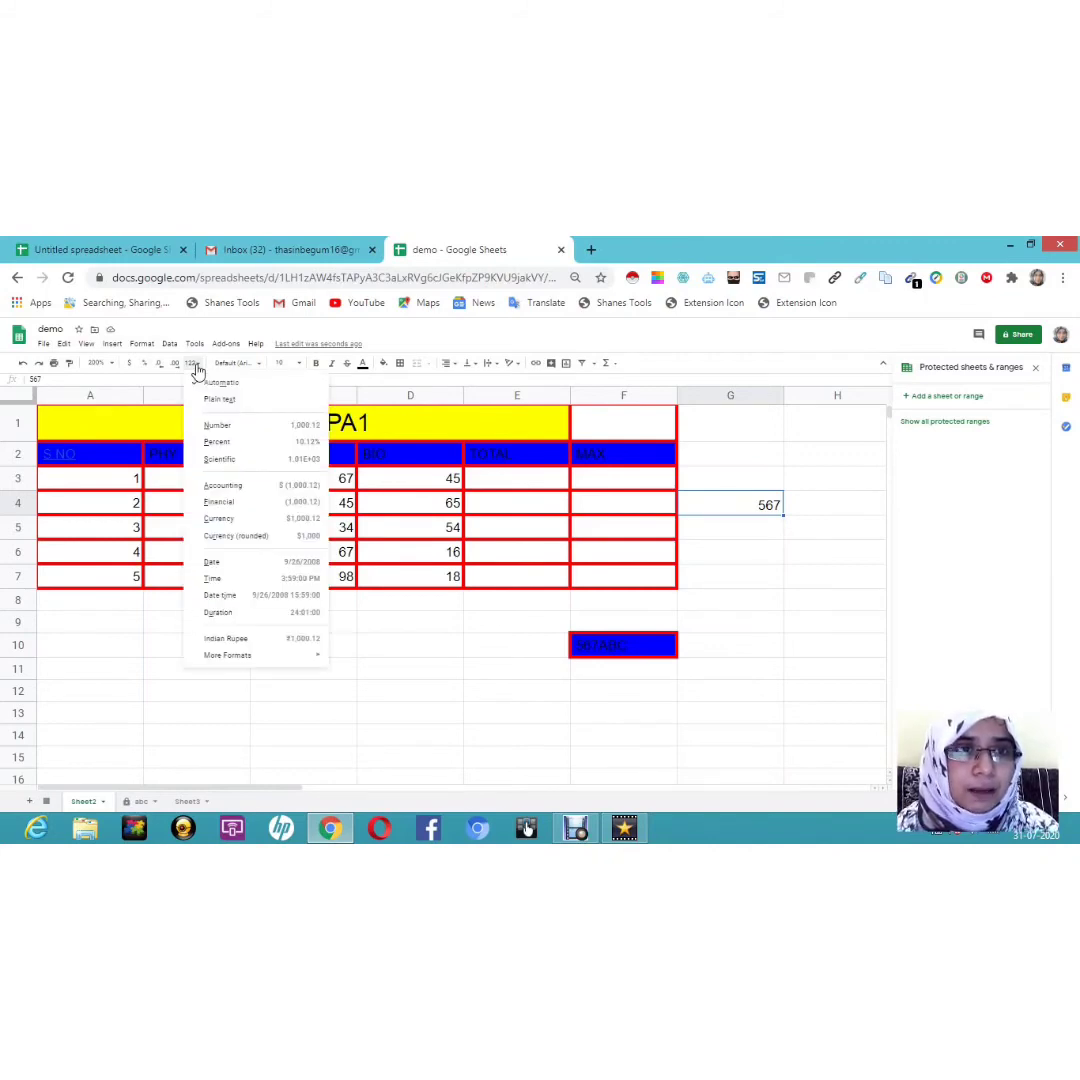
left_click(214, 412)
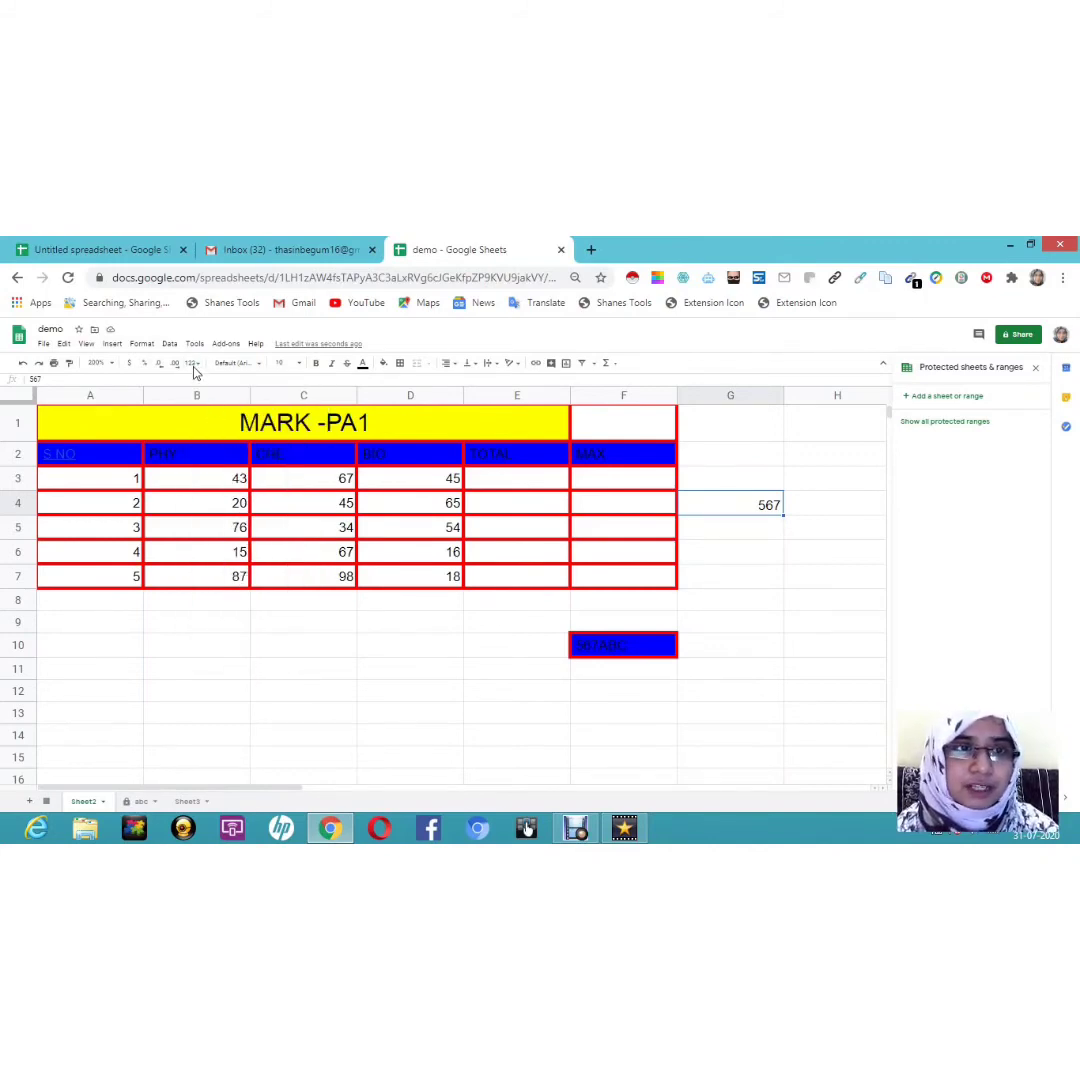
left_click(196, 365)
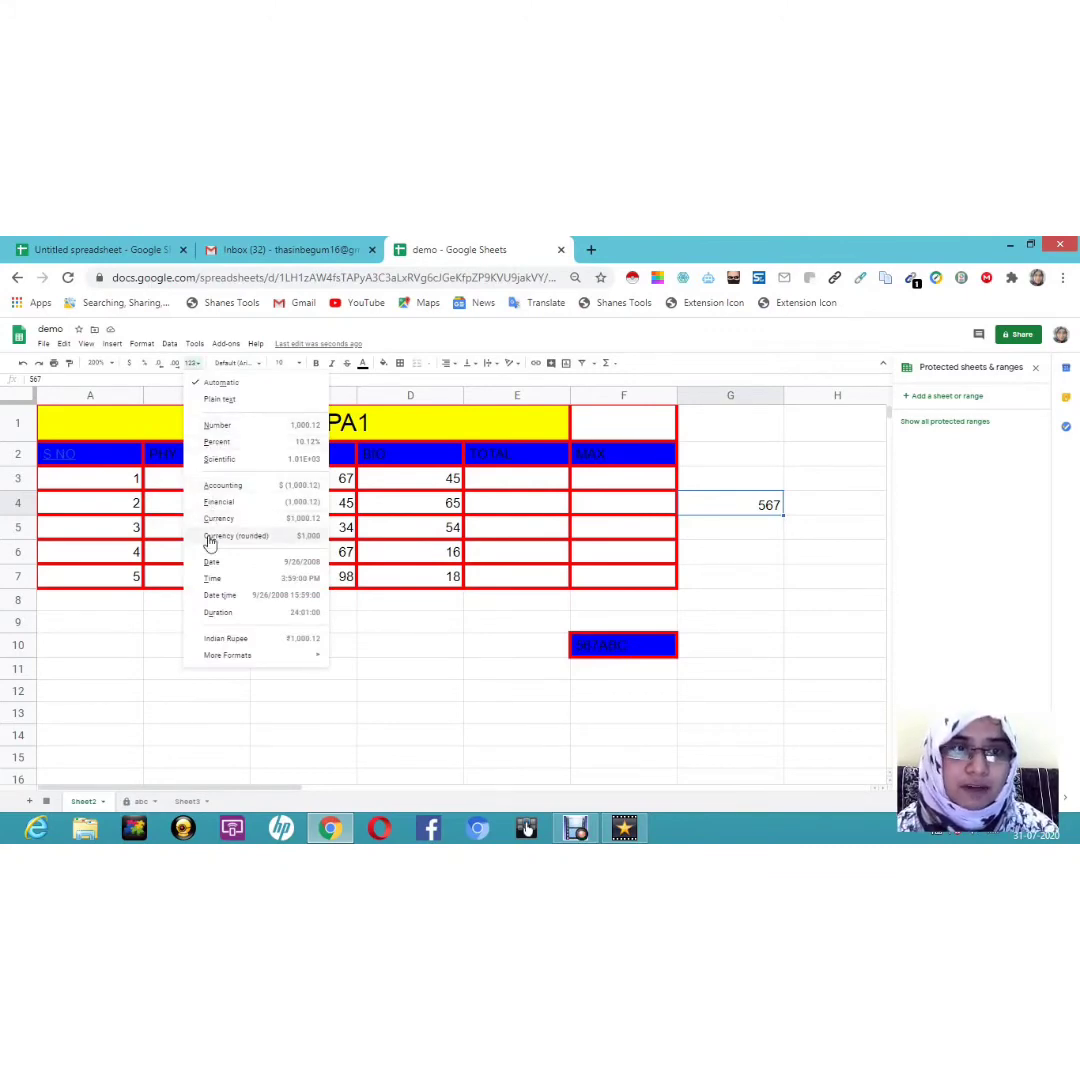
mouse_move(222, 665)
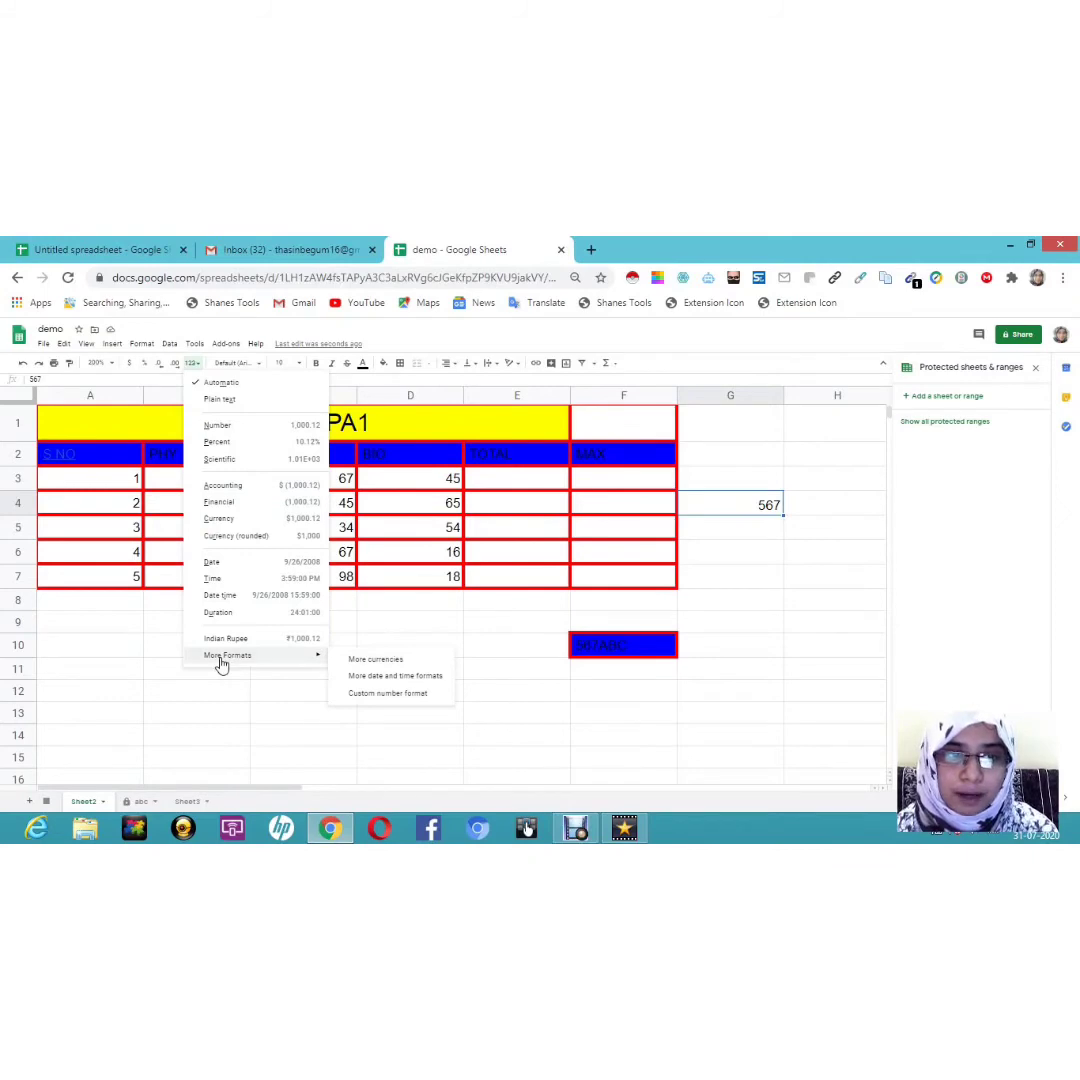
left_click(361, 662)
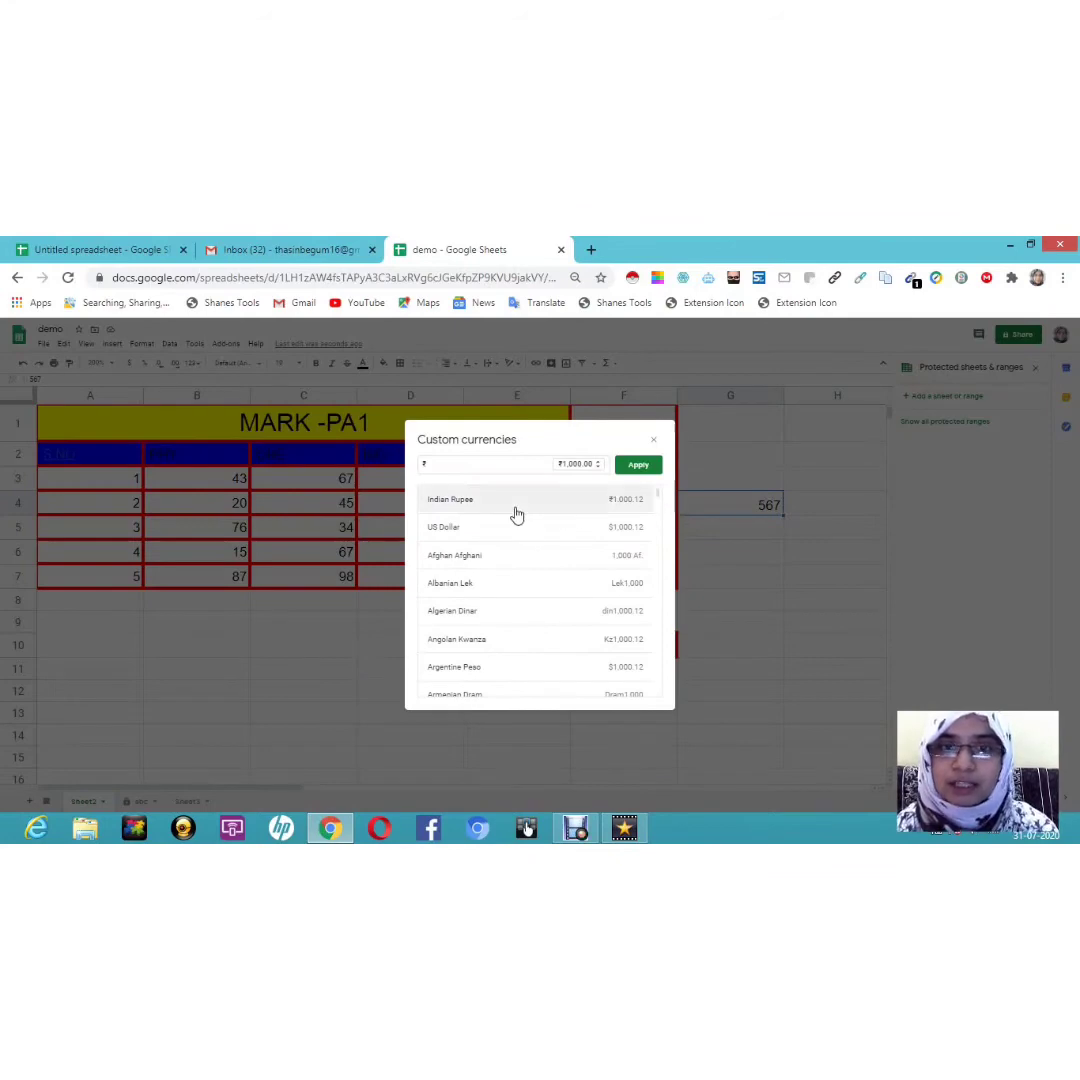
left_click(571, 503)
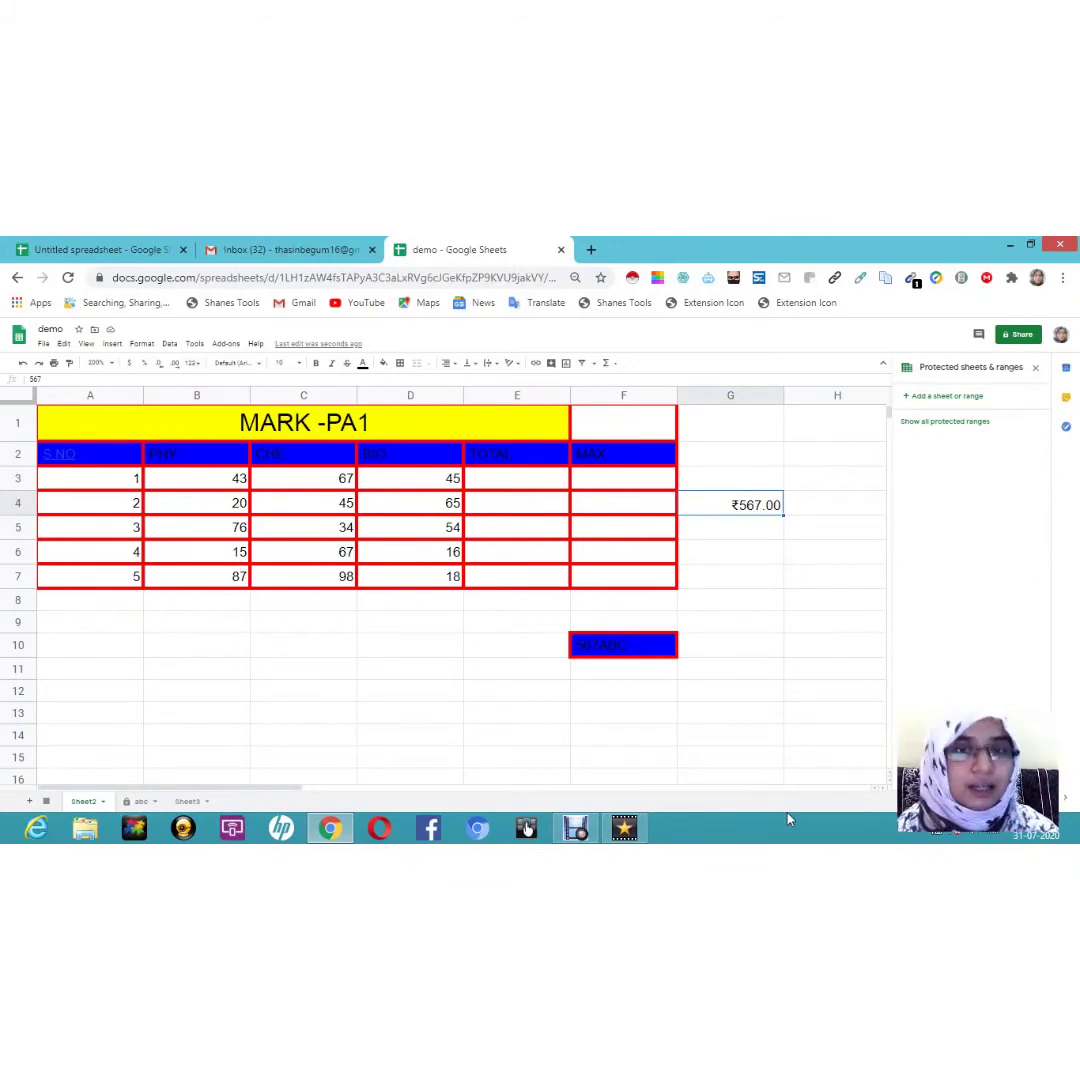
key("super+c")
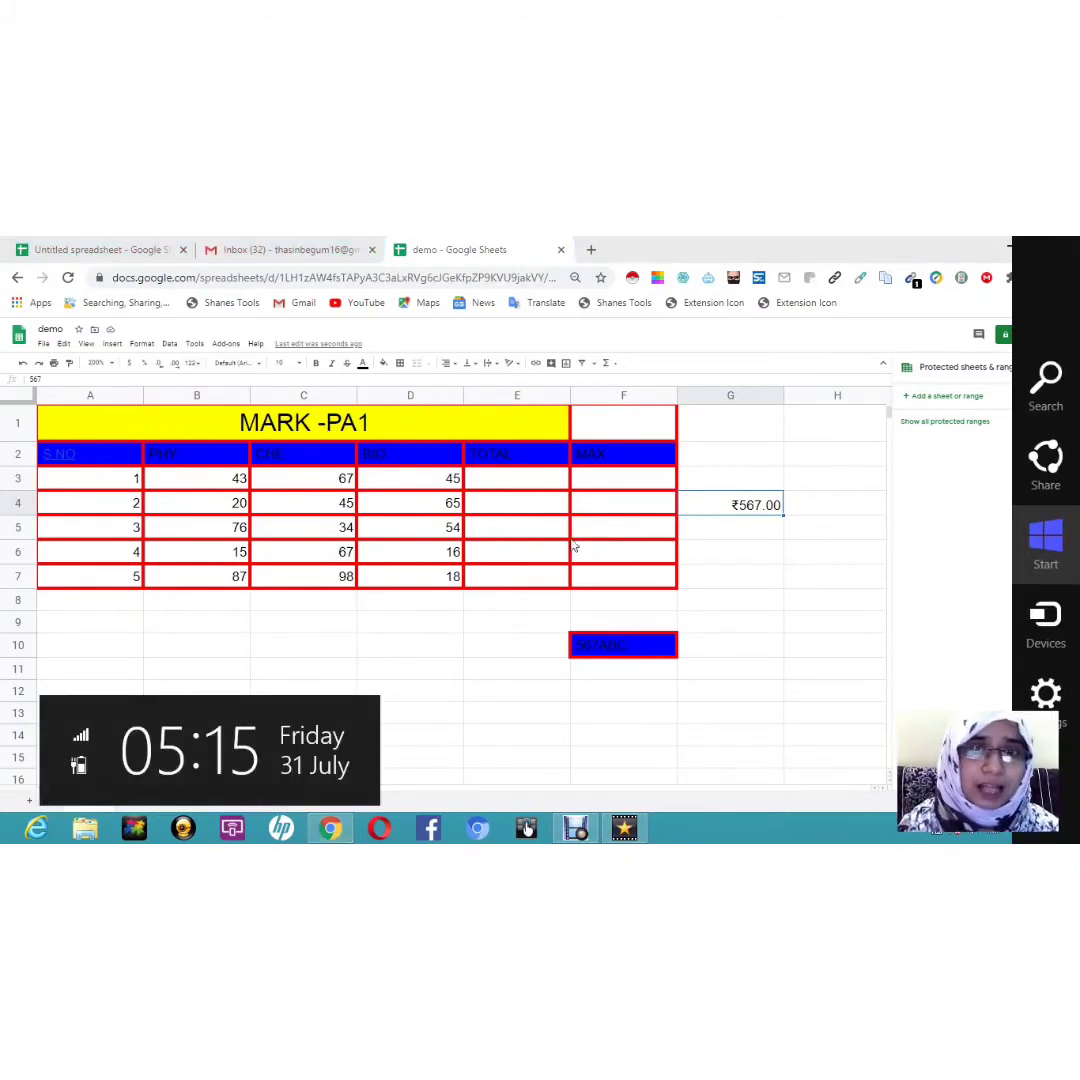
Step: Enter a person's name in cell G10
left_click(737, 602)
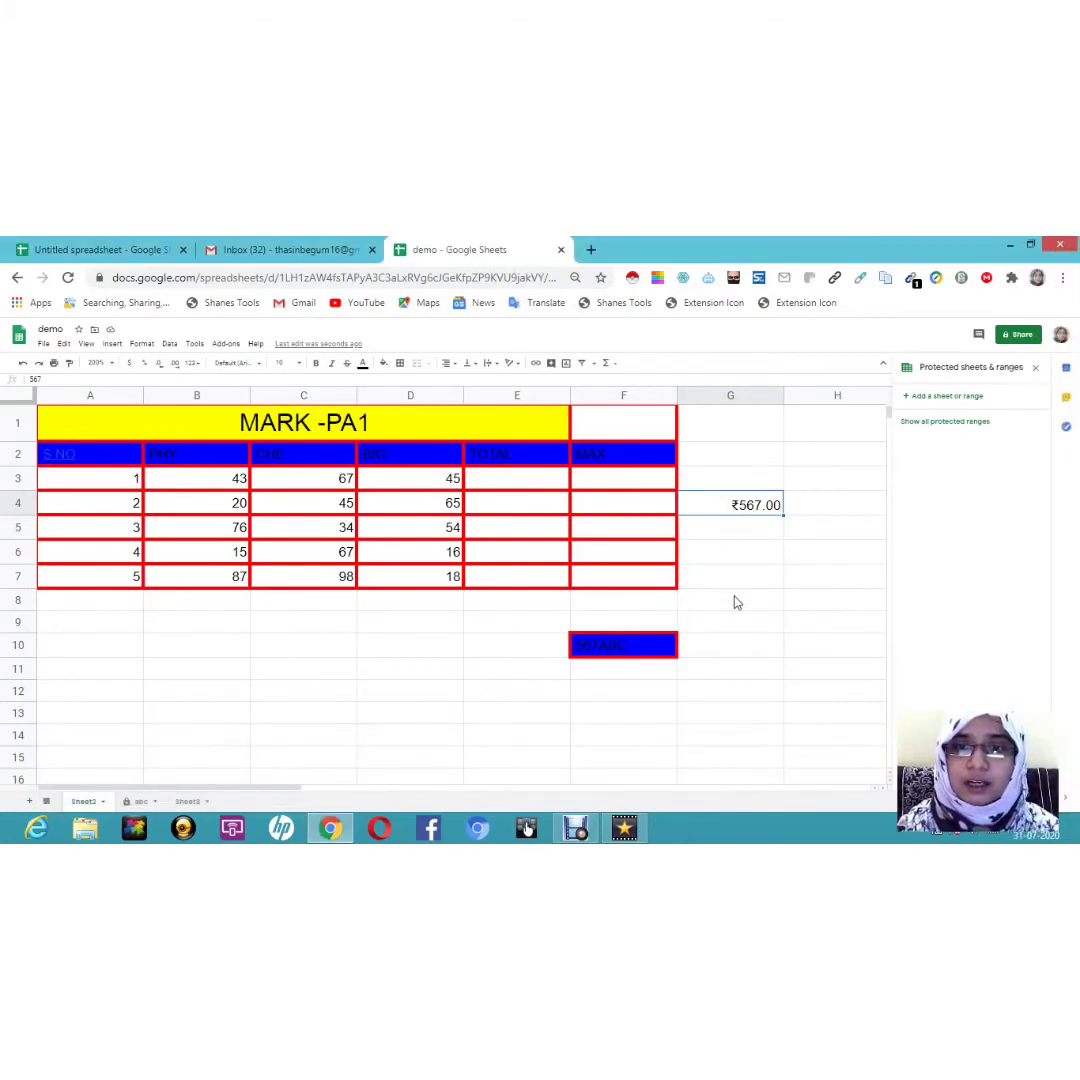
double_click(745, 645)
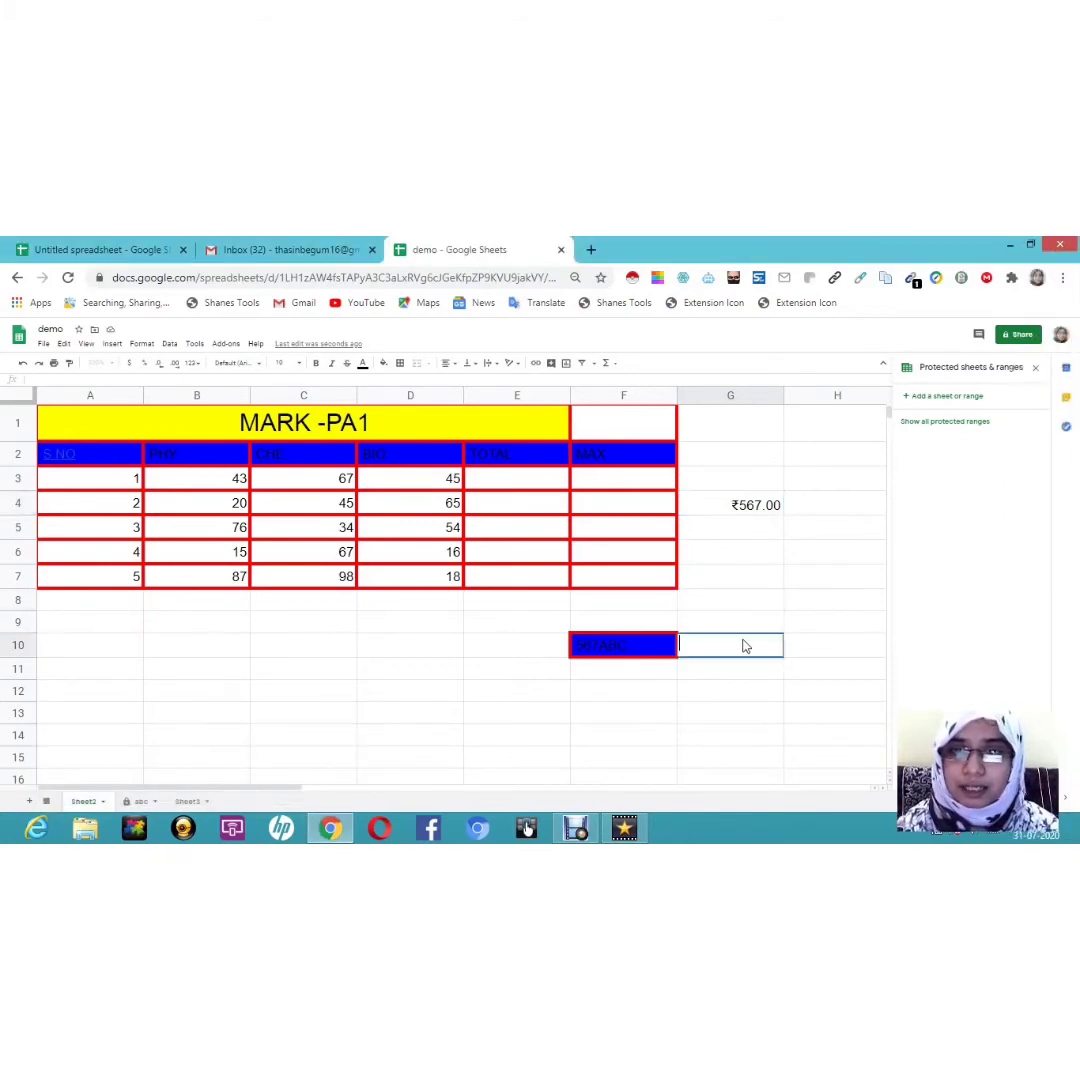
type("THASIN")
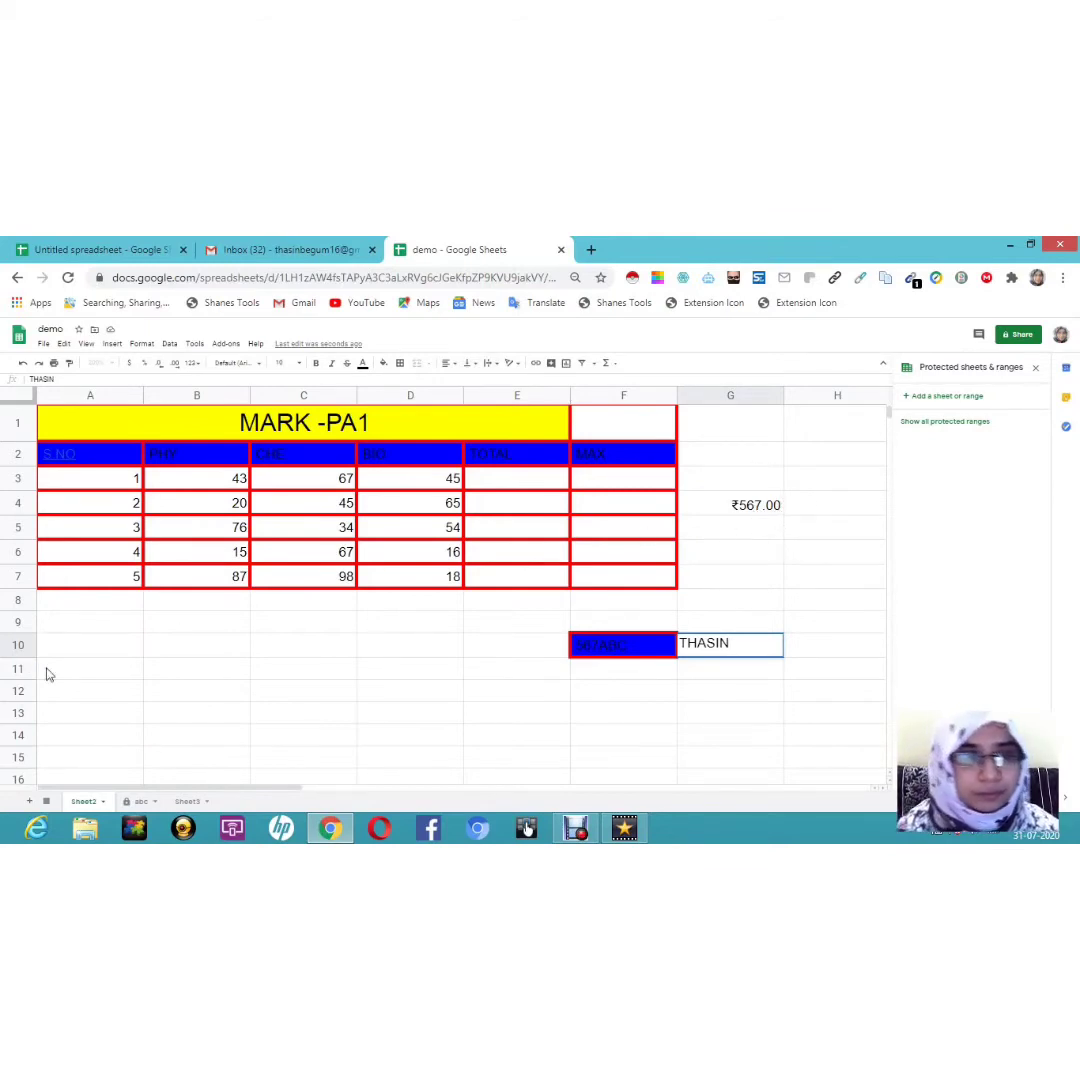
Step: Enter 56 in cell A11 and make row 11 taller
double_click(127, 671)
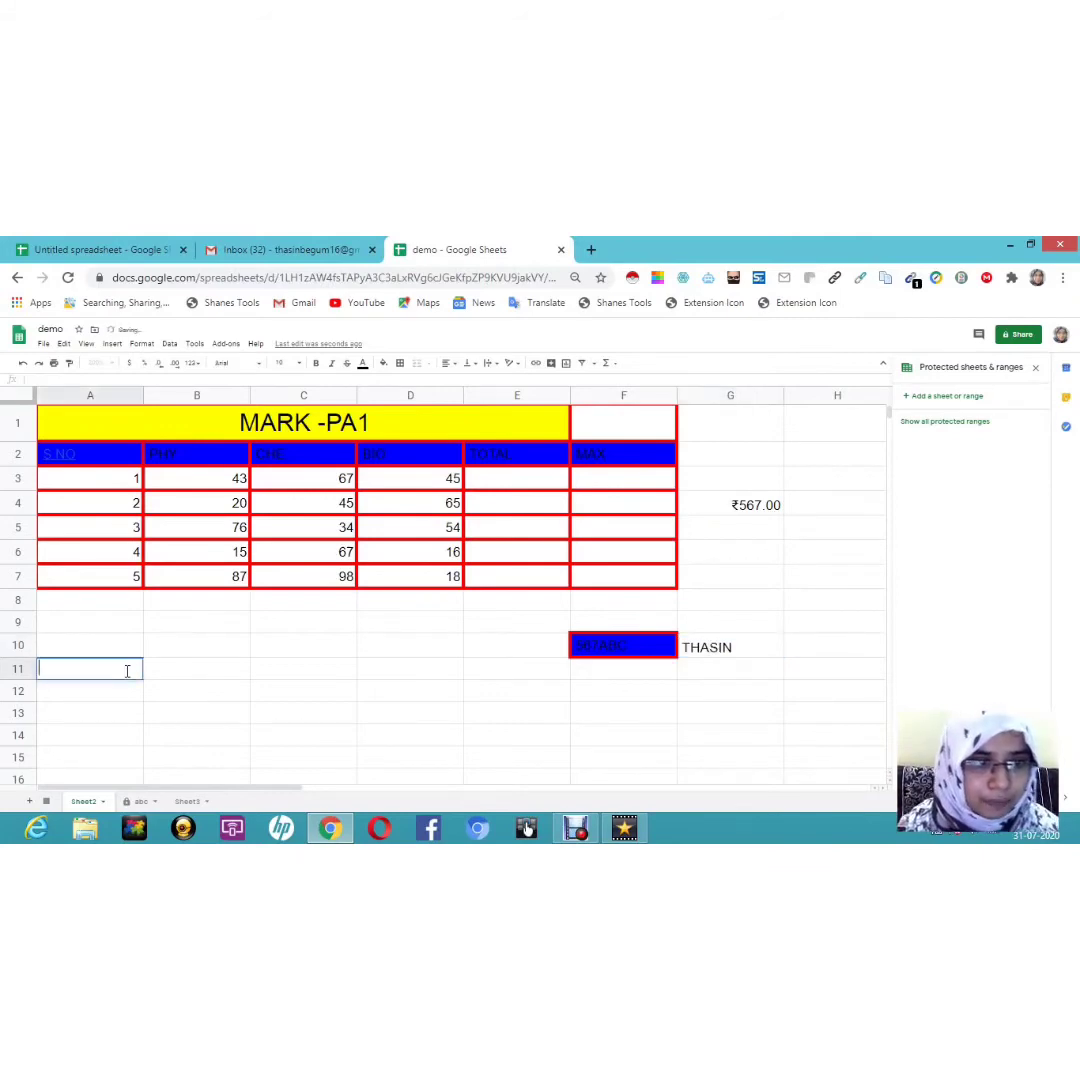
type("56")
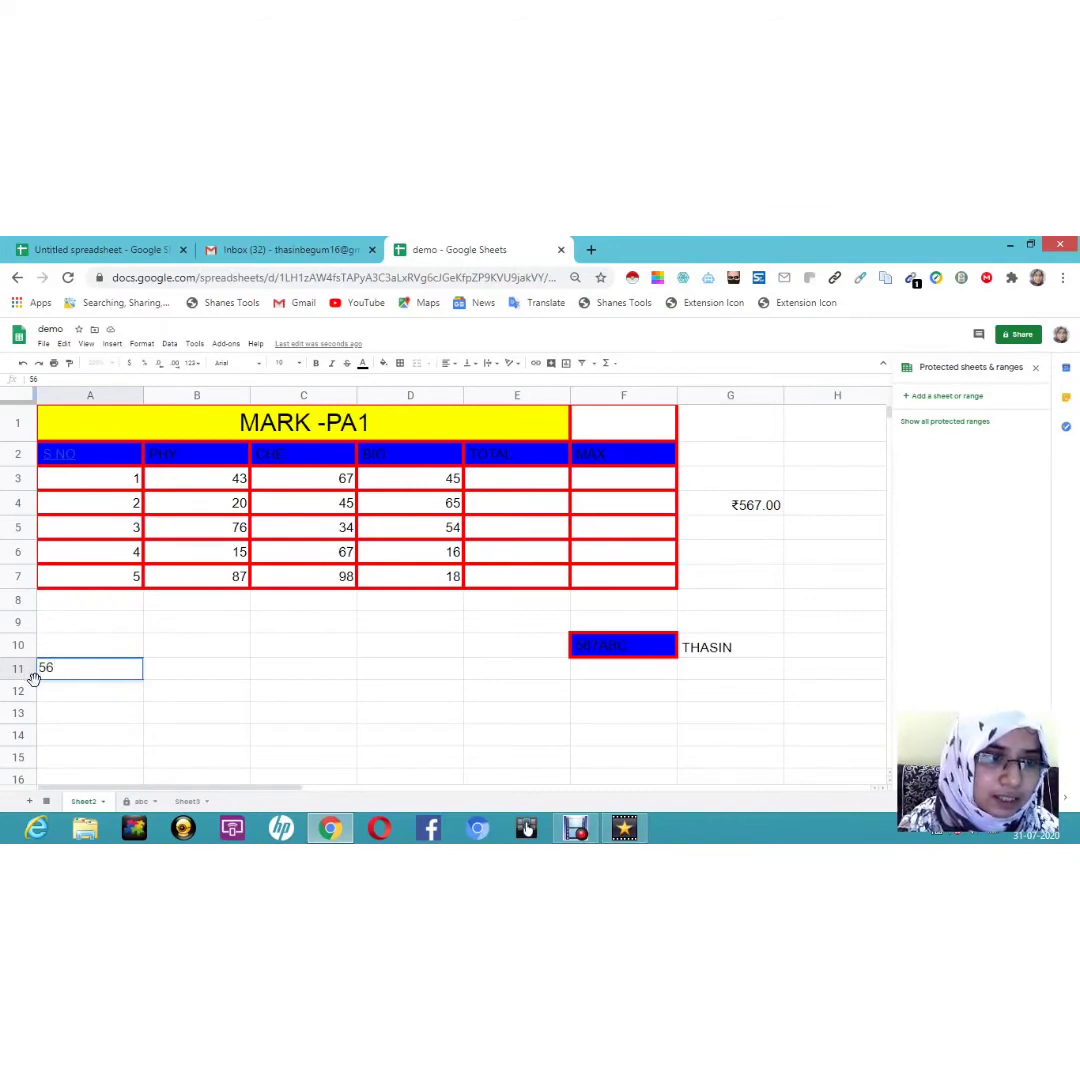
left_click_drag(33, 680, 33, 721)
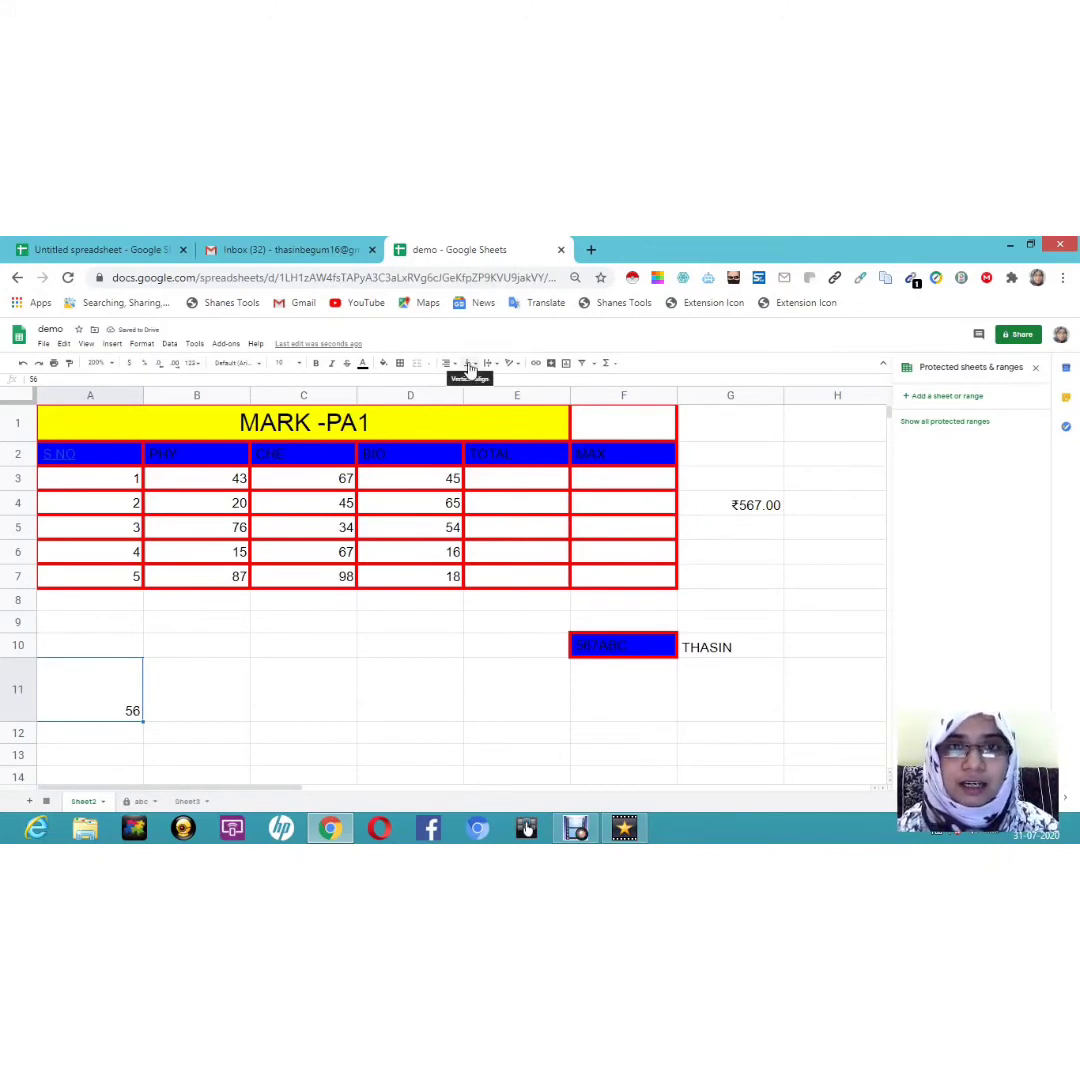
Step: Cycle A11 through top, middle and bottom vertical alignment, ending on Top
left_click(470, 365)
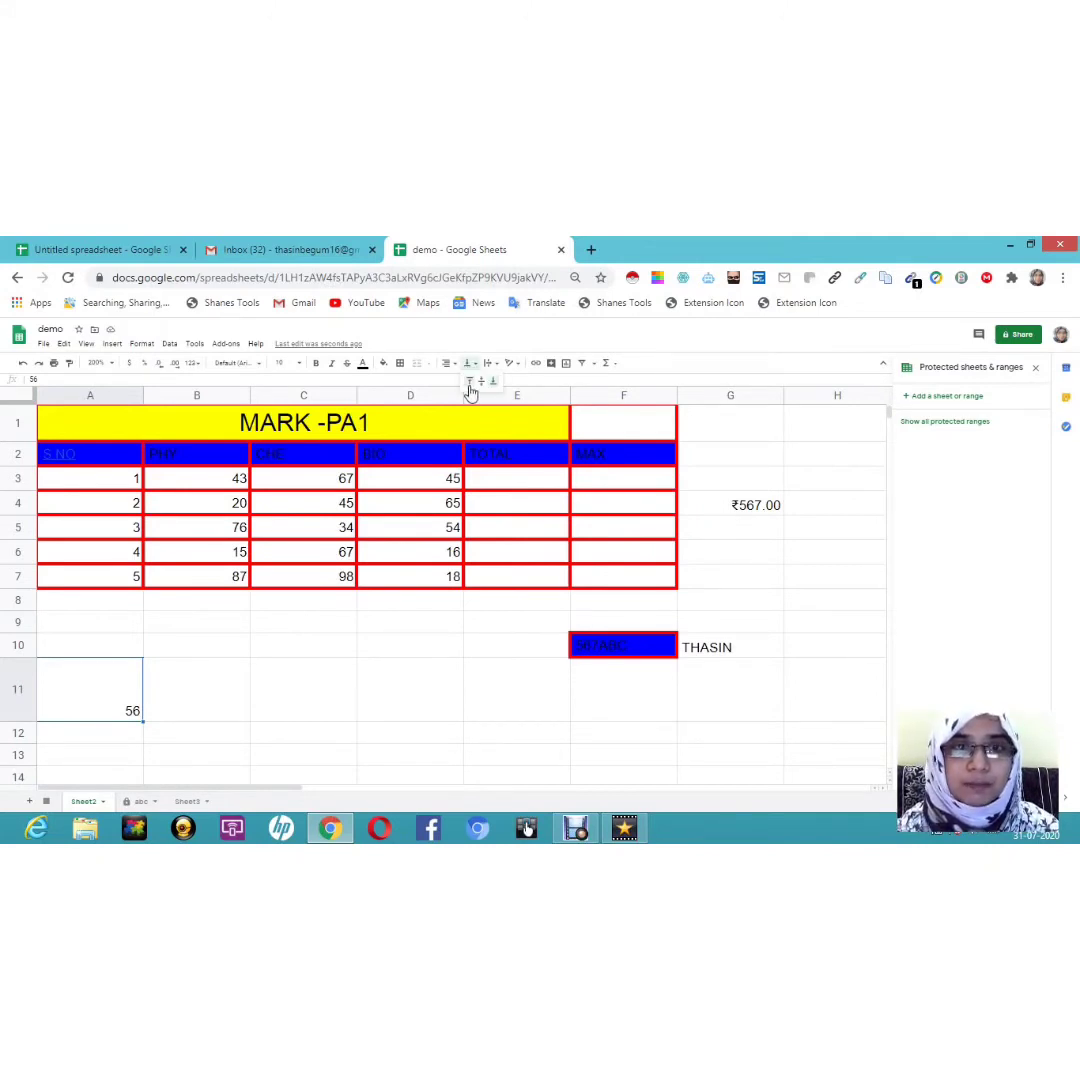
left_click(470, 382)
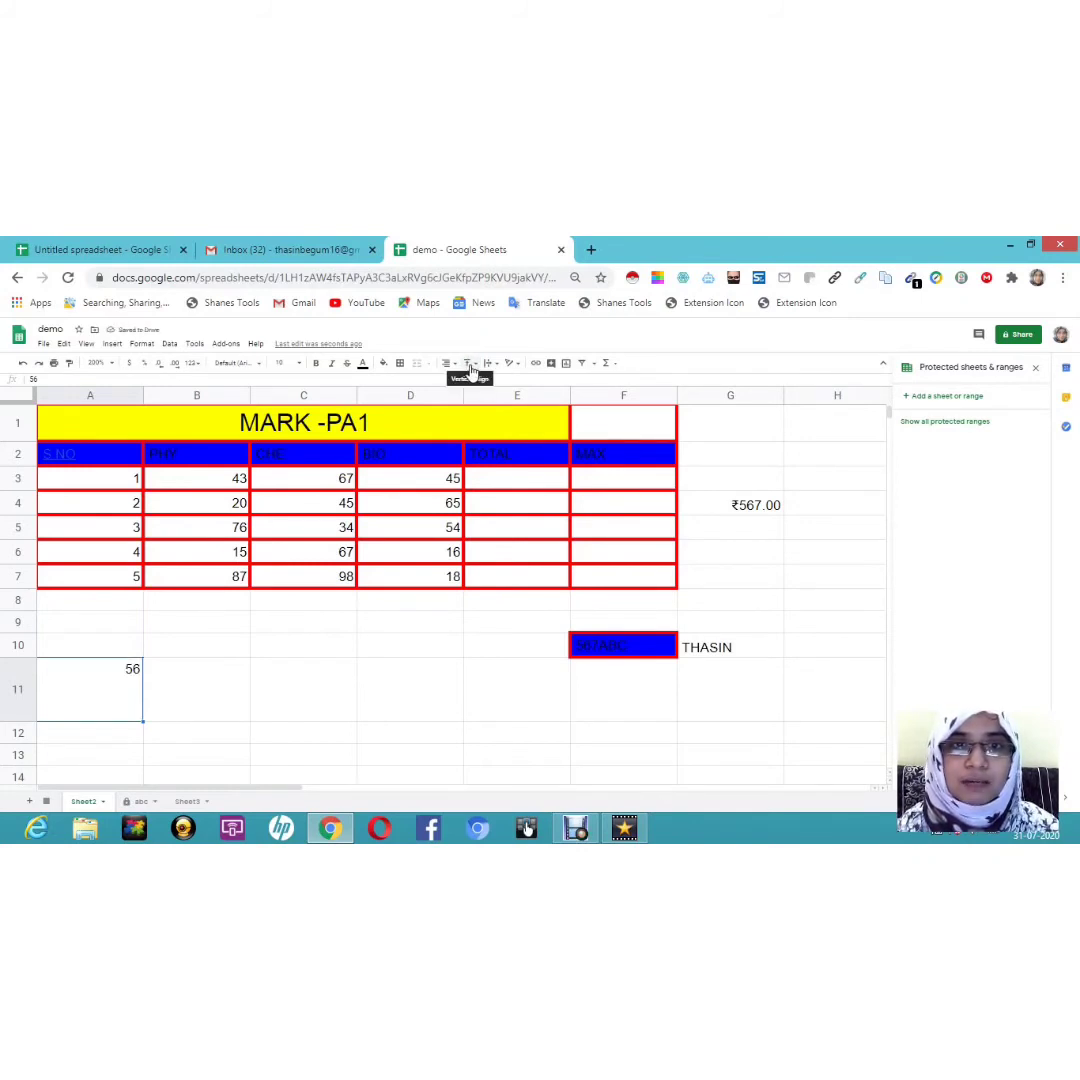
left_click(469, 369)
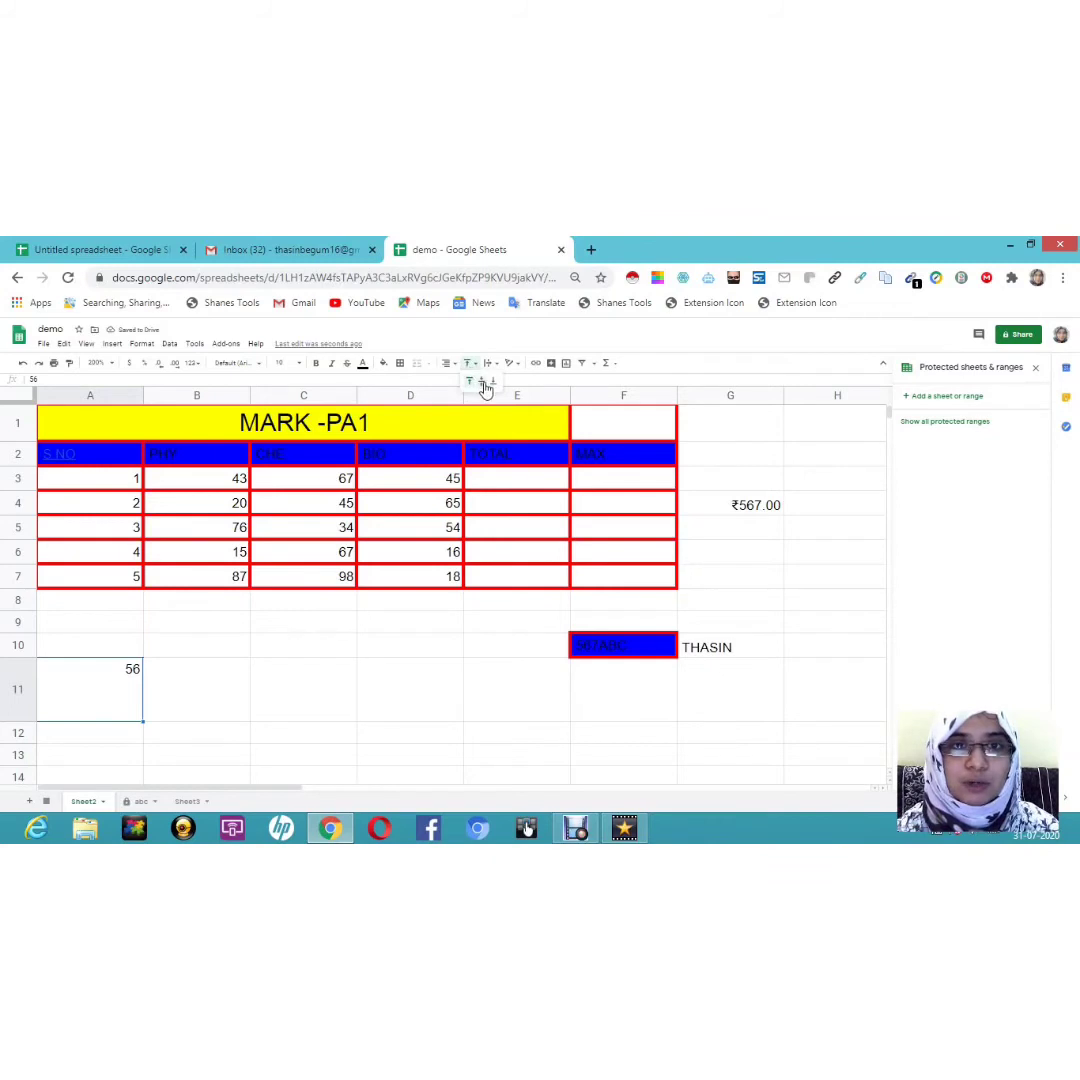
left_click(482, 382)
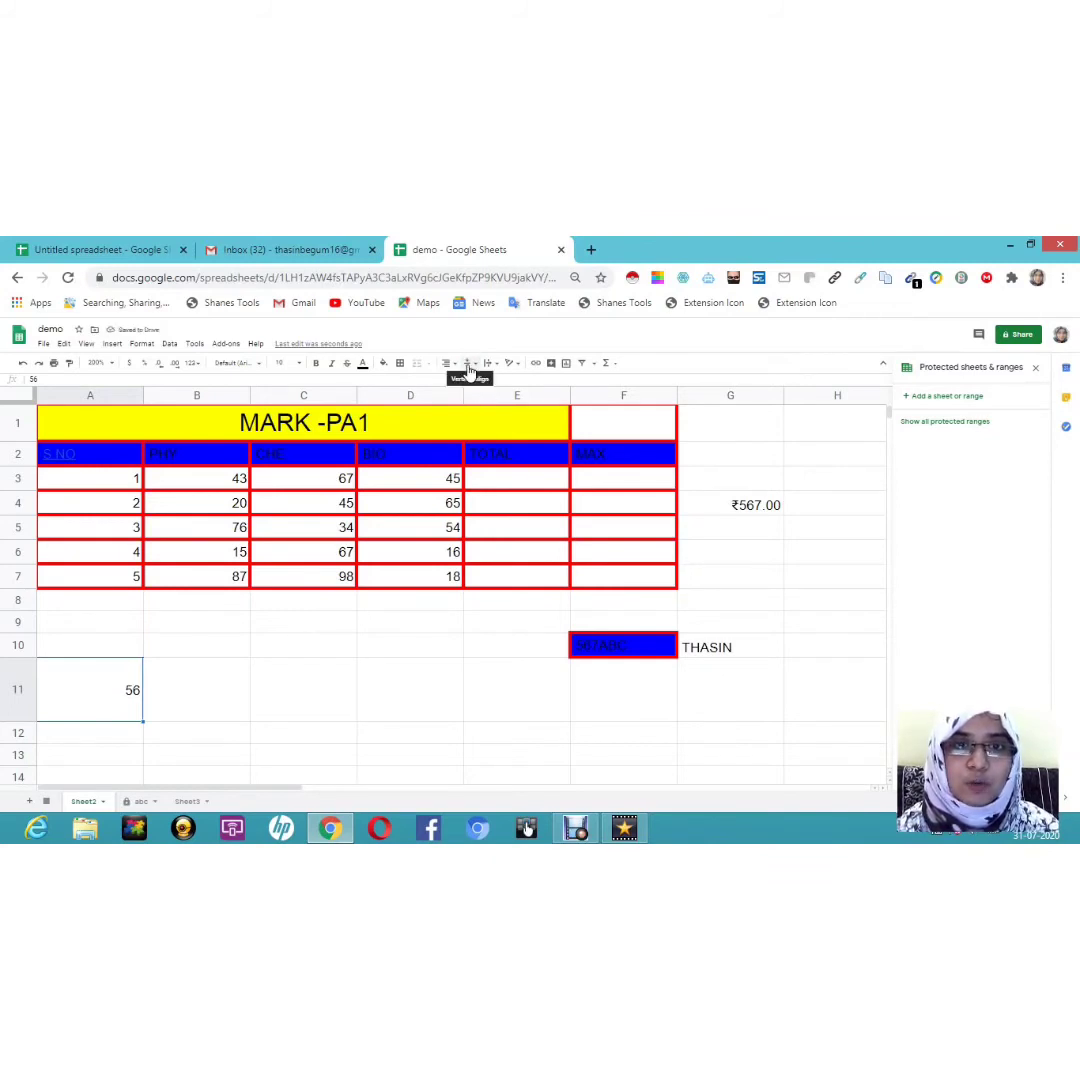
left_click(469, 369)
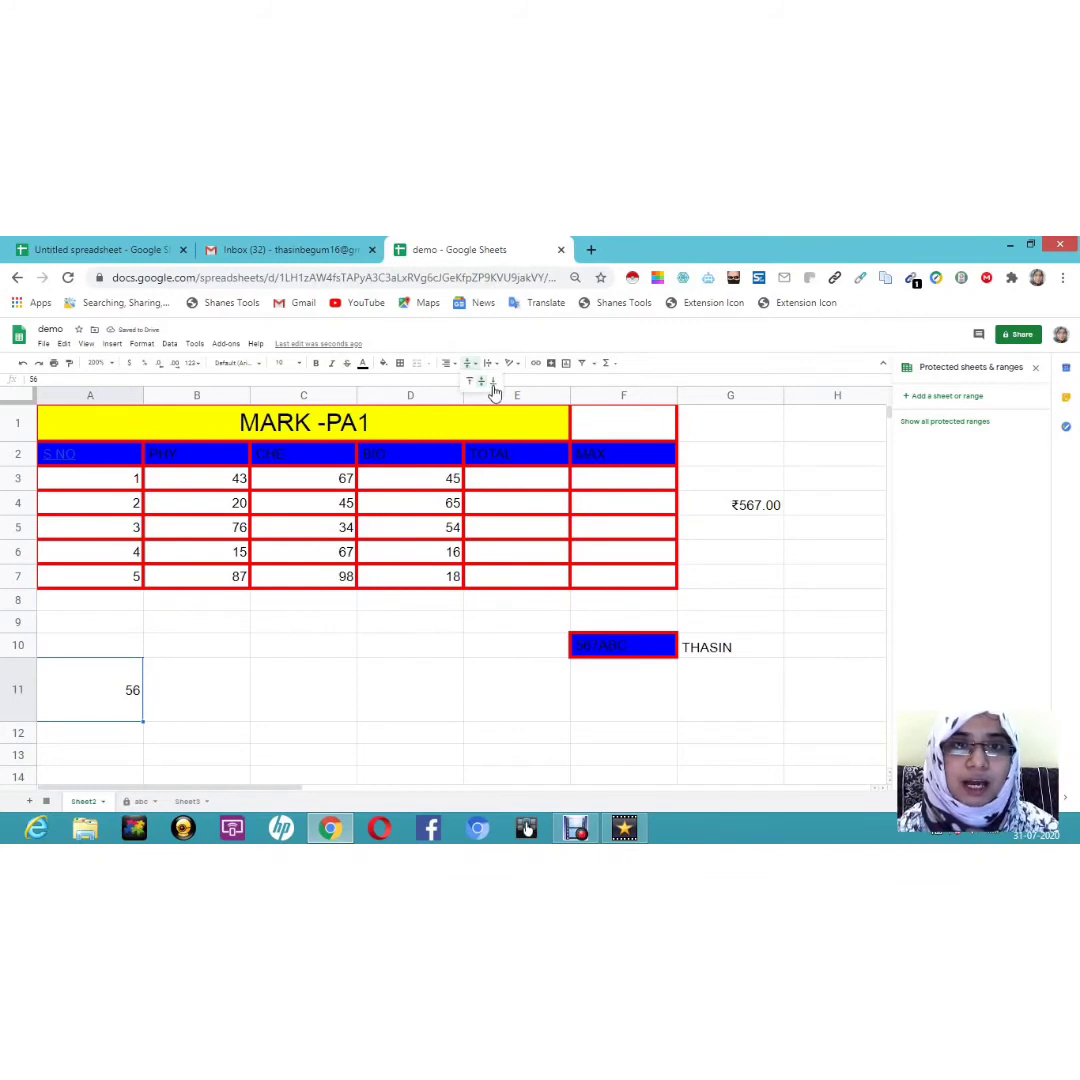
left_click(493, 388)
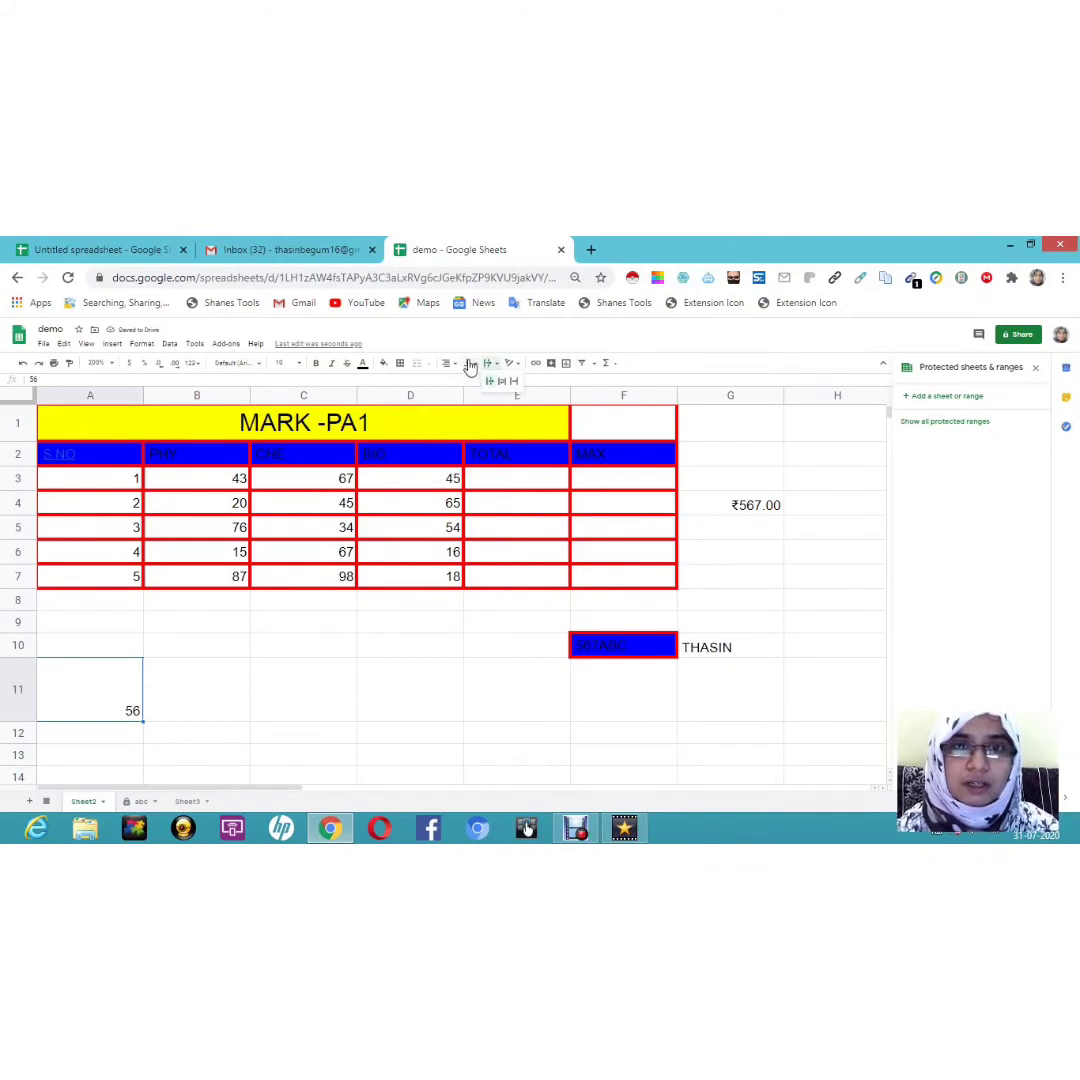
left_click(470, 364)
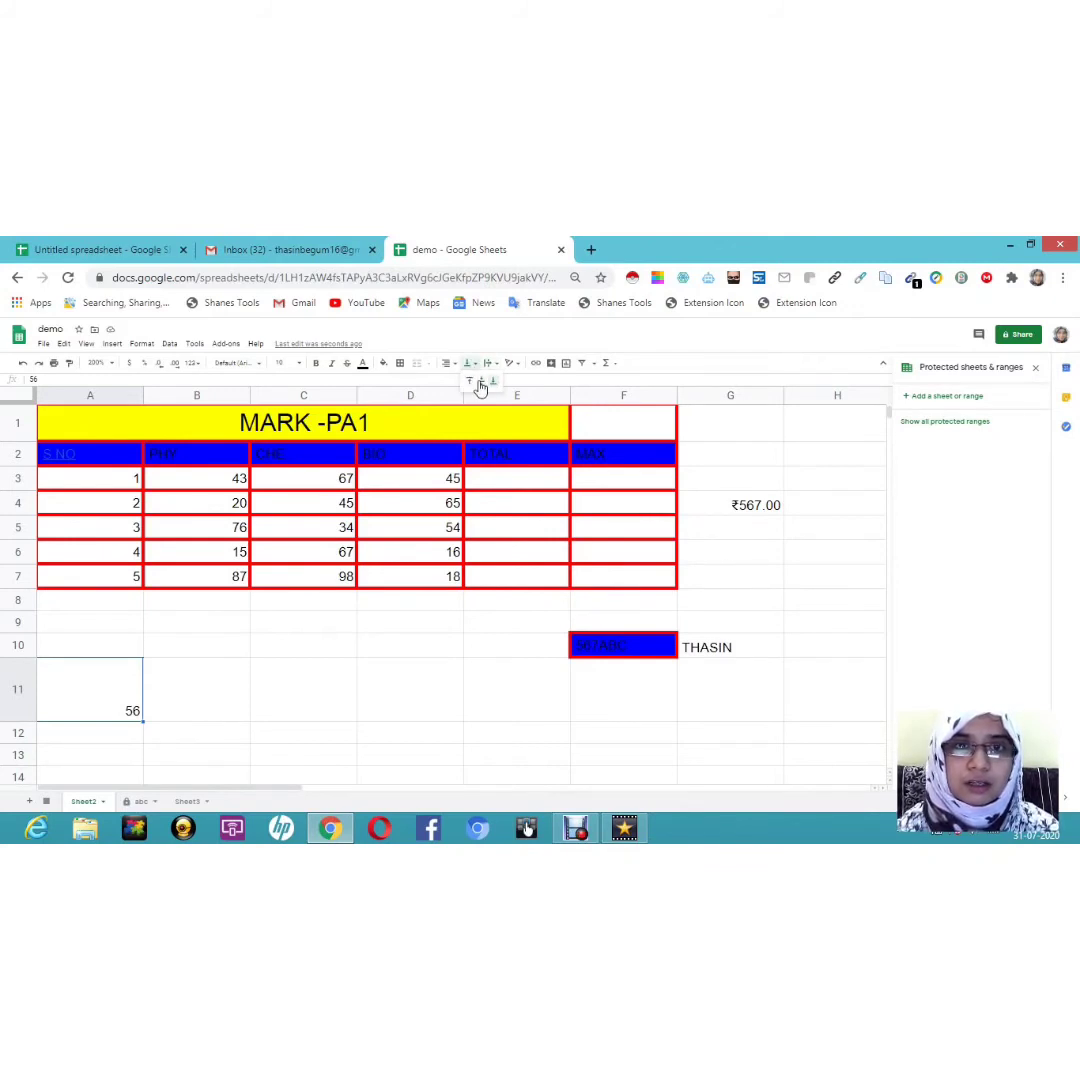
left_click(481, 383)
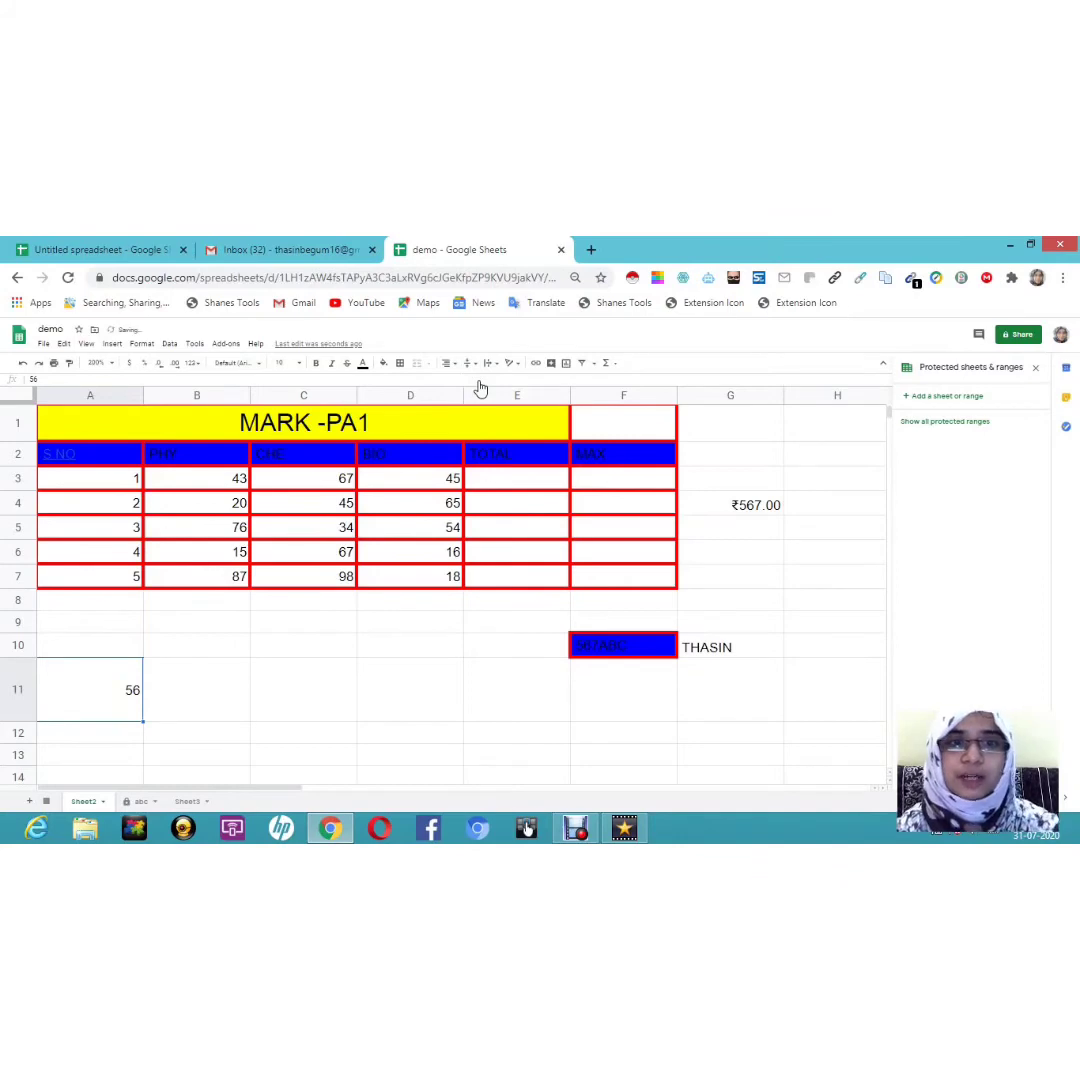
left_click(467, 365)
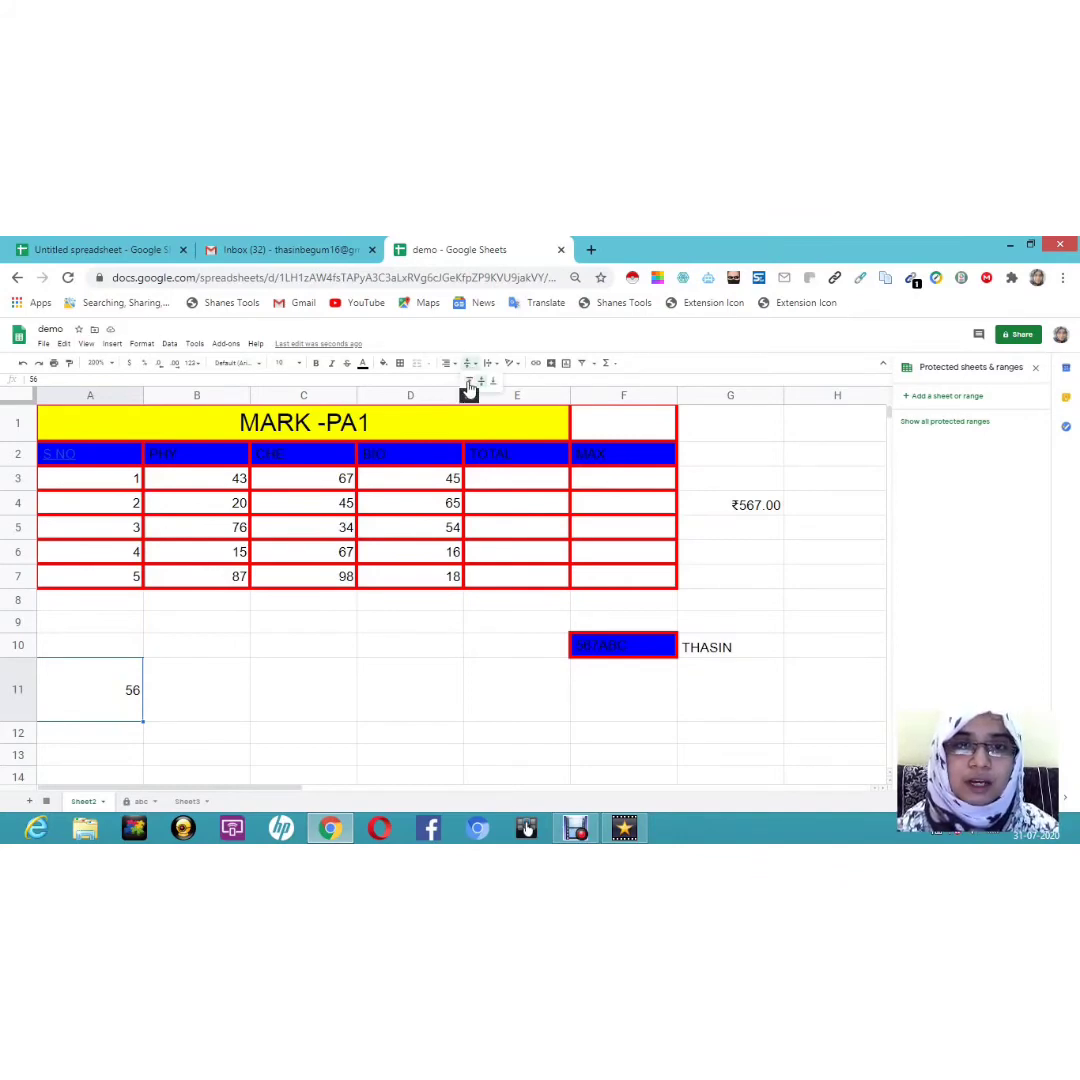
left_click(470, 383)
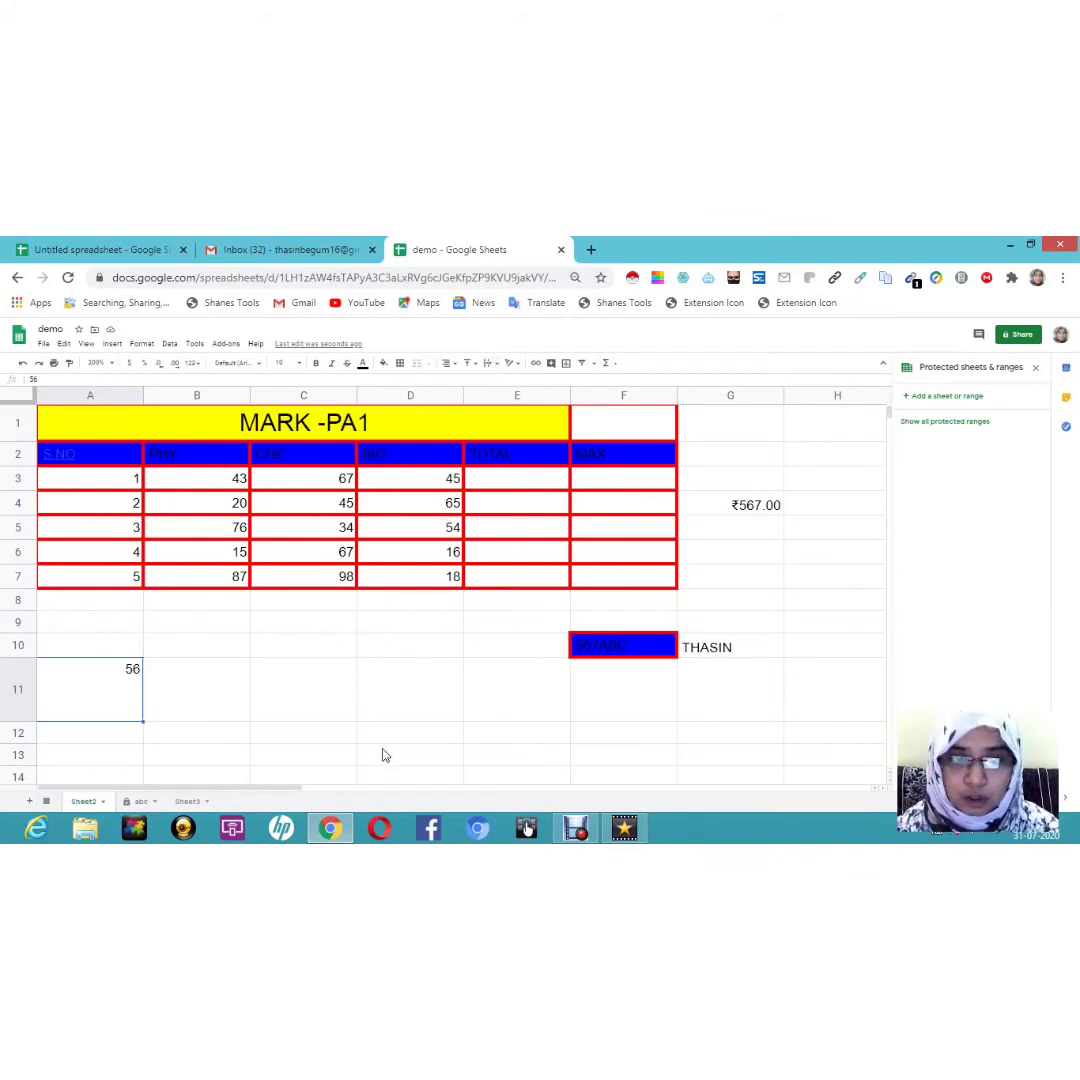
Step: Enter 'HIILS STATION I LOVE TO VISIT' in G6 with text wrapping set to Wrap
left_click(766, 556)
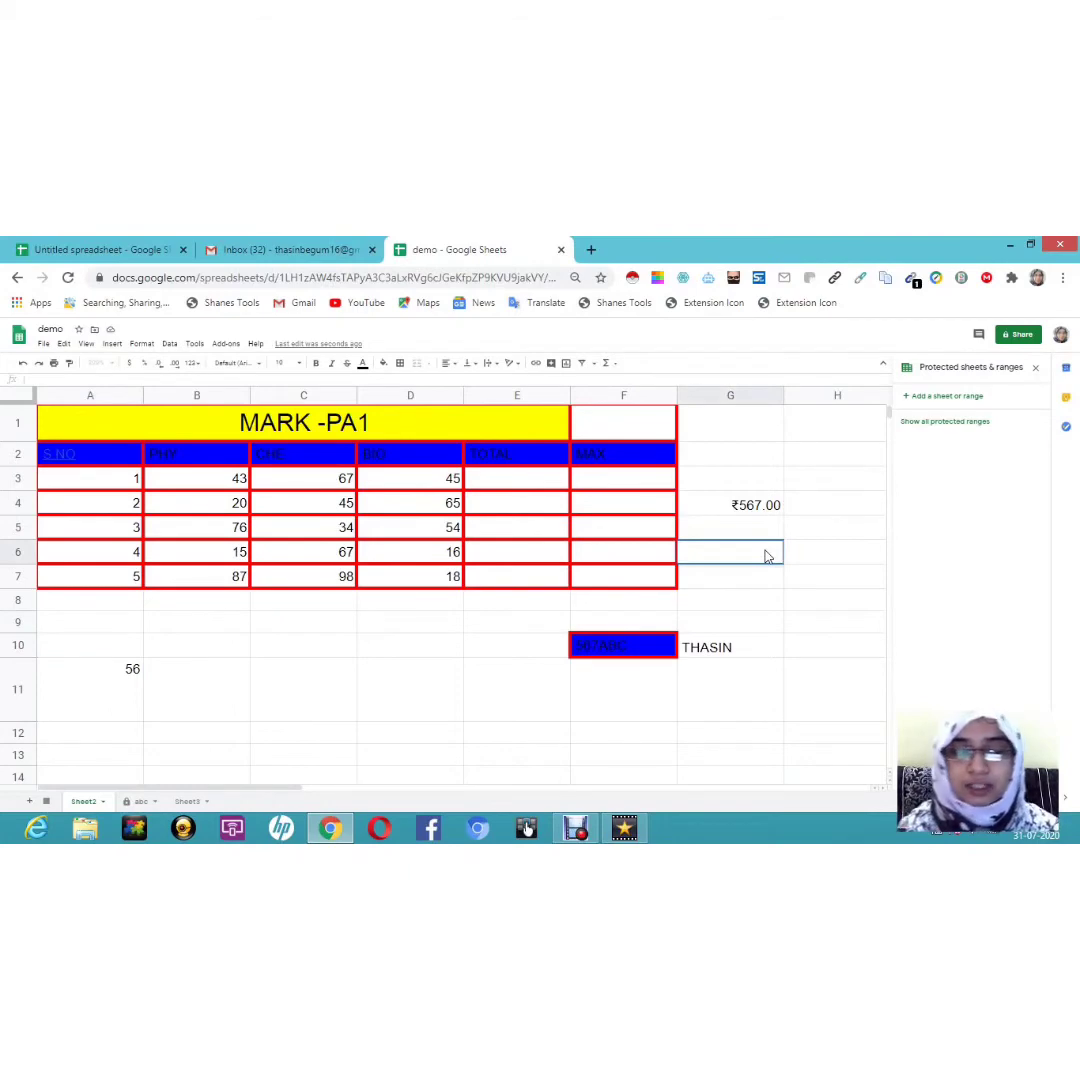
type("THA")
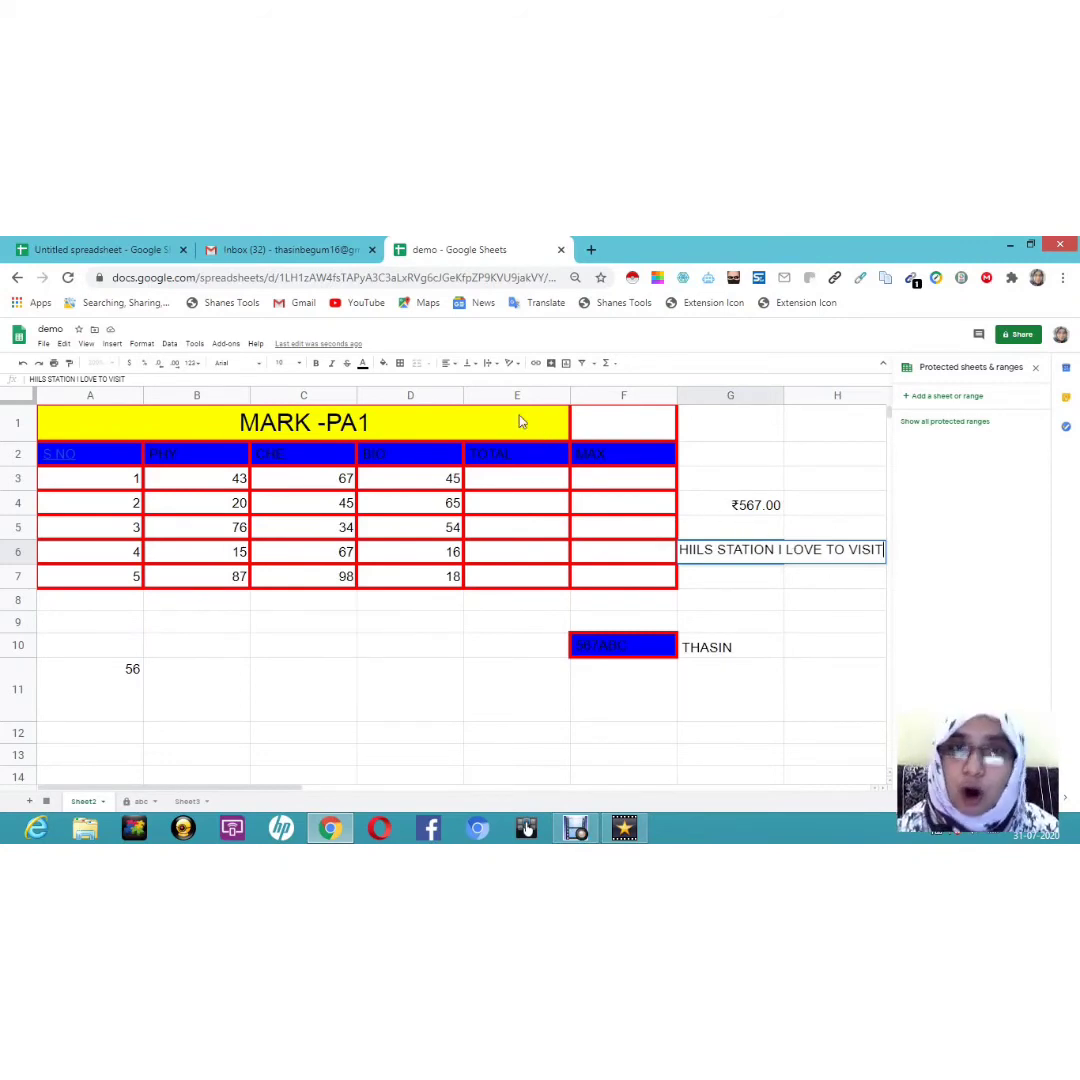
left_click(490, 366)
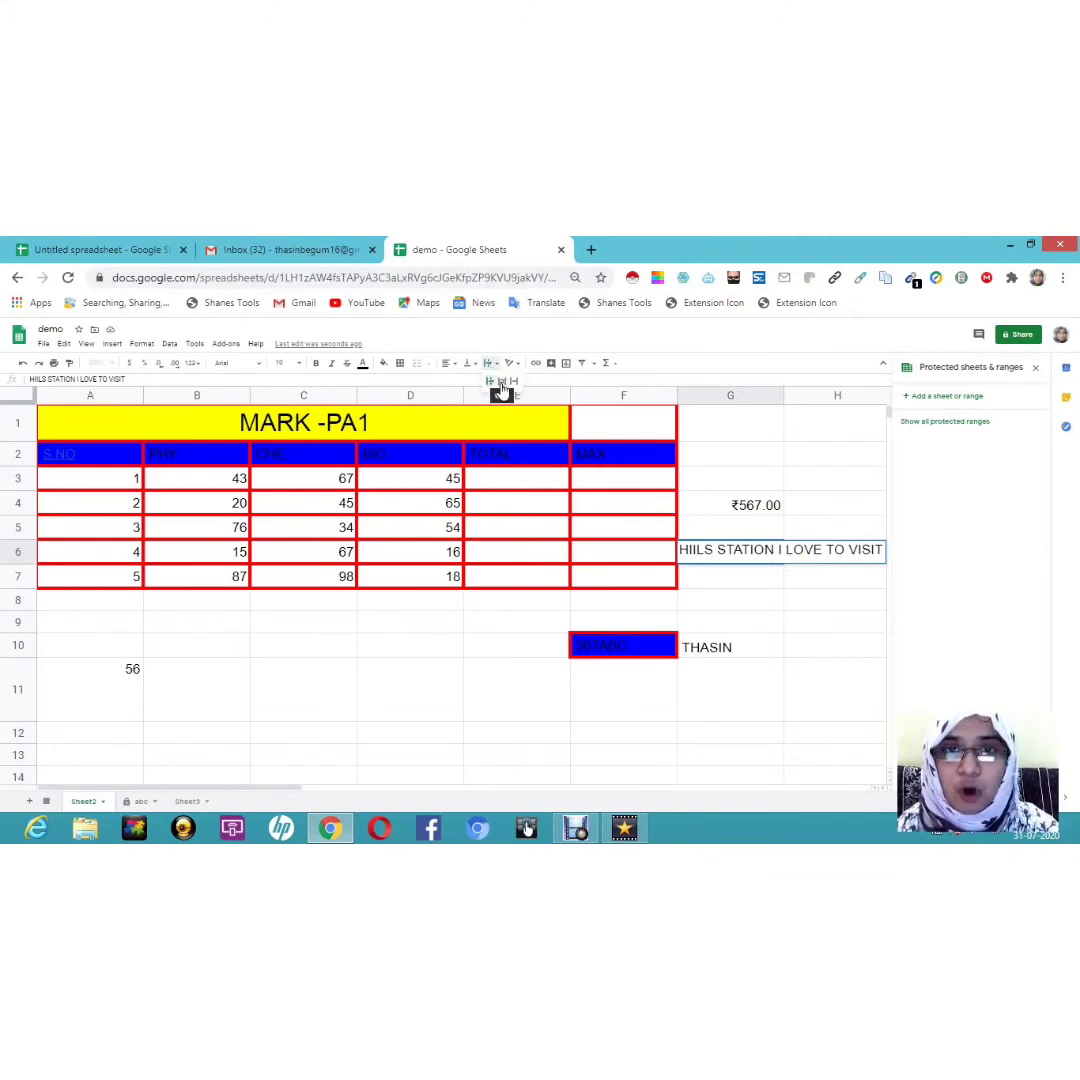
left_click(502, 384)
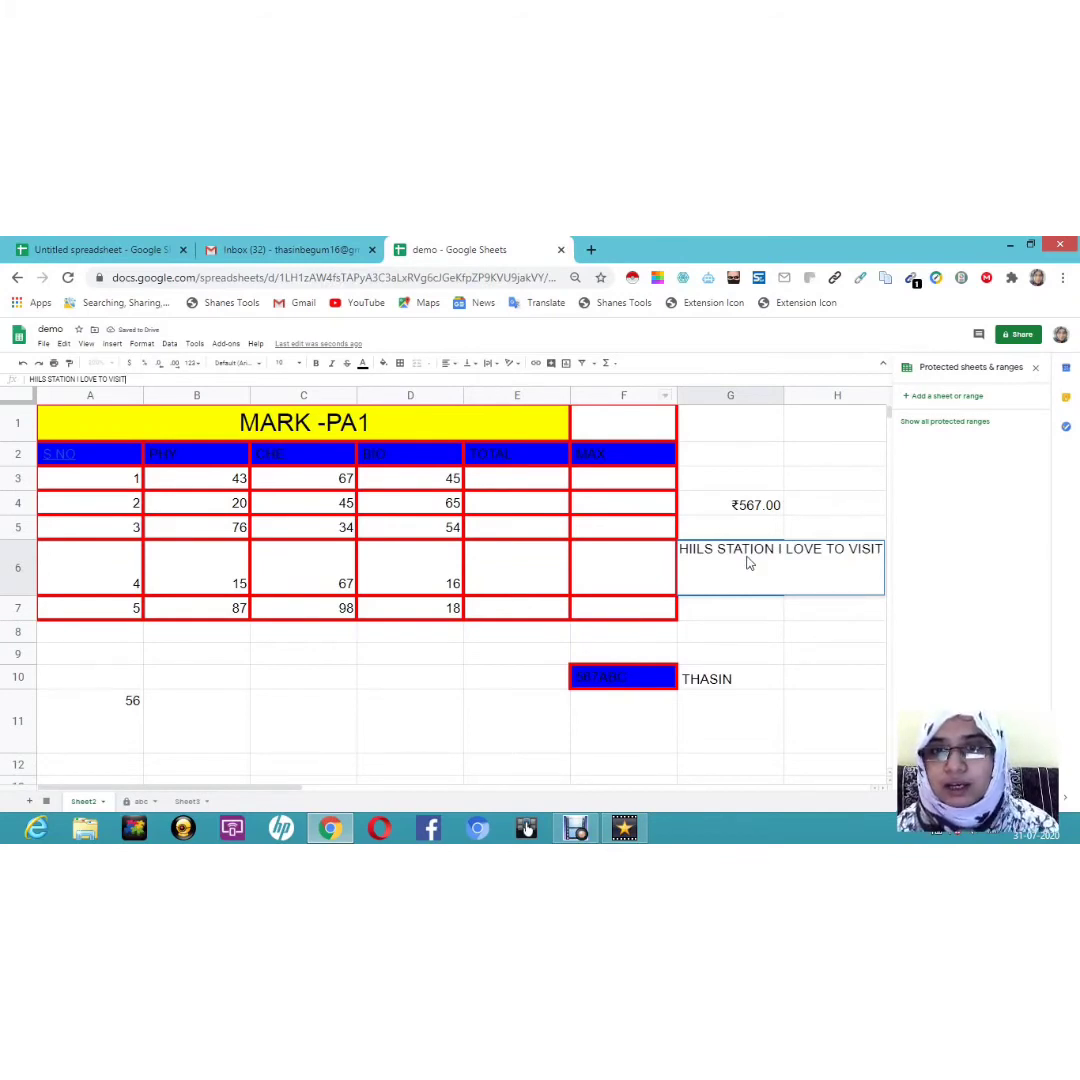
left_click(728, 632)
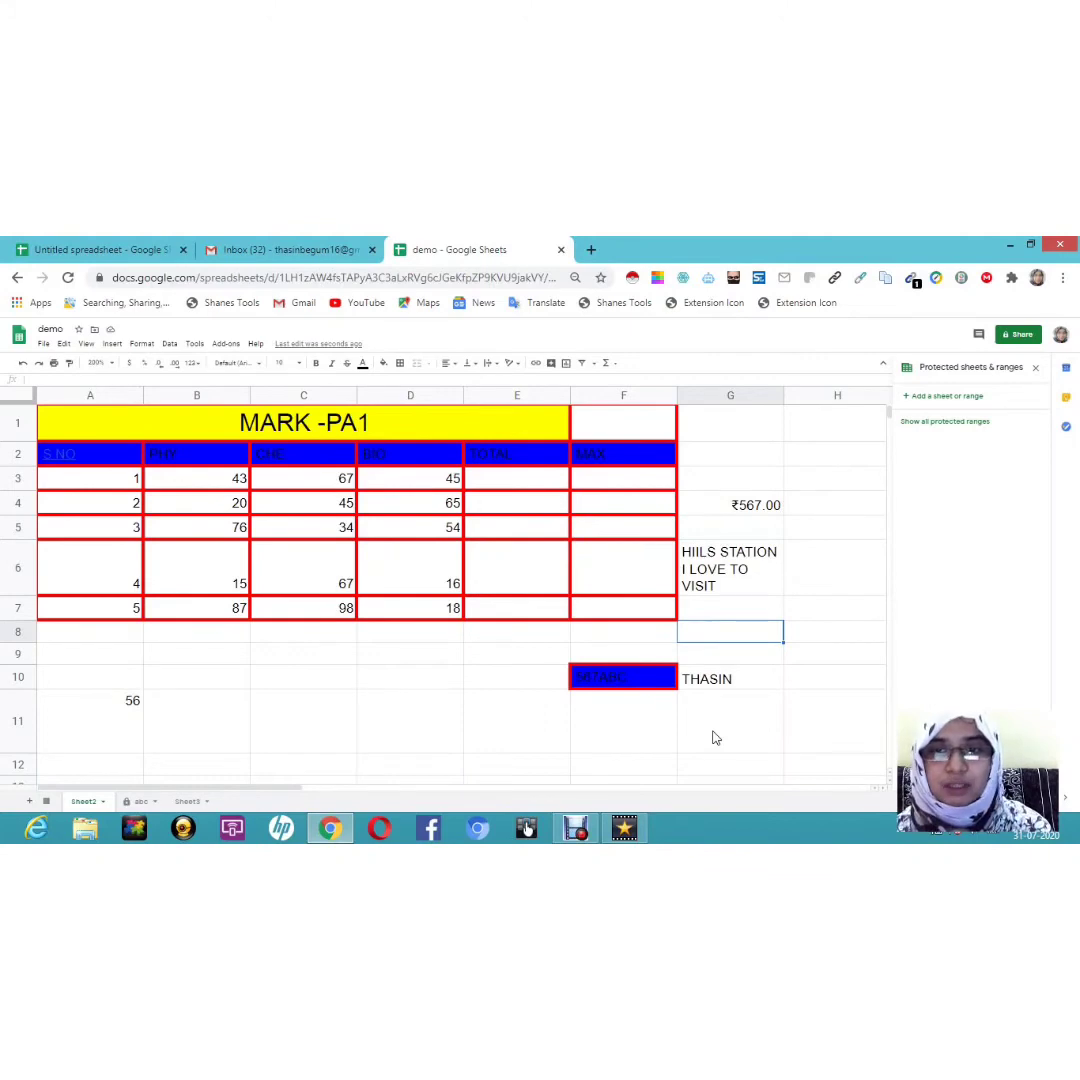
Step: Switch G6 to Overflow, then Clip, and widen column G to fit the text
left_click(750, 583)
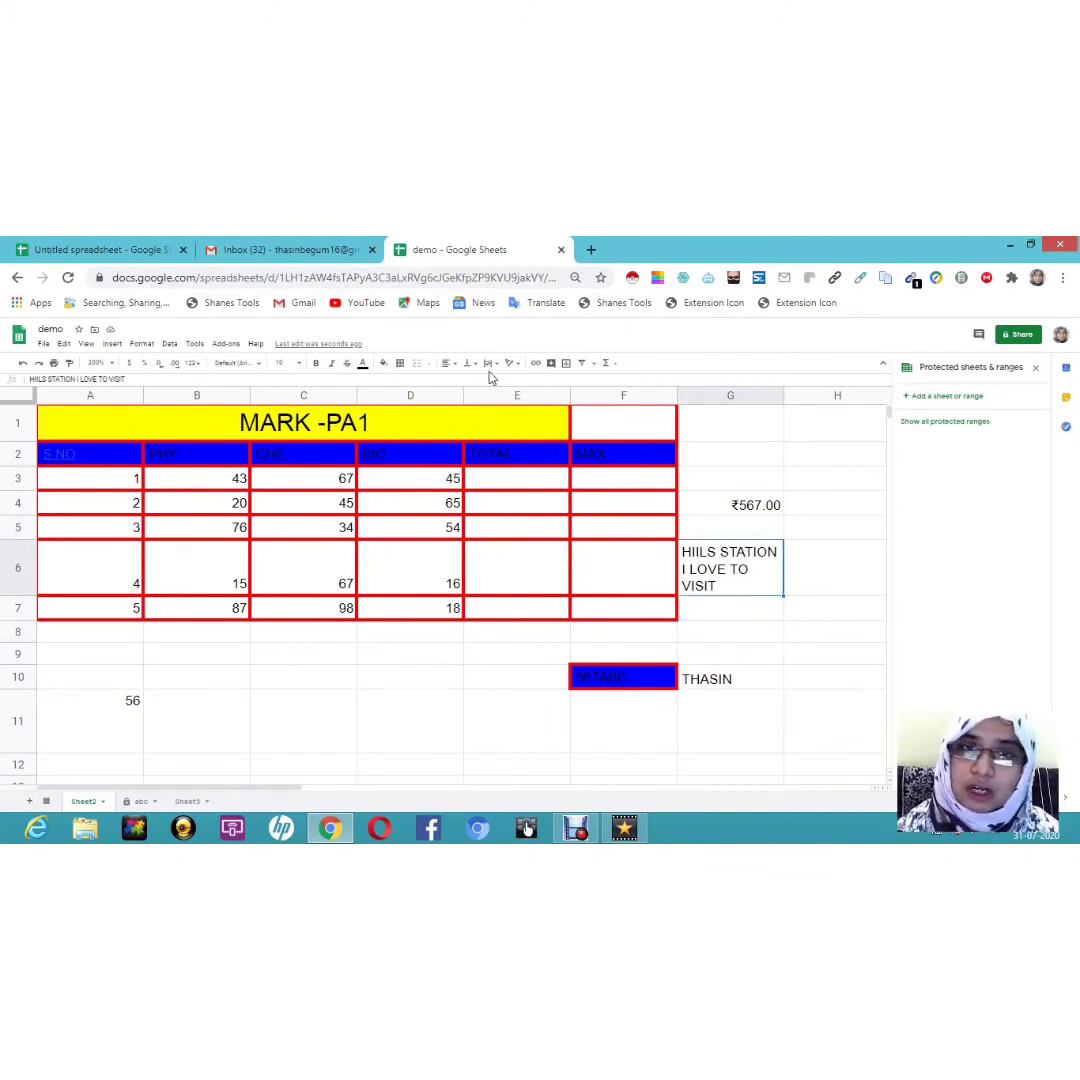
left_click(490, 363)
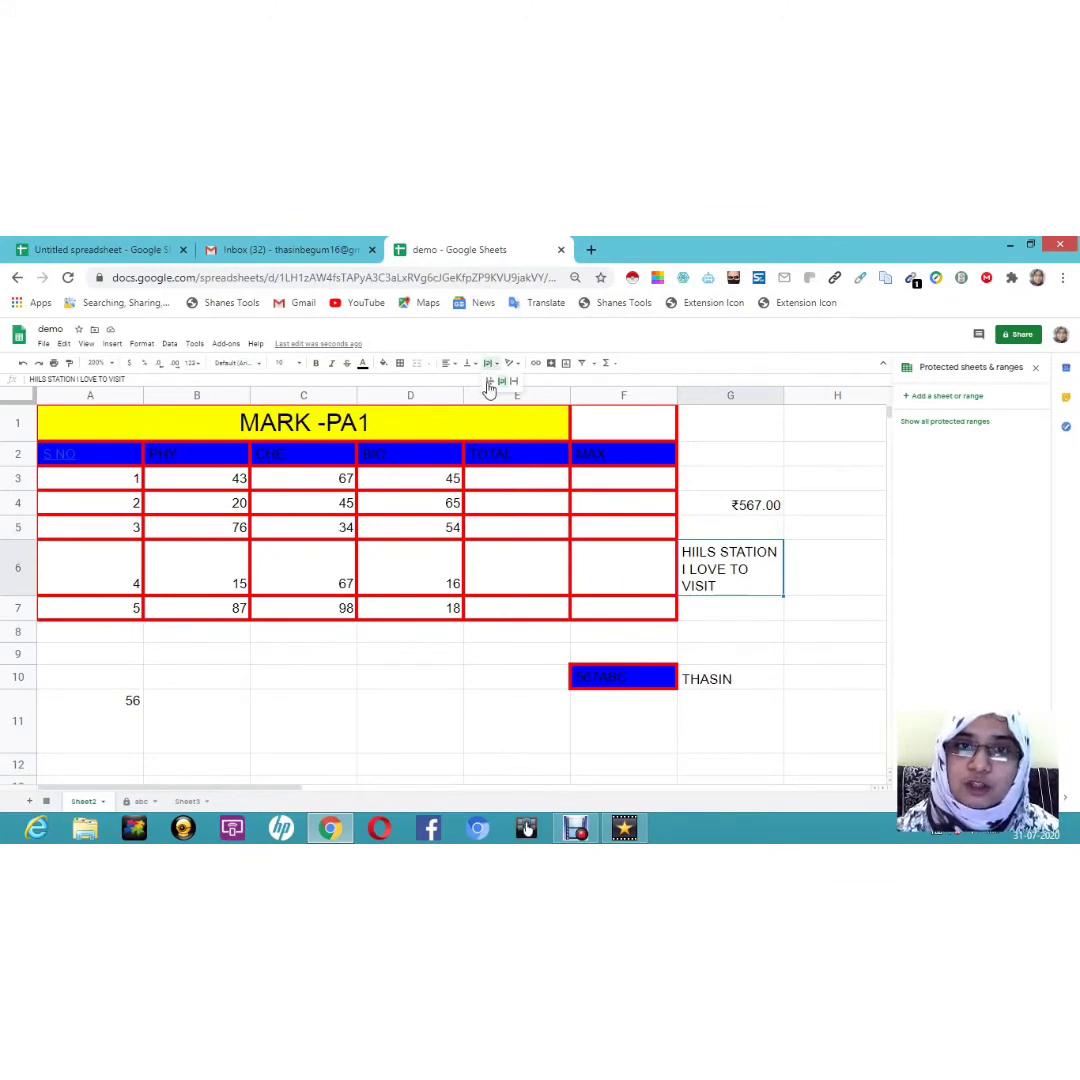
left_click(488, 382)
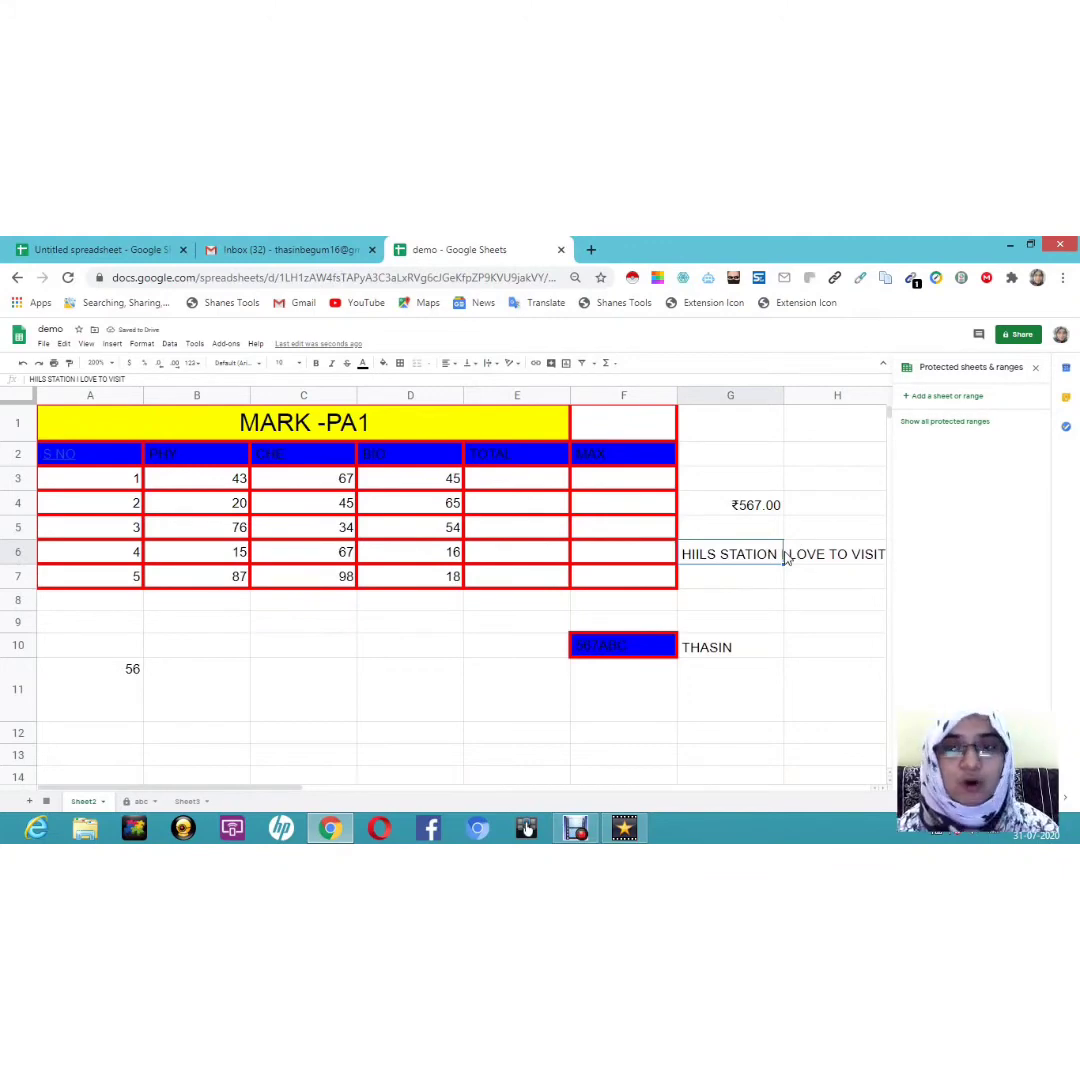
left_click(489, 366)
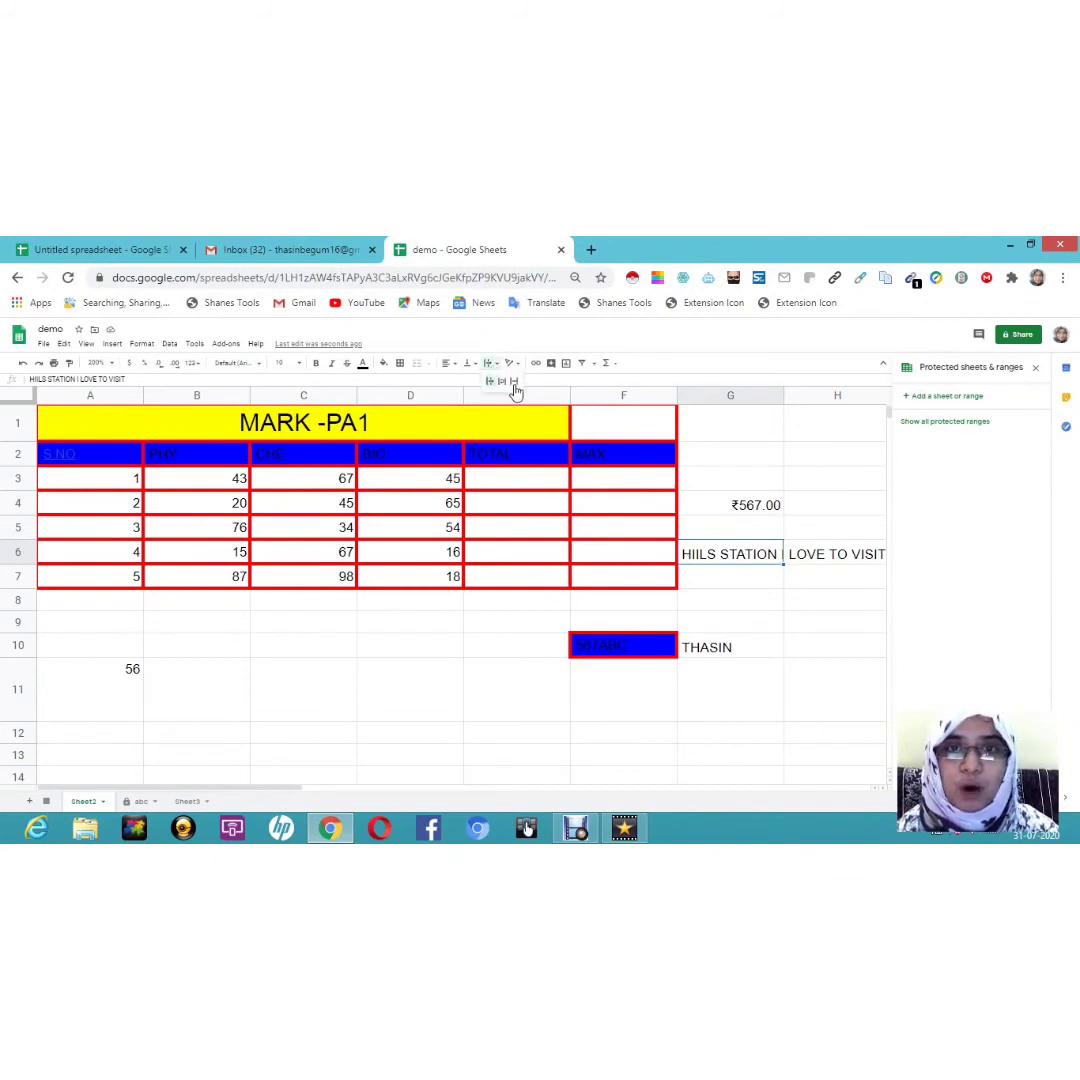
left_click(514, 384)
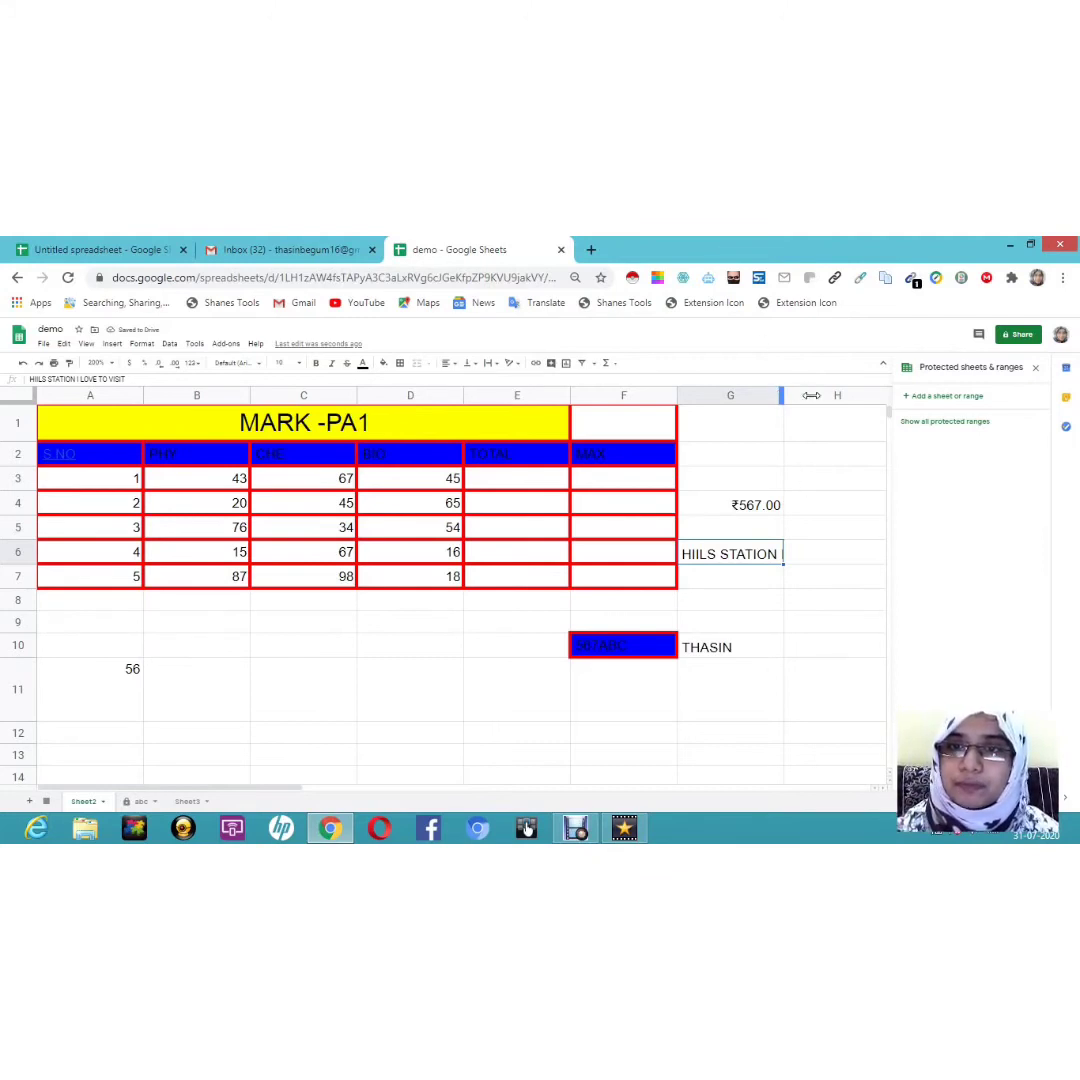
left_click_drag(811, 395, 886, 400)
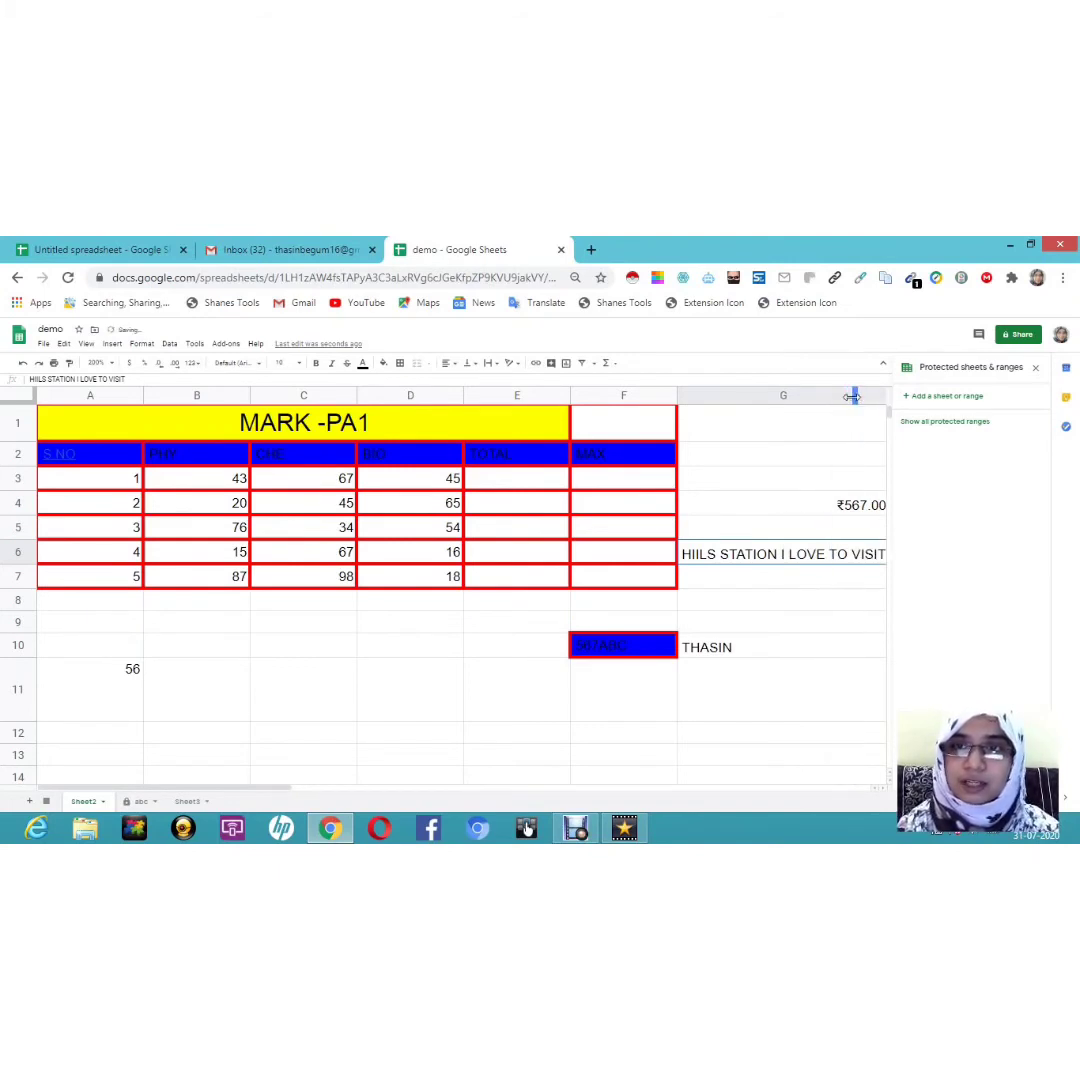
left_click(852, 398)
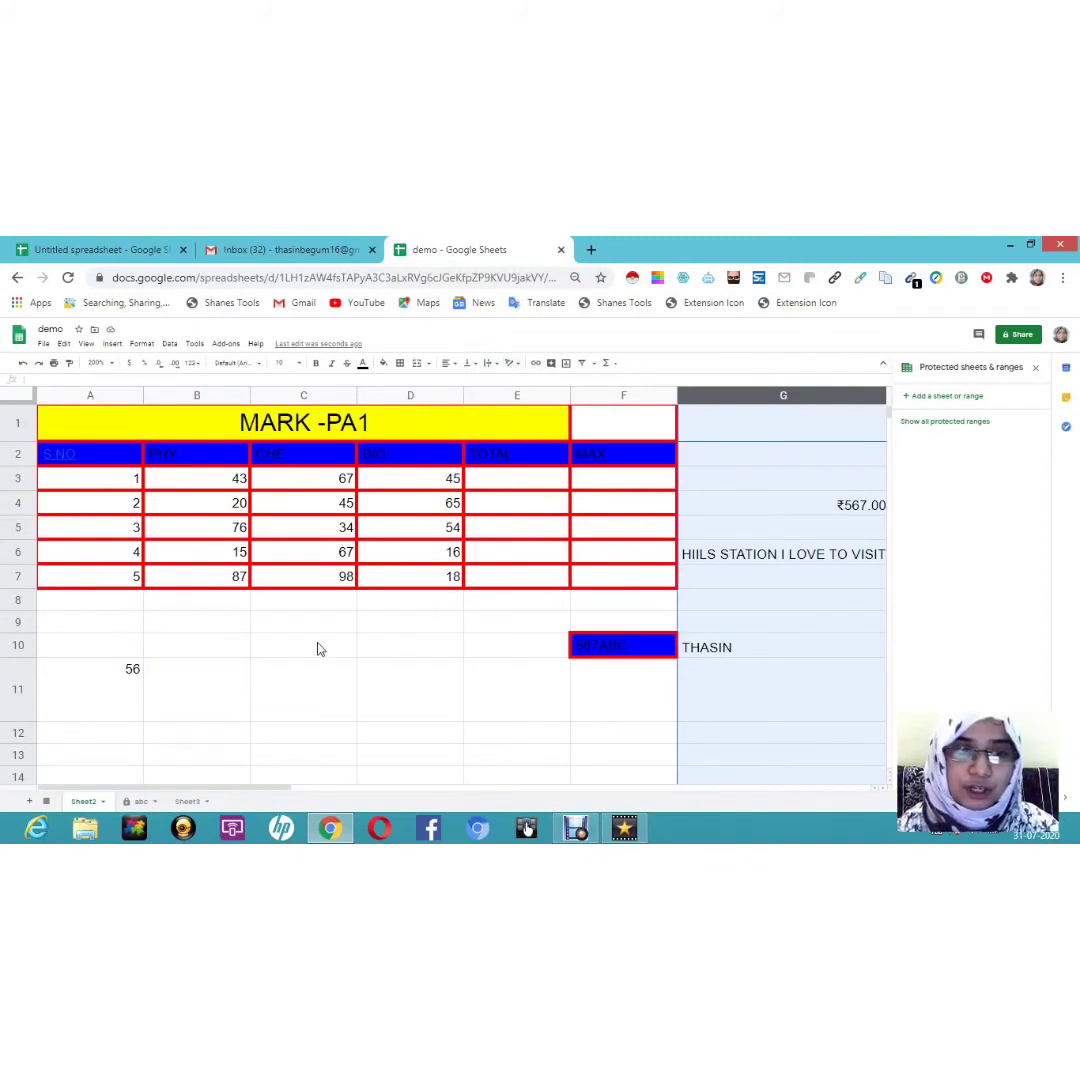
Step: Enter MATH in cell C10 and tilt it diagonally upward
left_click(350, 647)
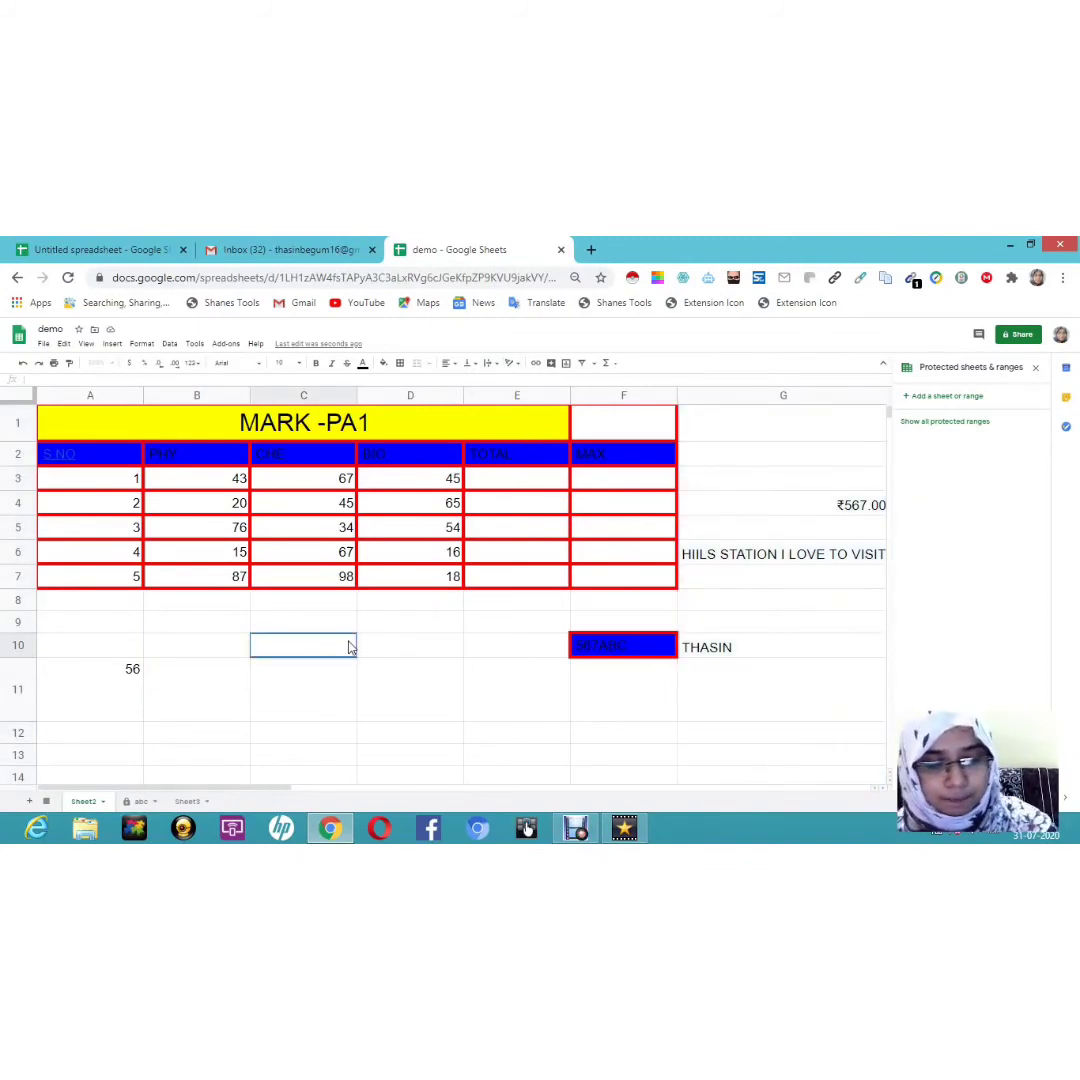
type("MATH")
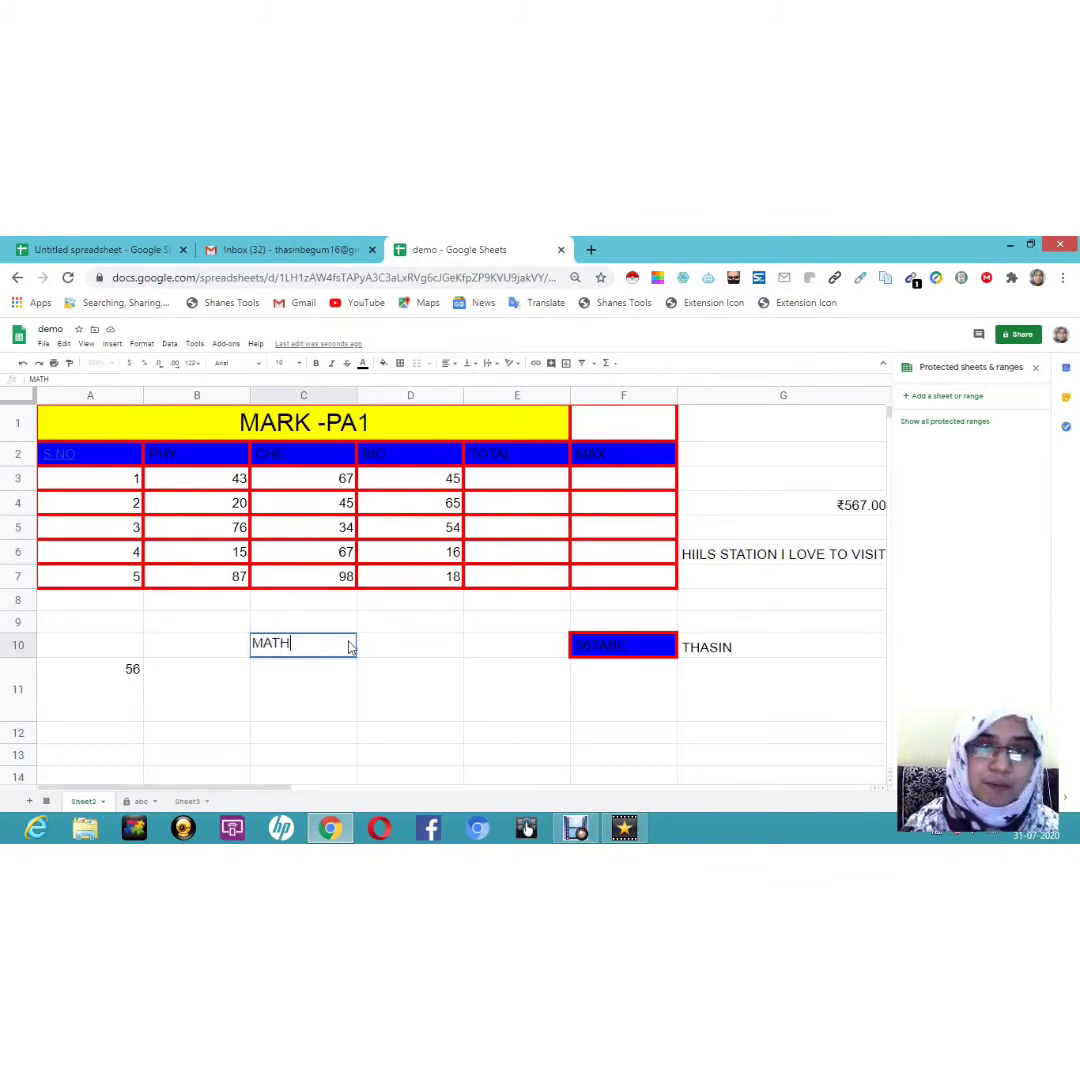
left_click(514, 366)
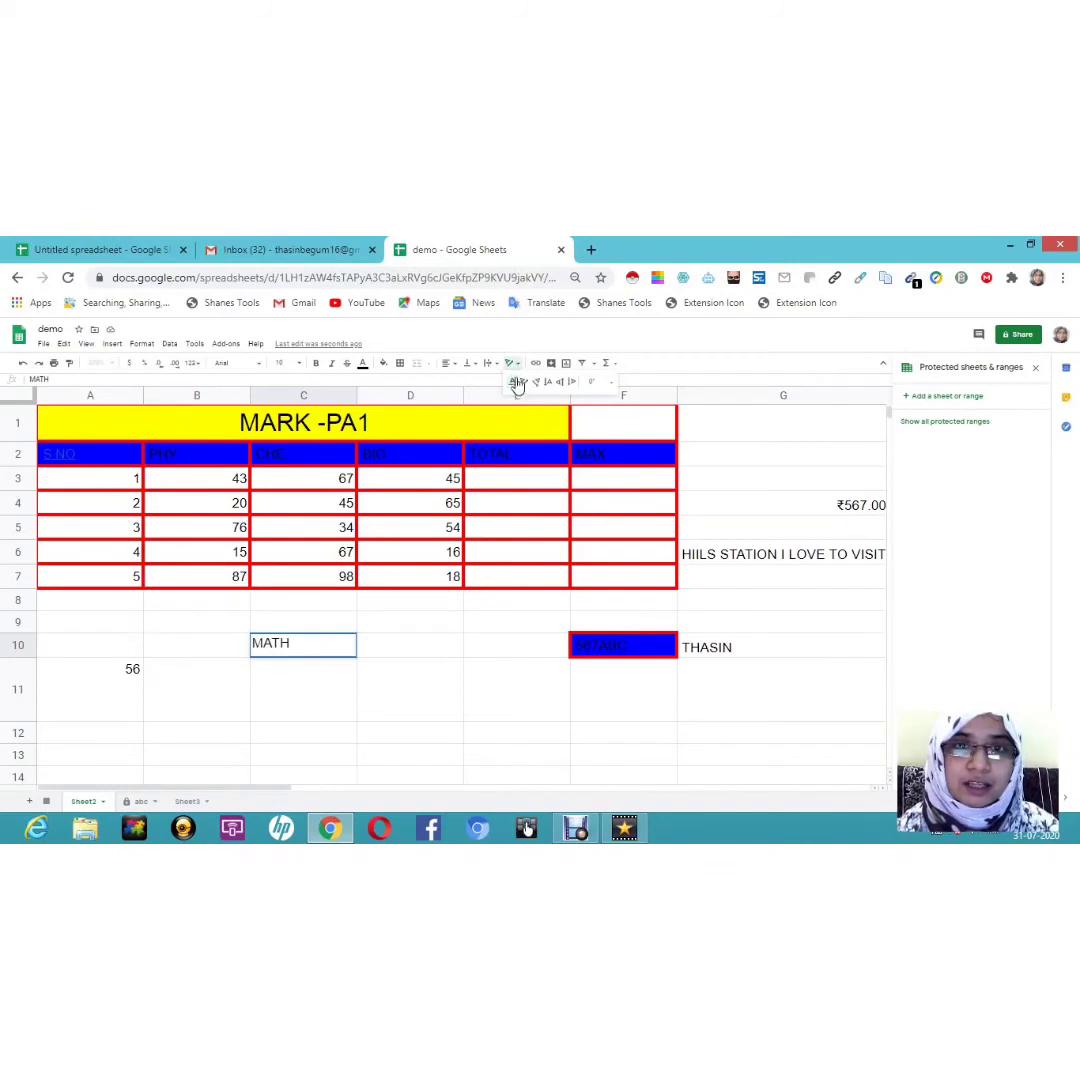
left_click(521, 384)
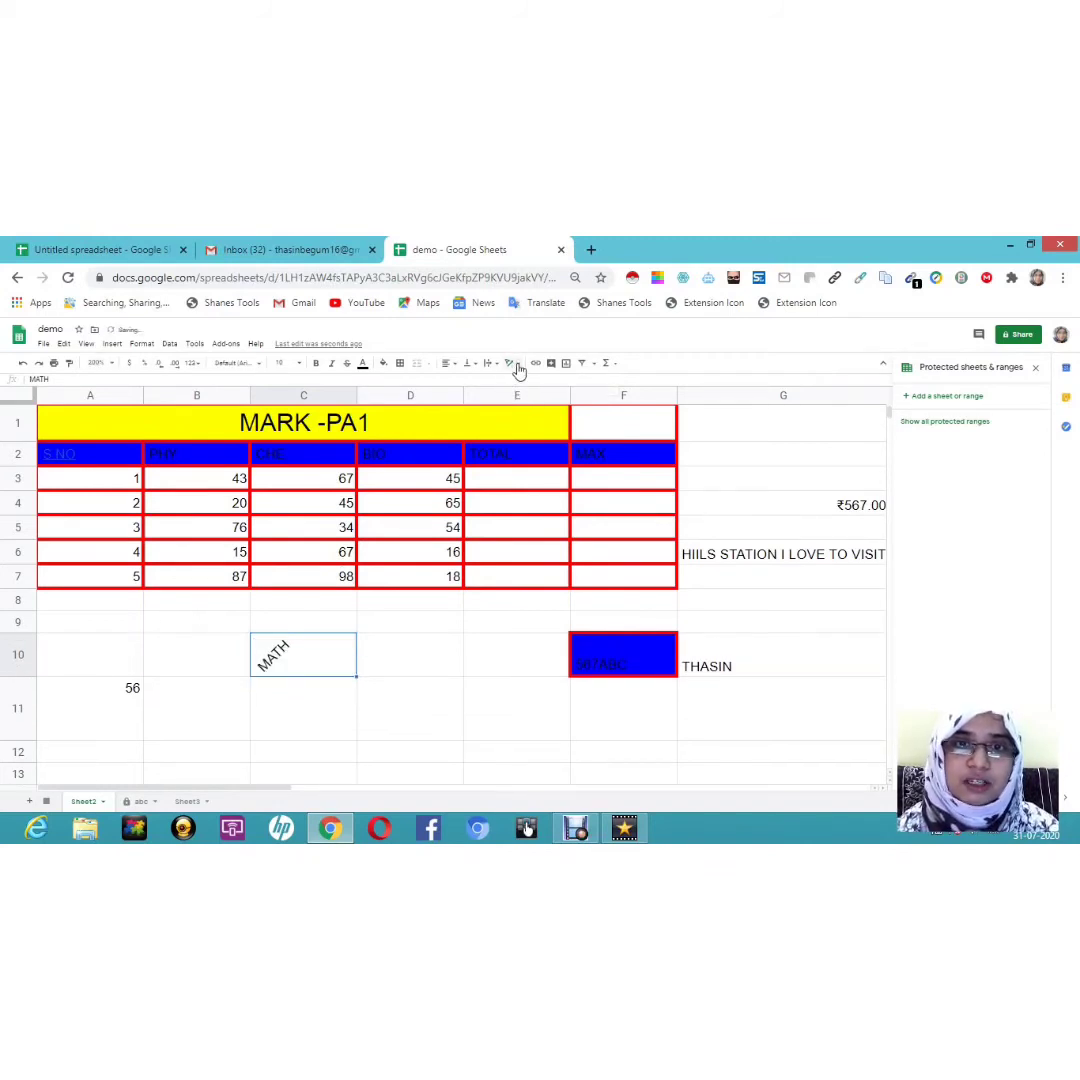
Step: Try stacked and rotate-up on MATH, finishing with Rotate down
left_click(517, 366)
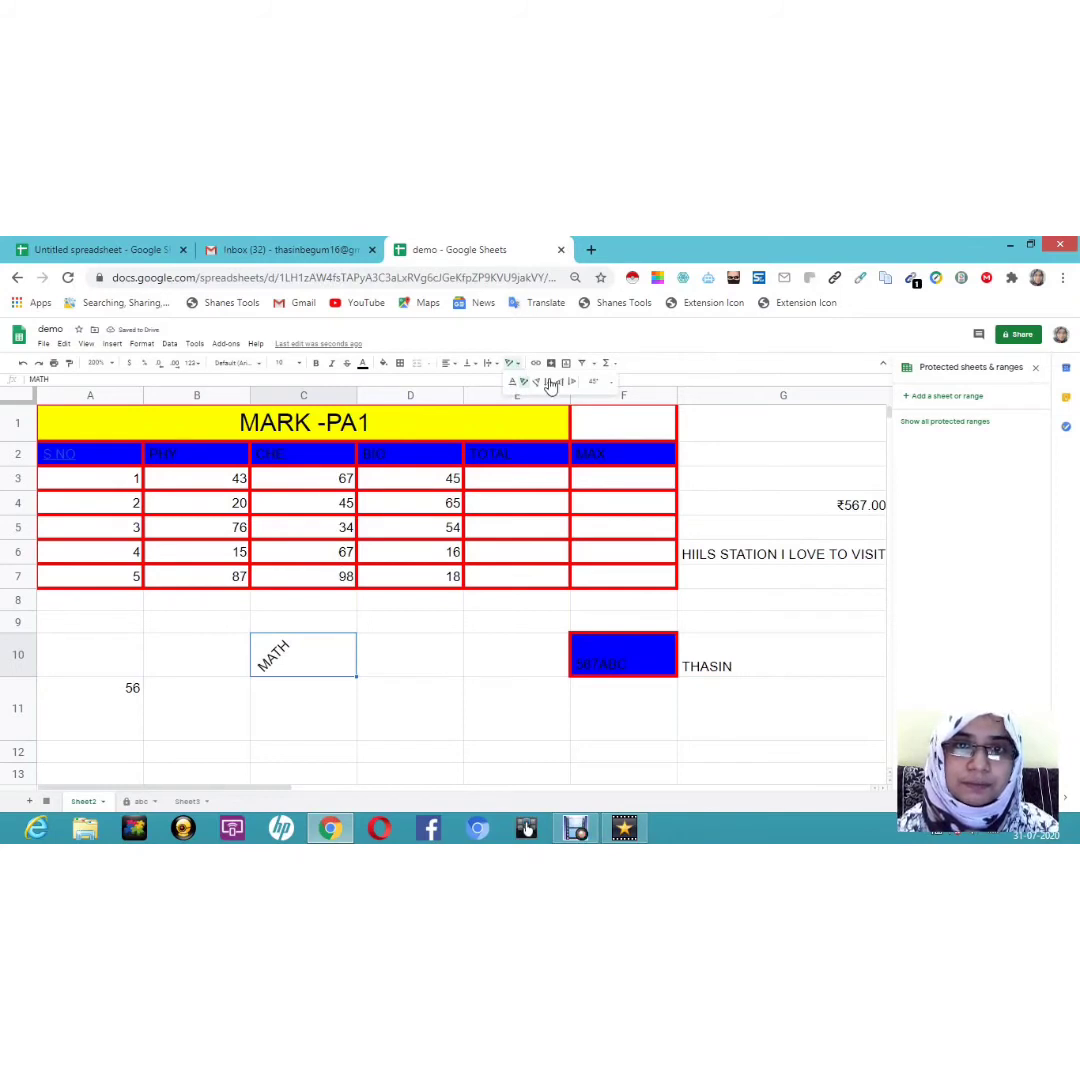
left_click(549, 384)
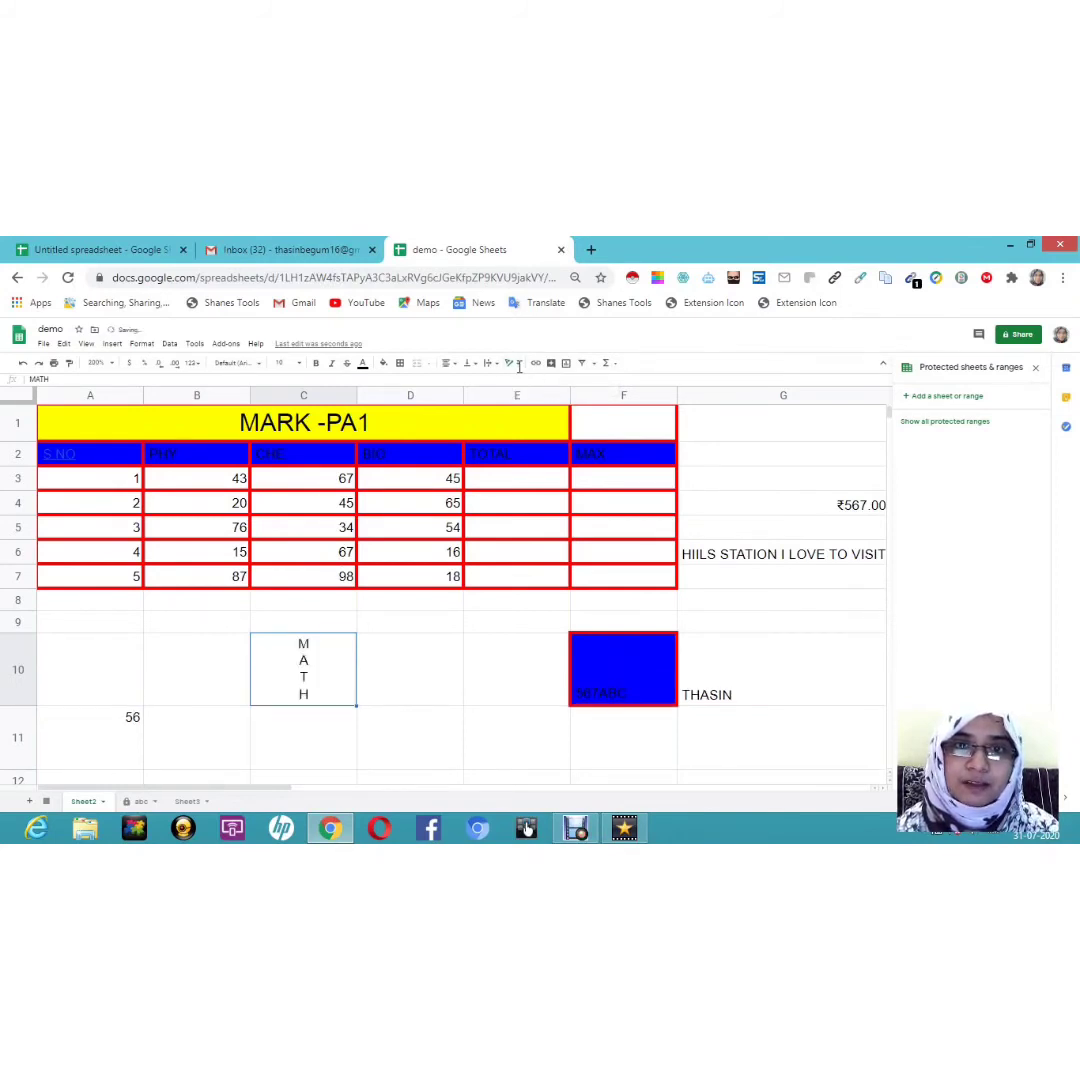
left_click(511, 366)
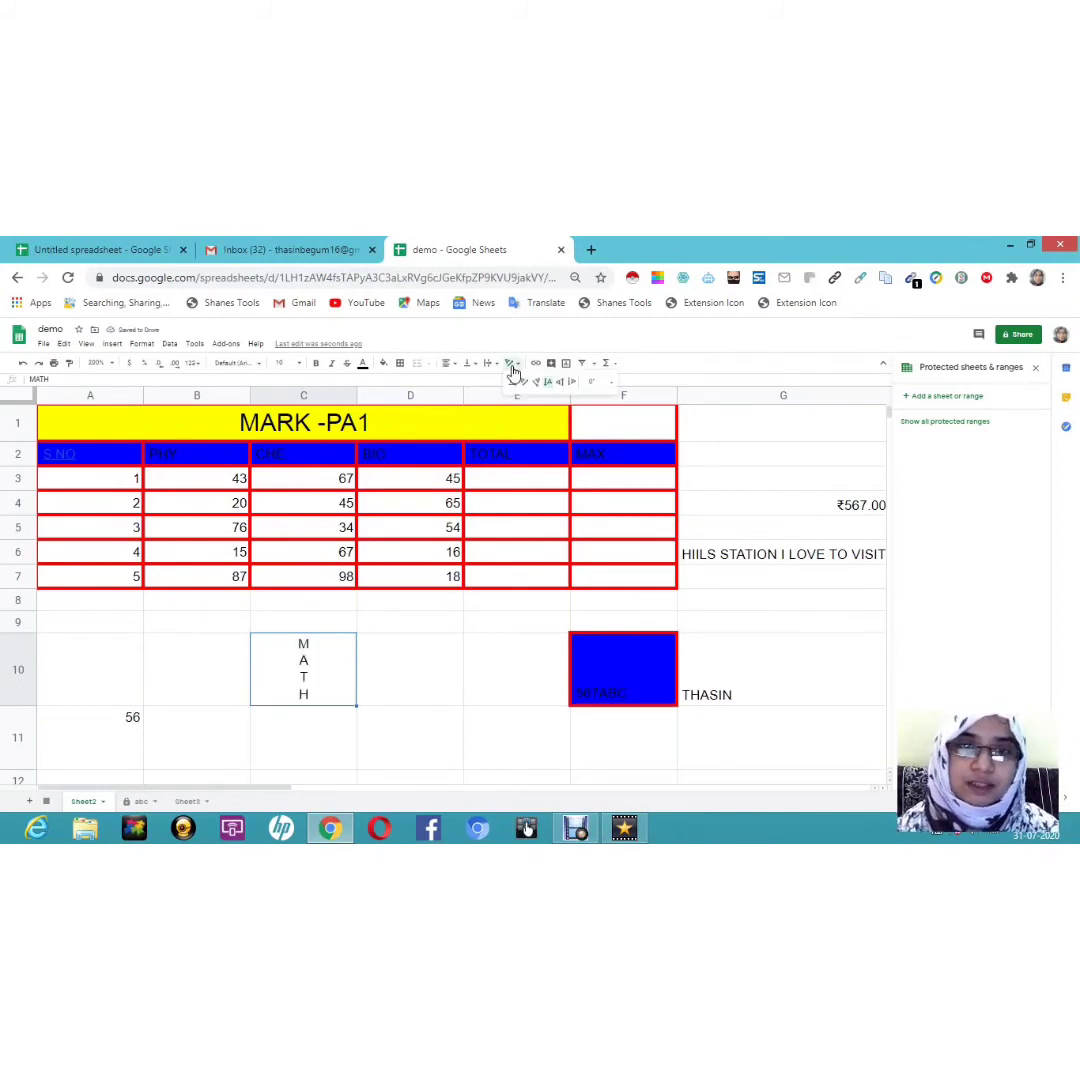
left_click(560, 384)
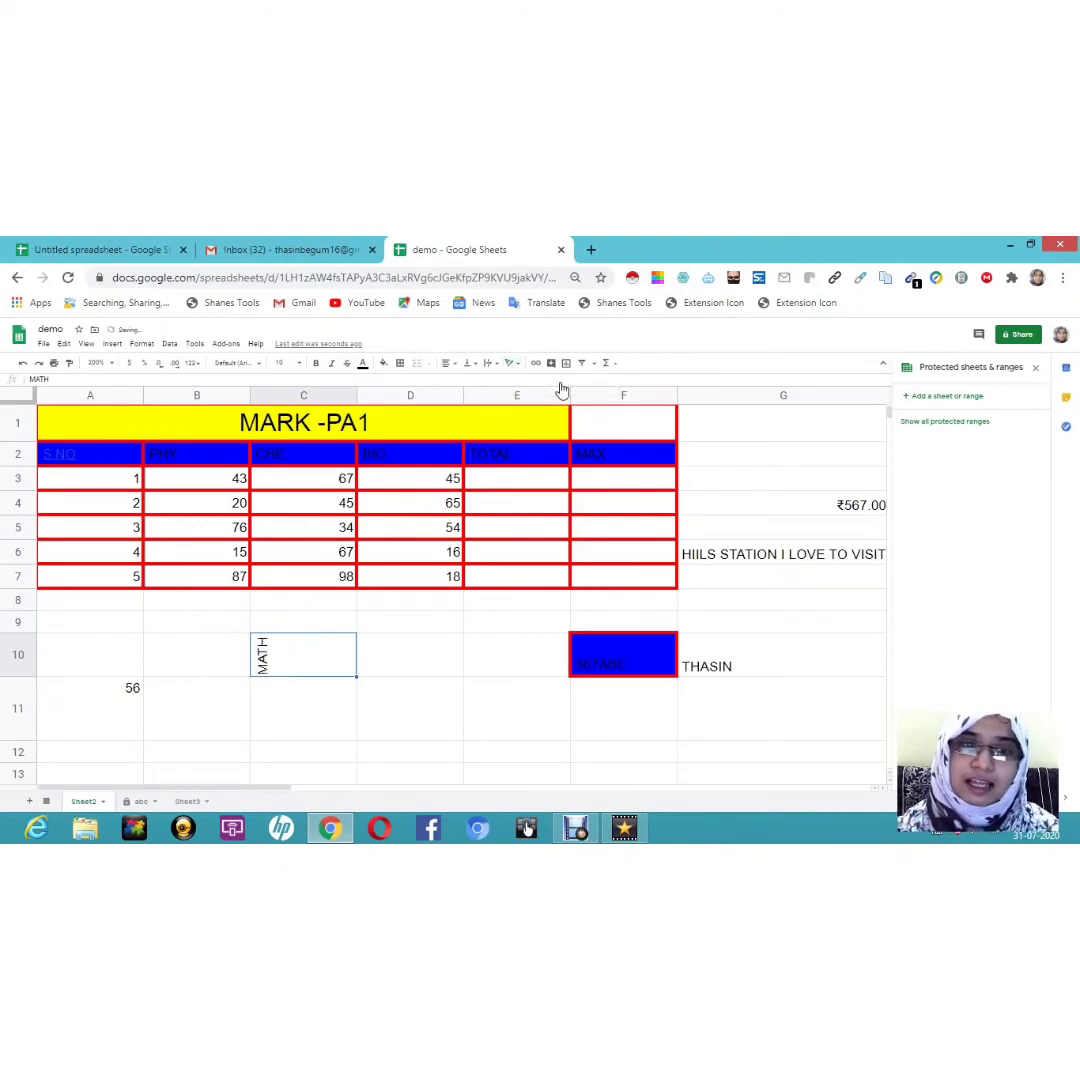
left_click(512, 364)
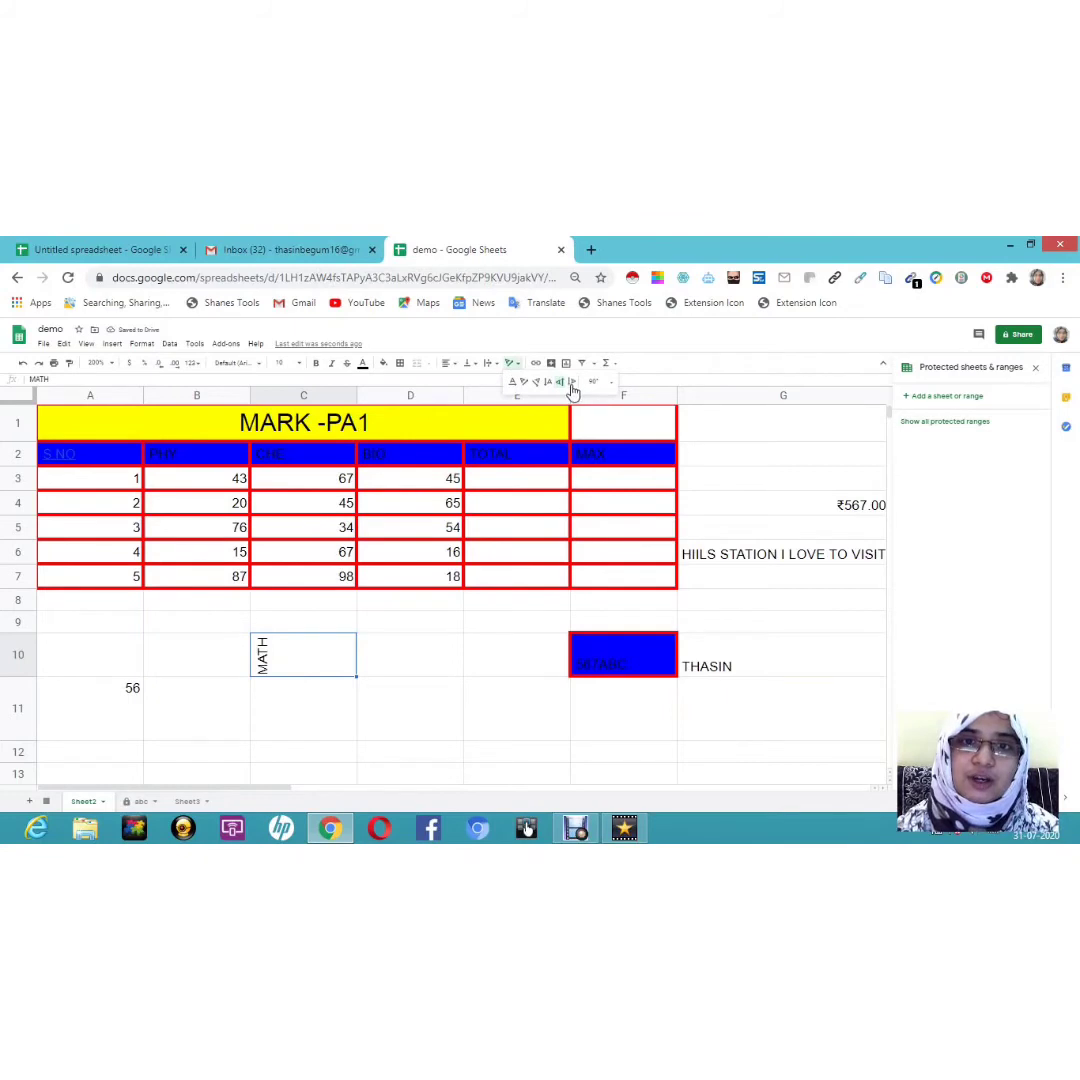
left_click(572, 390)
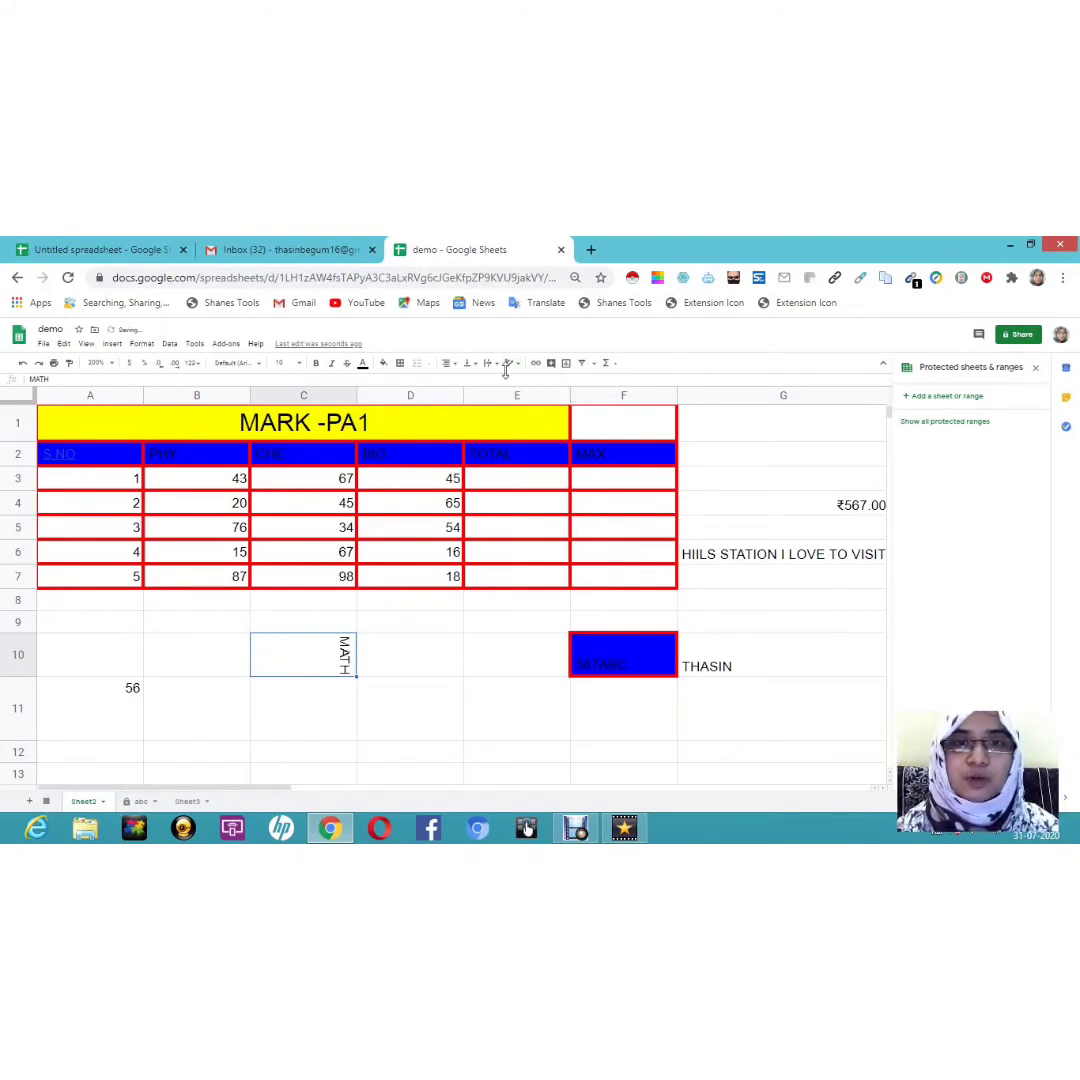
left_click(484, 660)
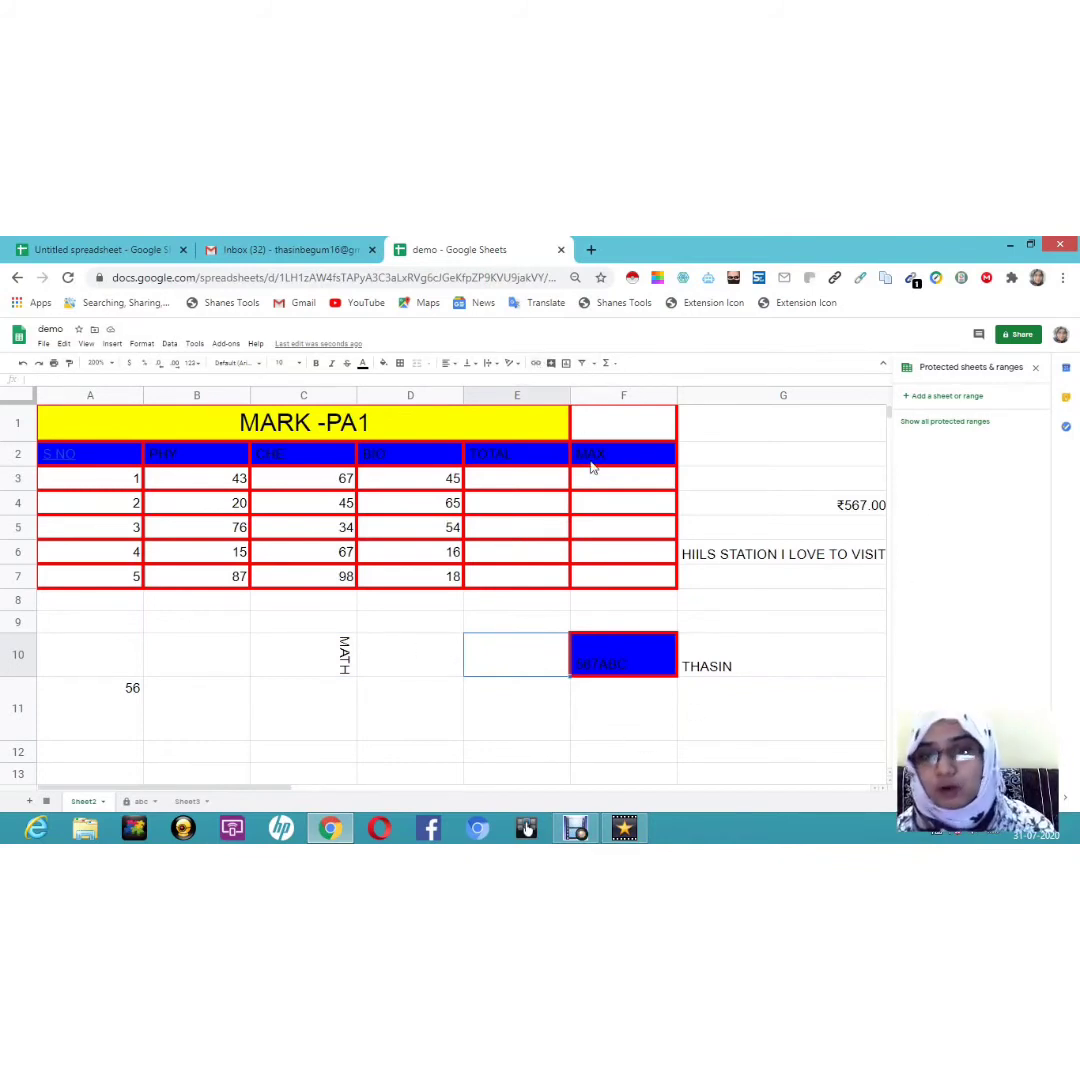
Step: Enter VISIT MY WEBSITE in cell G2
left_click(711, 453)
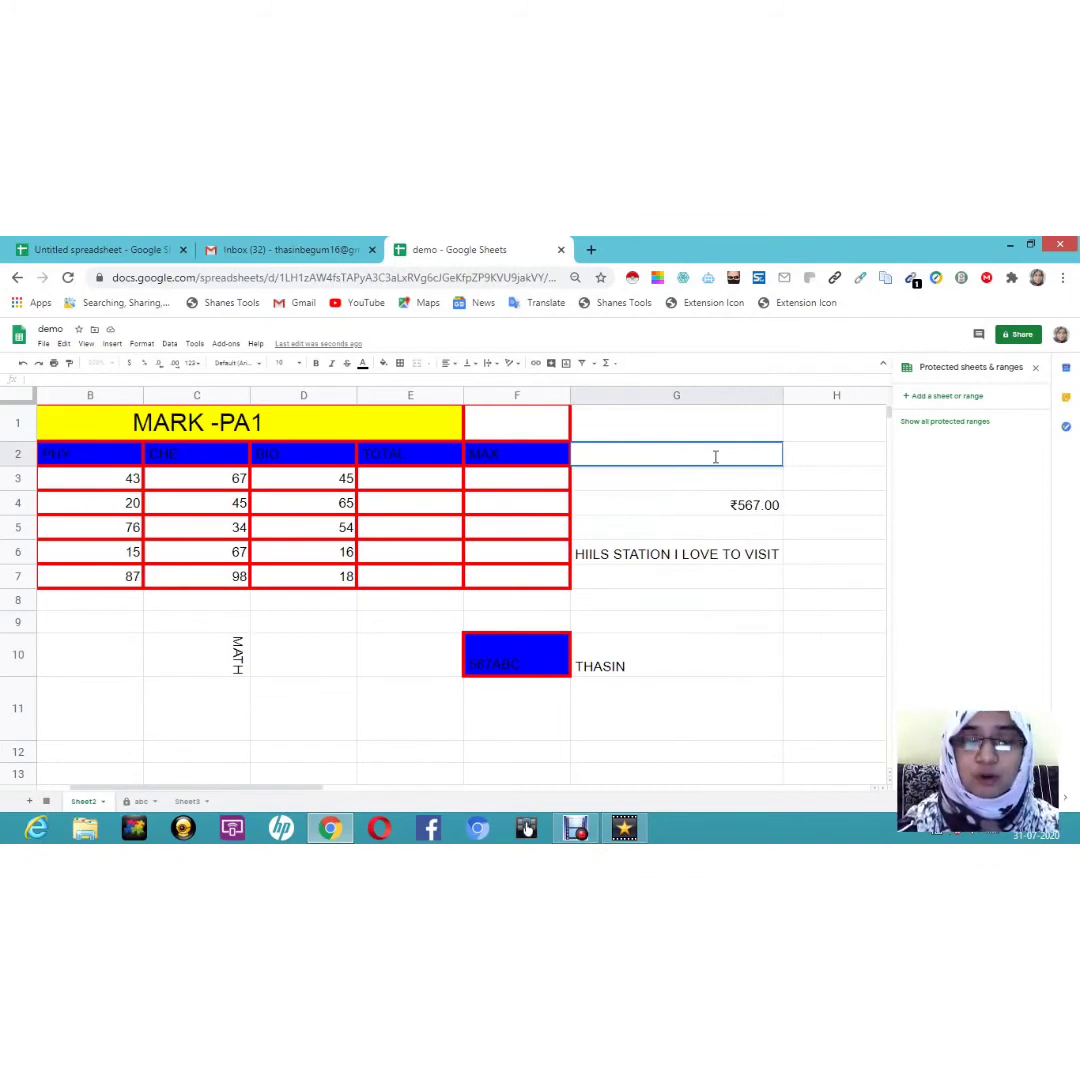
double_click(715, 456)
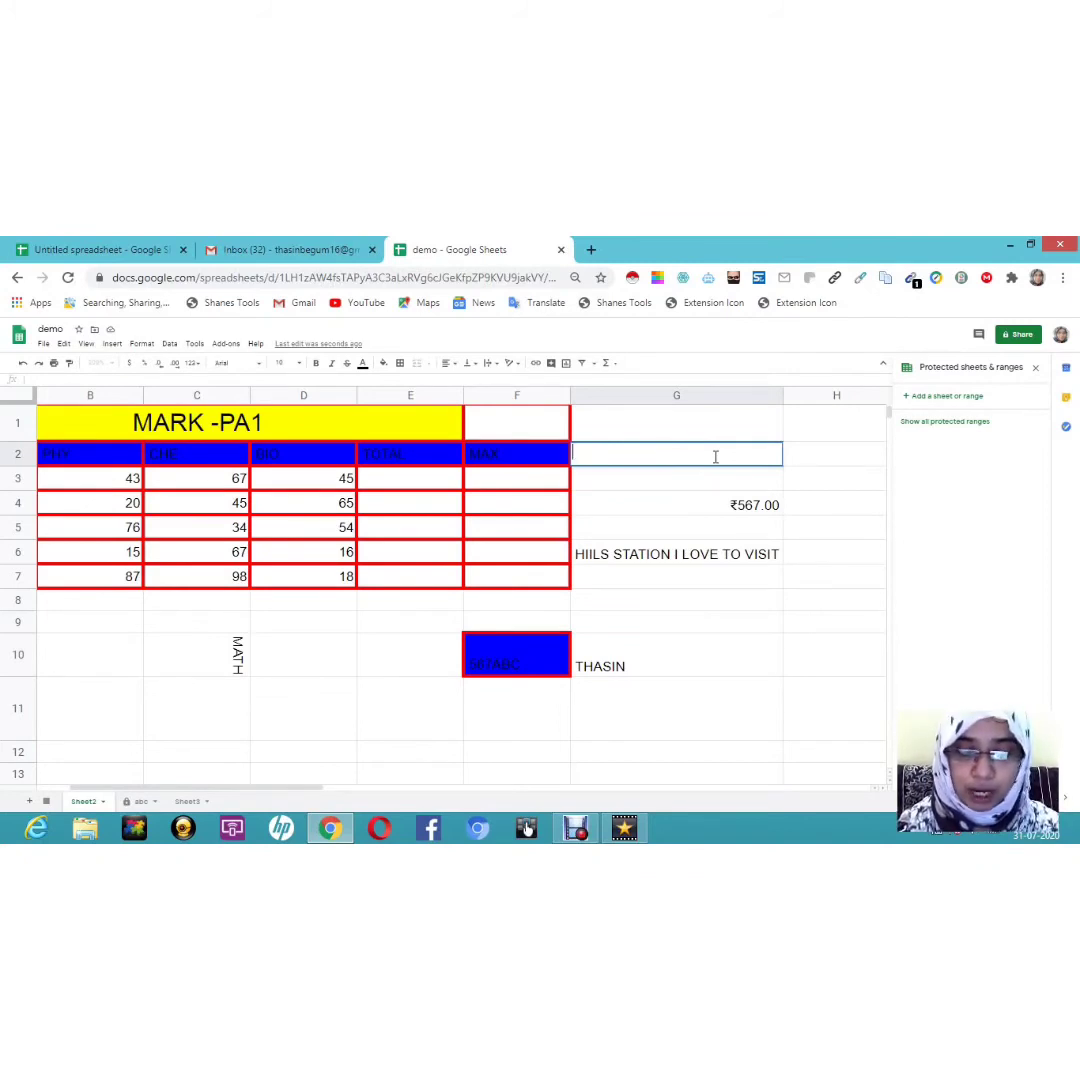
type("V")
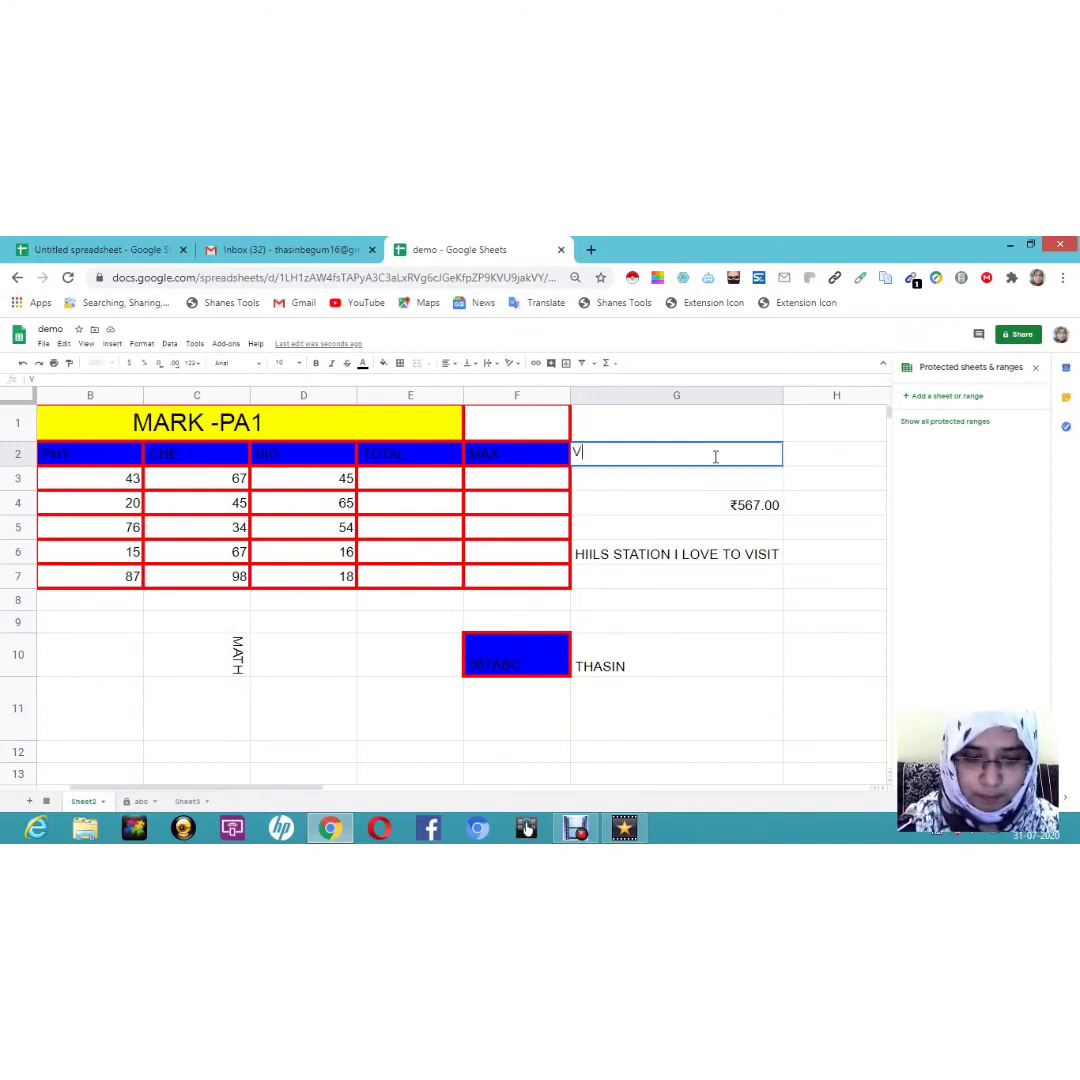
type("ISIT MY WEBSITE")
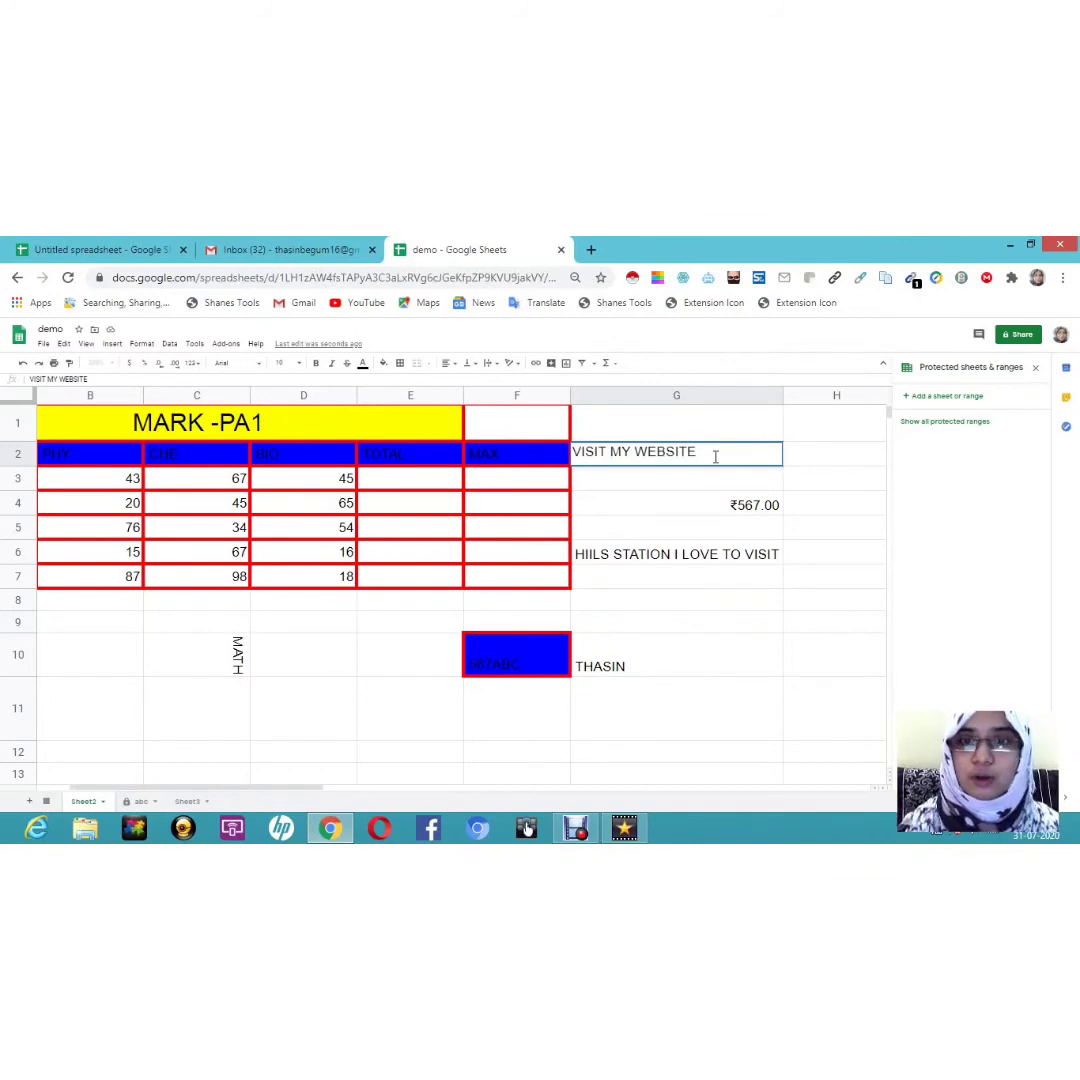
right_click(609, 451)
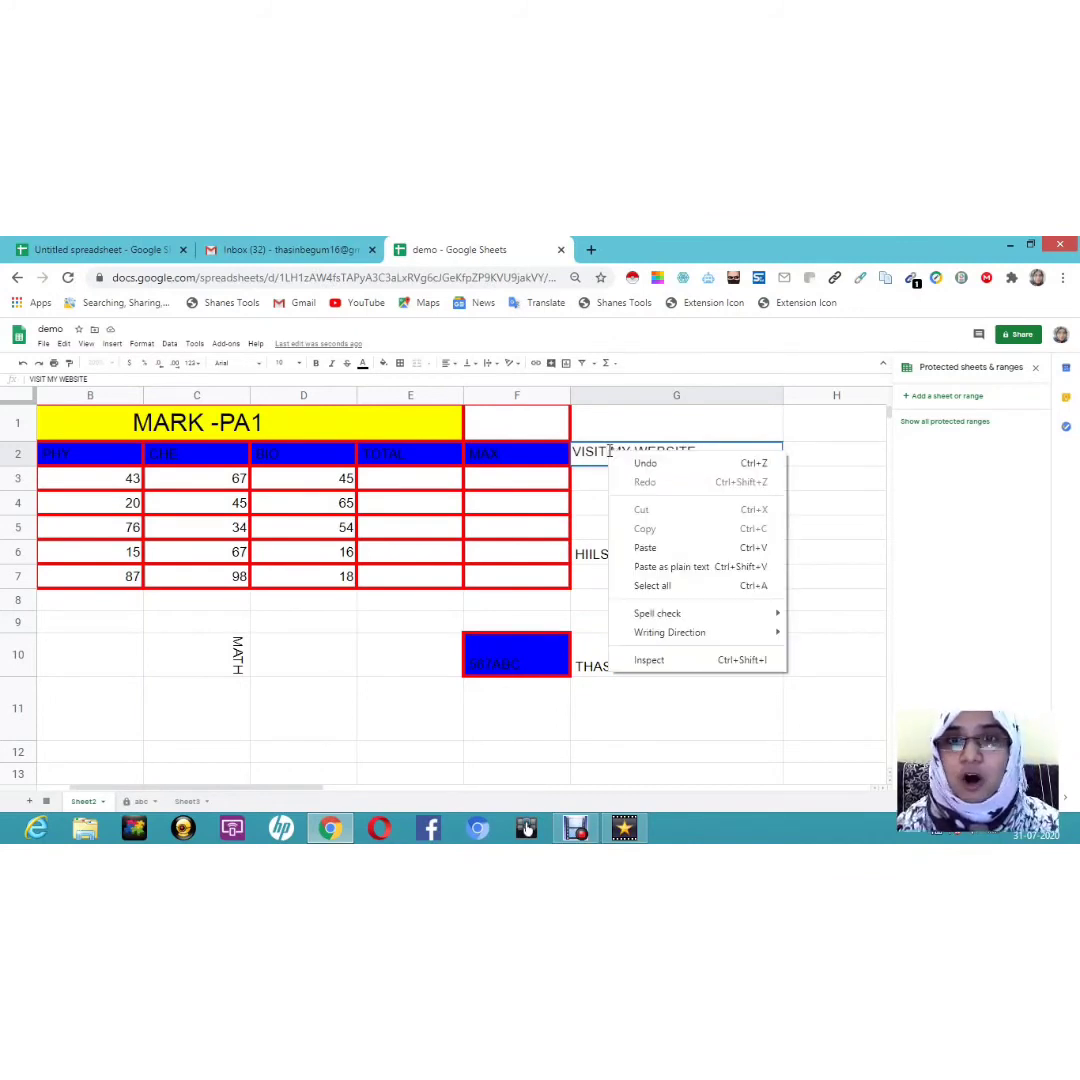
left_click(596, 524)
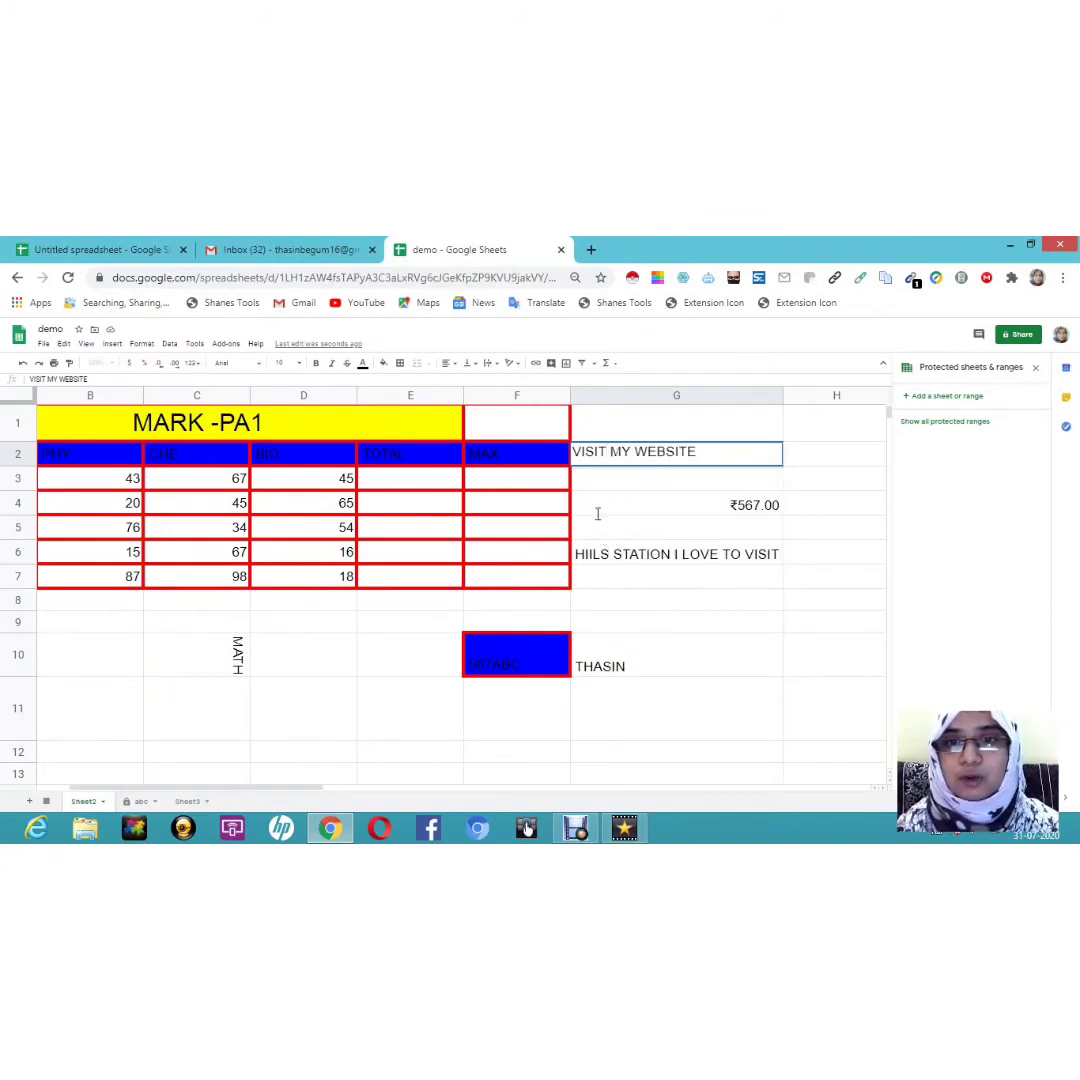
left_click(626, 457)
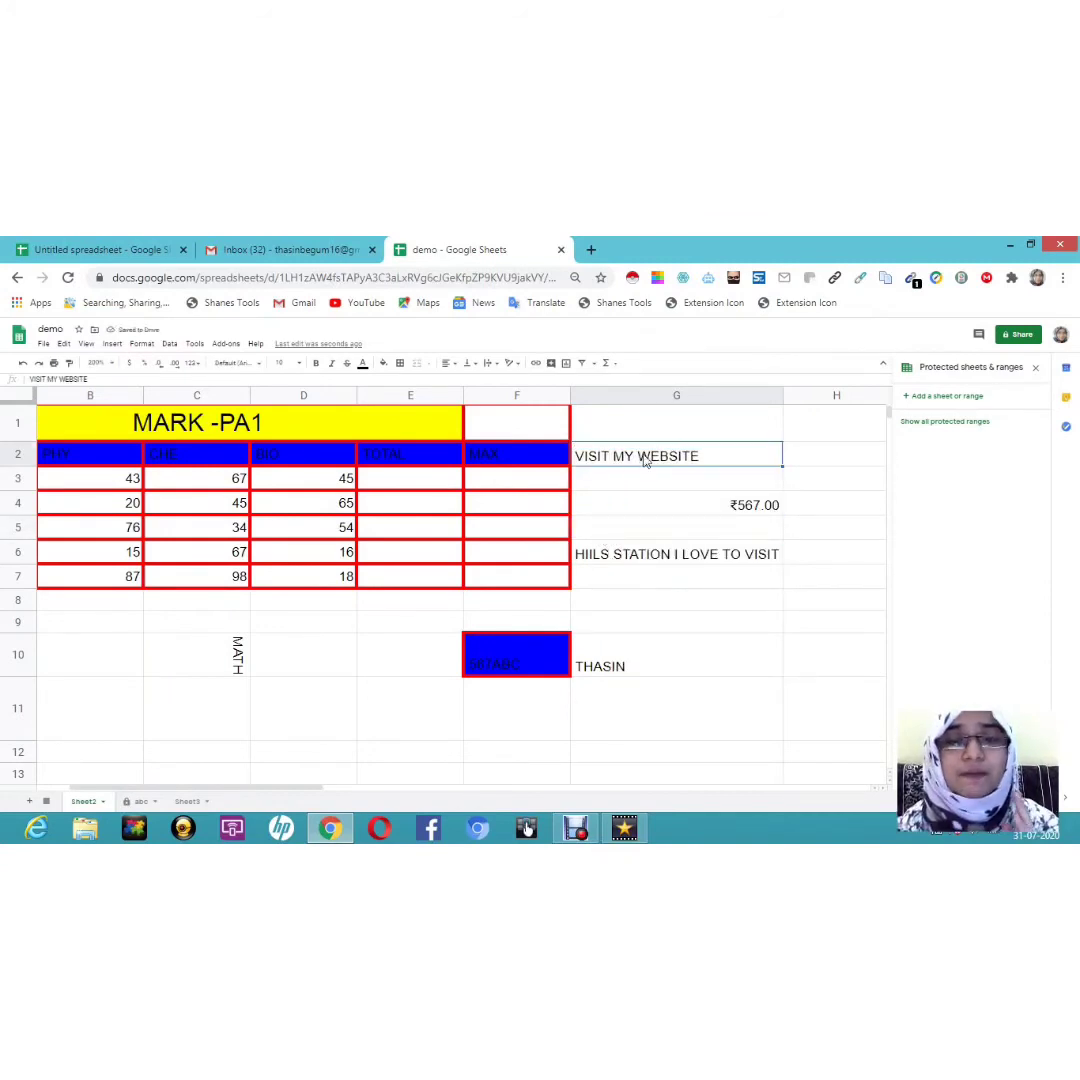
Step: Link G2's text to google.com, open the link, and return to the spreadsheet
left_click(536, 364)
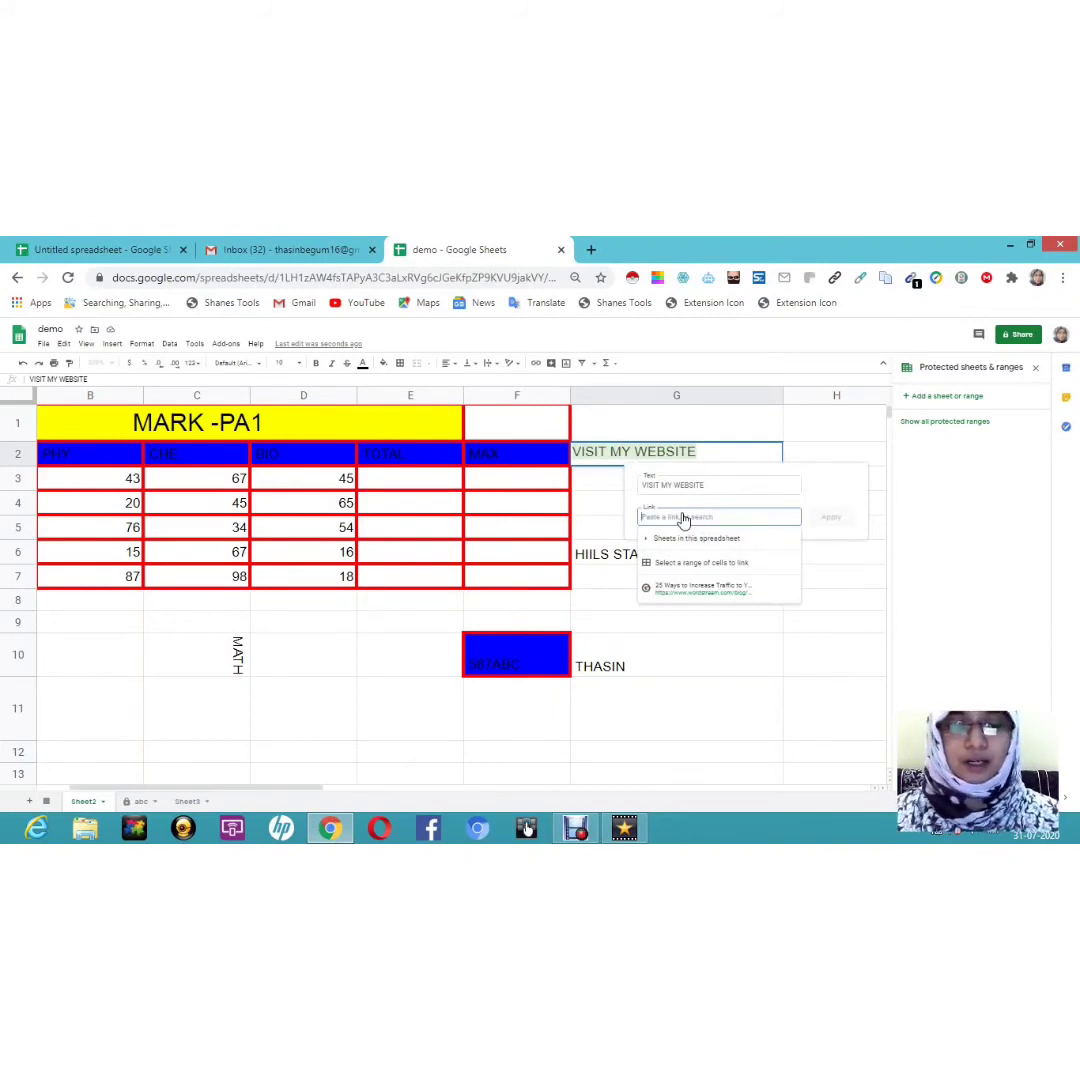
type("GOOG")
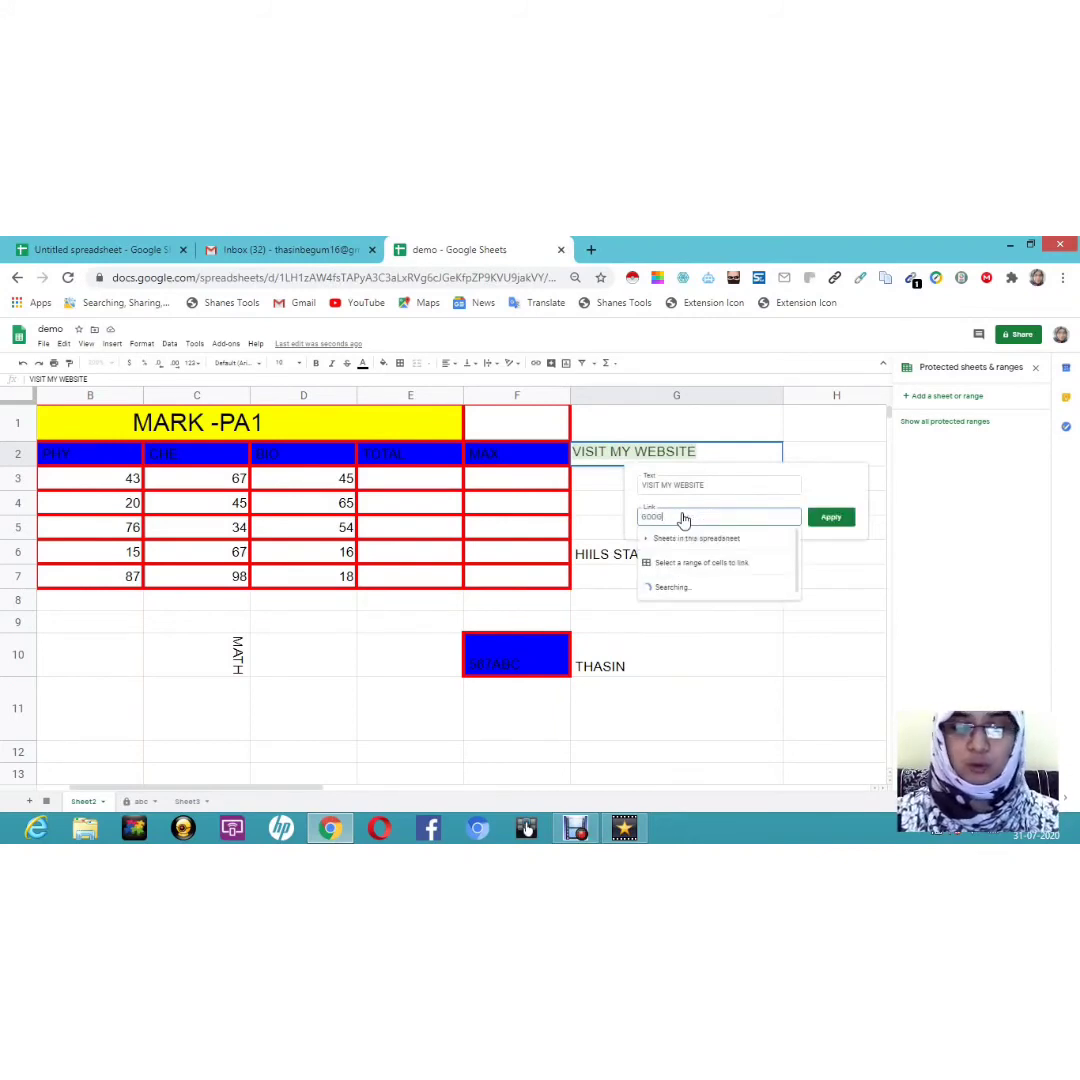
type("LE.COM")
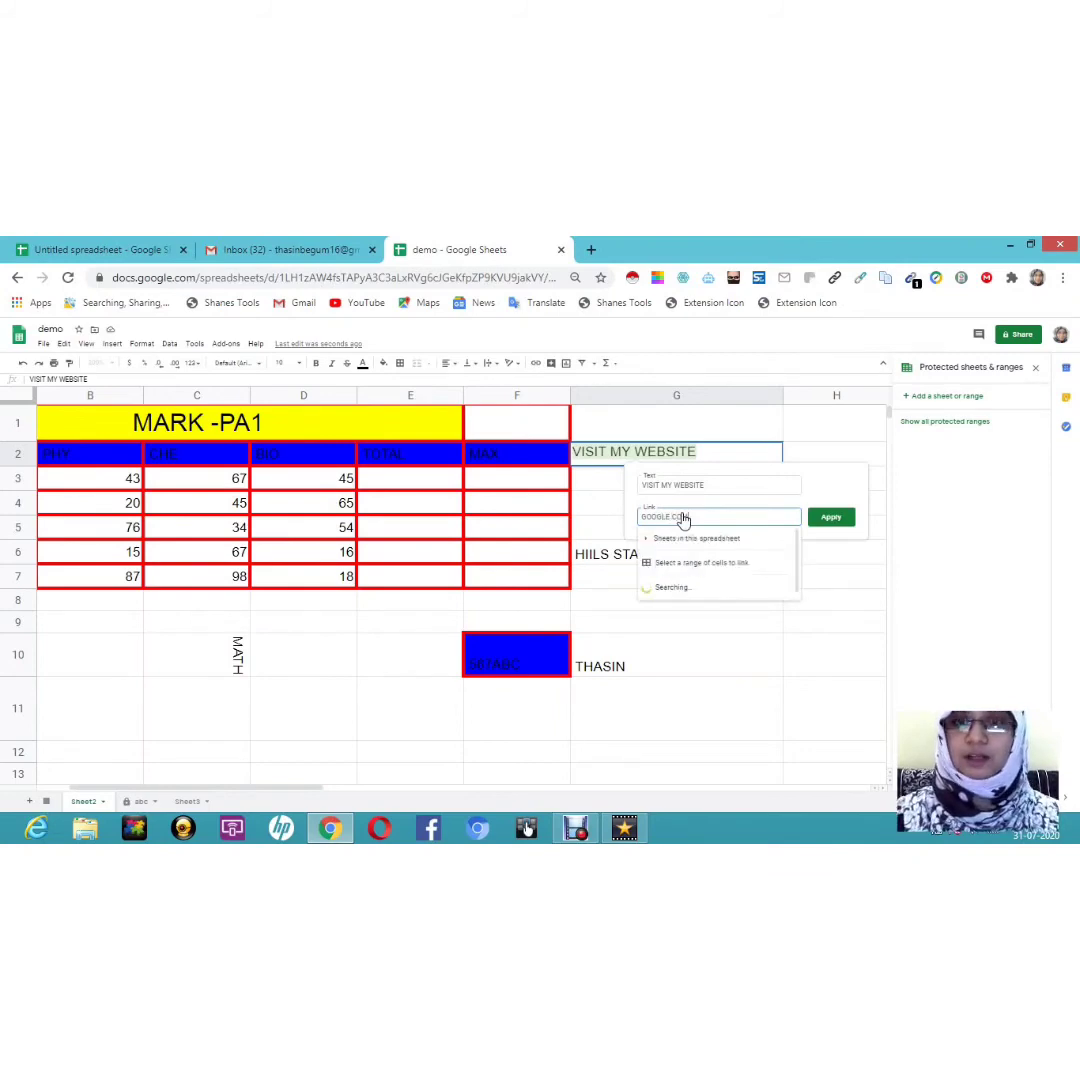
left_click(822, 515)
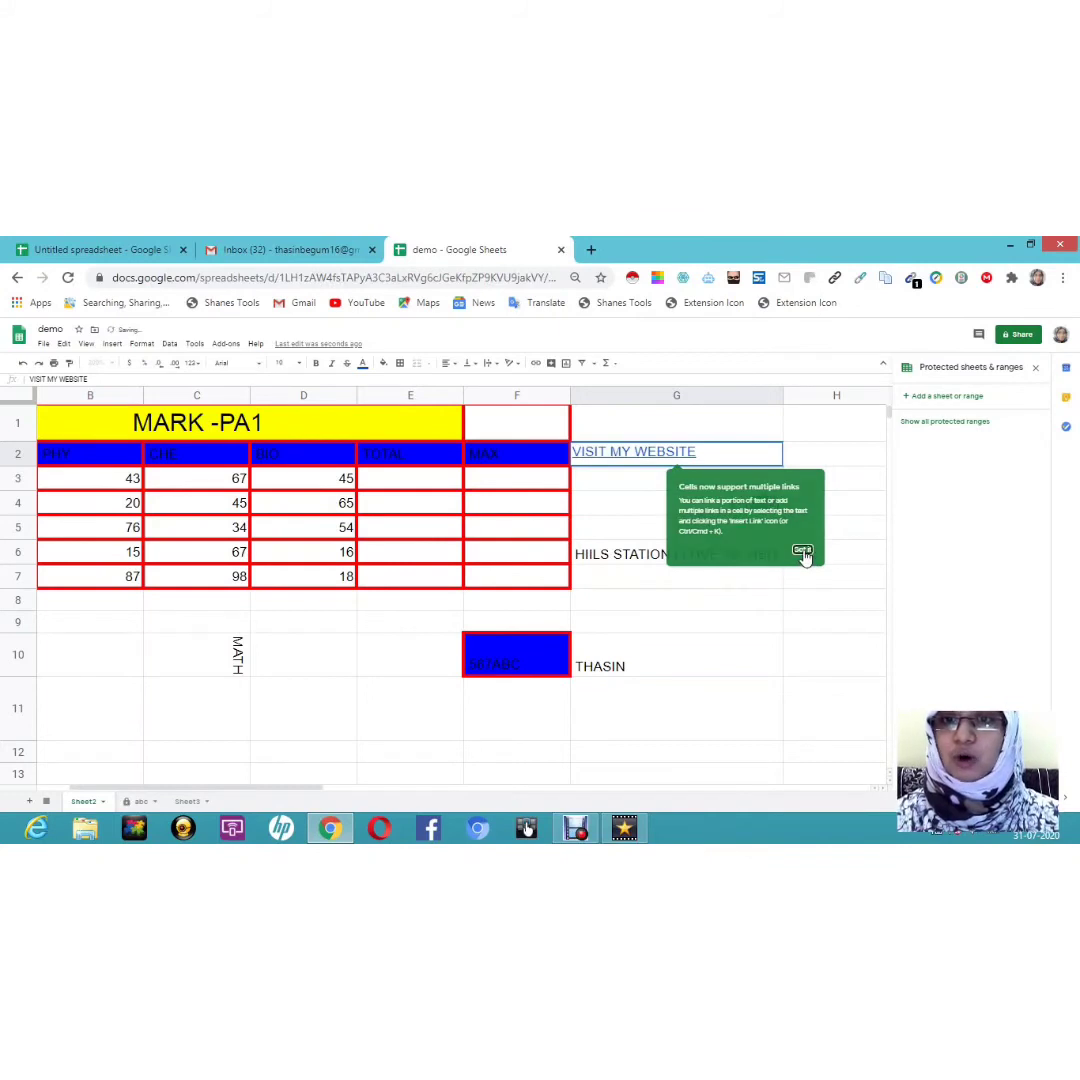
left_click(802, 551)
mouse_move(636, 455)
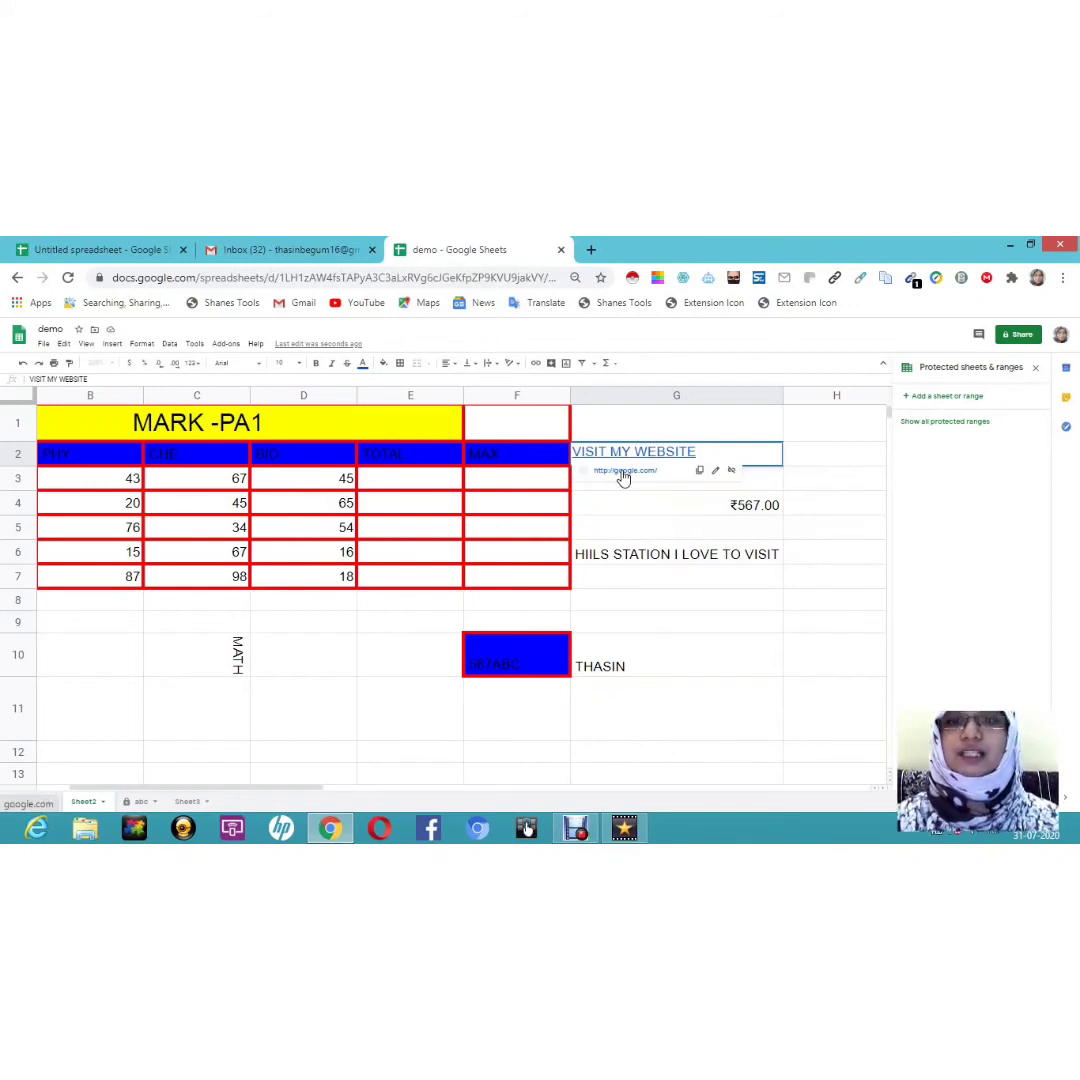
left_click(623, 479)
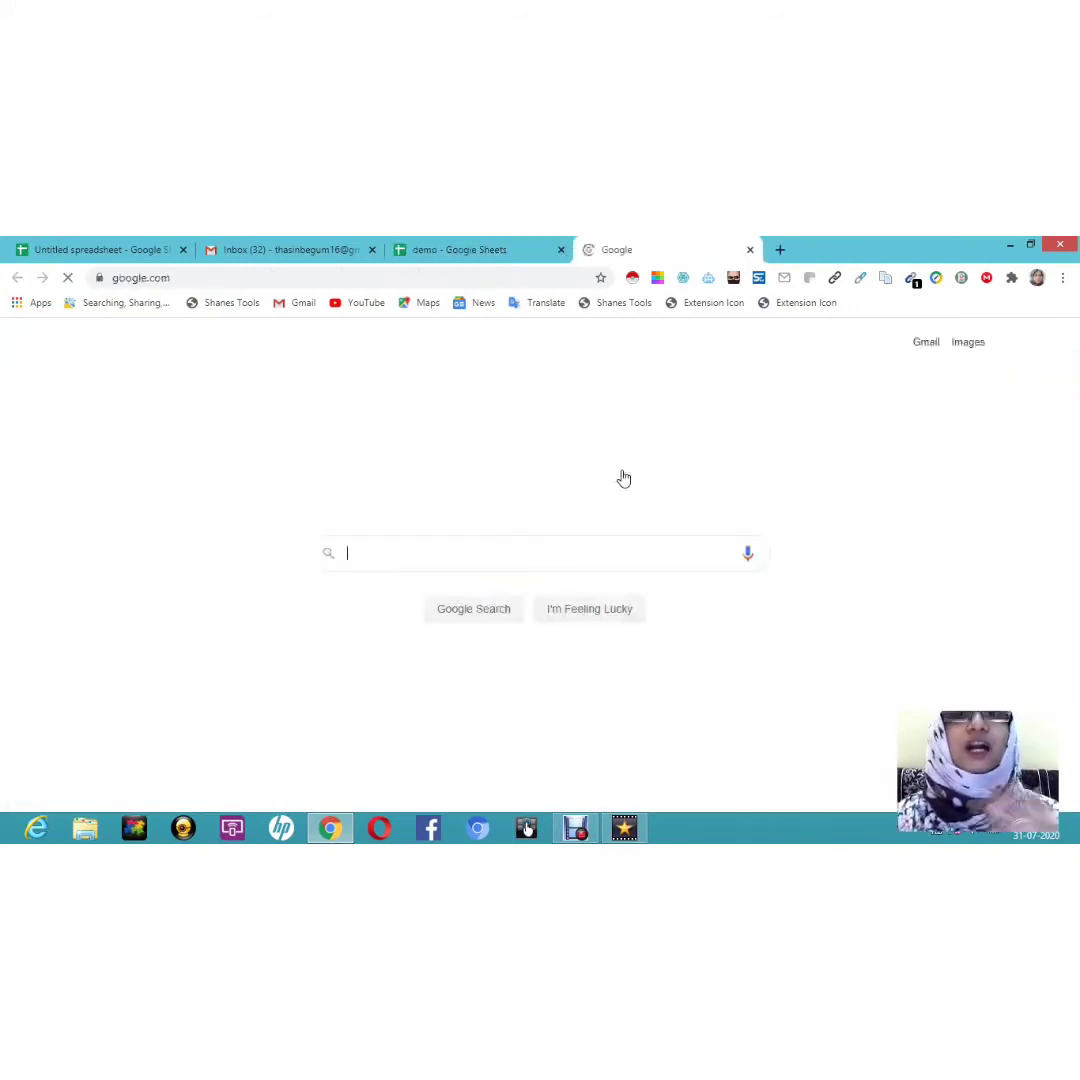
left_click(493, 256)
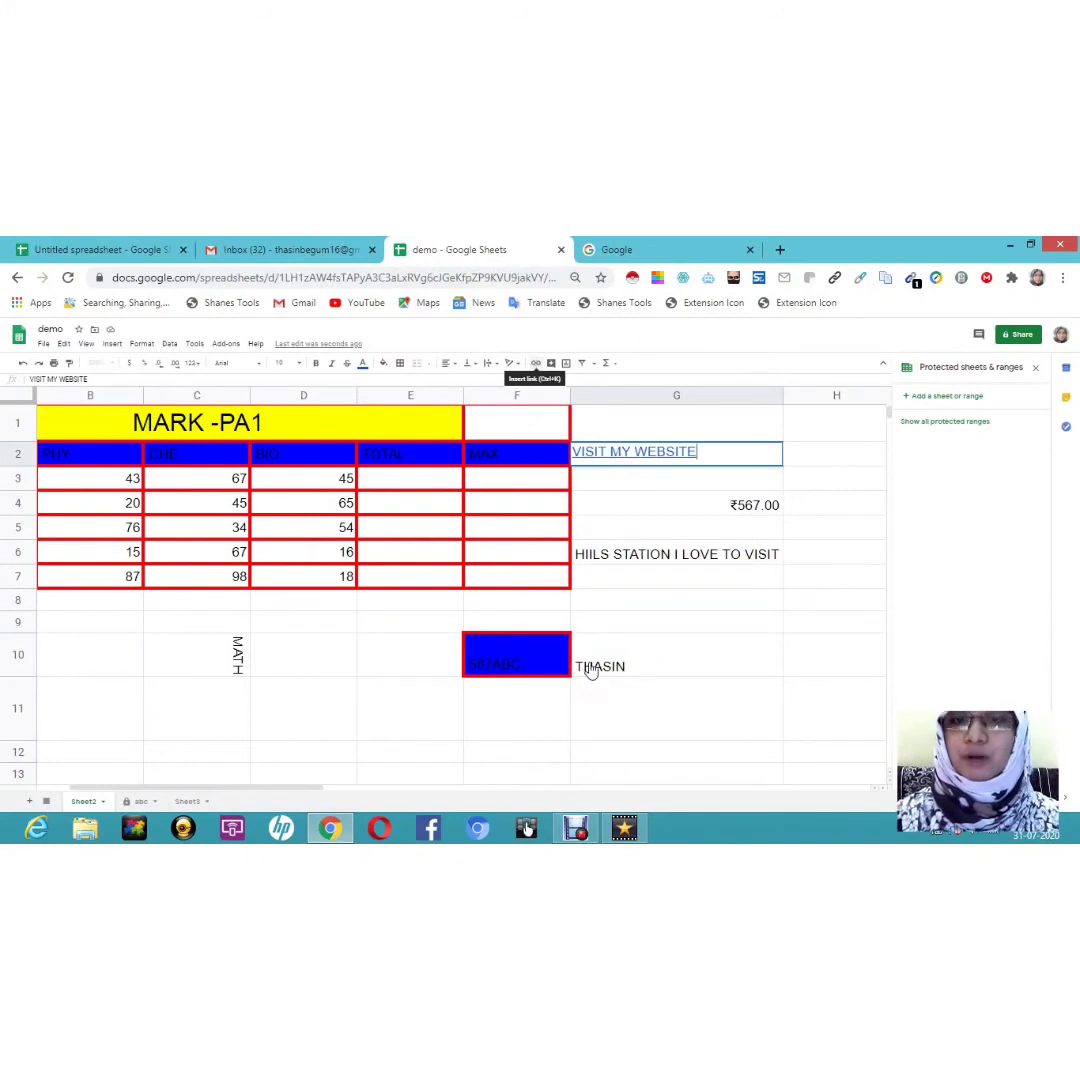
Step: Enter a person's name in I2 and bring up its link settings
double_click(609, 609)
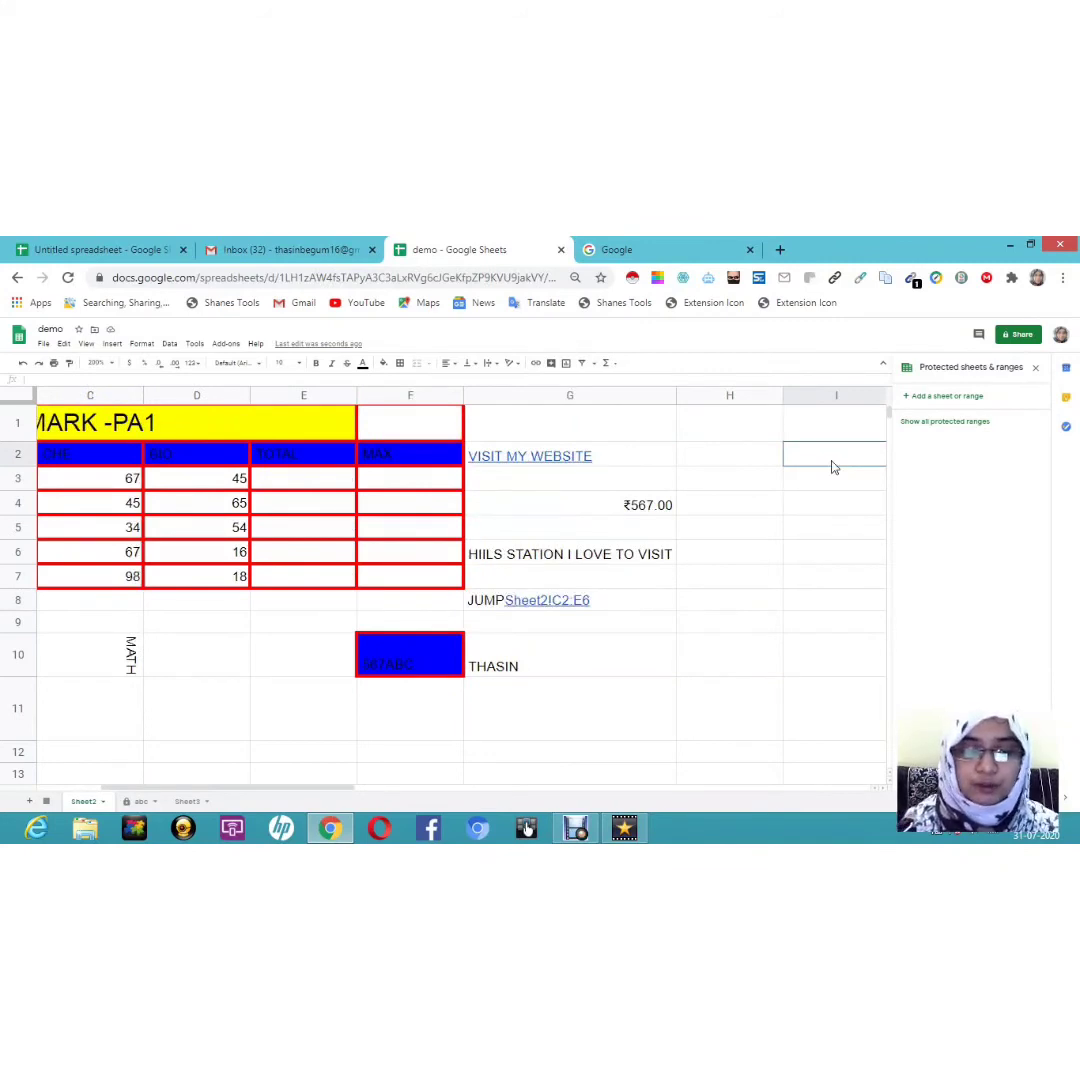
type("THASIN")
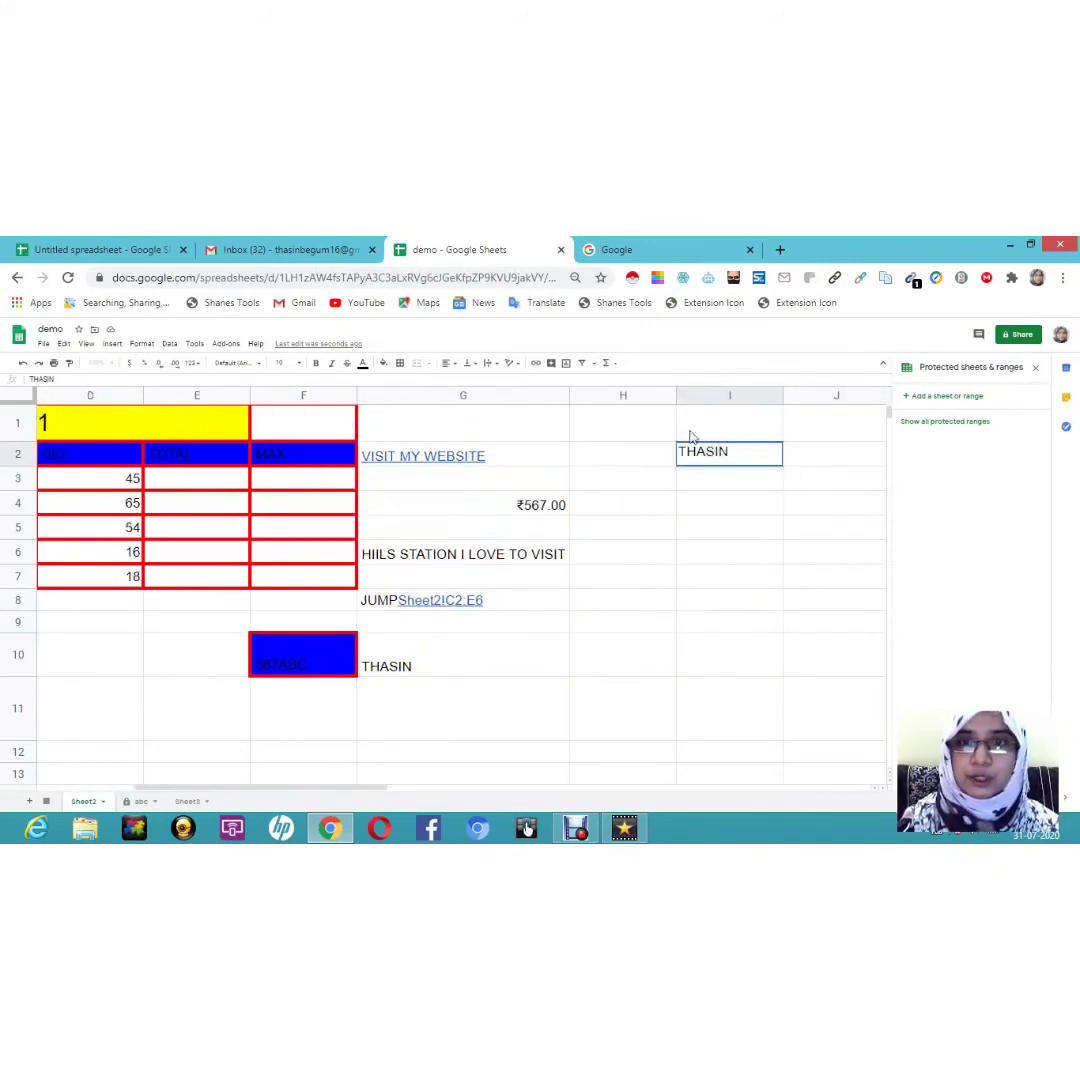
left_click(537, 370)
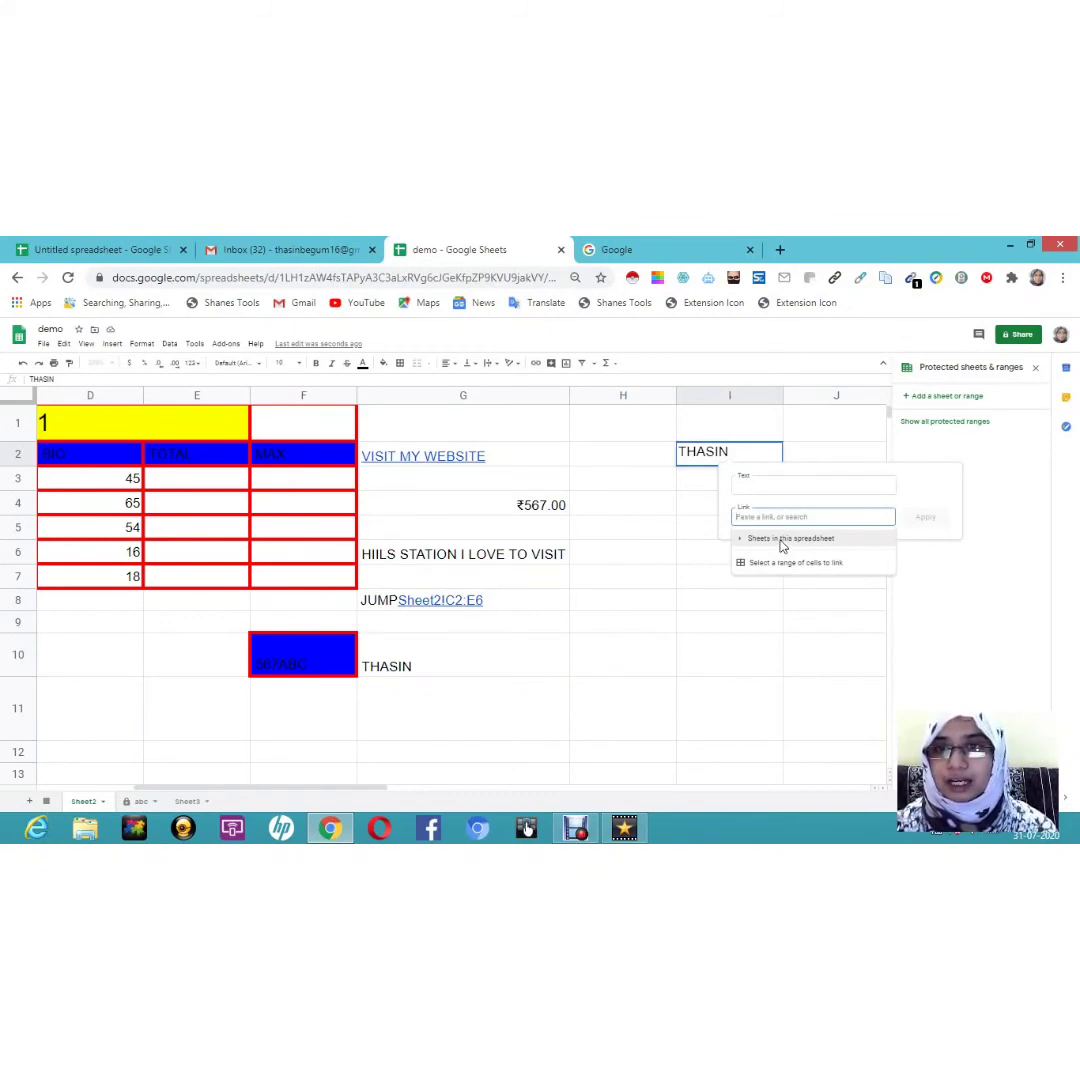
left_click(781, 546)
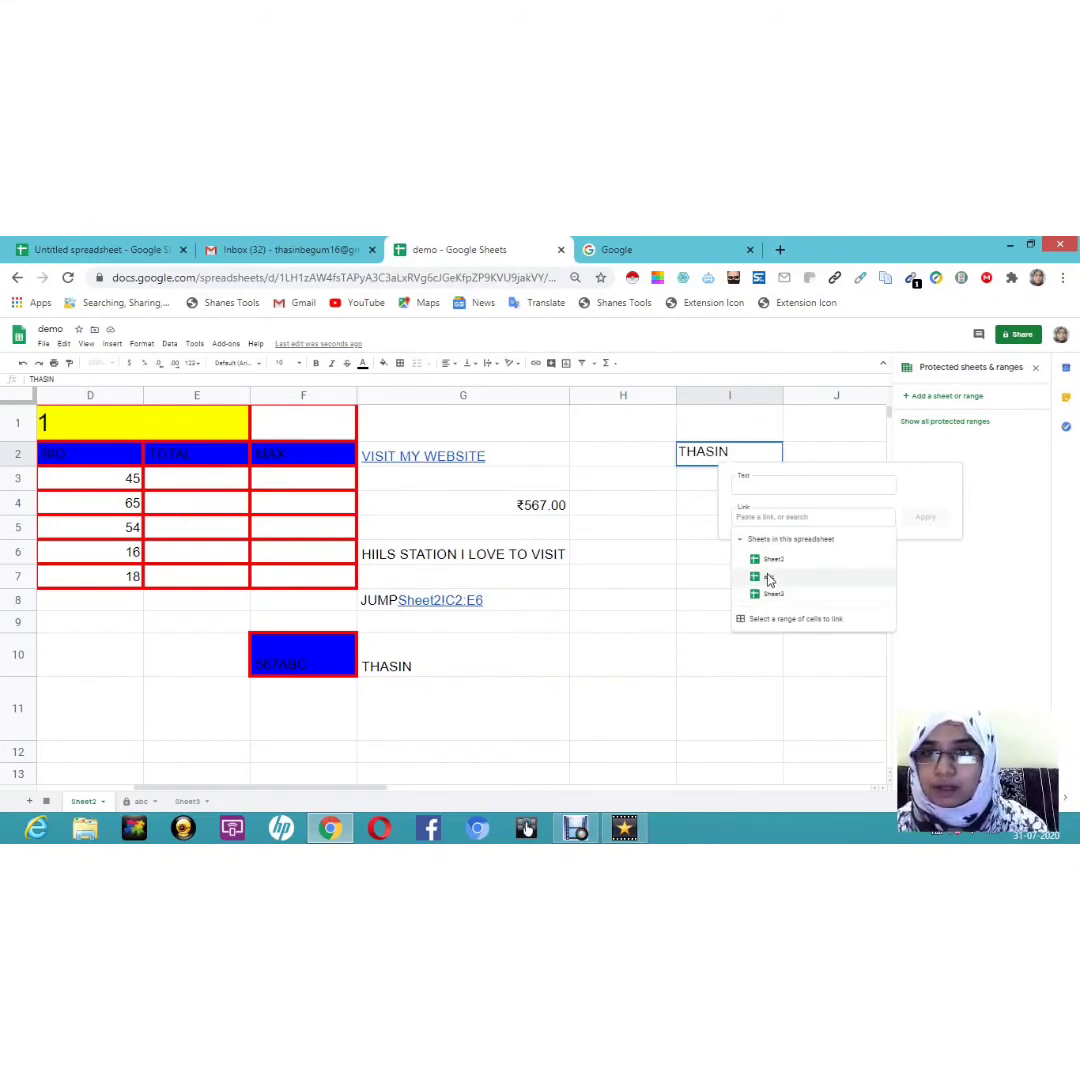
left_click(769, 578)
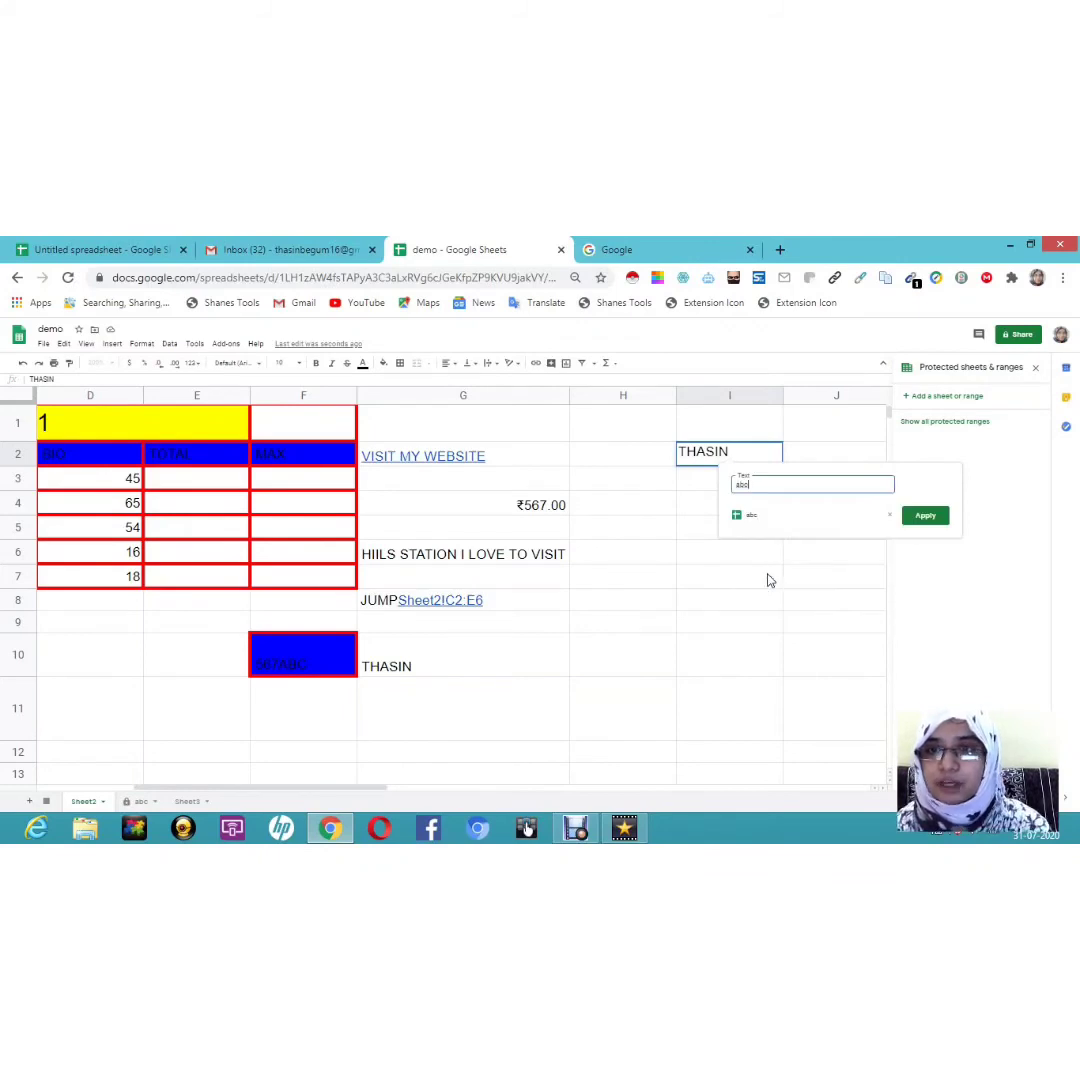
left_click(926, 516)
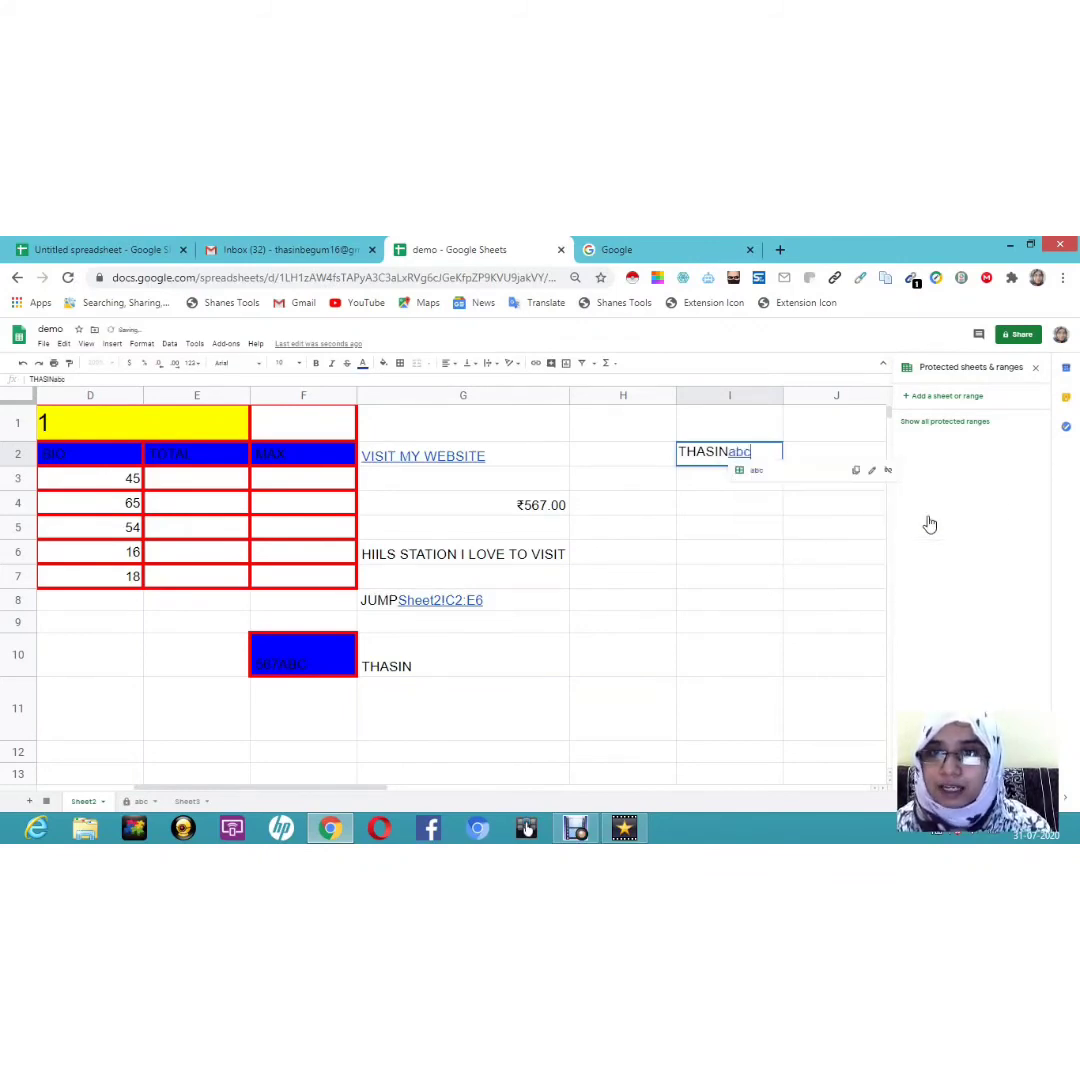
double_click(738, 506)
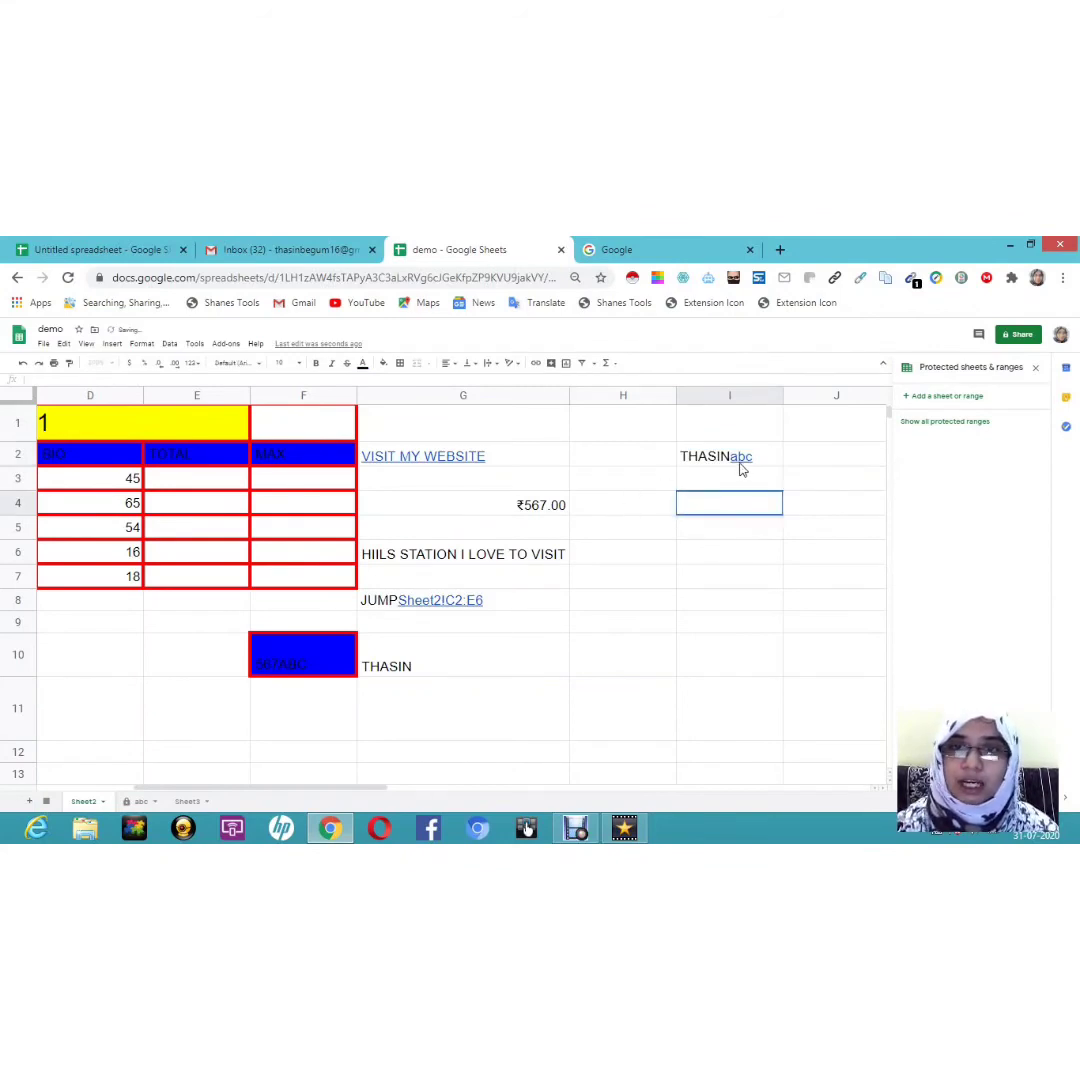
left_click(740, 465)
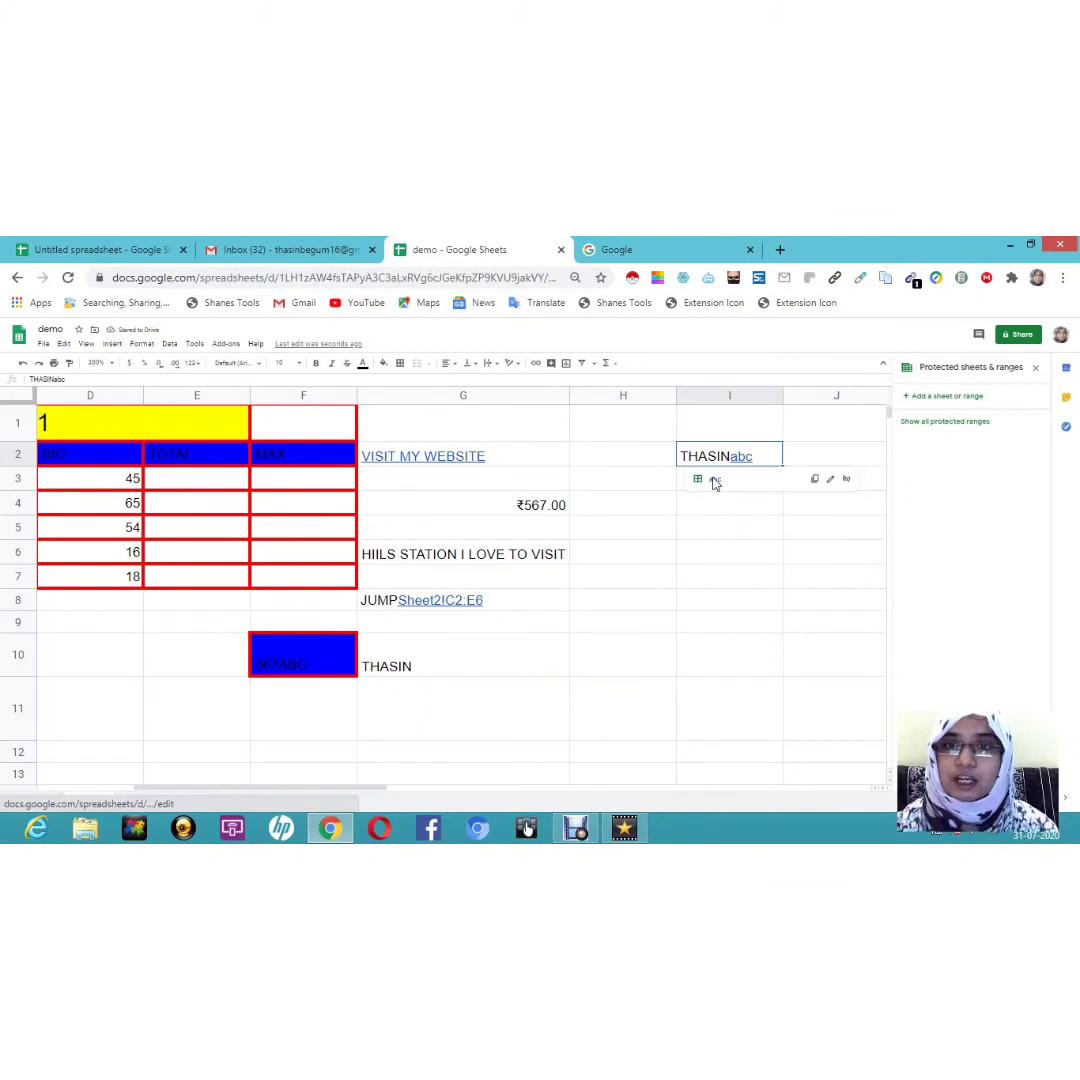
left_click(714, 481)
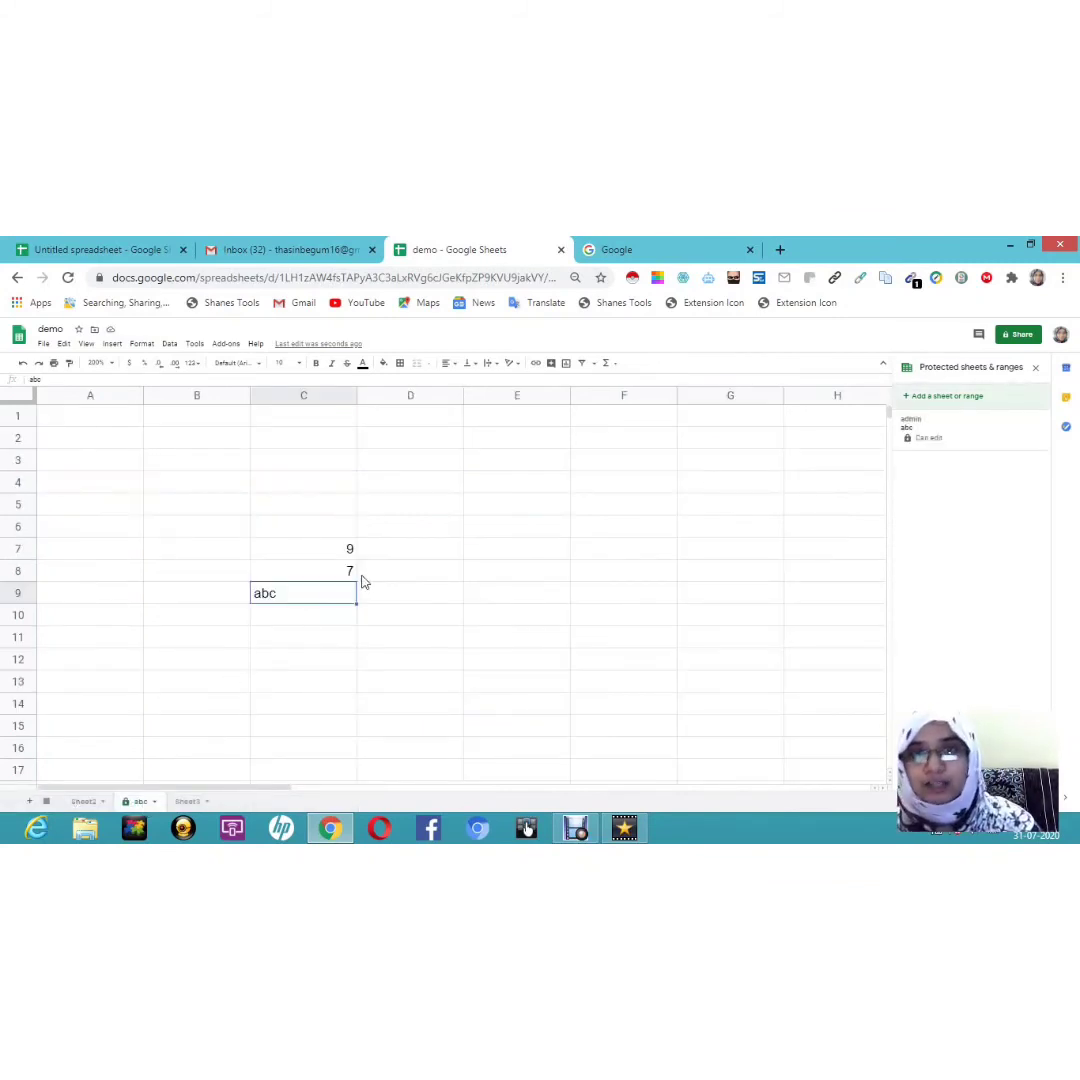
left_click(84, 801)
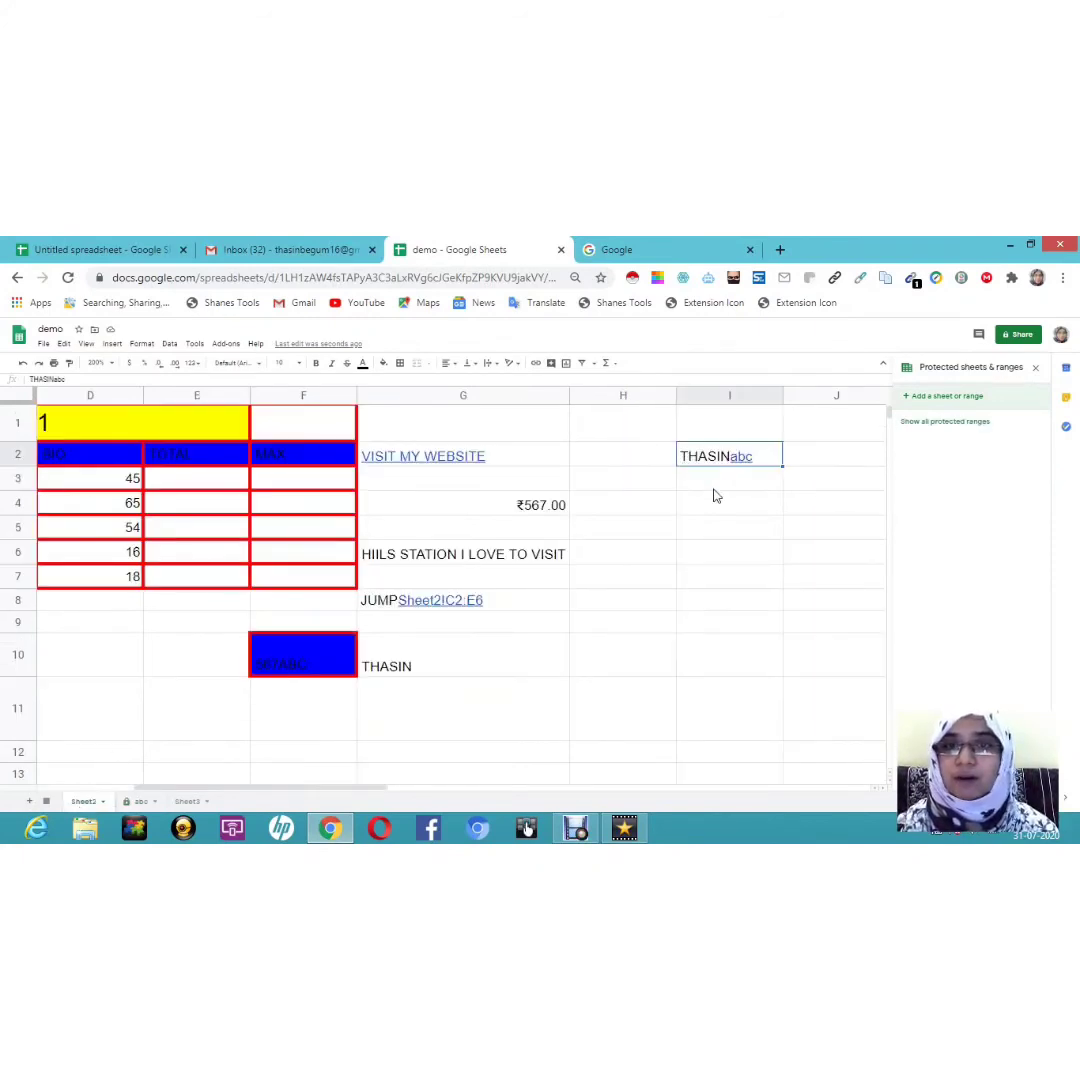
Step: Type a person's name in I5 and link it to cell Sheet2!G4
left_click(697, 537)
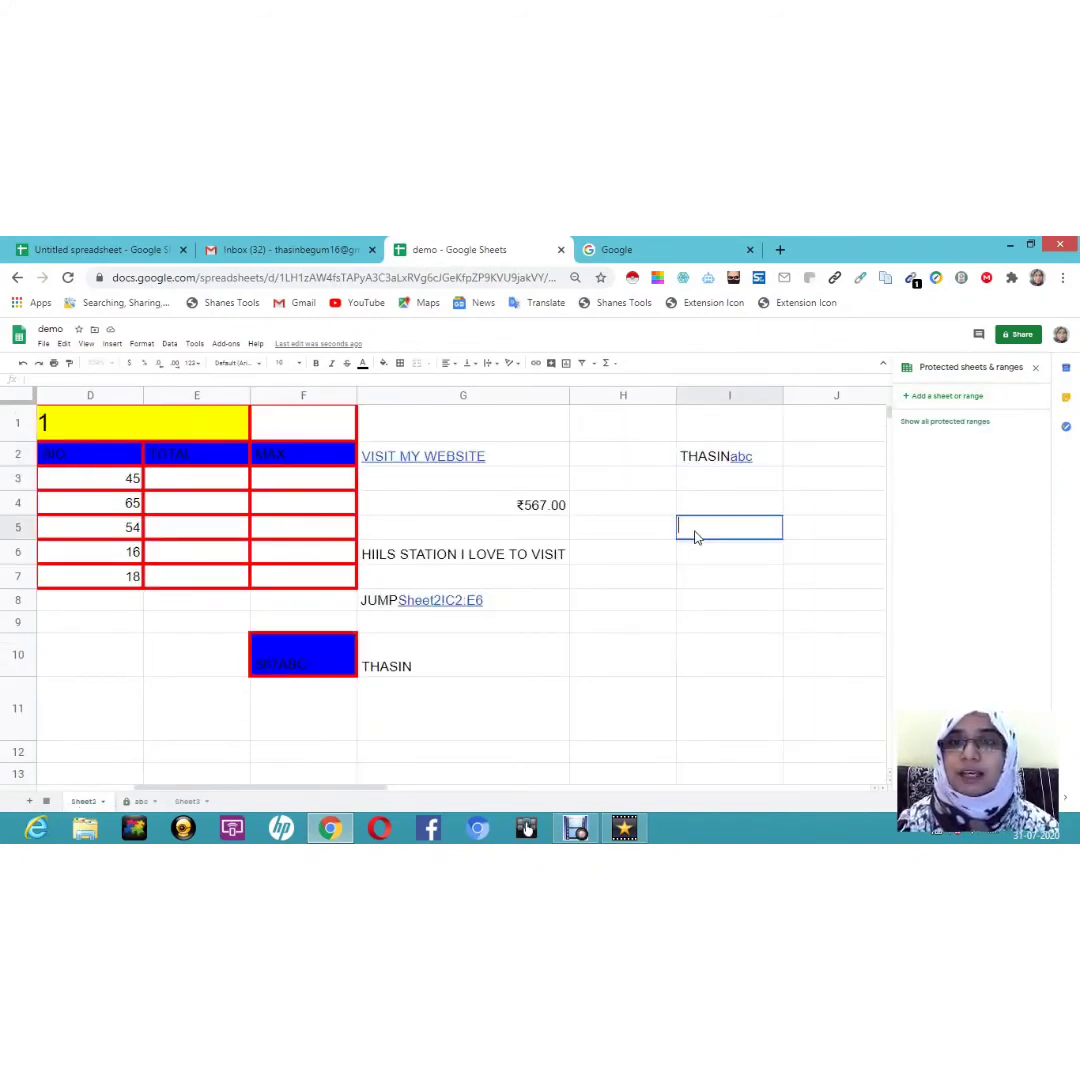
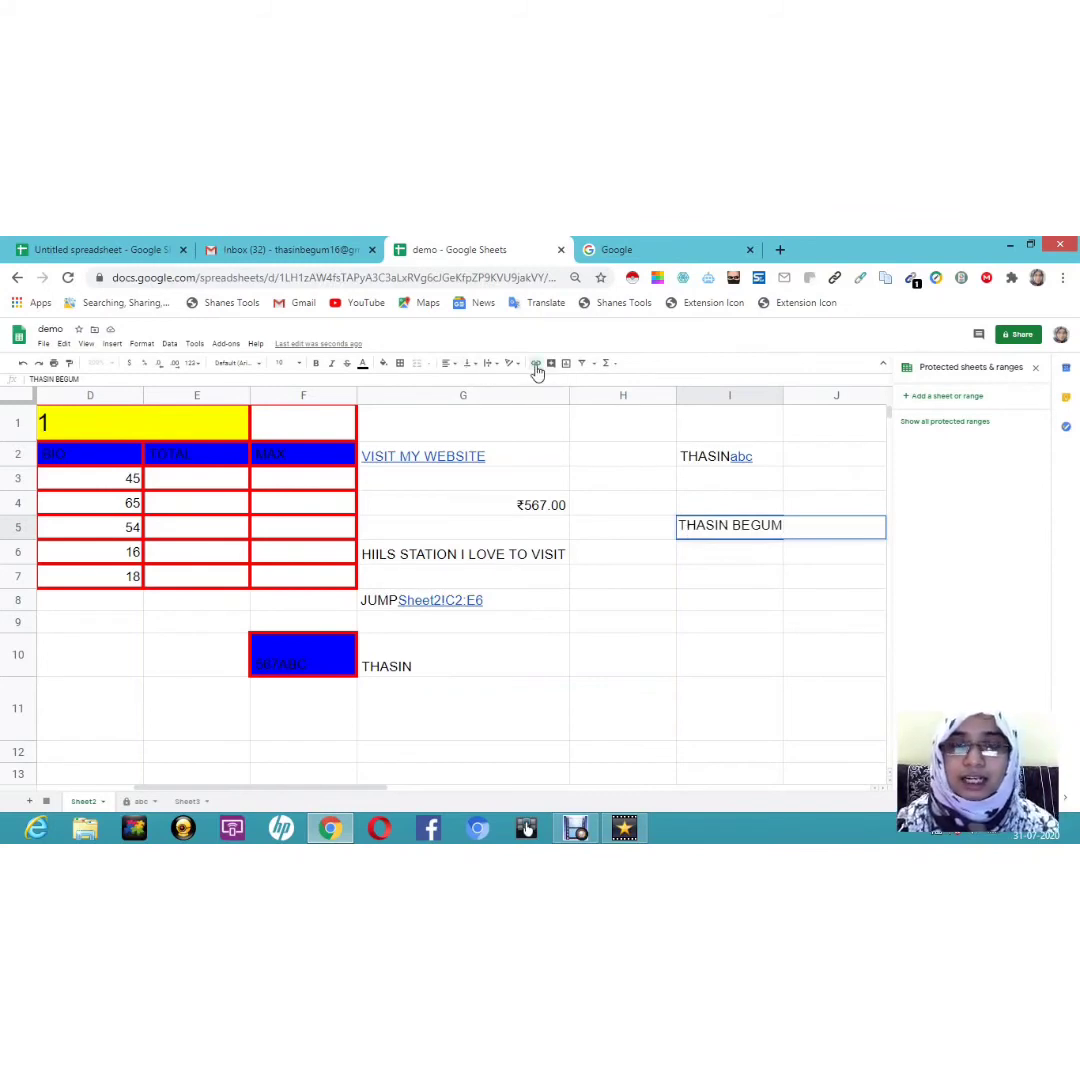
left_click(537, 366)
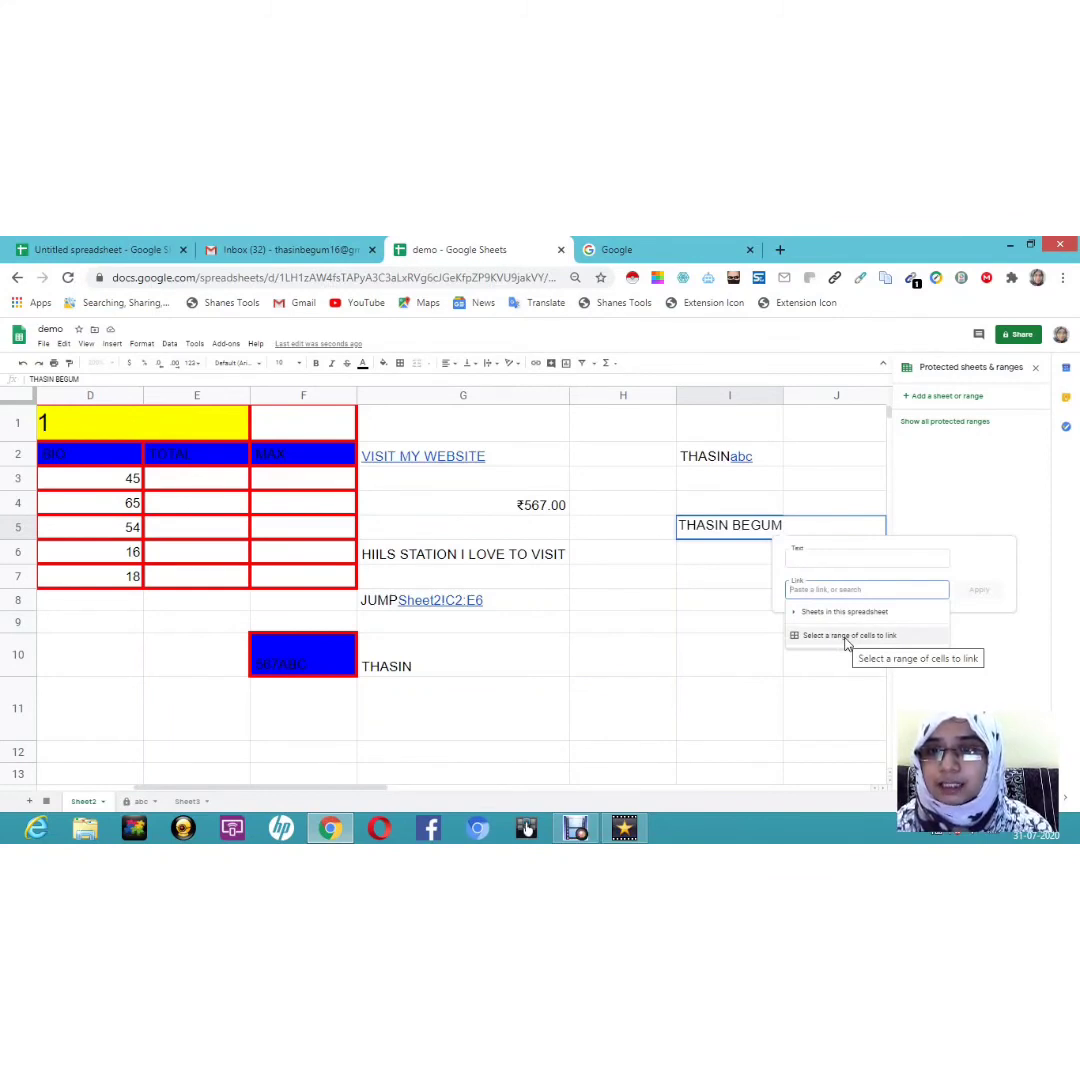
left_click(845, 638)
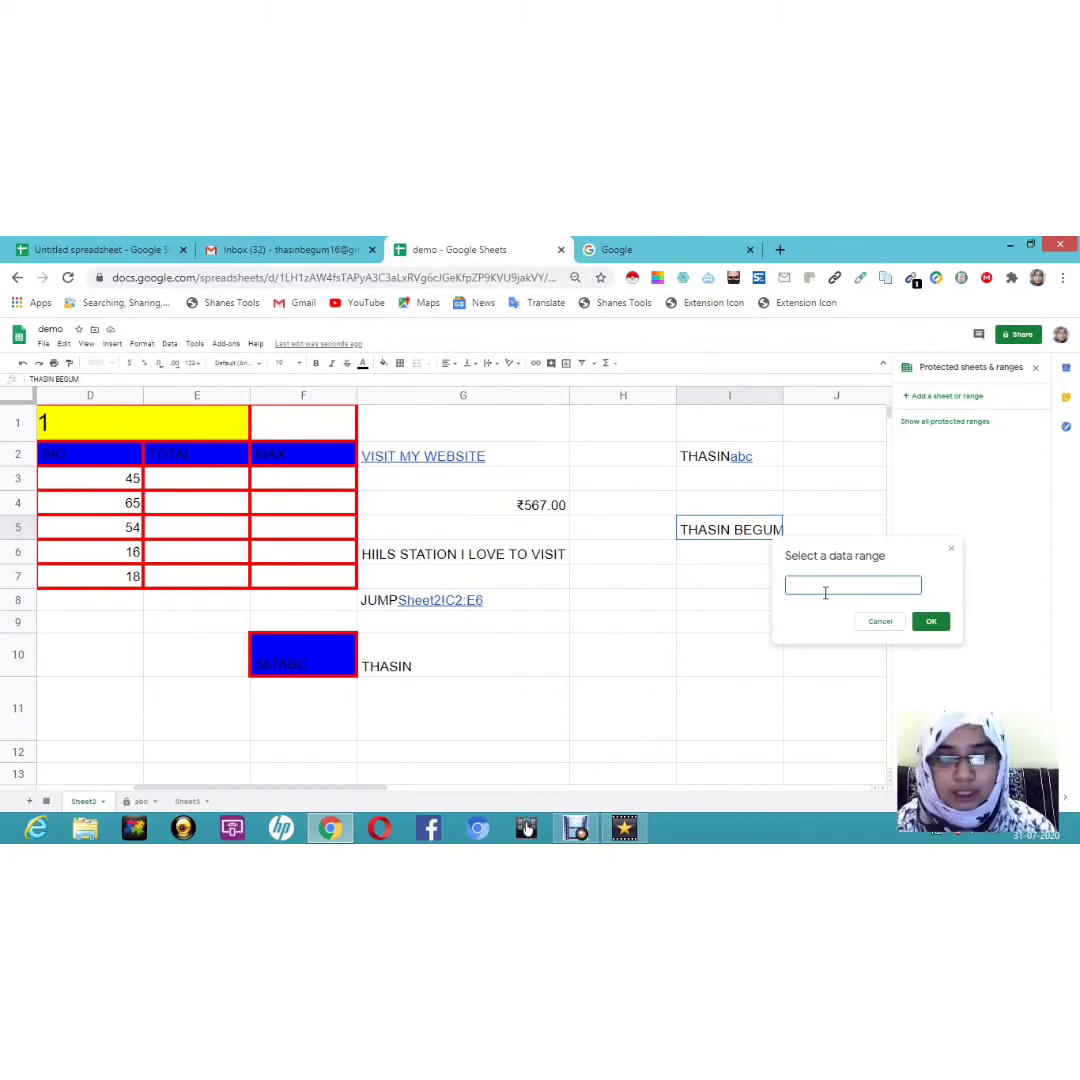
left_click(544, 508)
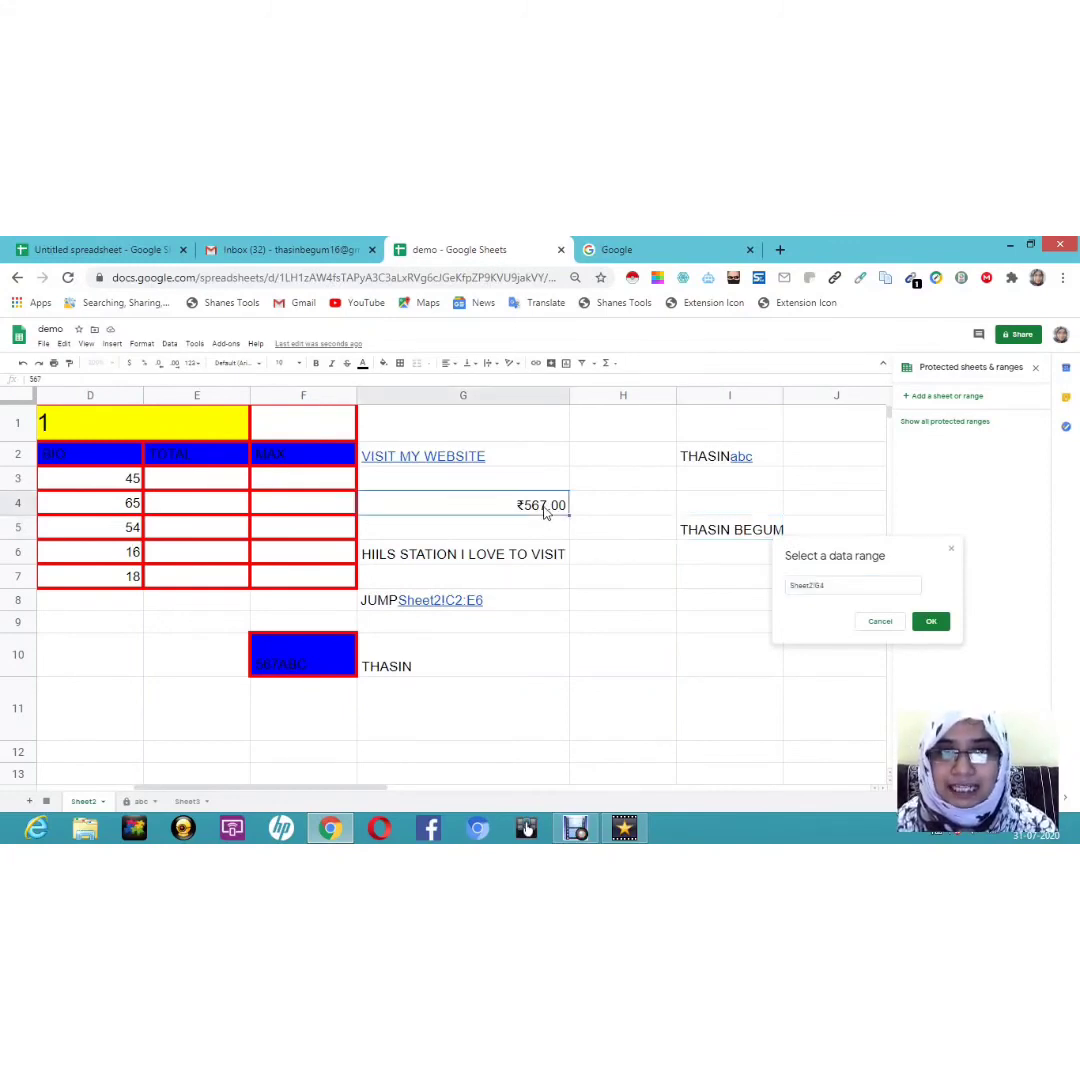
left_click(933, 622)
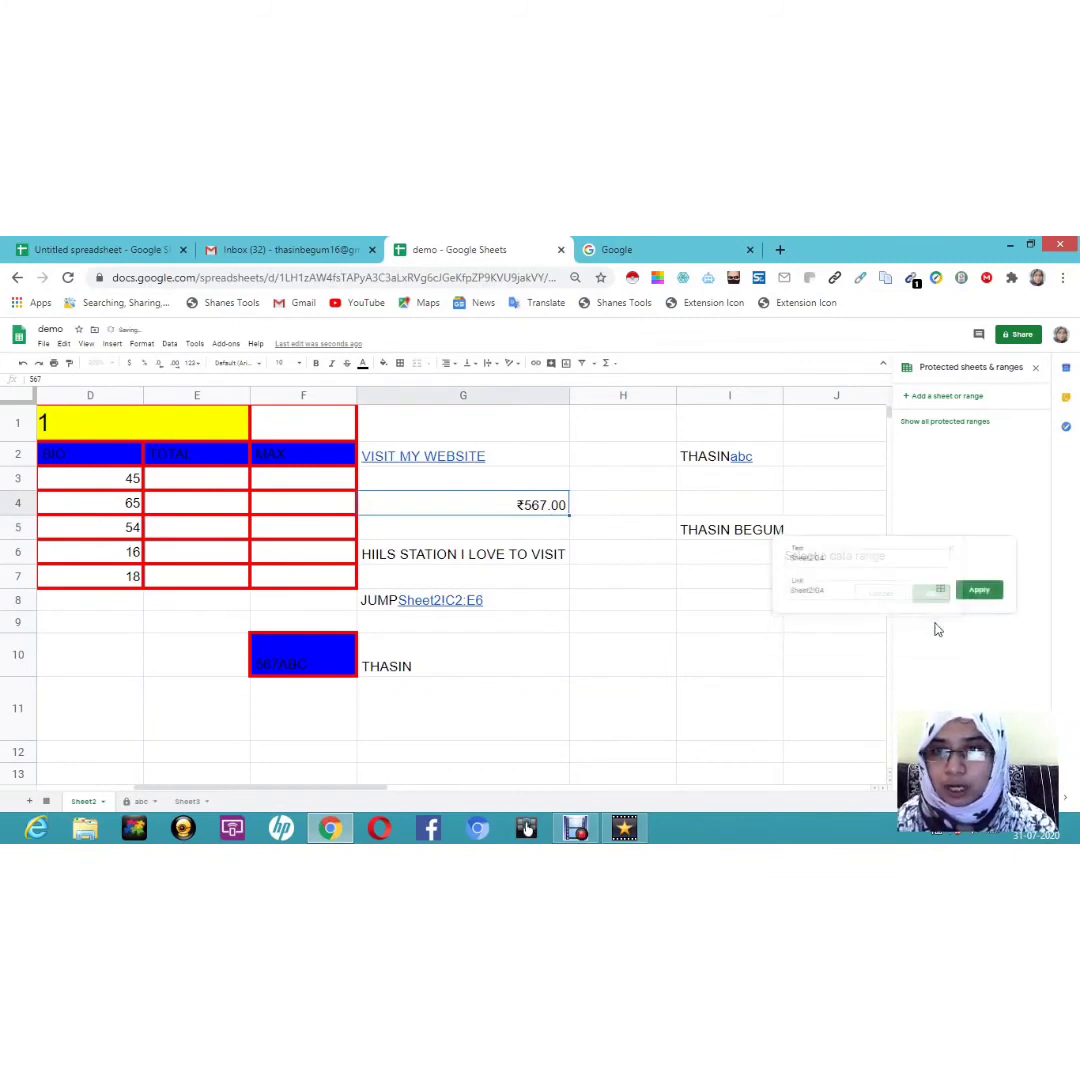
left_click(980, 590)
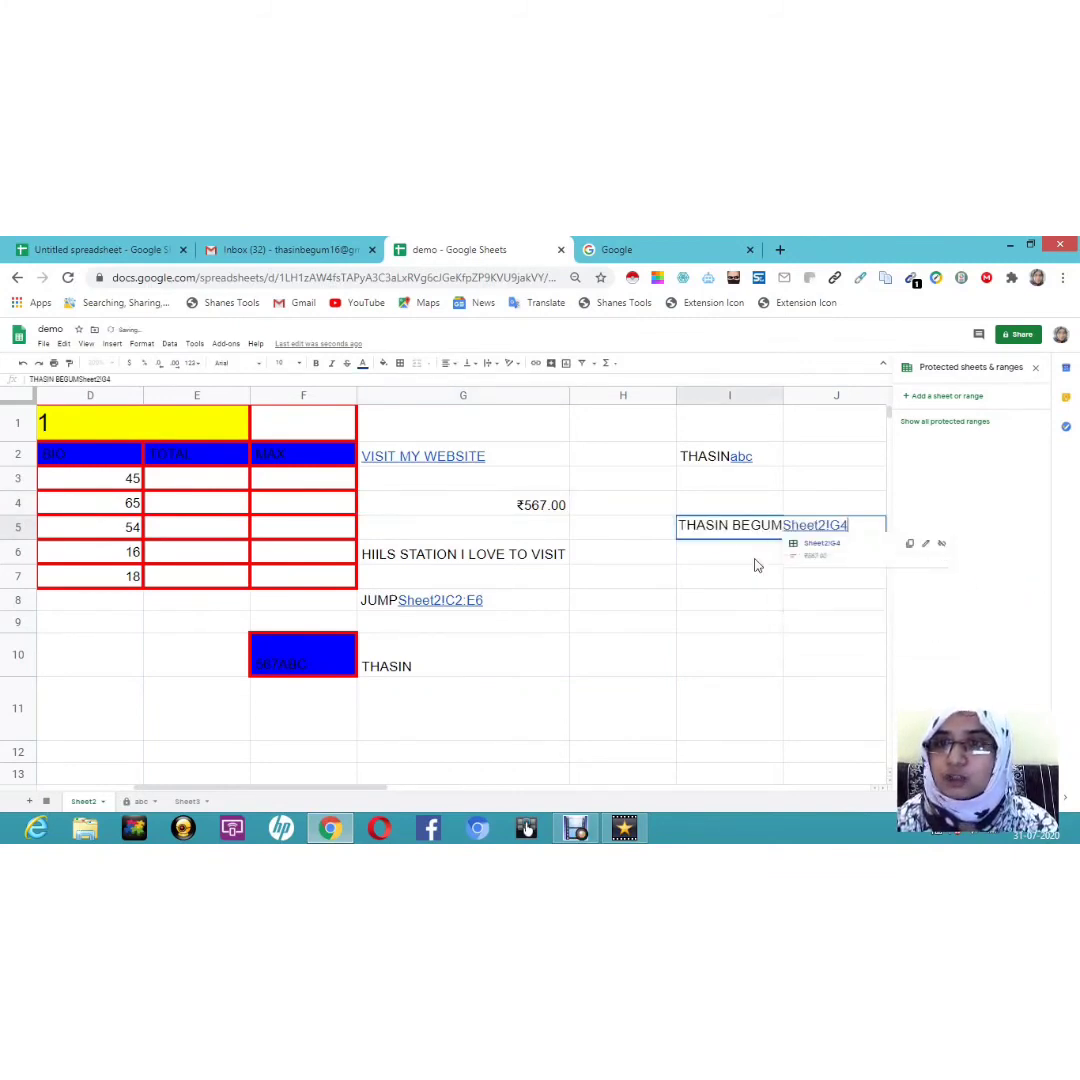
Step: Reopen I5 and follow its link to the ₹567.00 cell G4
left_click_drag(707, 604, 755, 540)
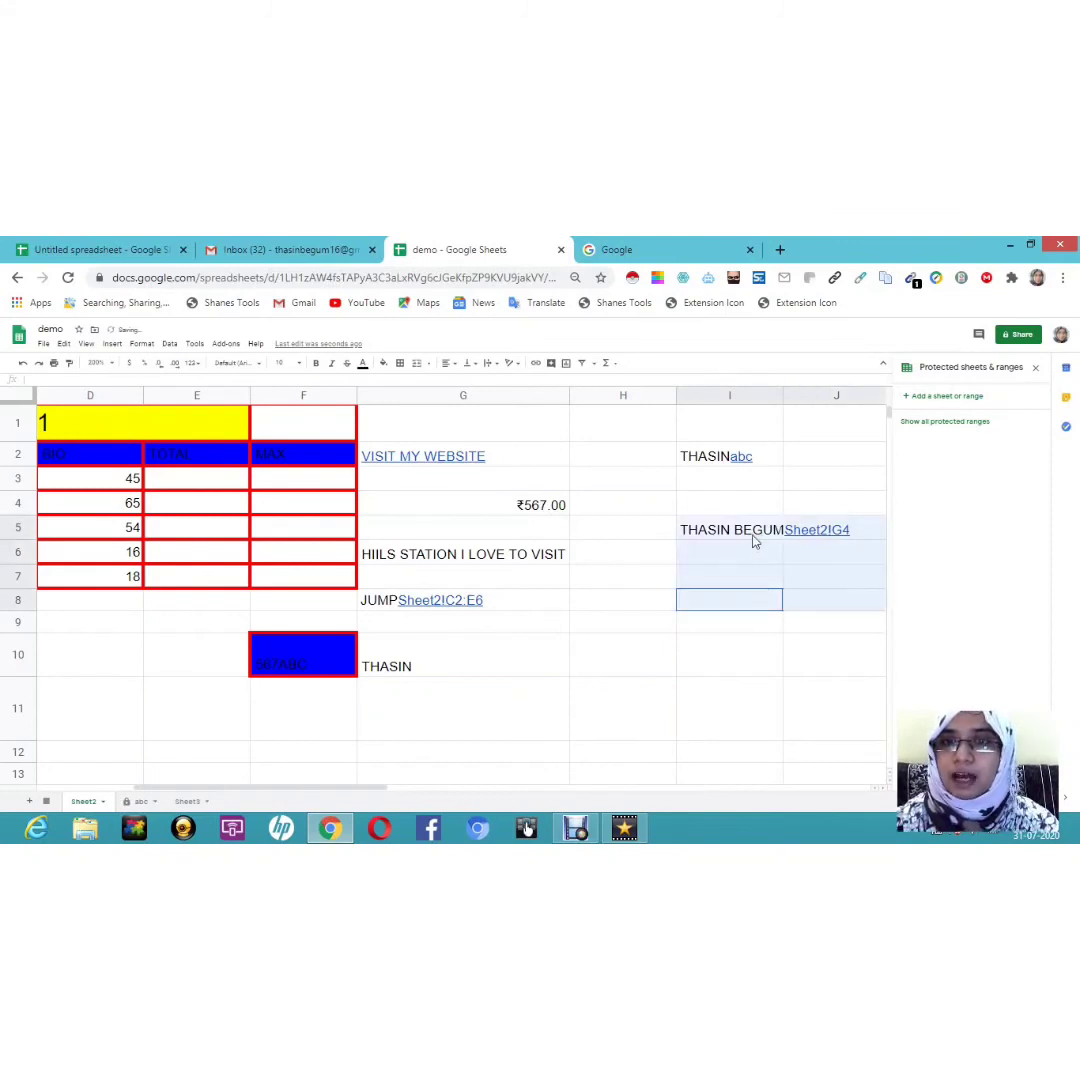
double_click(817, 528)
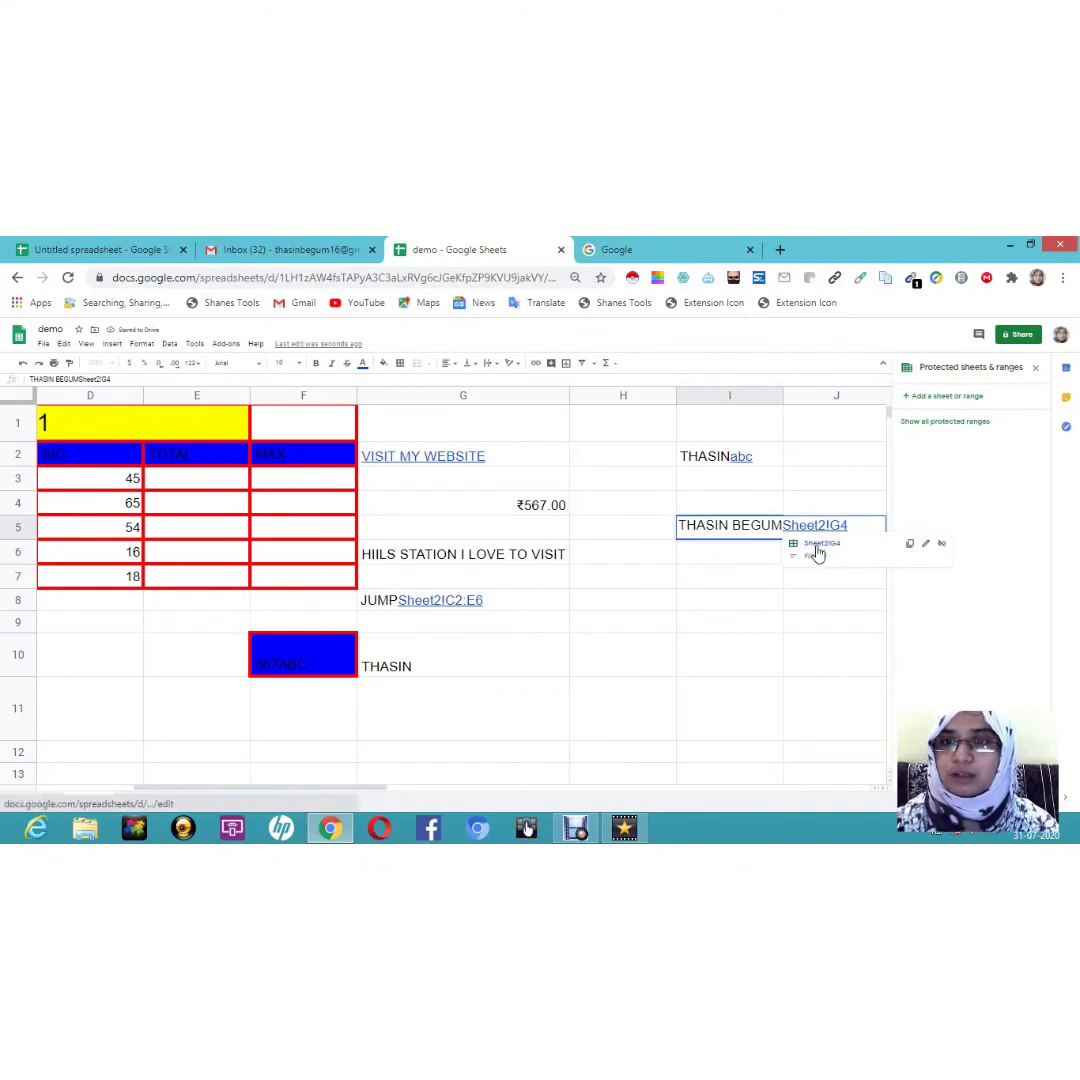
double_click(818, 553)
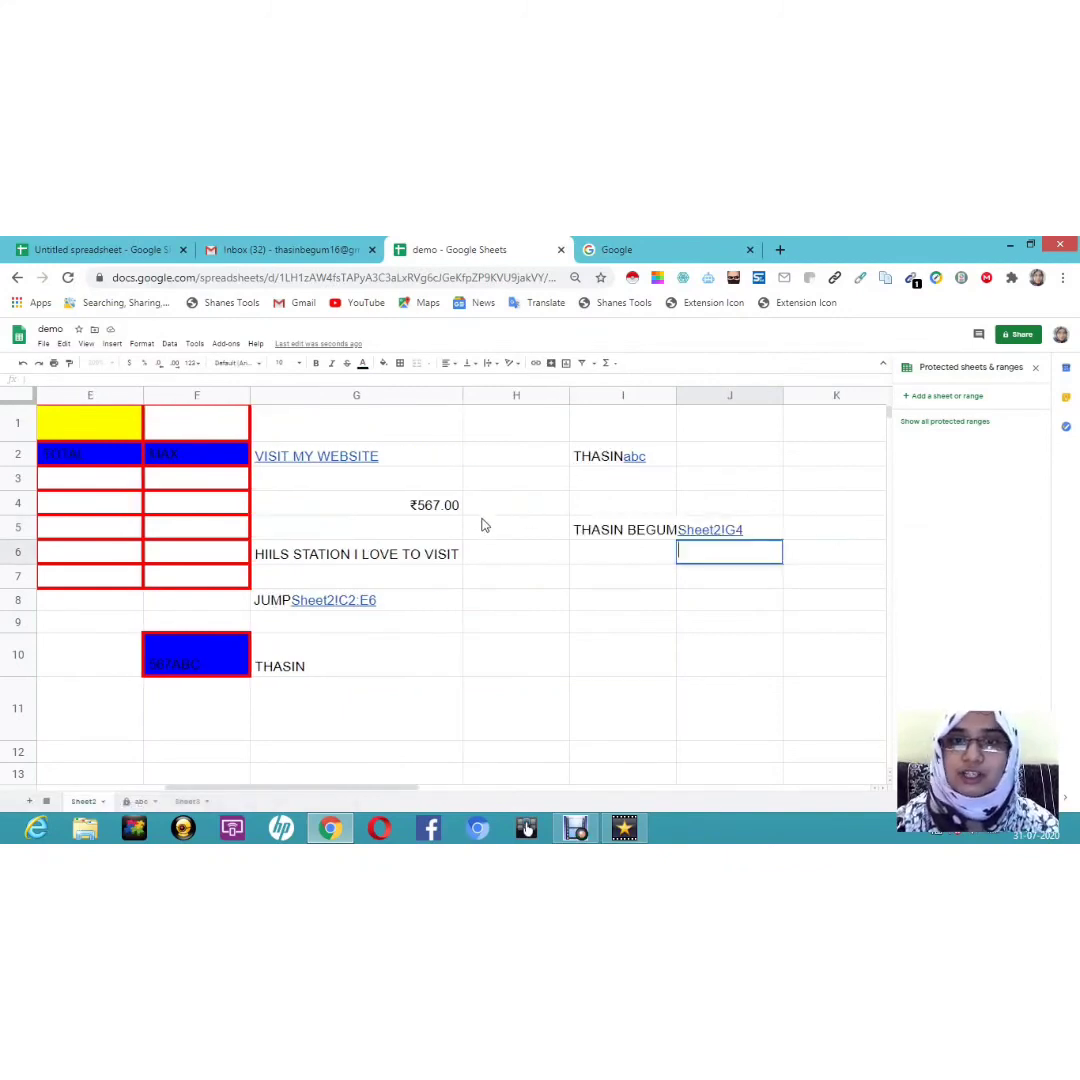
double_click(720, 528)
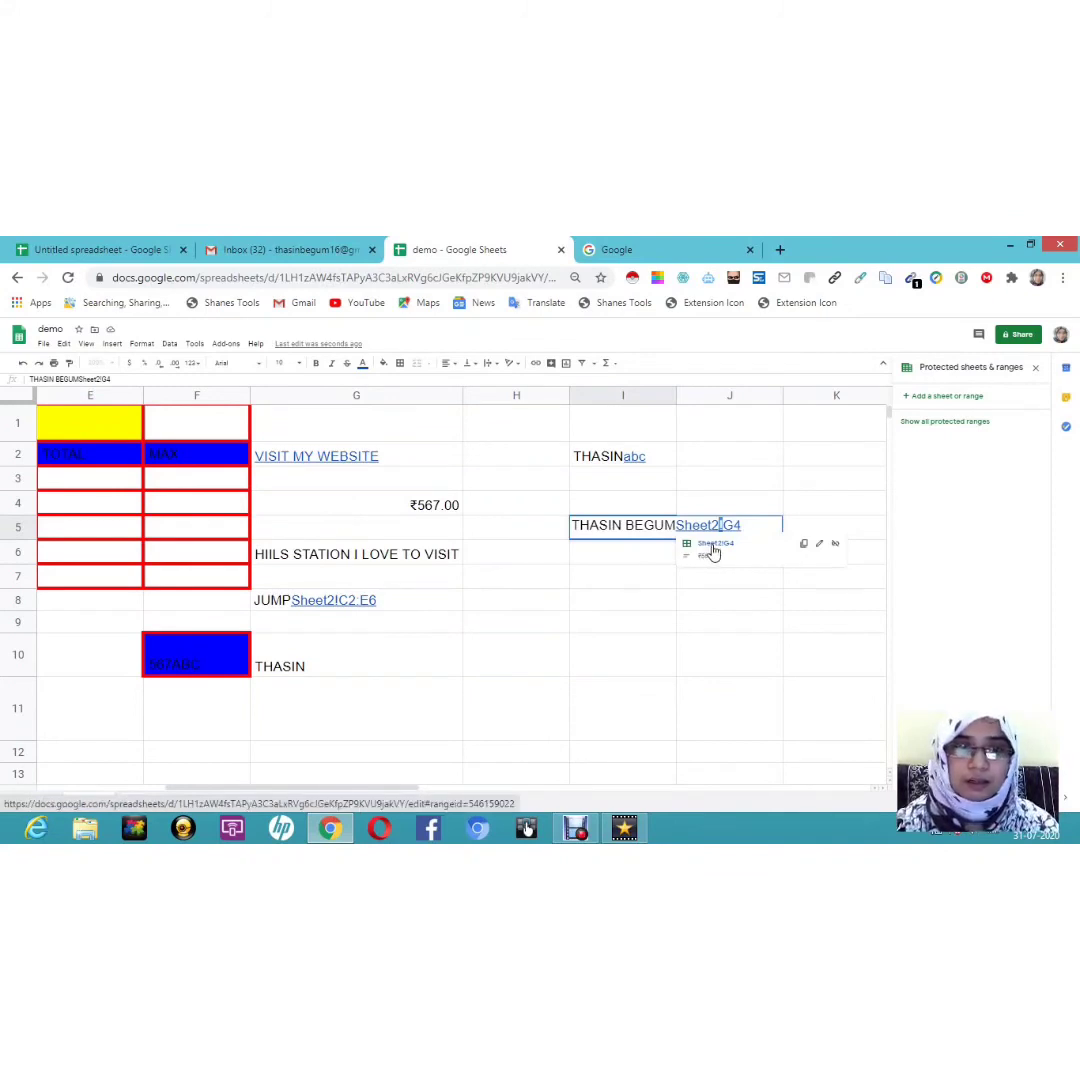
left_click(712, 550)
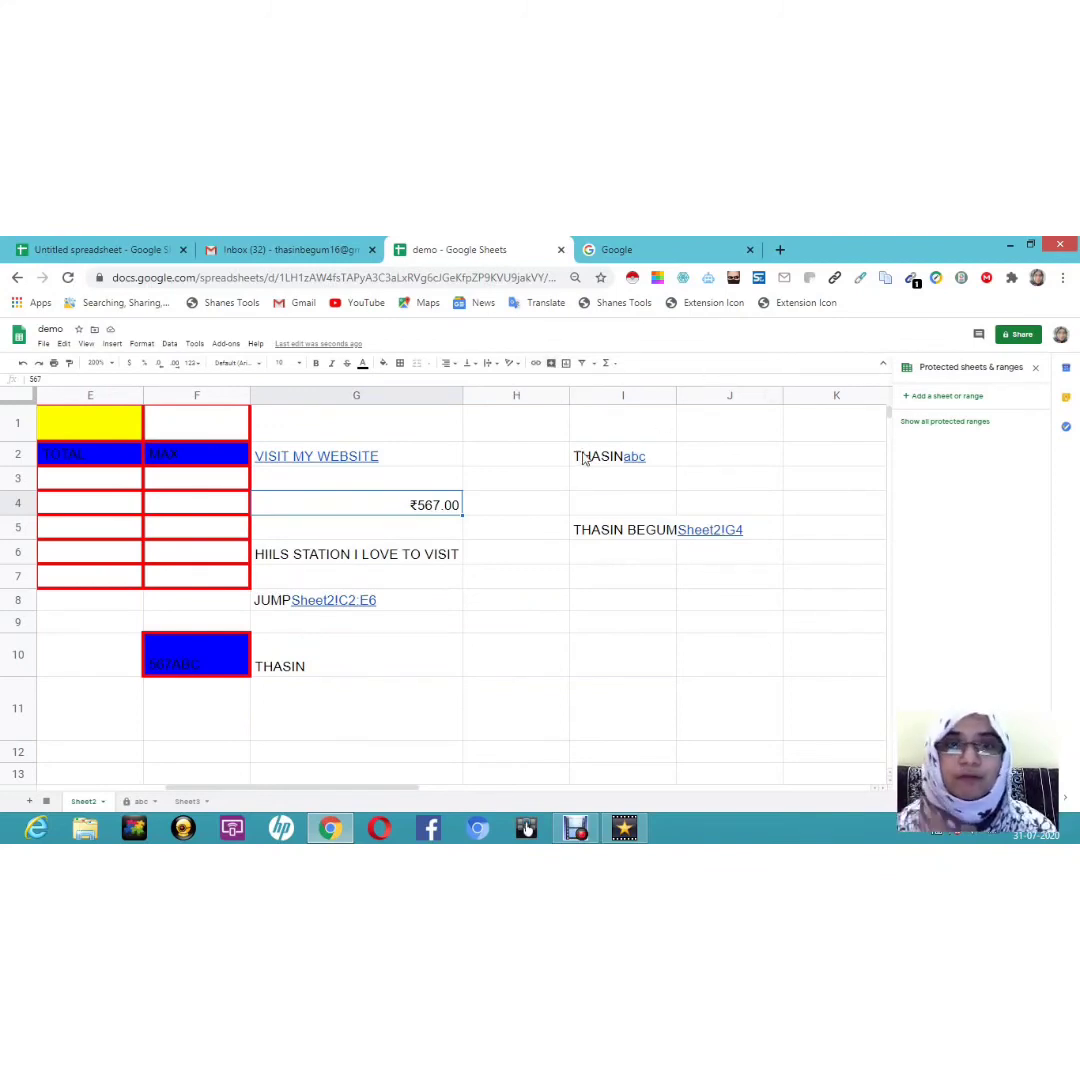
mouse_move(585, 459)
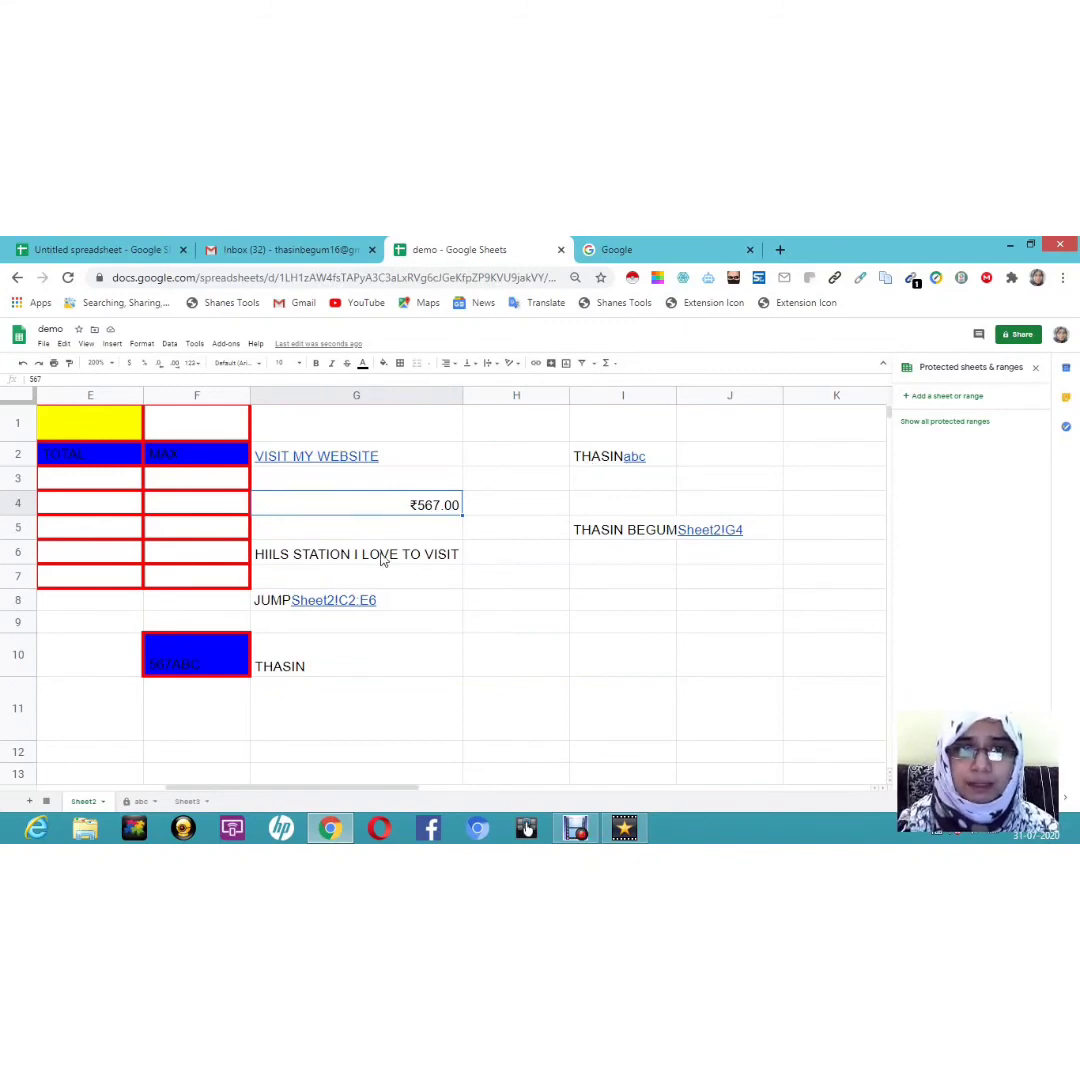
Step: Attach the comment 'NOT A BAD IDEA' to the HIILS STATION I LOVE TO VISIT cell G6
left_click(343, 556)
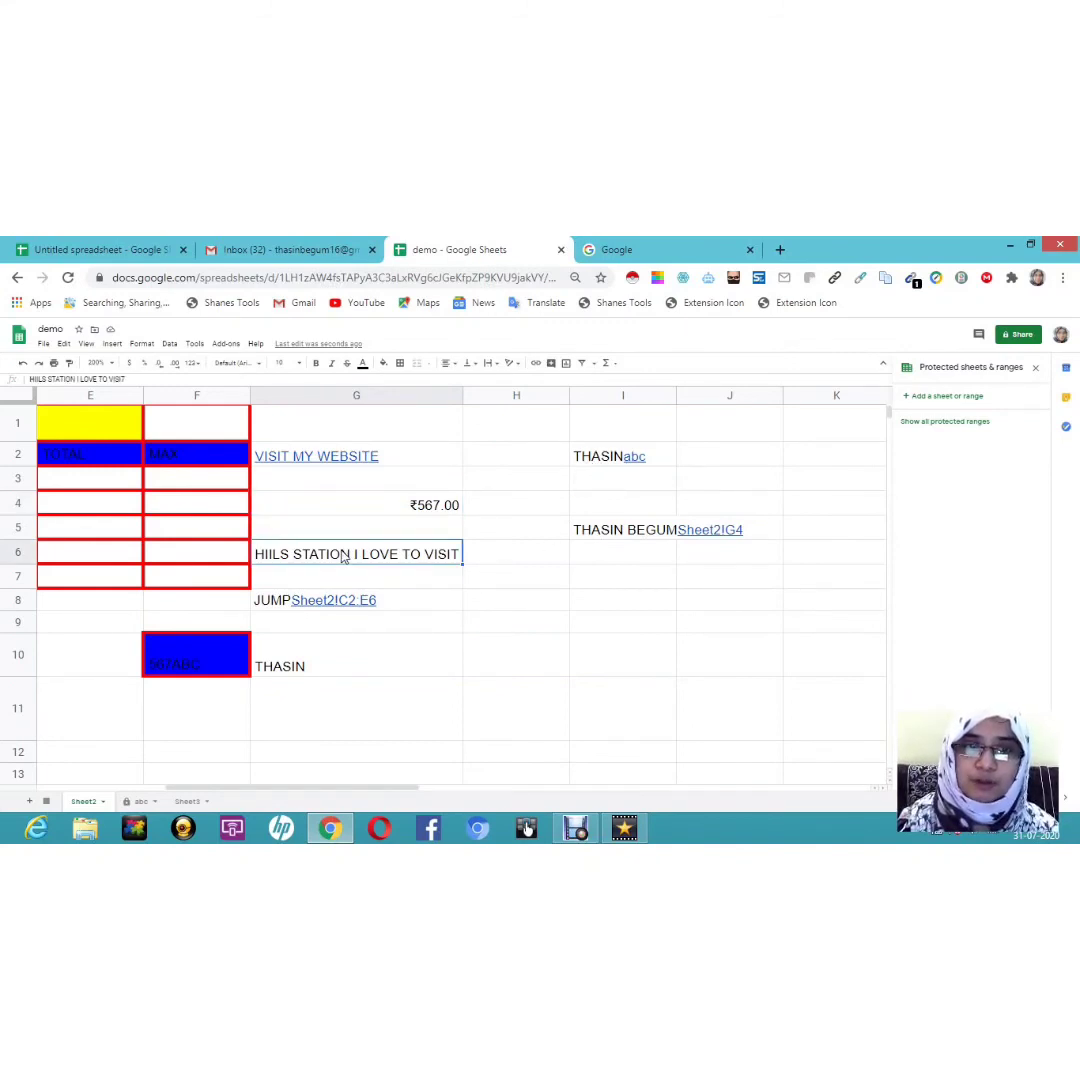
left_click(551, 366)
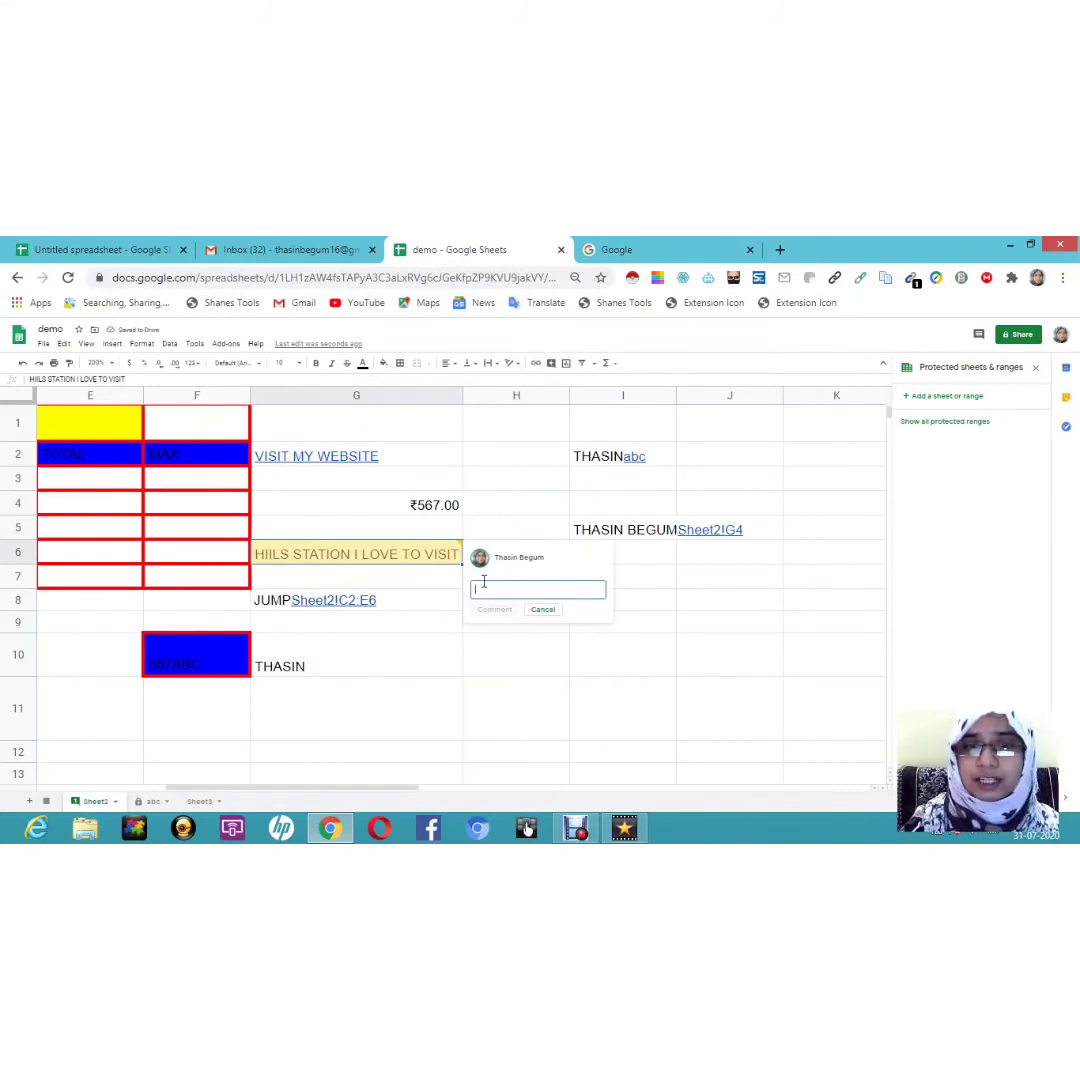
type("NOT")
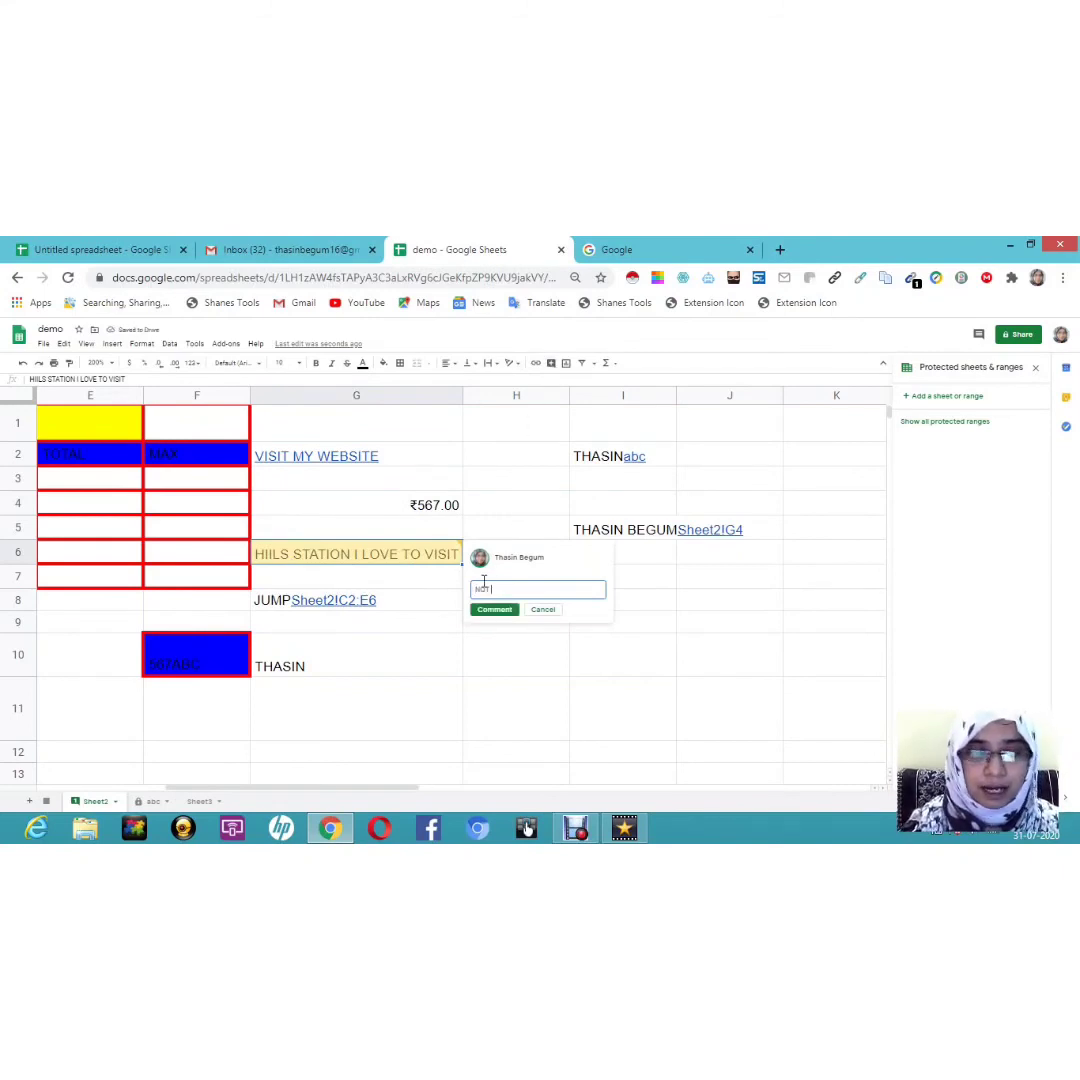
type(" A BAD IDE")
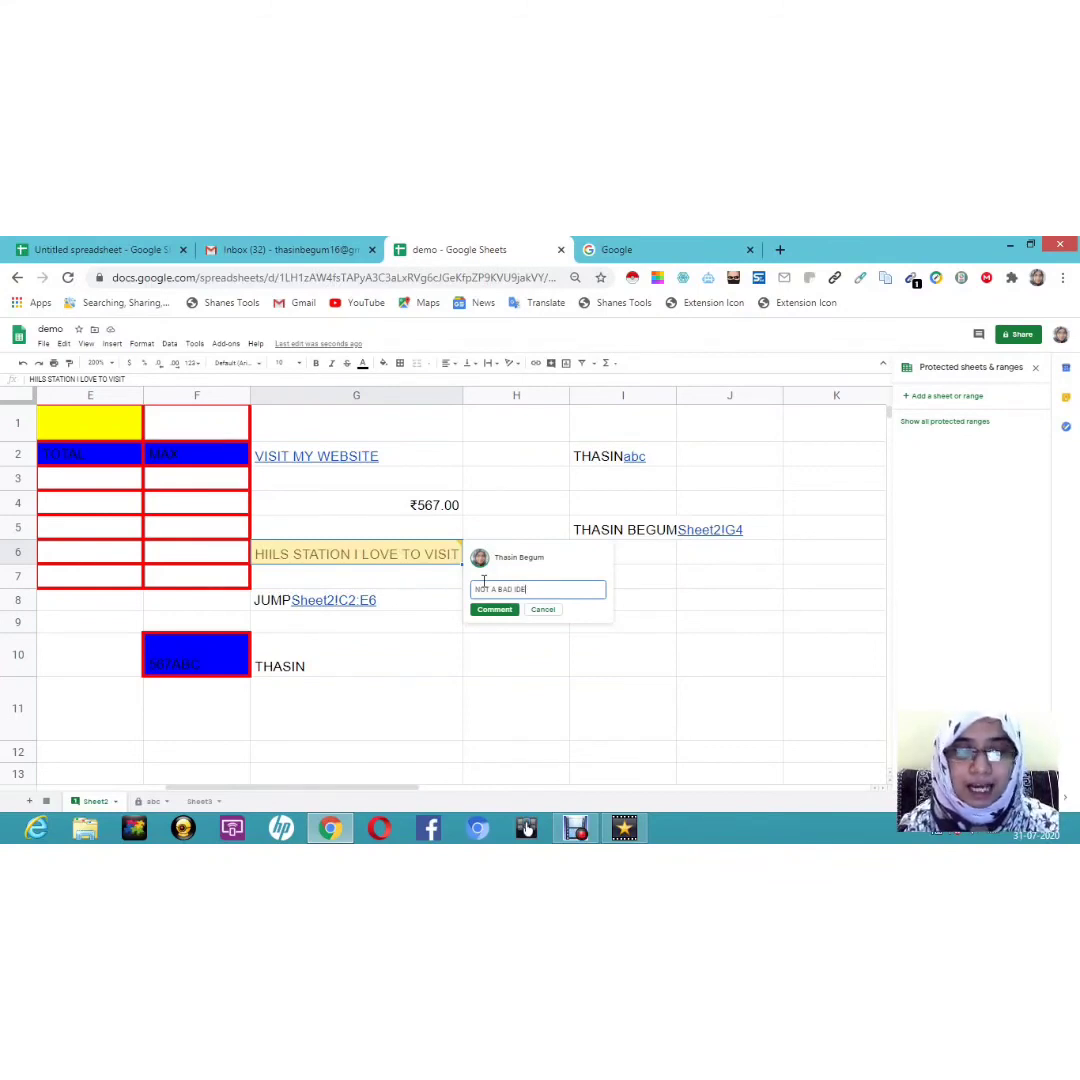
type("A")
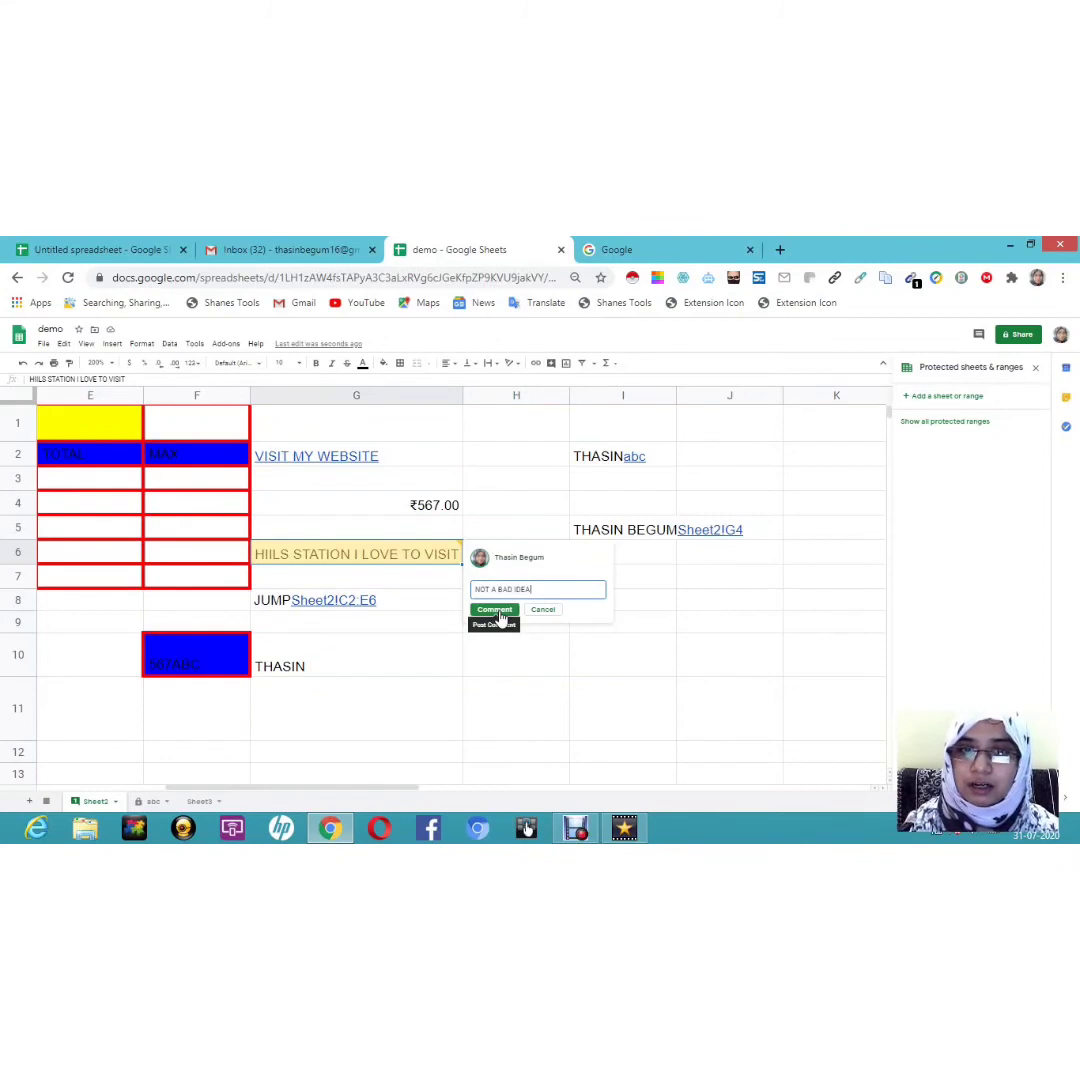
left_click(499, 612)
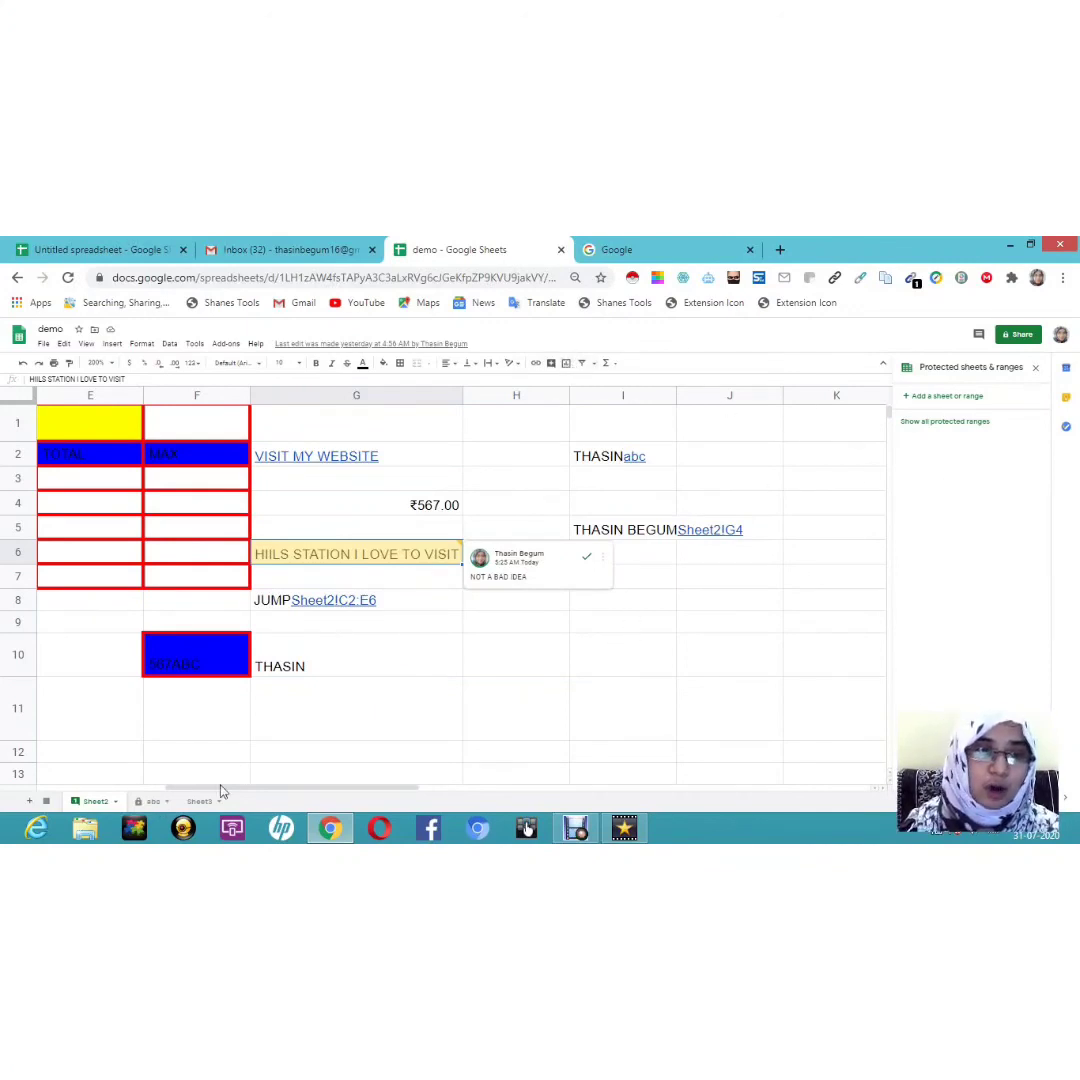
Step: Enter =SUM(B3:D3) in E3 and fill it down to E7, giving 155, 130, 164, 98, 203
left_click_drag(214, 788, 22, 832)
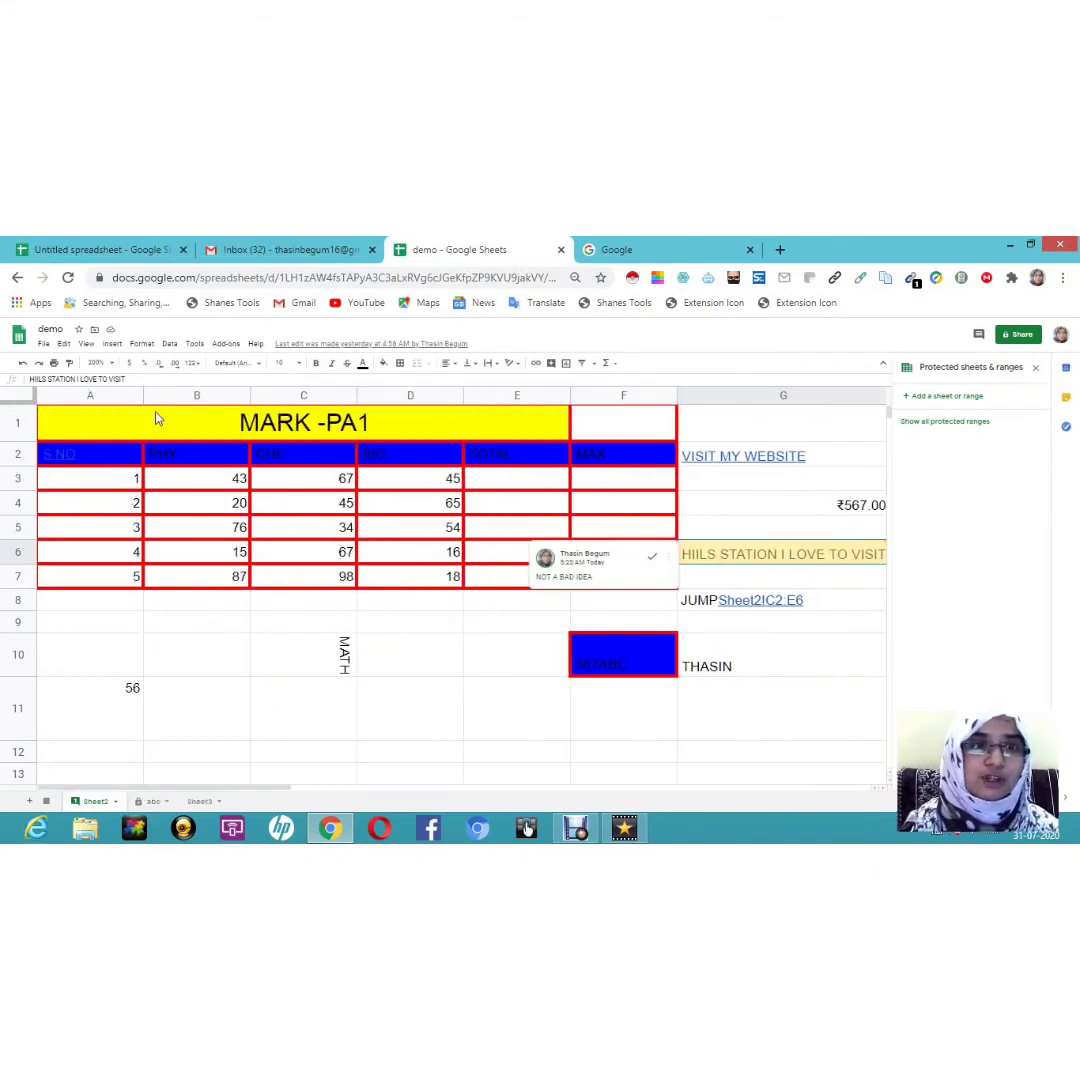
left_click_drag(100, 423, 450, 610)
left_click(352, 620)
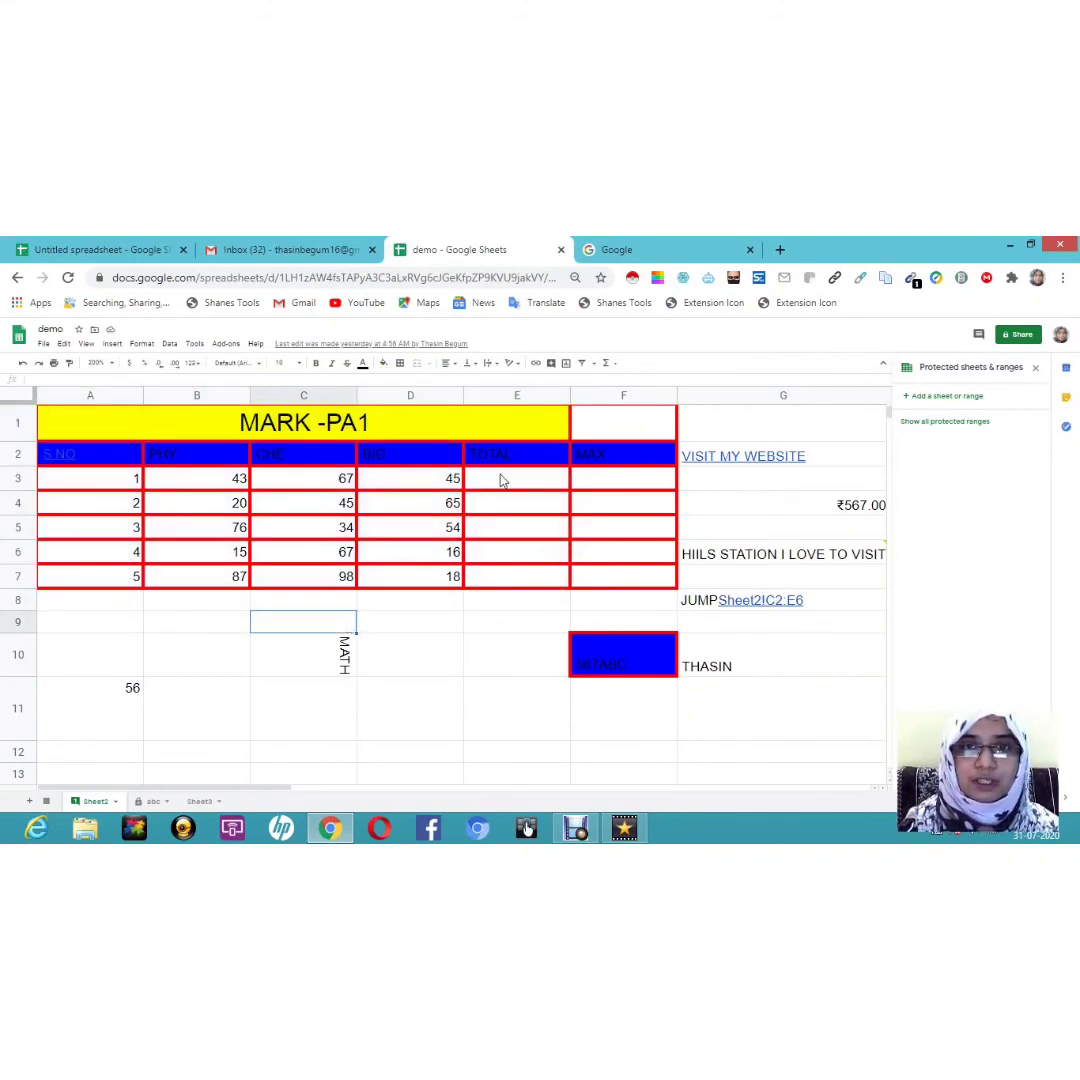
double_click(480, 483)
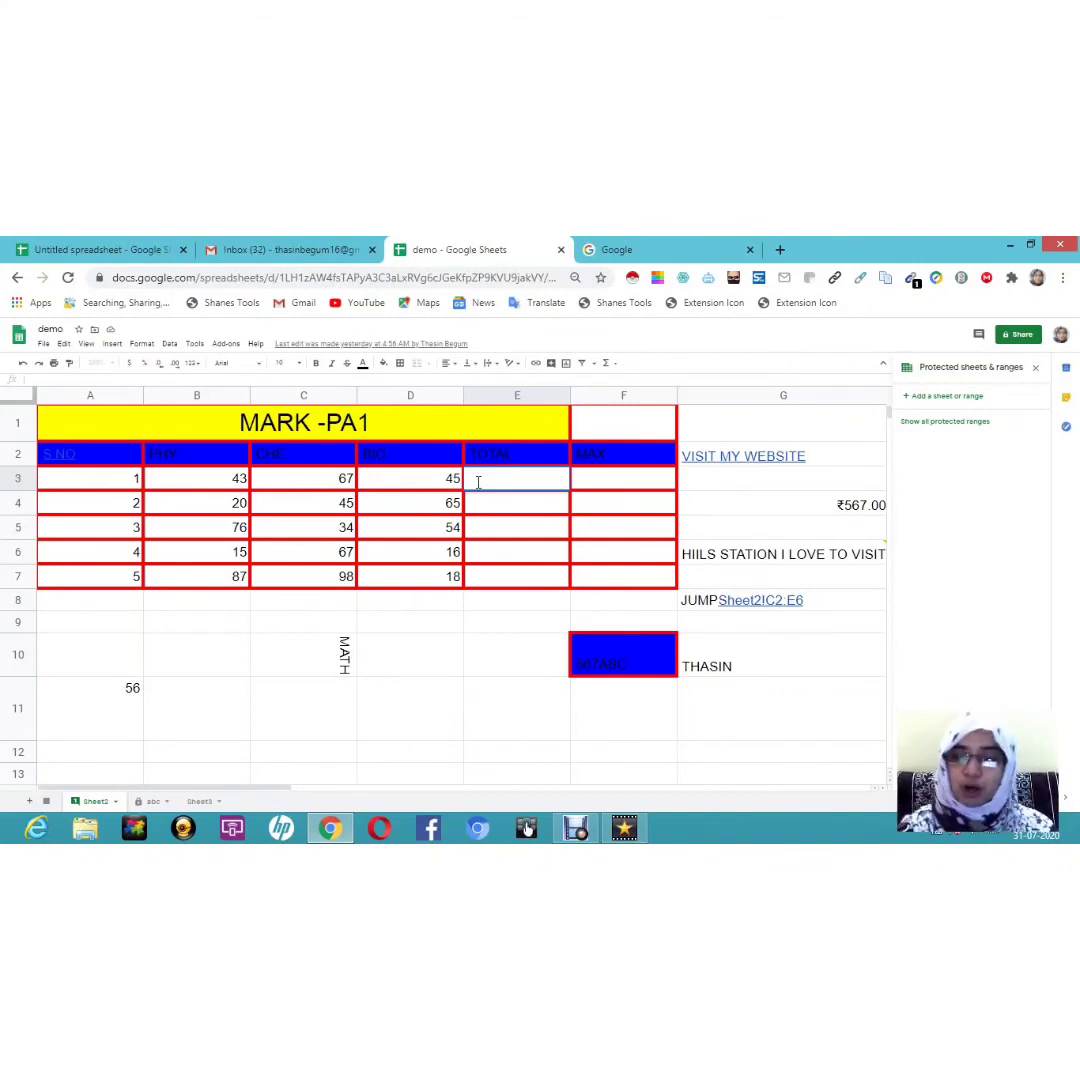
type("=")
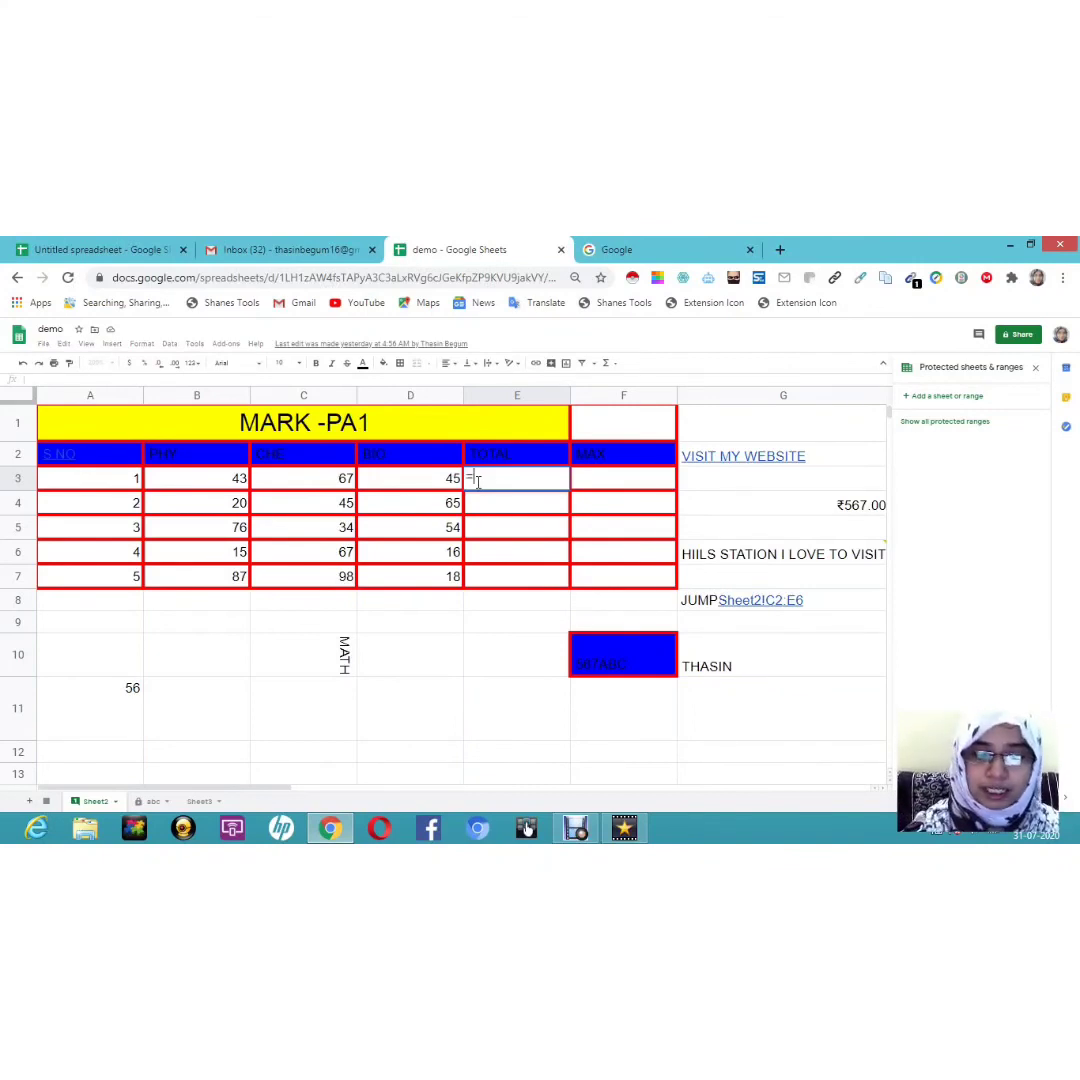
type("SUM")
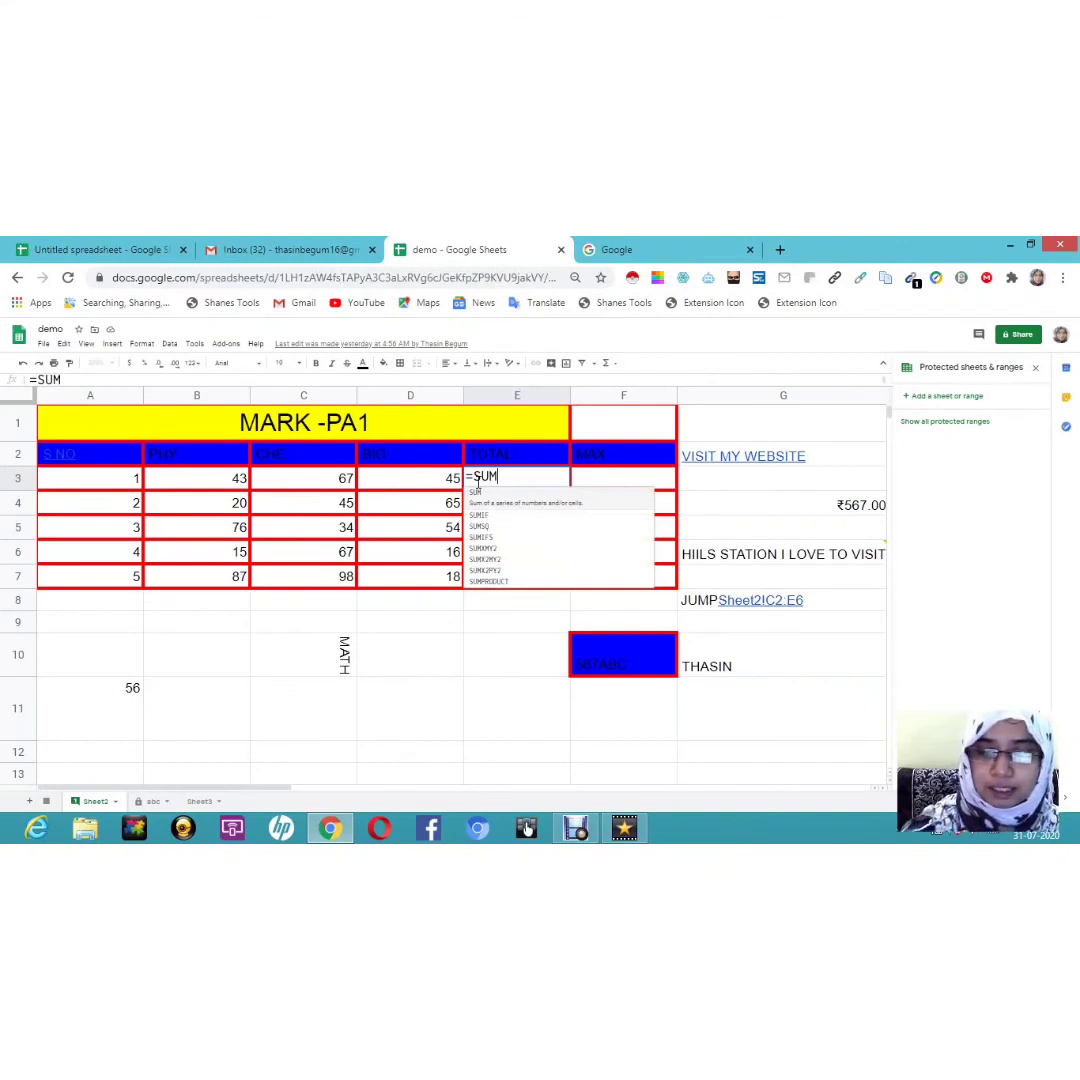
type("(")
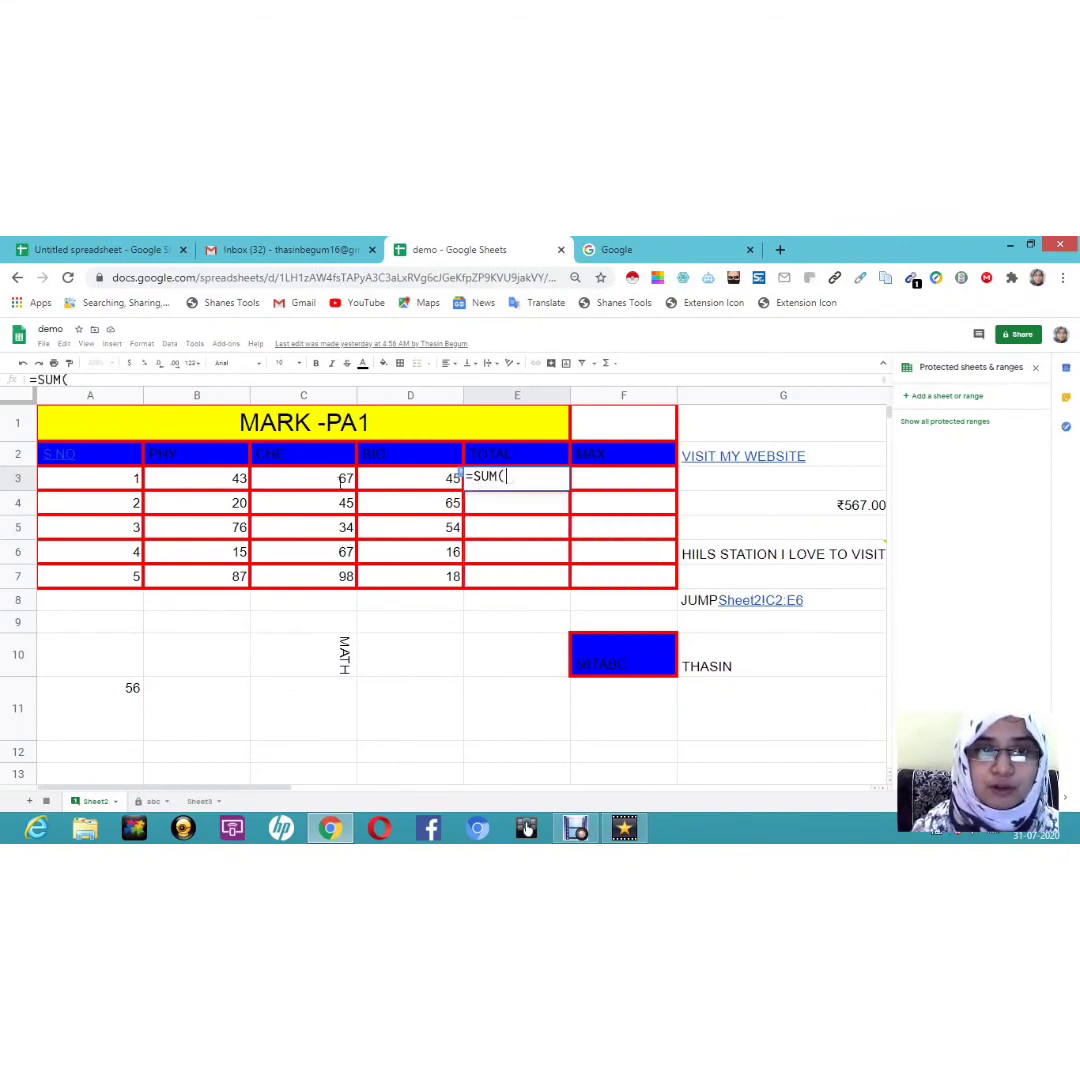
left_click(205, 482)
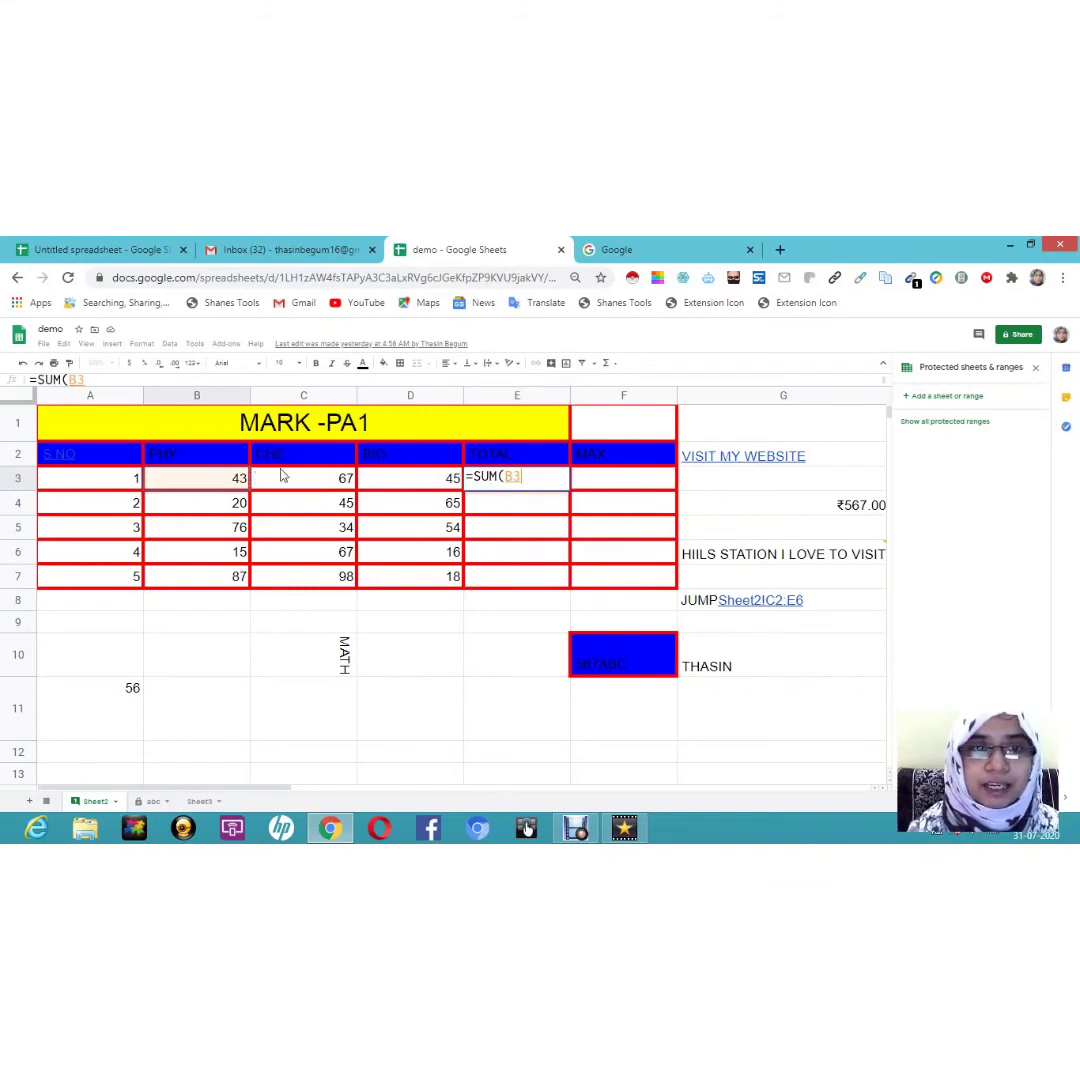
left_click_drag(283, 477, 395, 479)
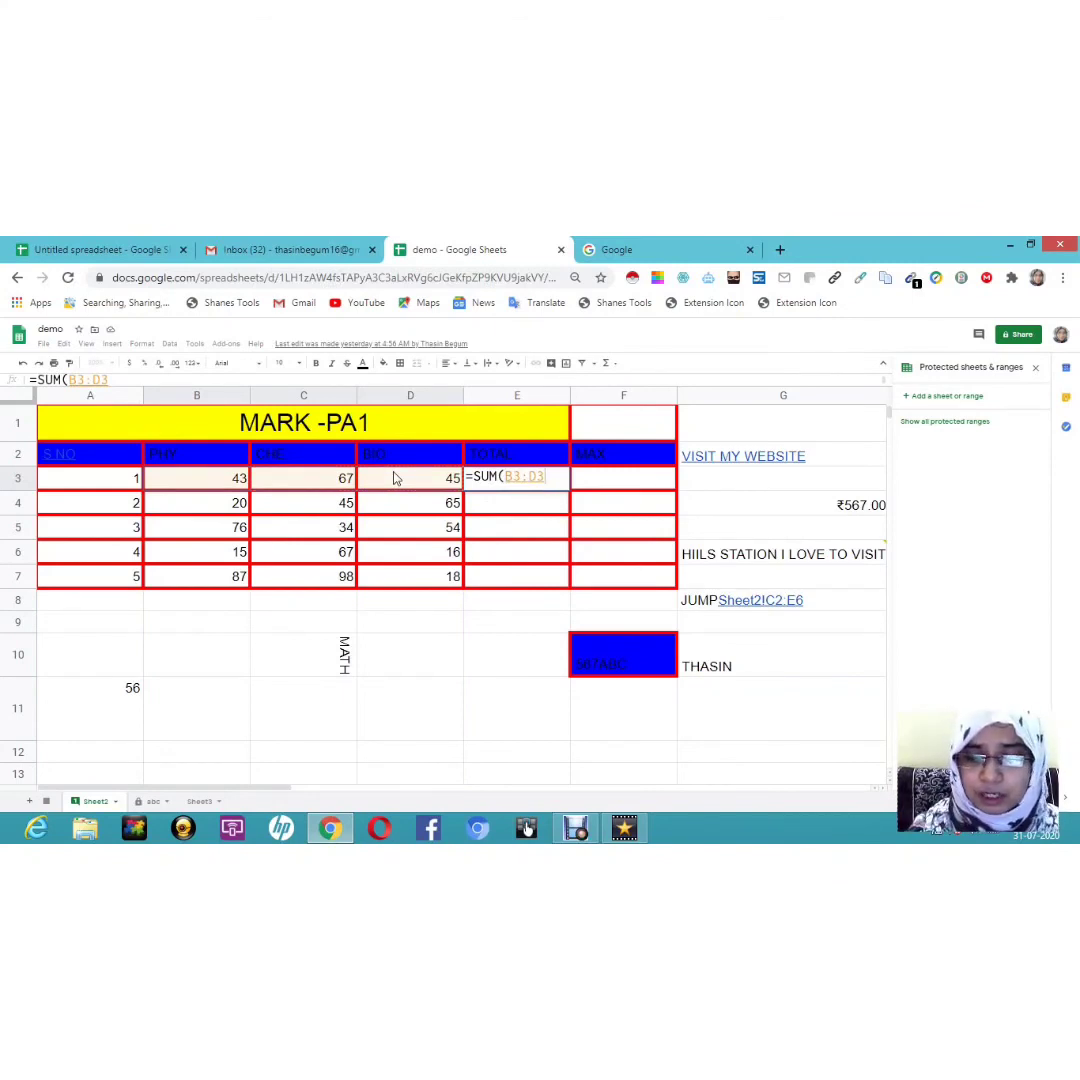
key("Return")
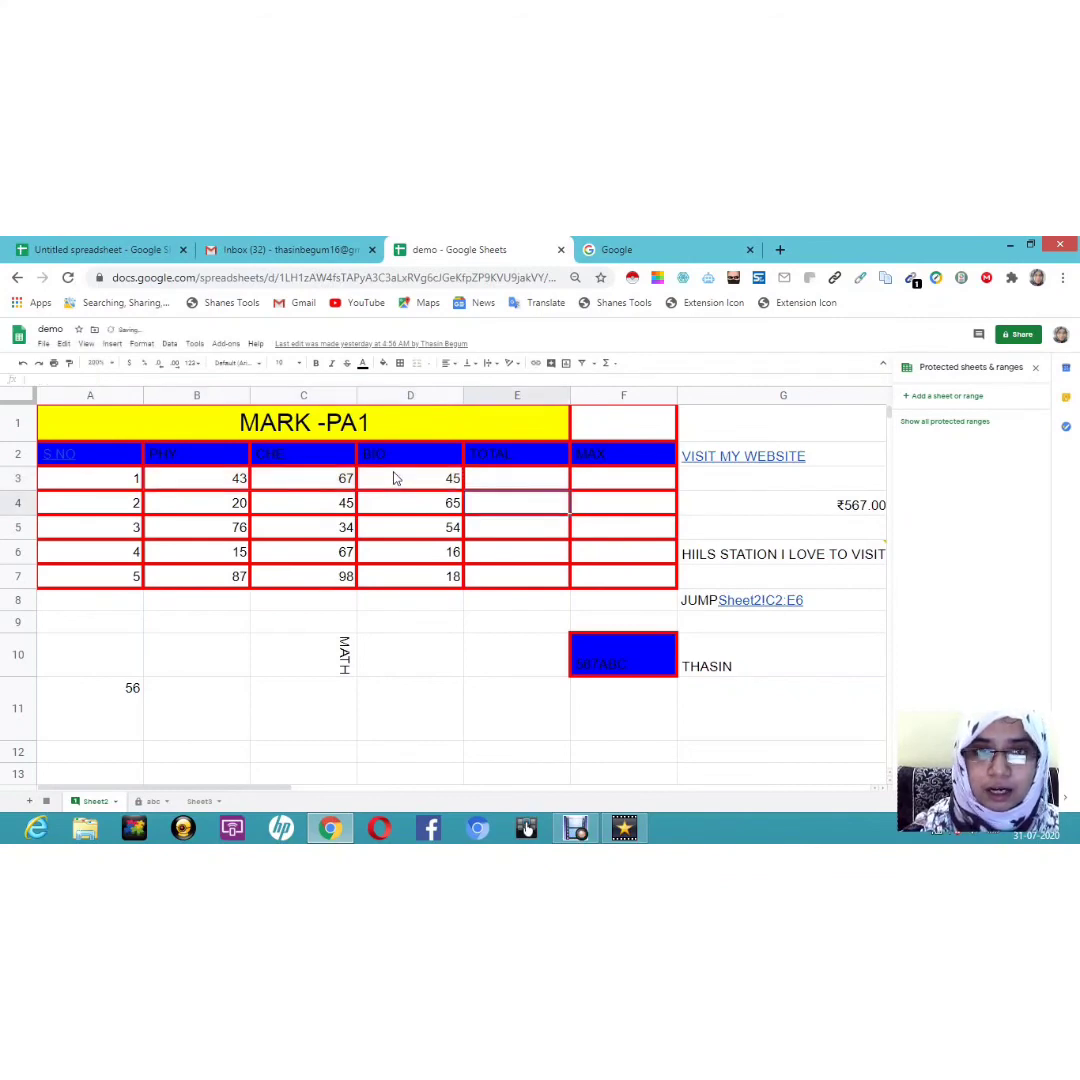
left_click(562, 481)
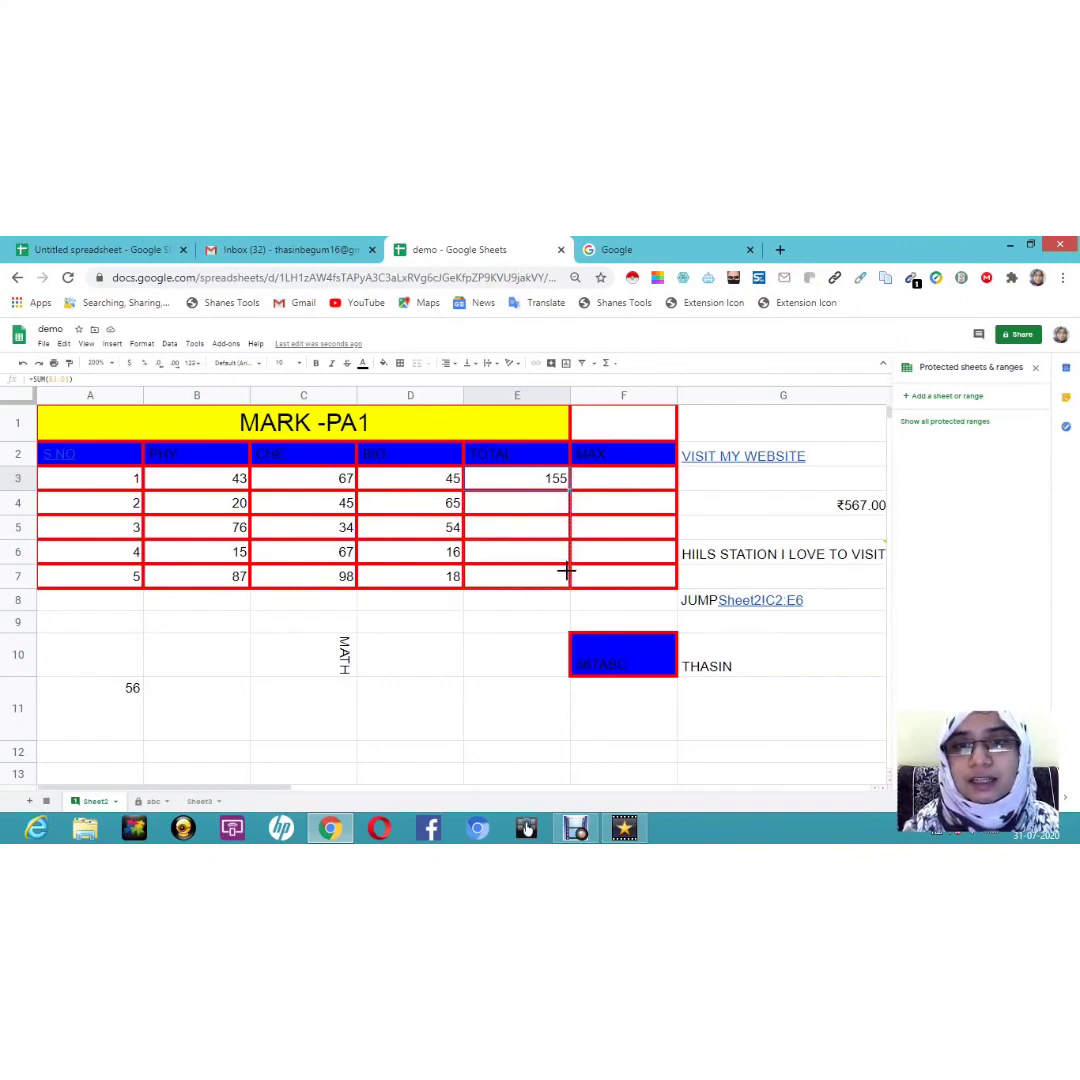
left_click_drag(566, 570, 567, 572)
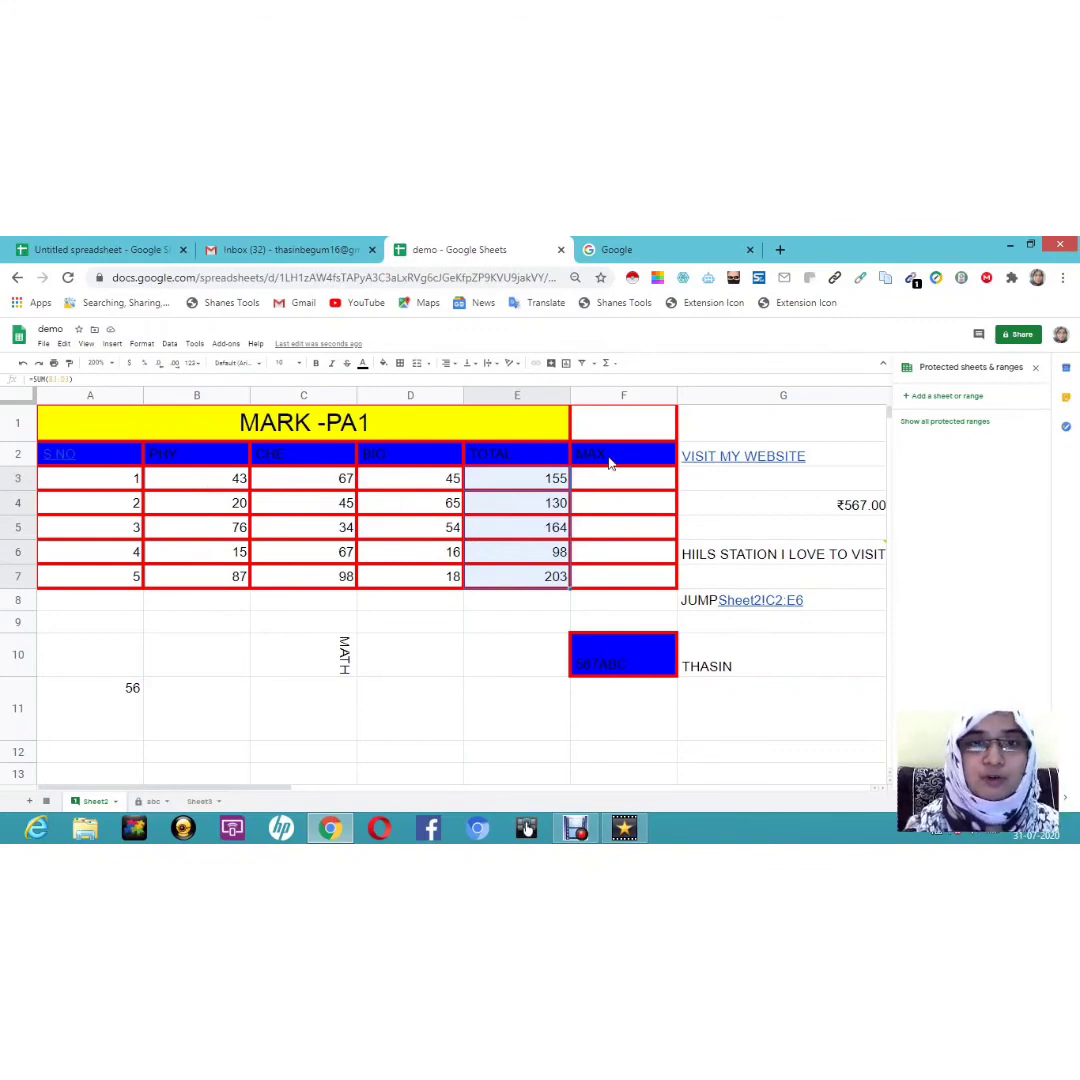
Step: Enter =MAX(B3:D3) in F3 for the first student's highest mark
left_click(590, 481)
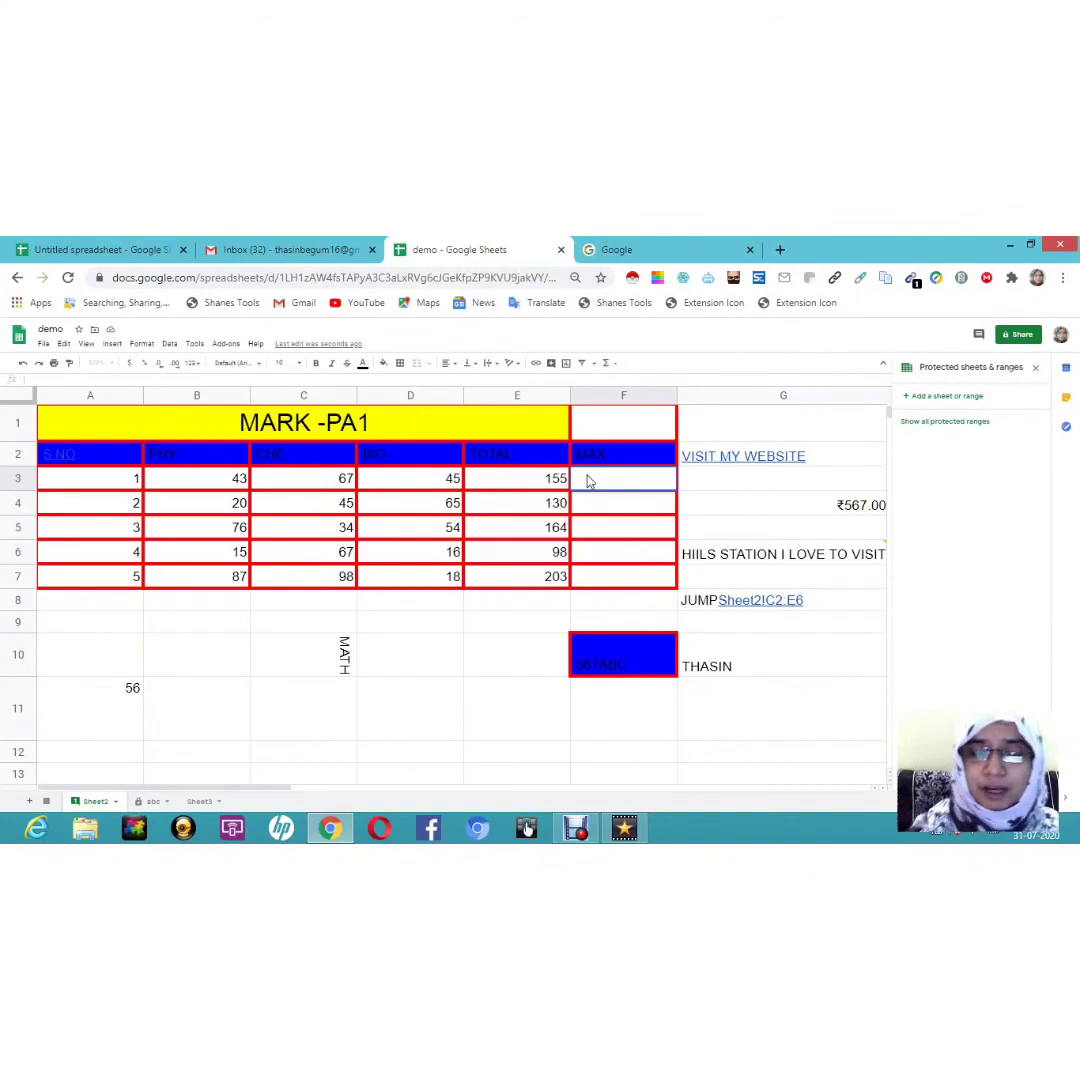
type("=MAX")
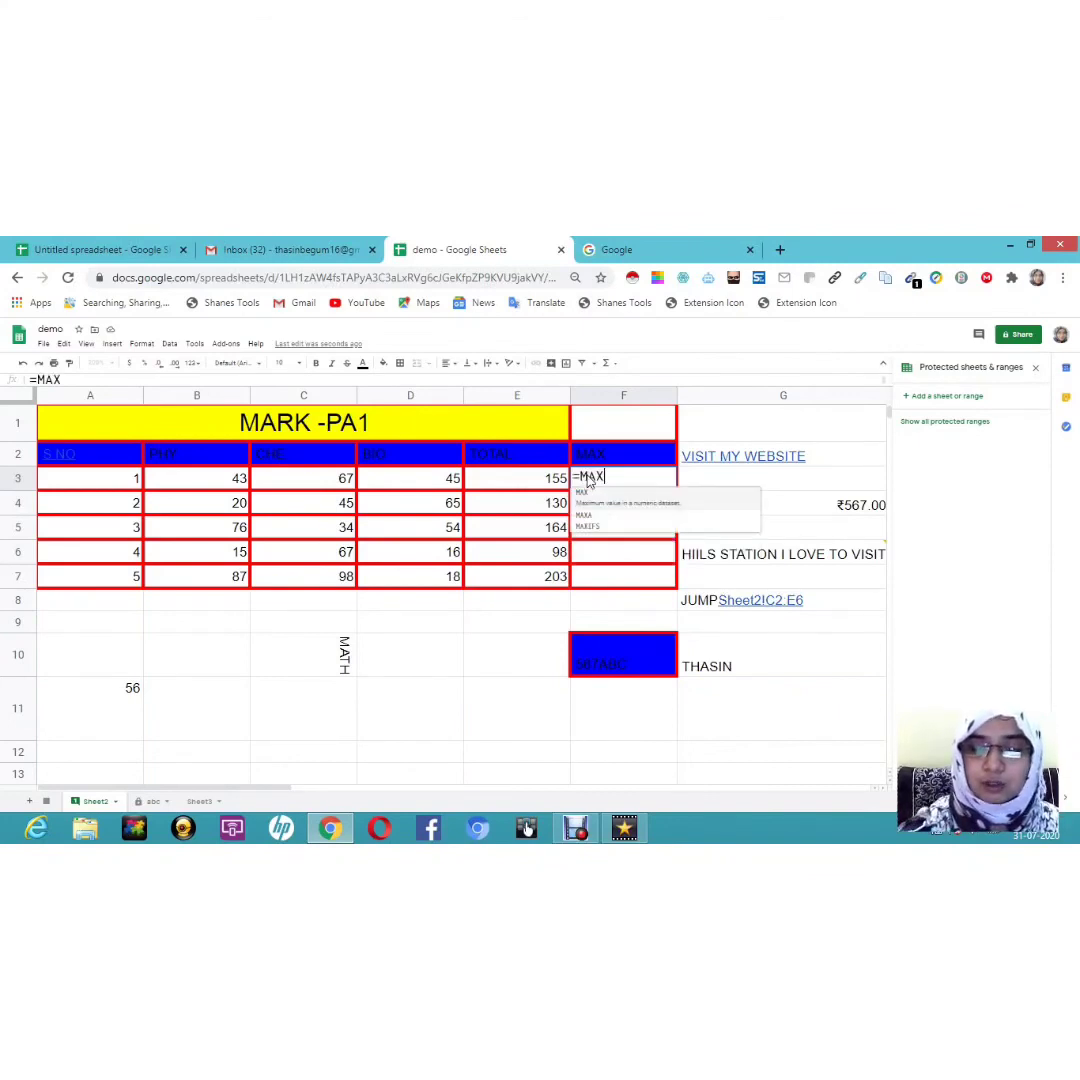
type("(")
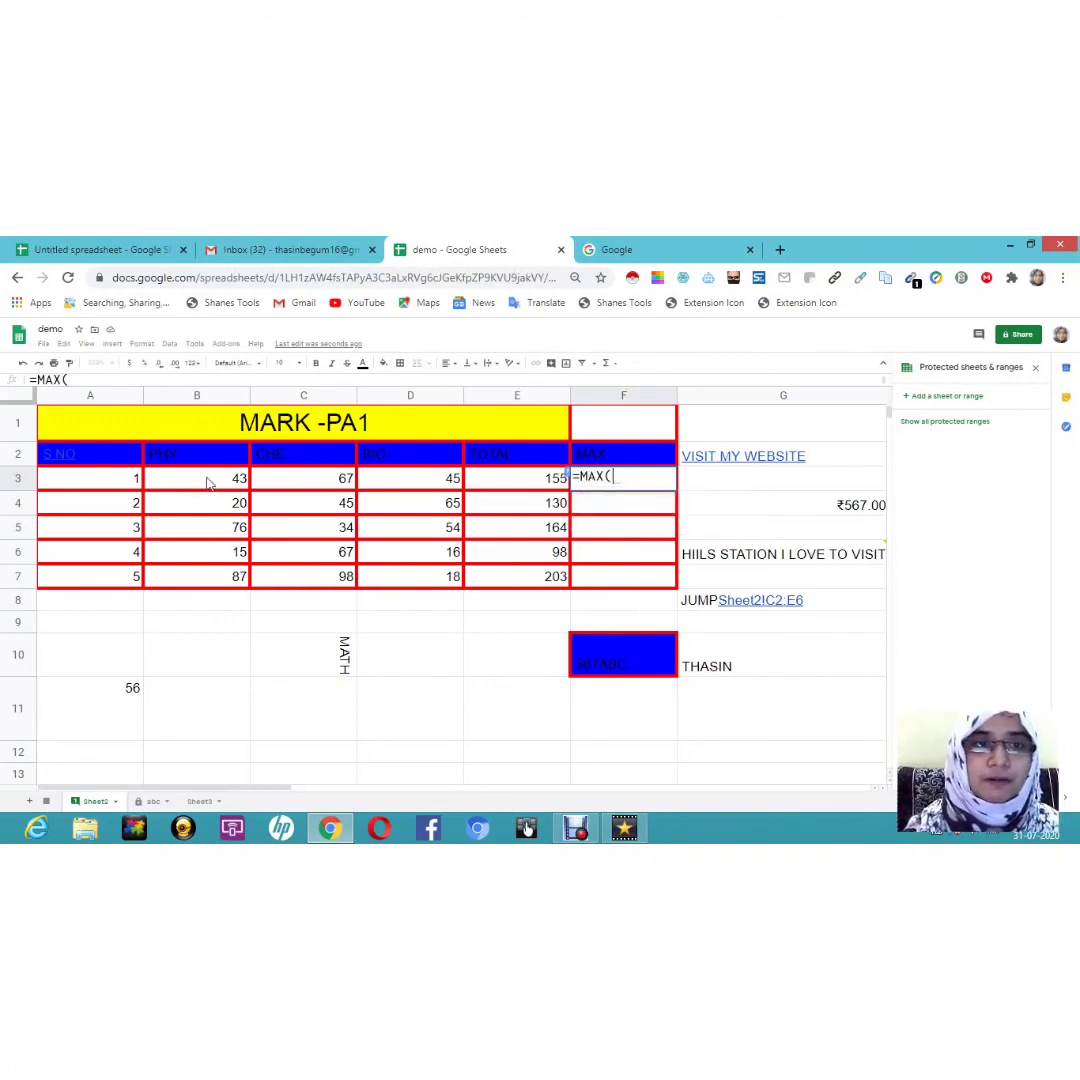
left_click_drag(208, 483, 322, 481)
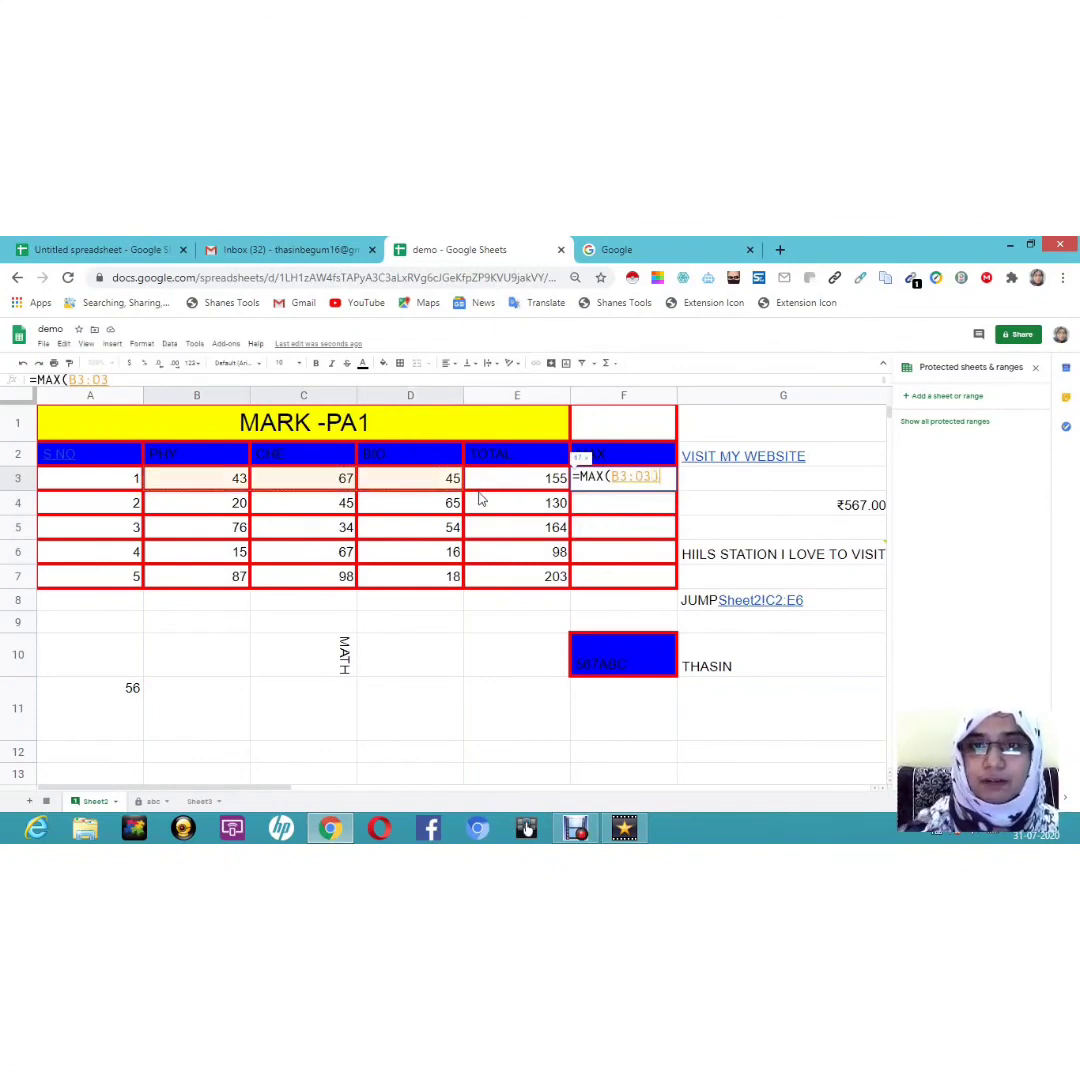
type(")")
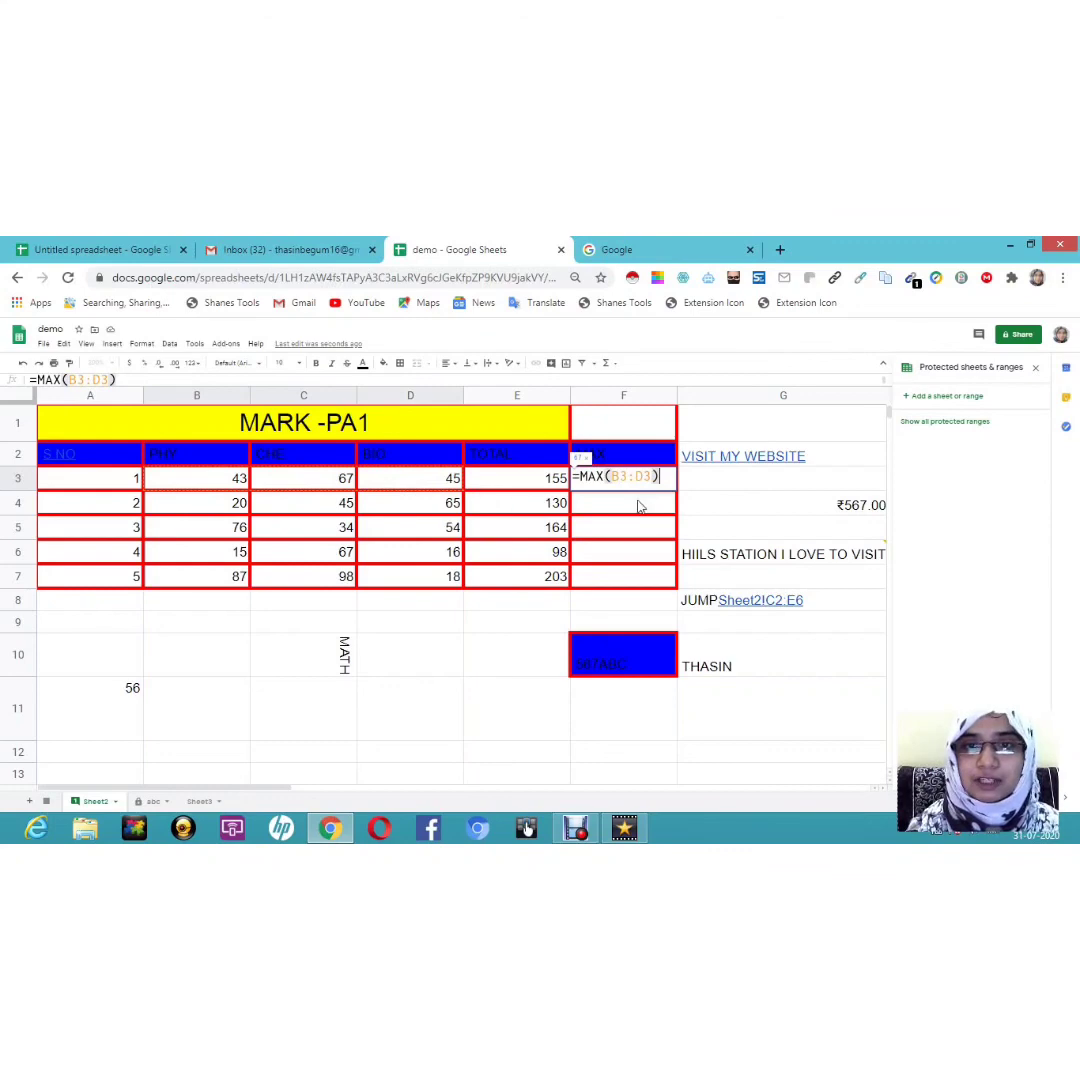
key("Return")
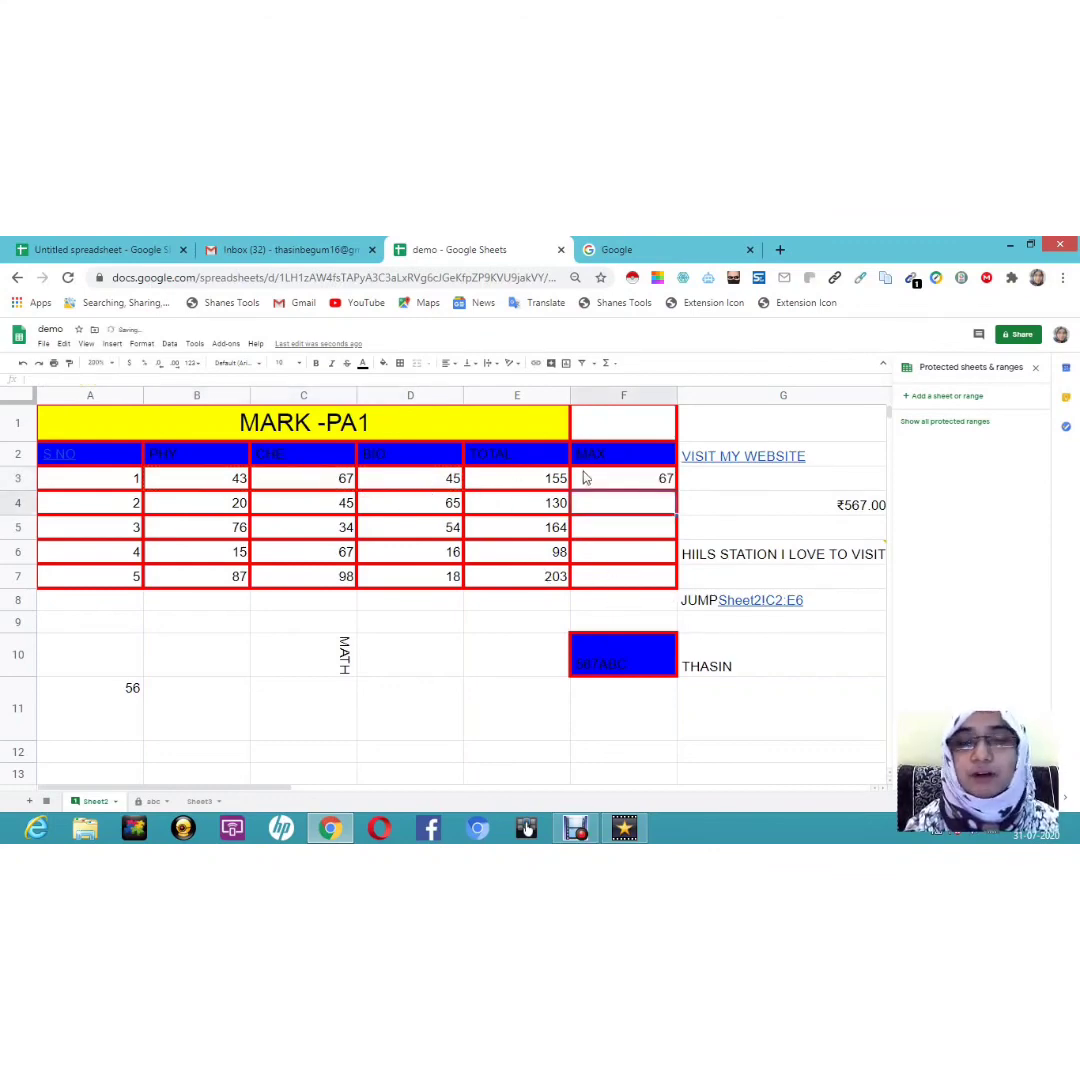
Step: Fill the MAX formula down to F7, giving 67, 65, 76, 67 and 98
left_click(666, 479)
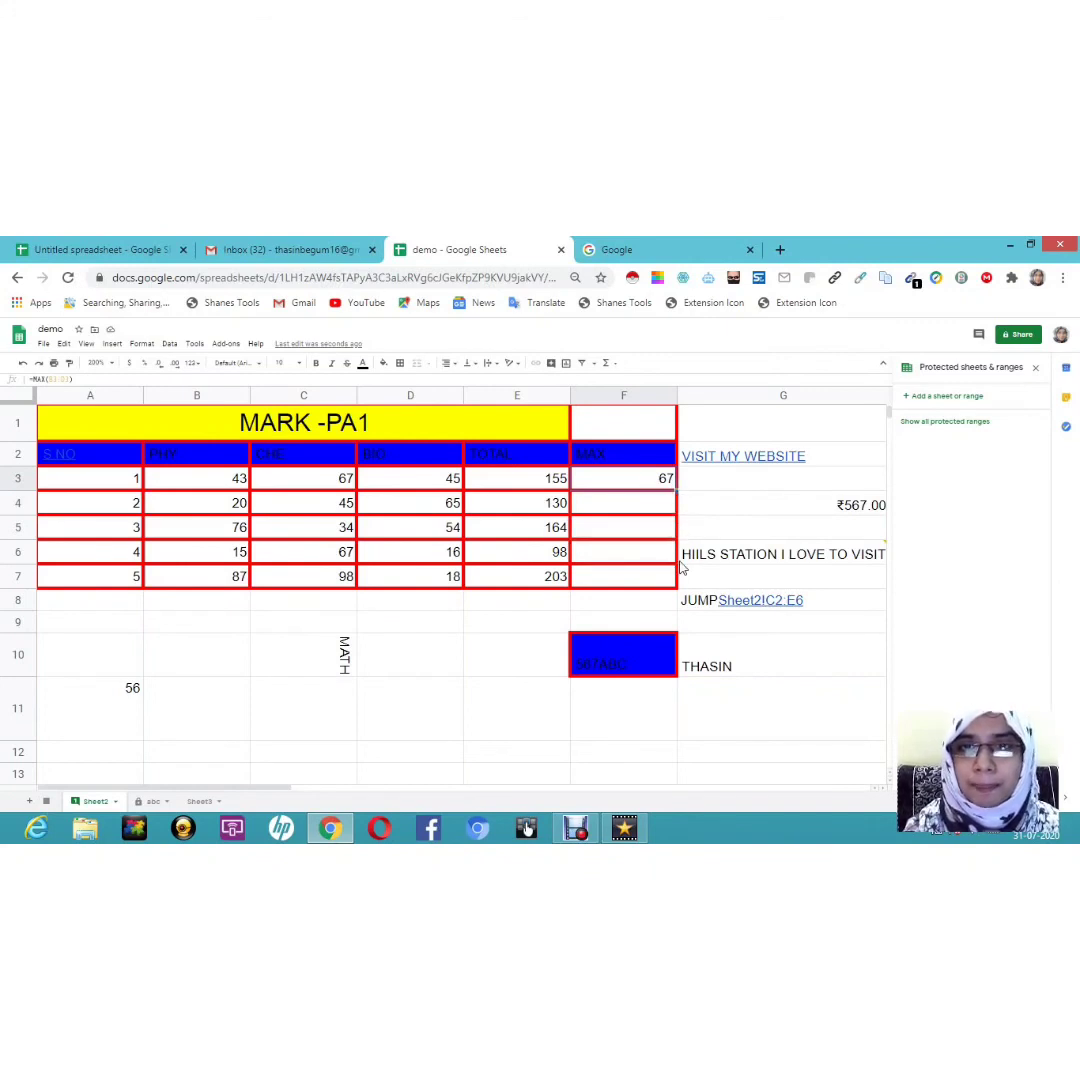
mouse_move(680, 568)
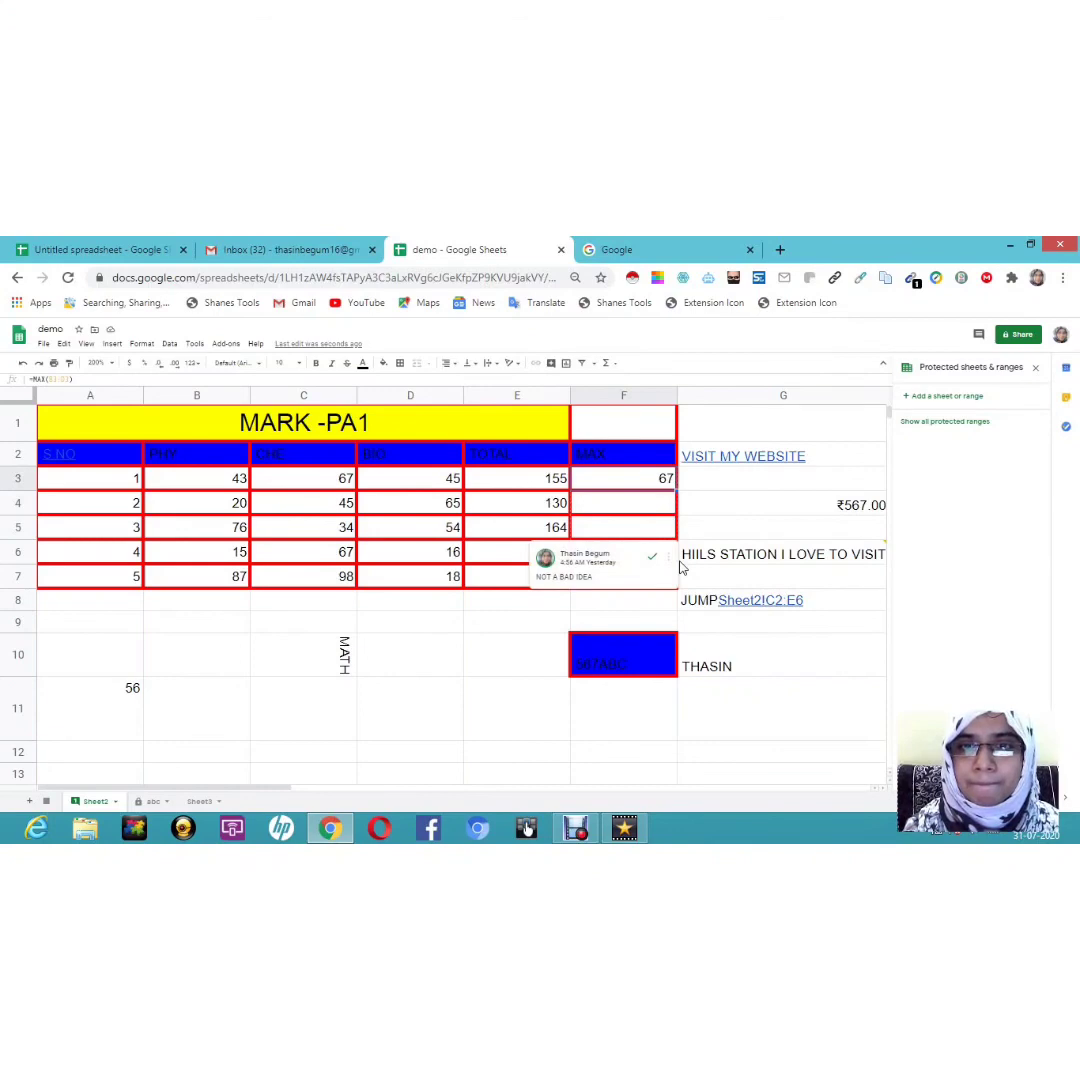
left_click(741, 509)
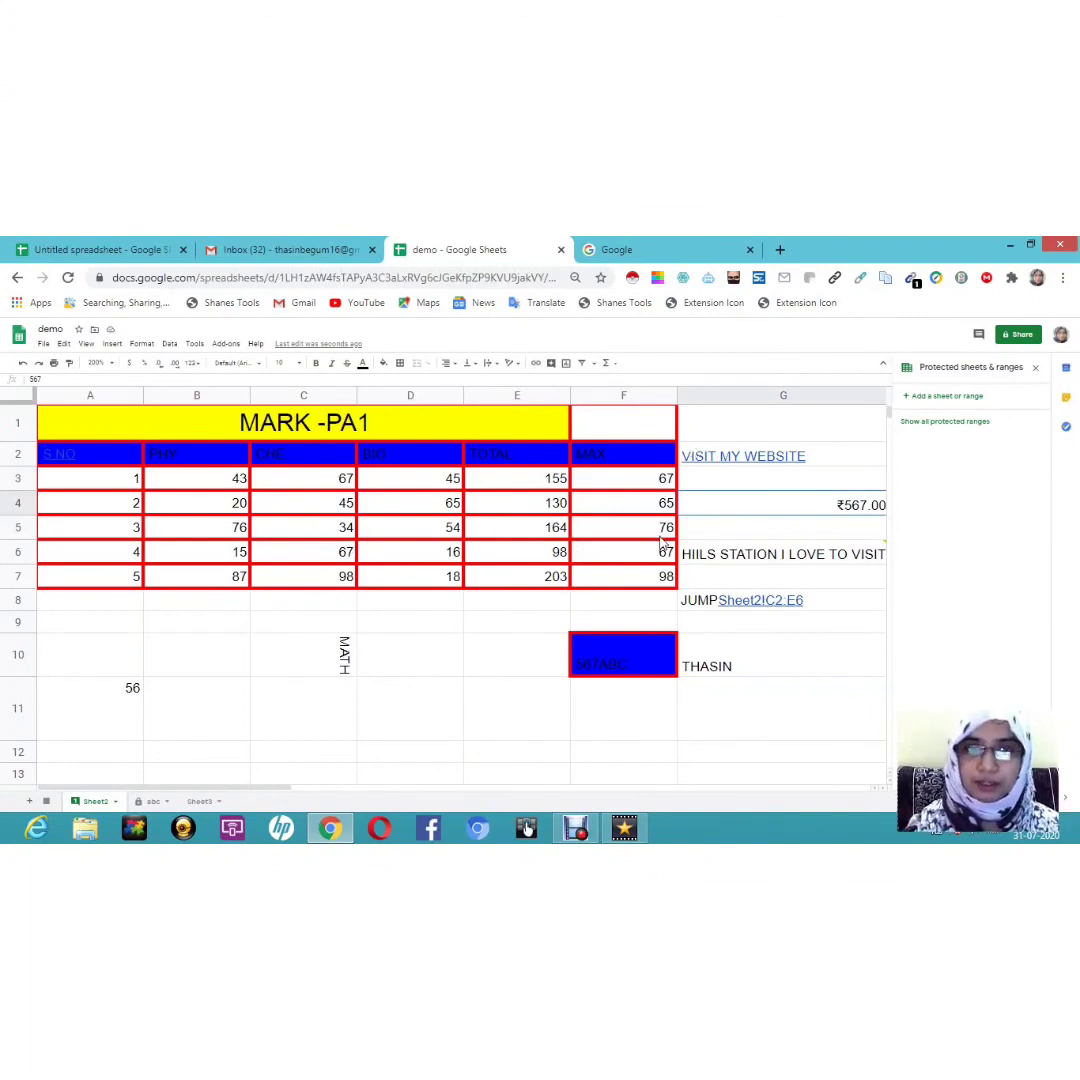
left_click(608, 364)
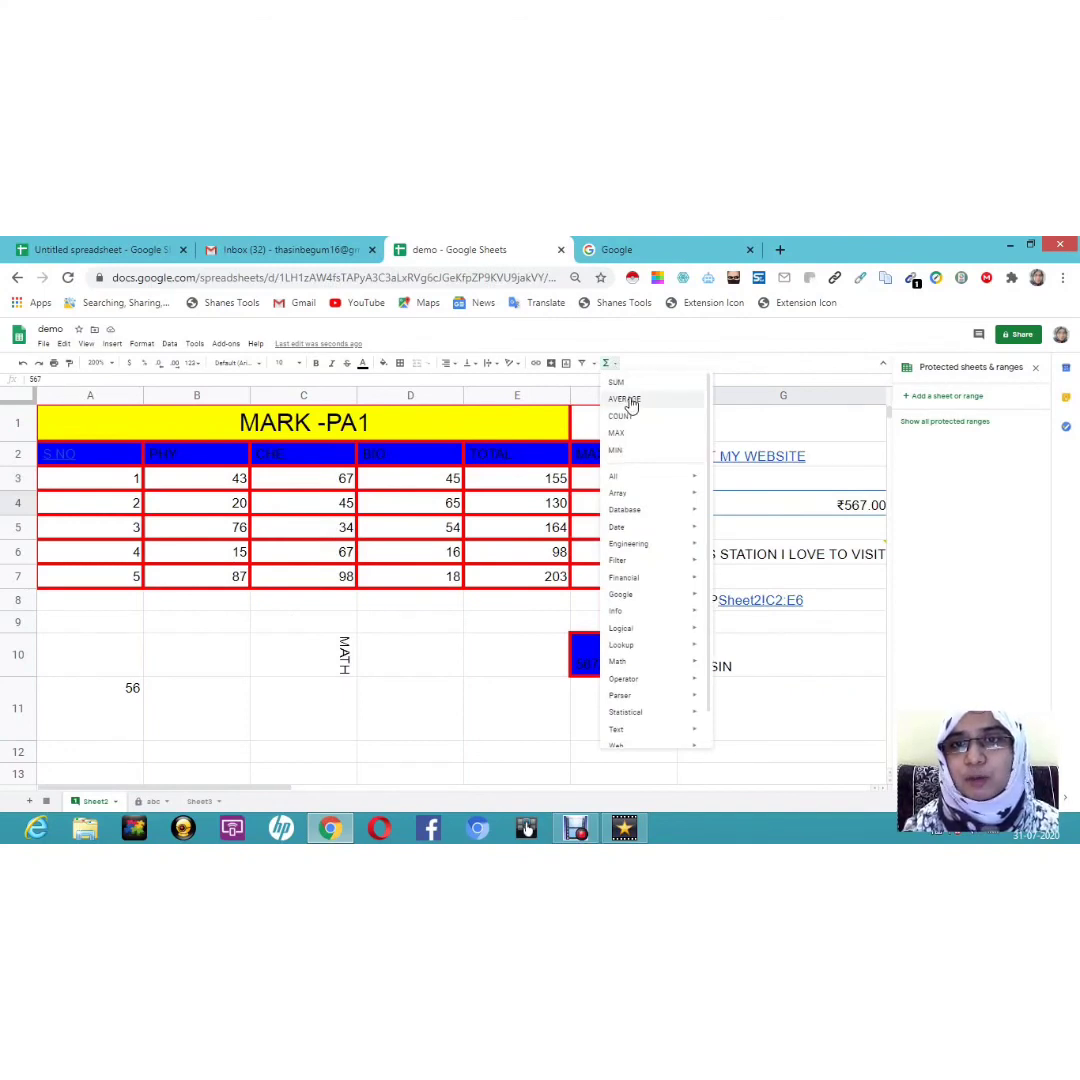
left_click(438, 629)
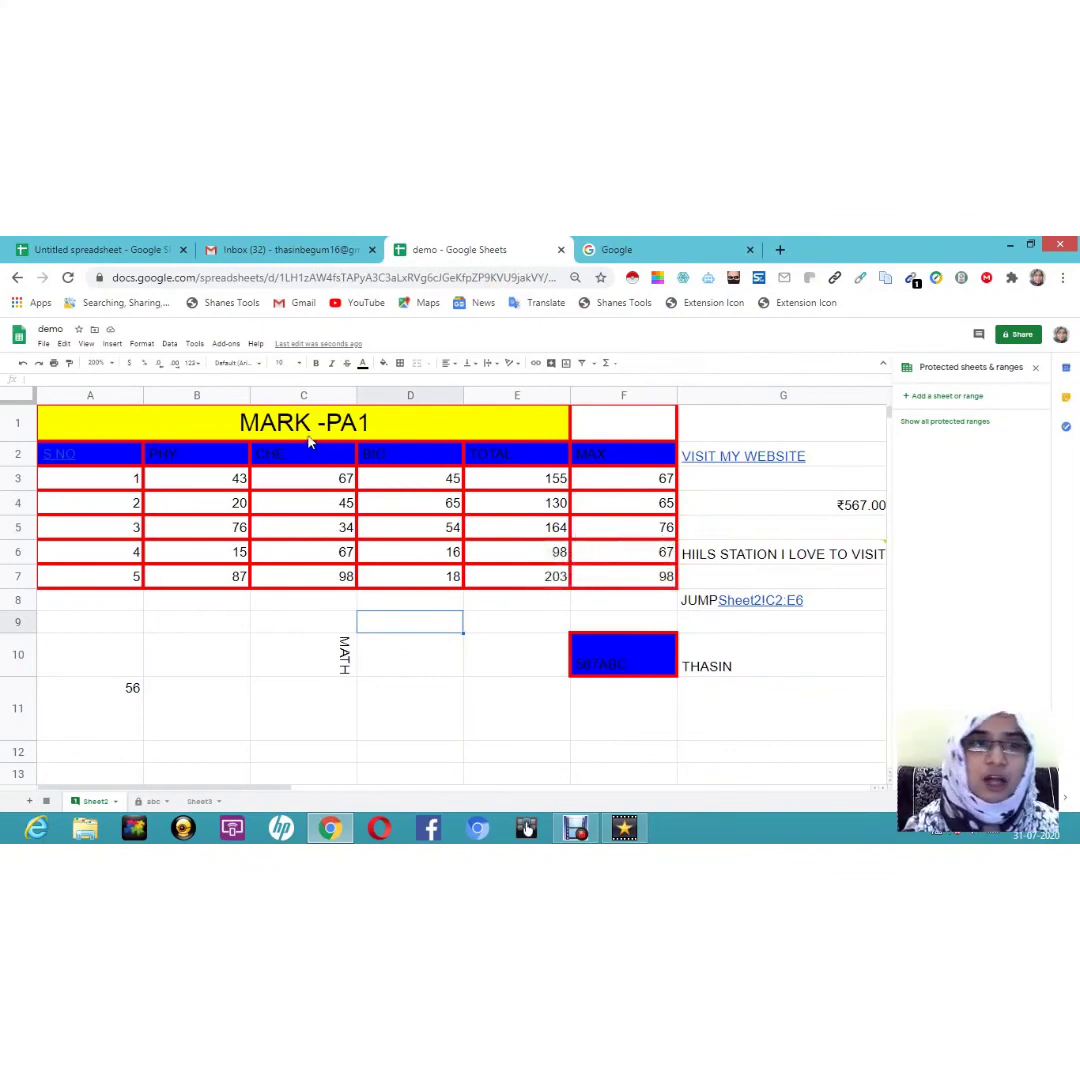
Step: Insert a line chart from the whole marks table
left_click_drag(81, 424, 594, 604)
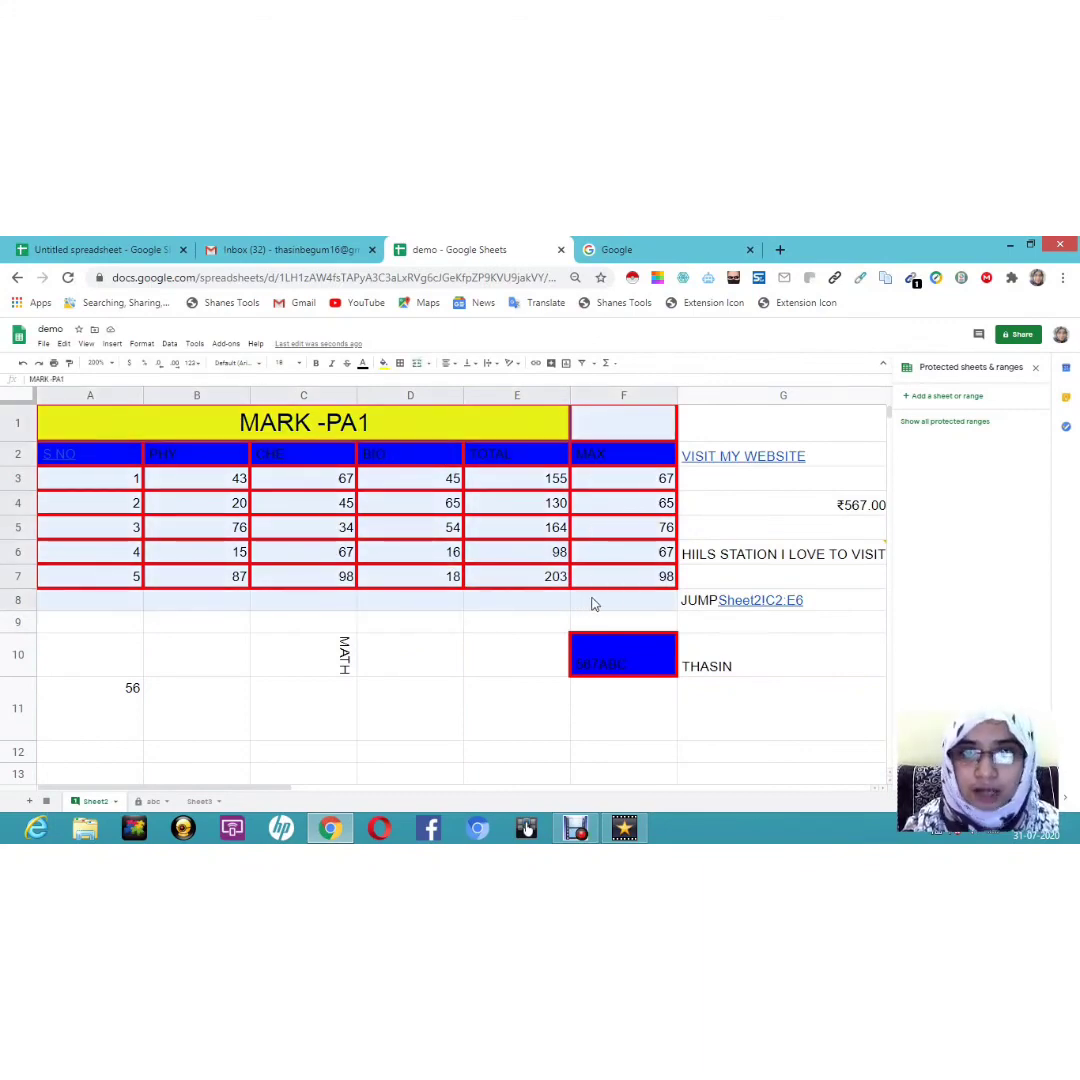
left_click(567, 364)
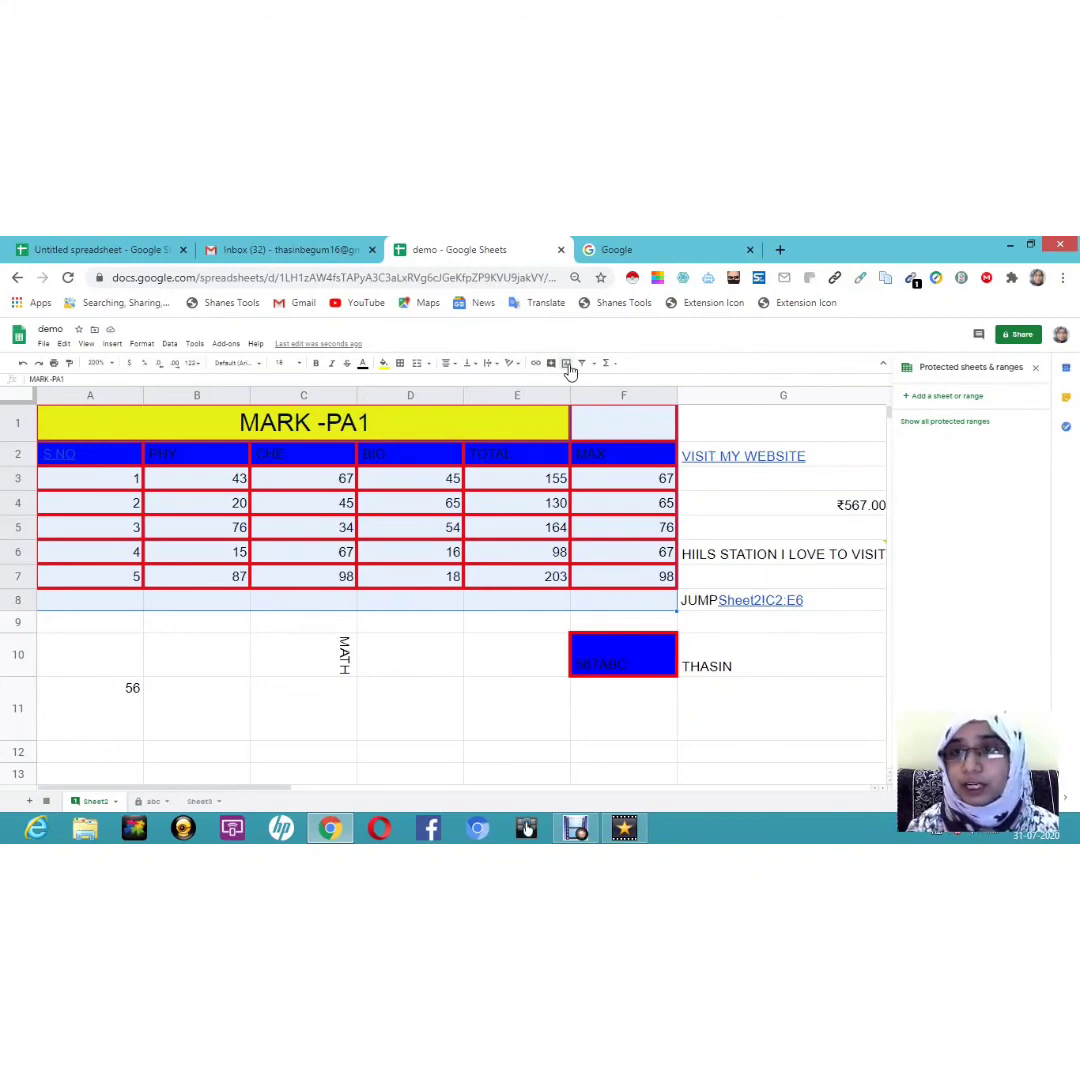
left_click(567, 364)
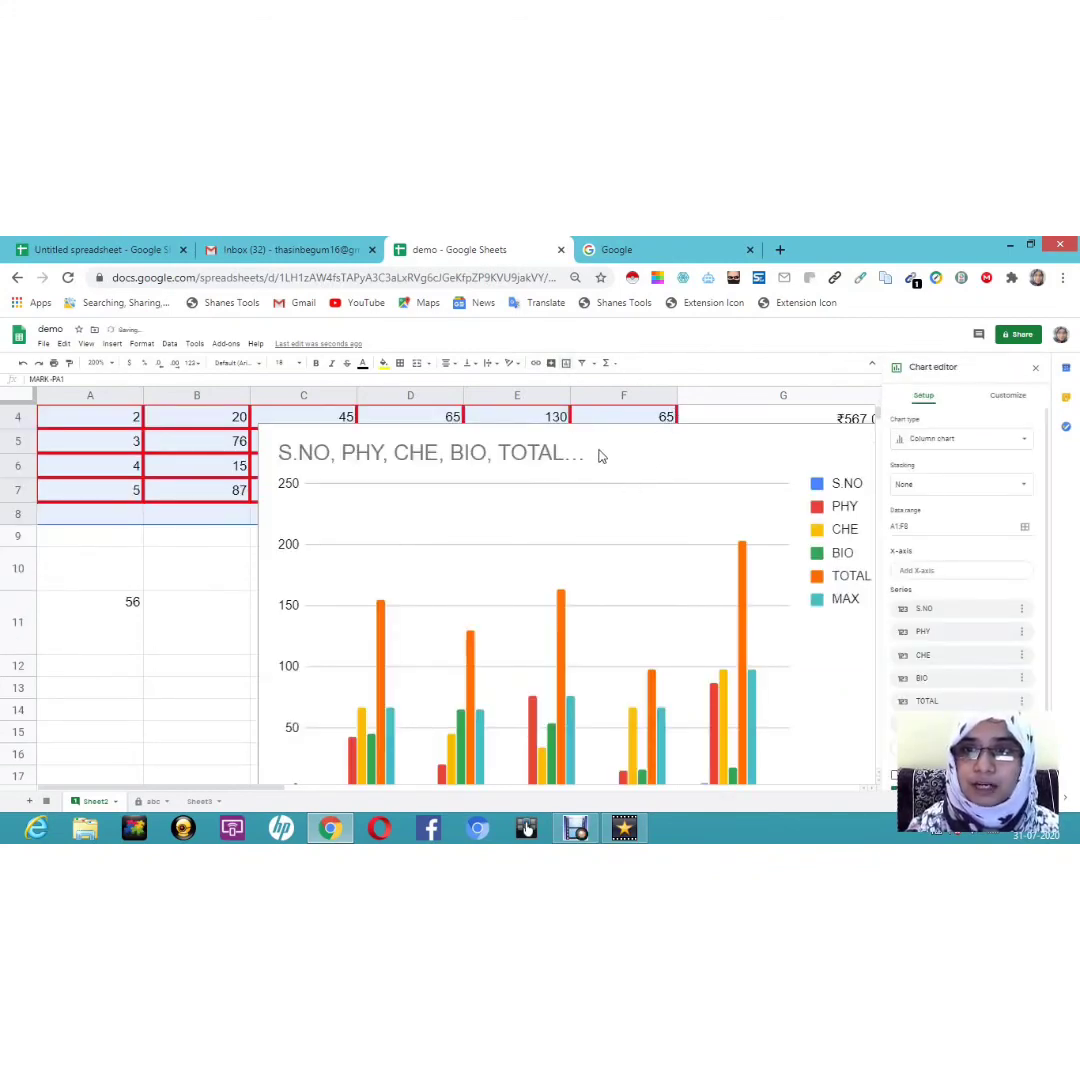
left_click(1012, 443)
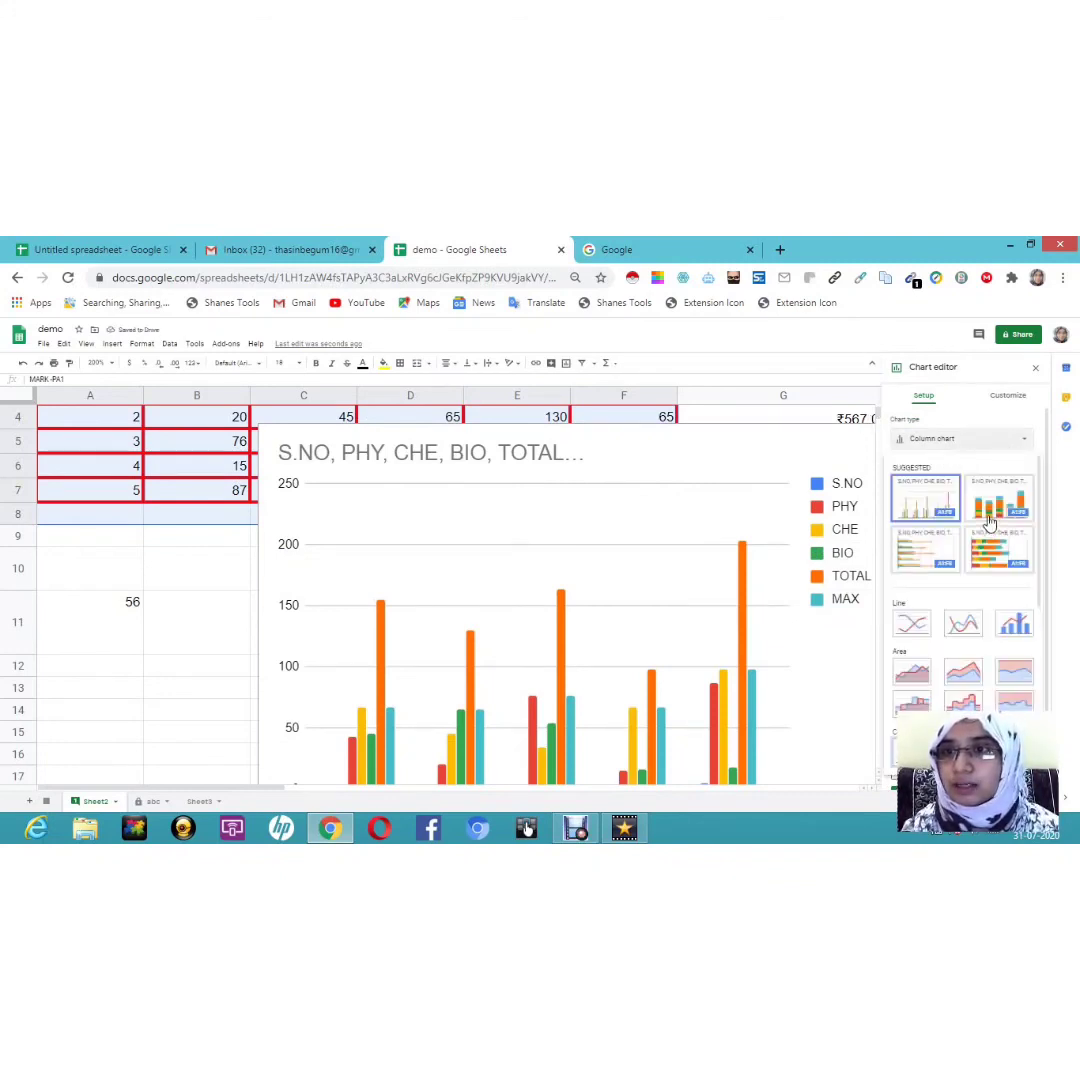
left_click(912, 626)
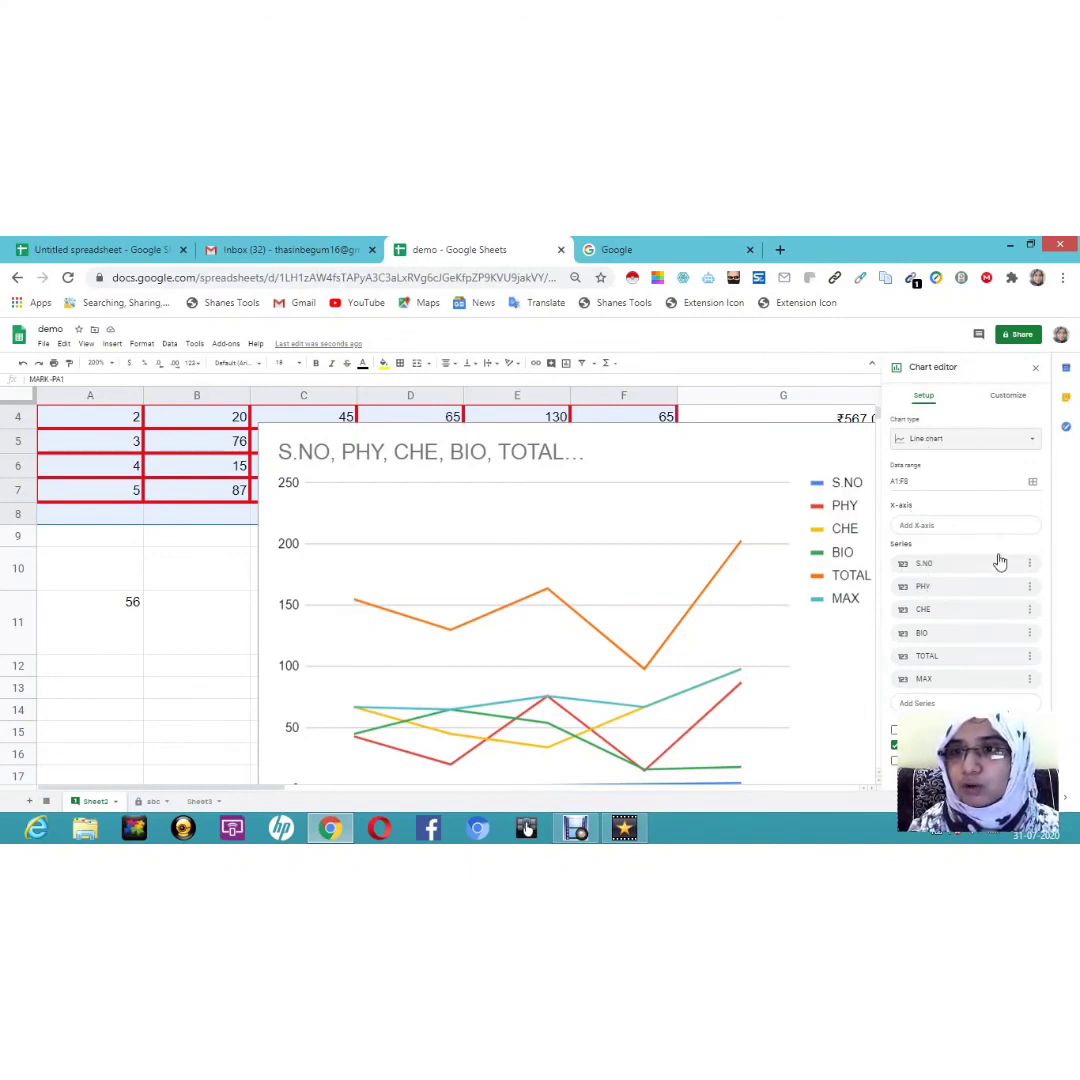
Step: Close the chart editor and move the chart down below the table
left_click(959, 534)
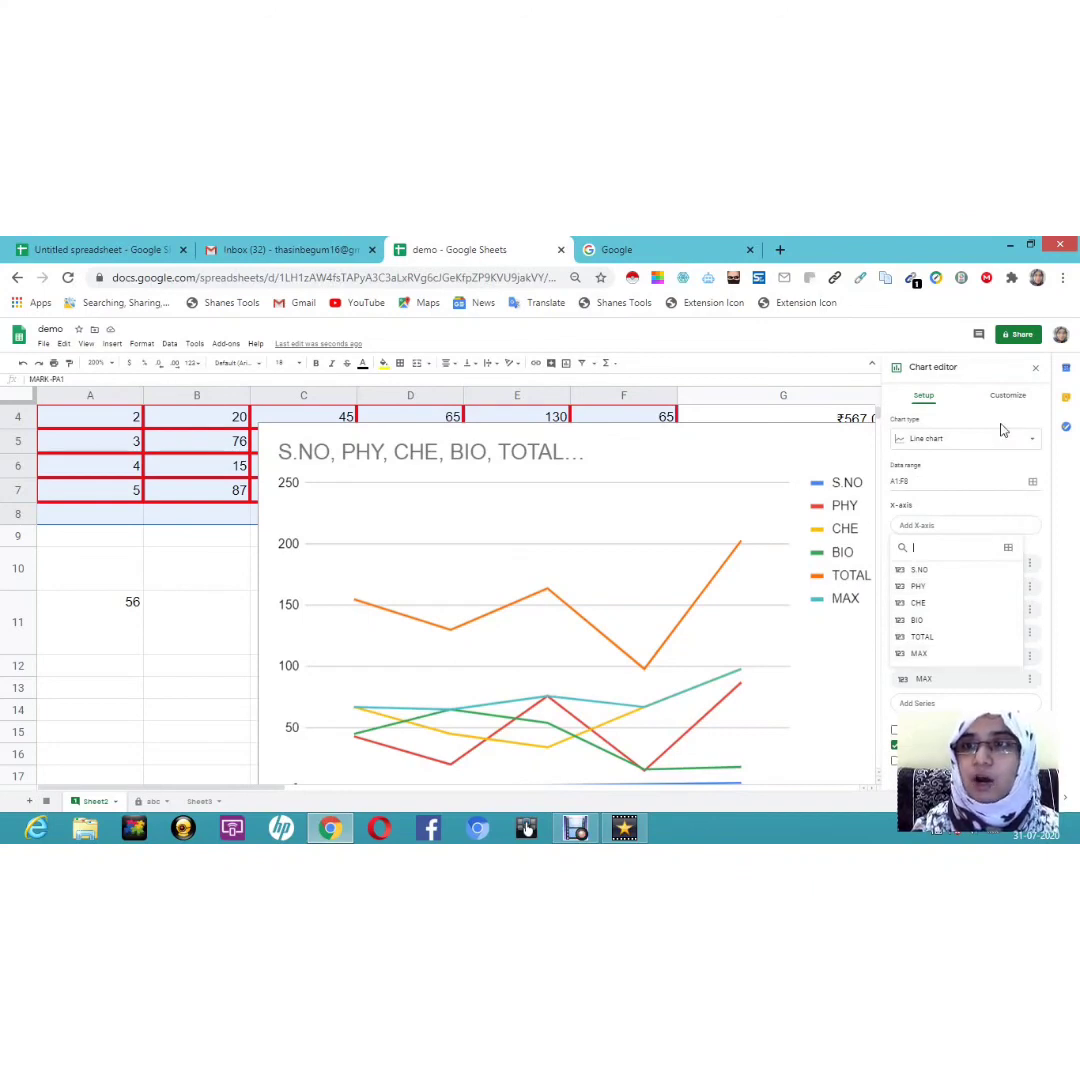
left_click(1036, 373)
left_click(1036, 373)
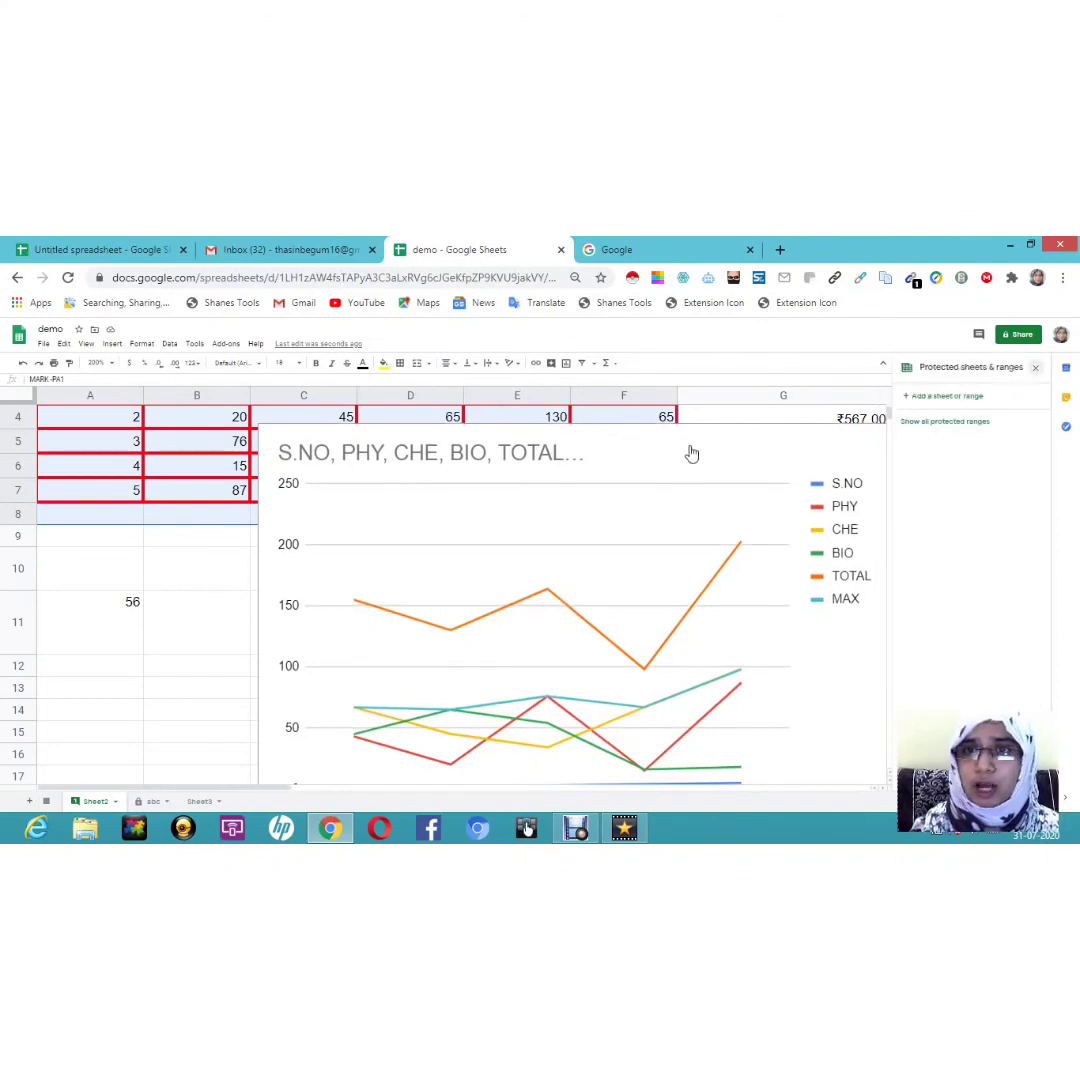
left_click_drag(662, 512, 485, 772)
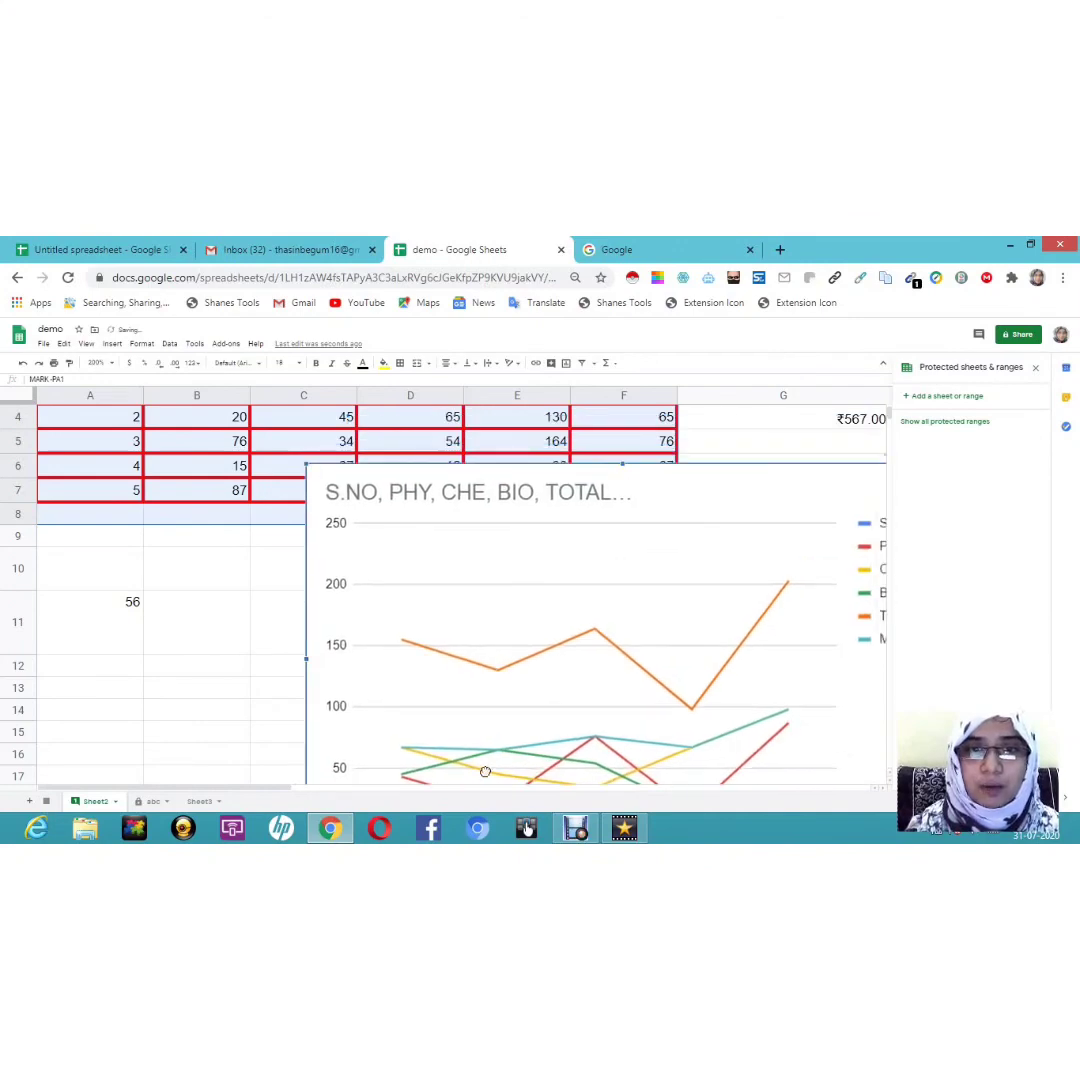